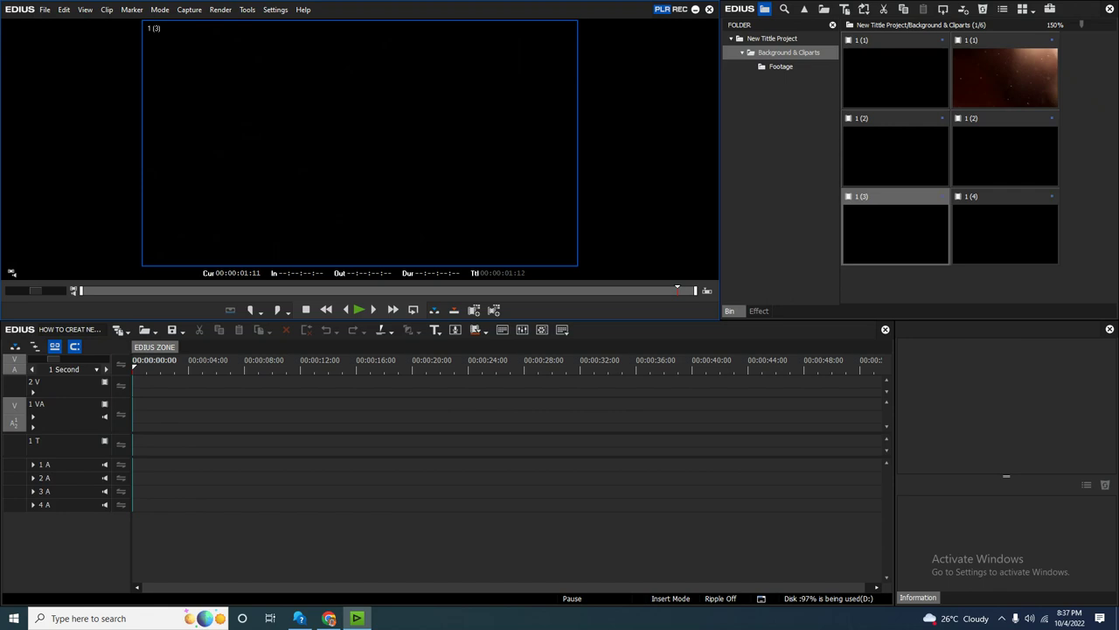
# Preview the golden bokeh and brown particle clips in the Background & Cliparts bin, ending on the particle clip.
pyautogui.click(789, 52)
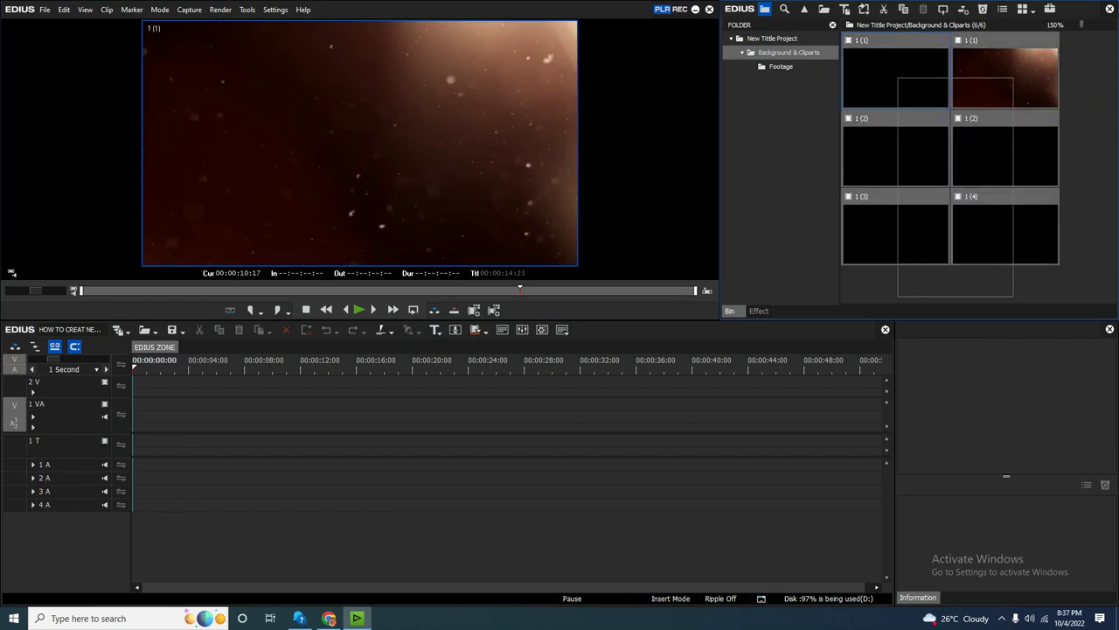
pyautogui.click(1005, 78)
pyautogui.click(895, 77)
pyautogui.press('space')
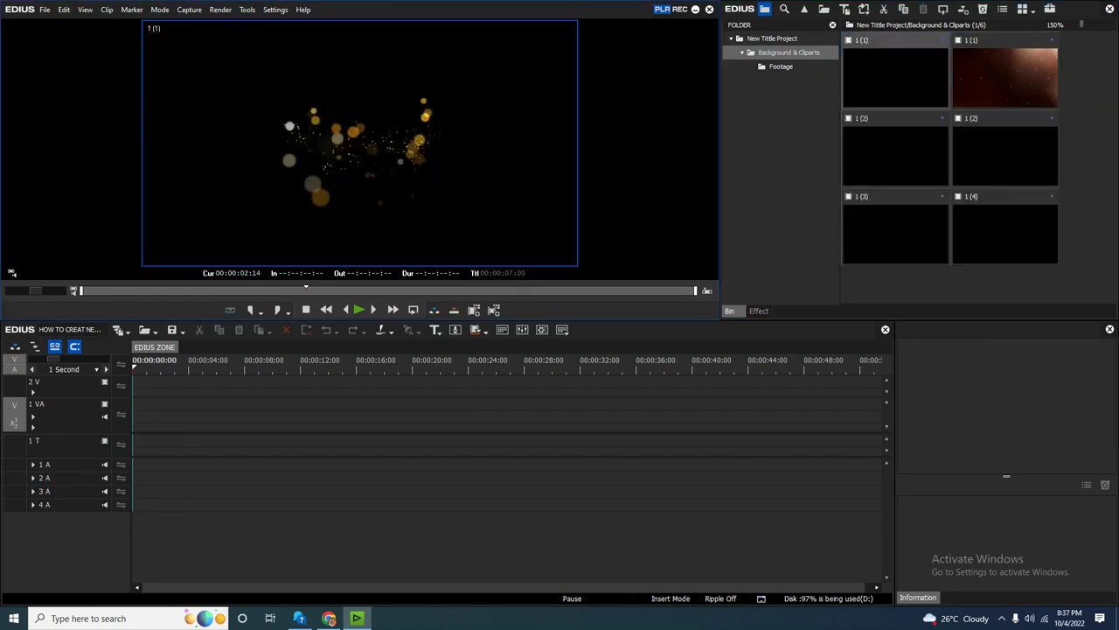
pyautogui.click(1005, 78)
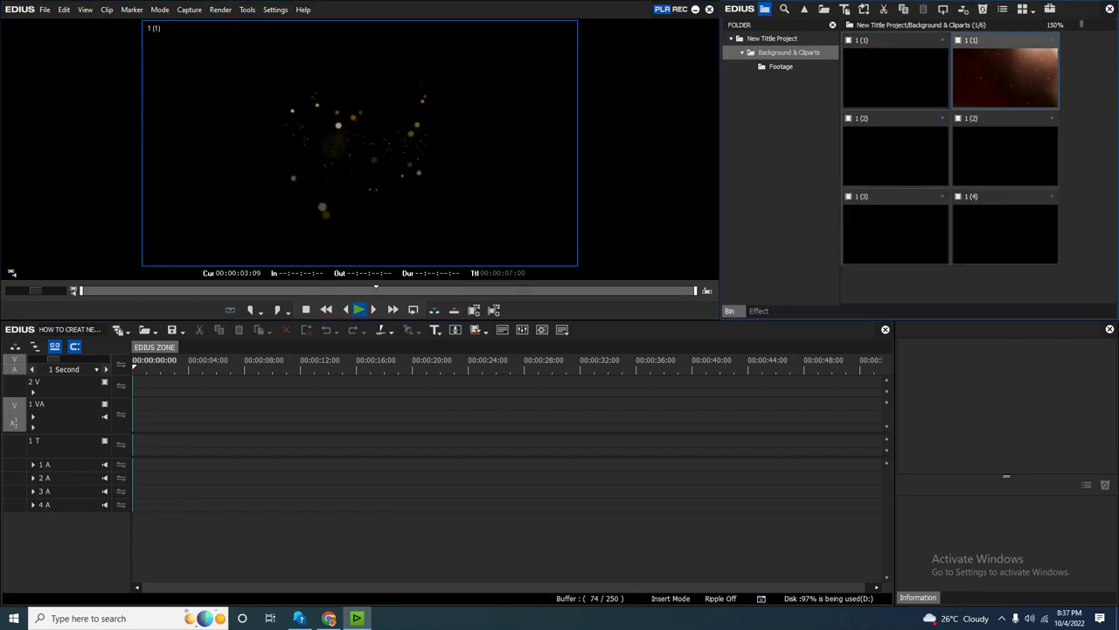
pyautogui.press('space')
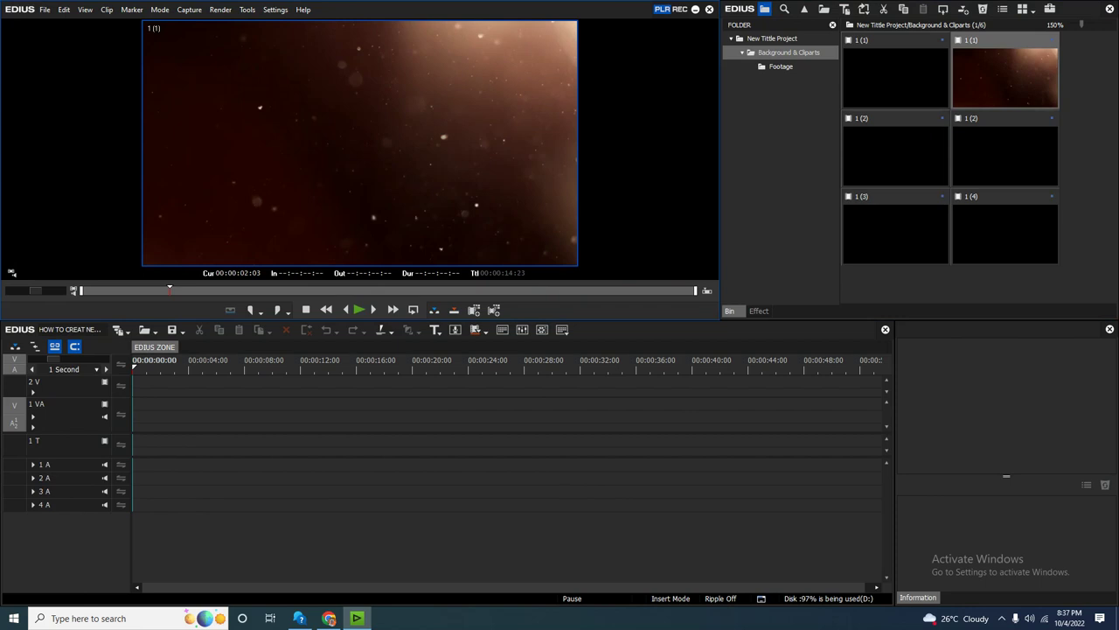
# Place the brown particle clip at the start of track 1 VA.
pyautogui.rightClick(58, 545)
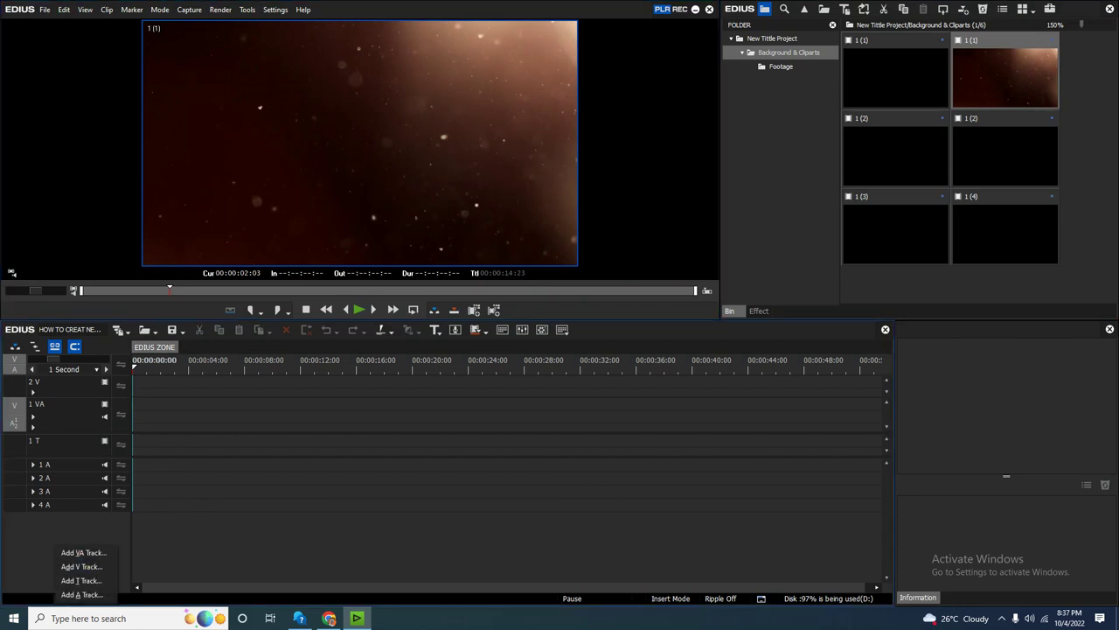
pyautogui.press('Escape')
pyautogui.moveTo(1005, 78); pyautogui.dragTo(83, 418)
# Add a new 3 V video track to the timeline.
pyautogui.rightClick(60, 542)
pyautogui.click(87, 565)
pyautogui.press('Return')
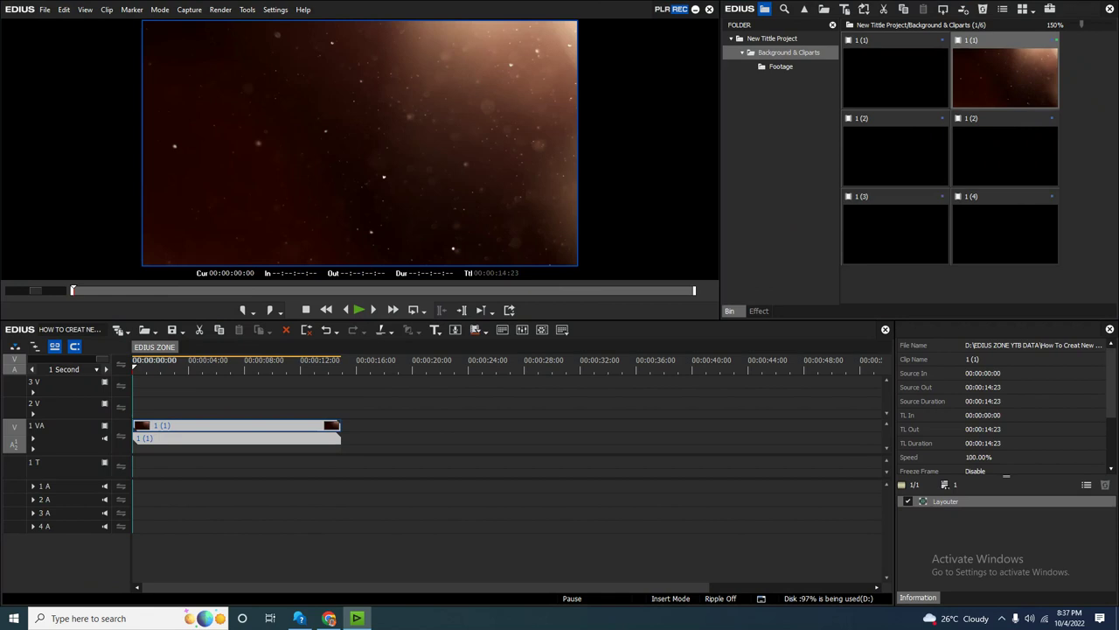
# Play the timeline from the start in full screen, then stop and select the 2 V track.
pyautogui.click(184, 362)
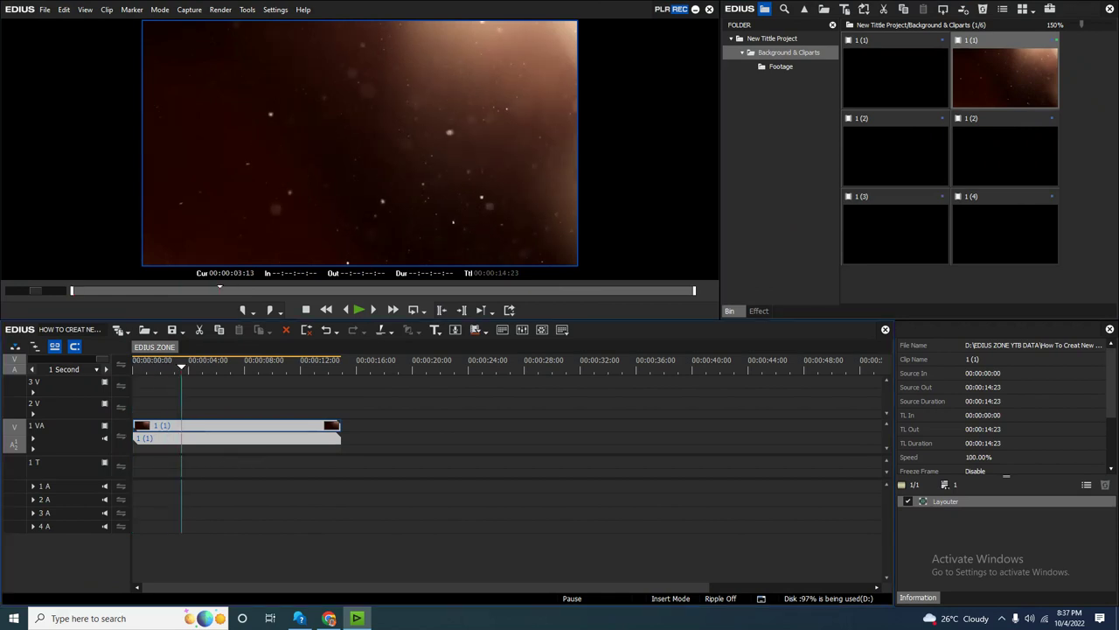
pyautogui.press('Home')
pyautogui.press('space')
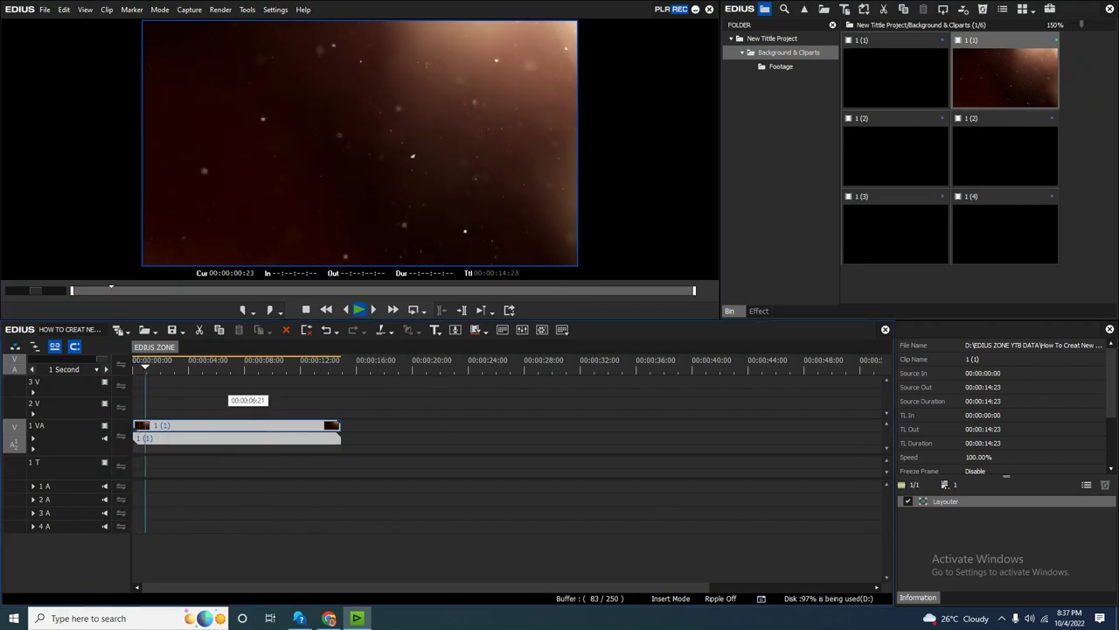
pyautogui.hotkey('ctrl', 'F11')
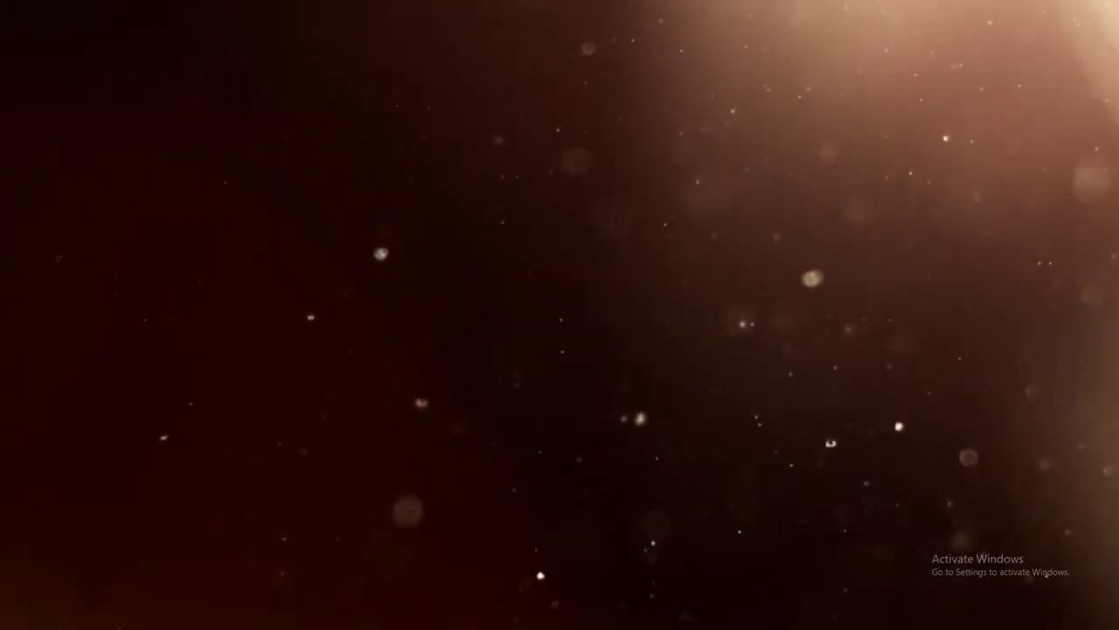
pyautogui.press('Escape')
pyautogui.press('space')
pyautogui.press('Home')
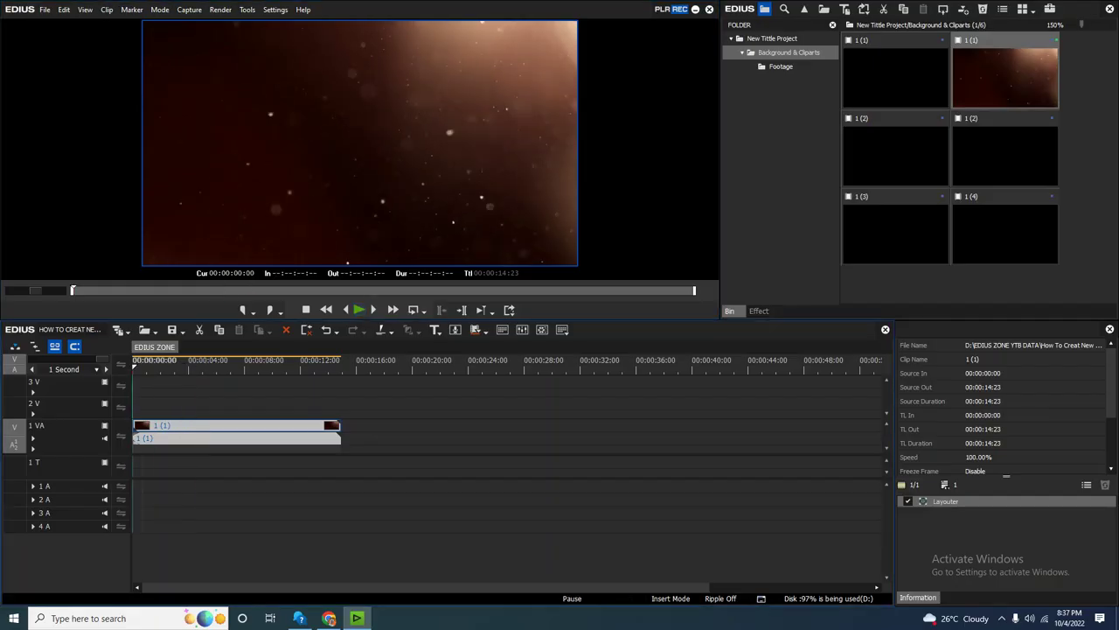
pyautogui.click(87, 407)
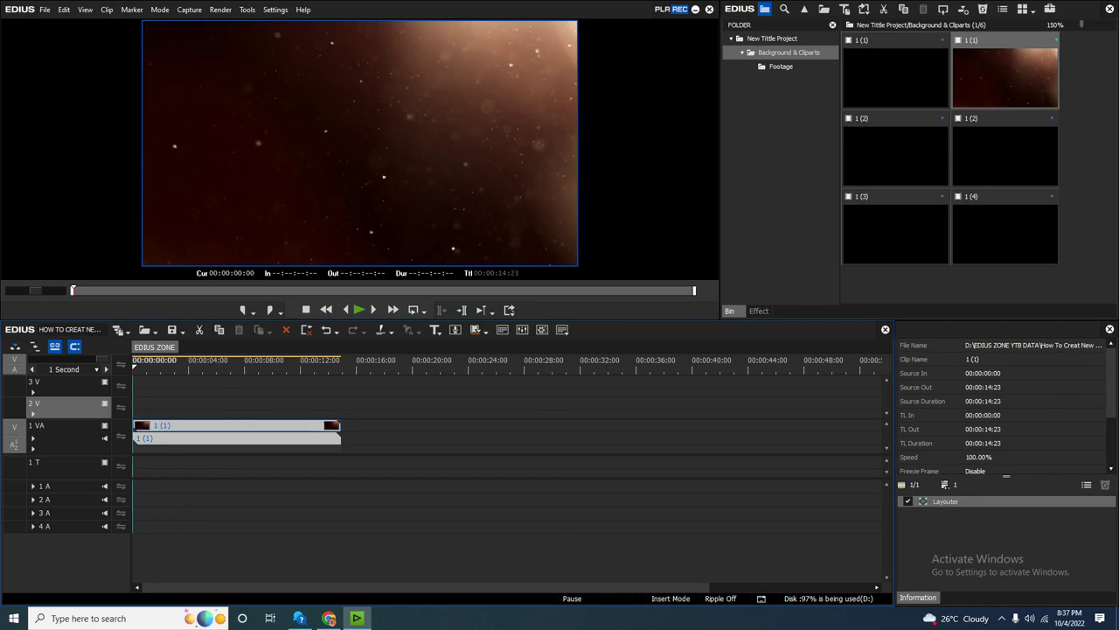
# Create a new QuickTitler title clip on 2 V and start a text box at the canvas centre.
pyautogui.rightClick(157, 406)
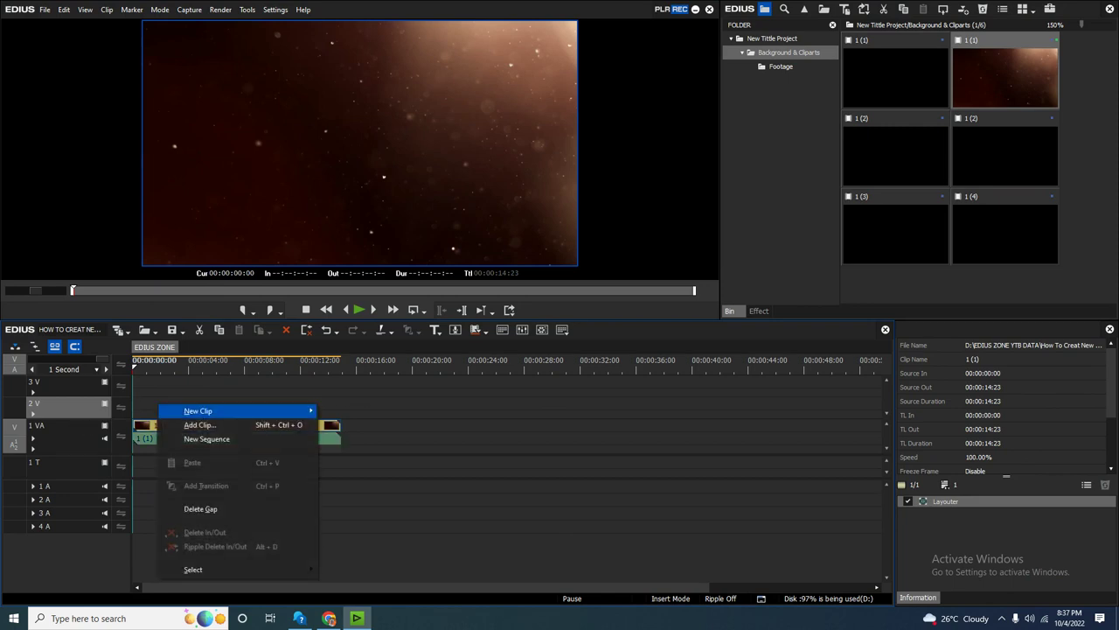
pyautogui.moveTo(197, 410)
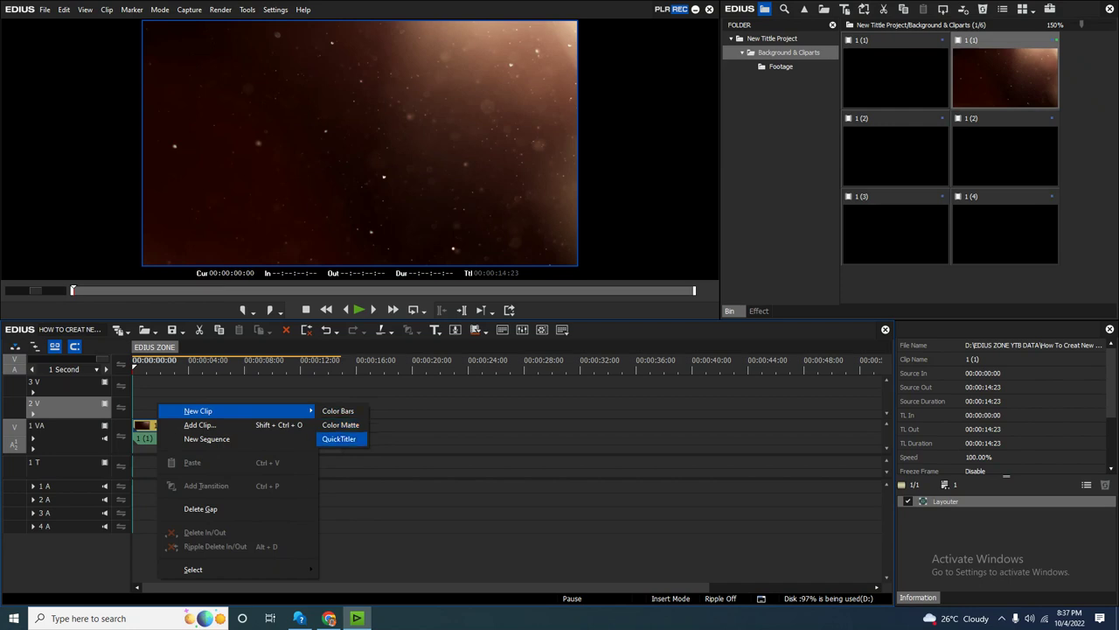
pyautogui.press('Return')
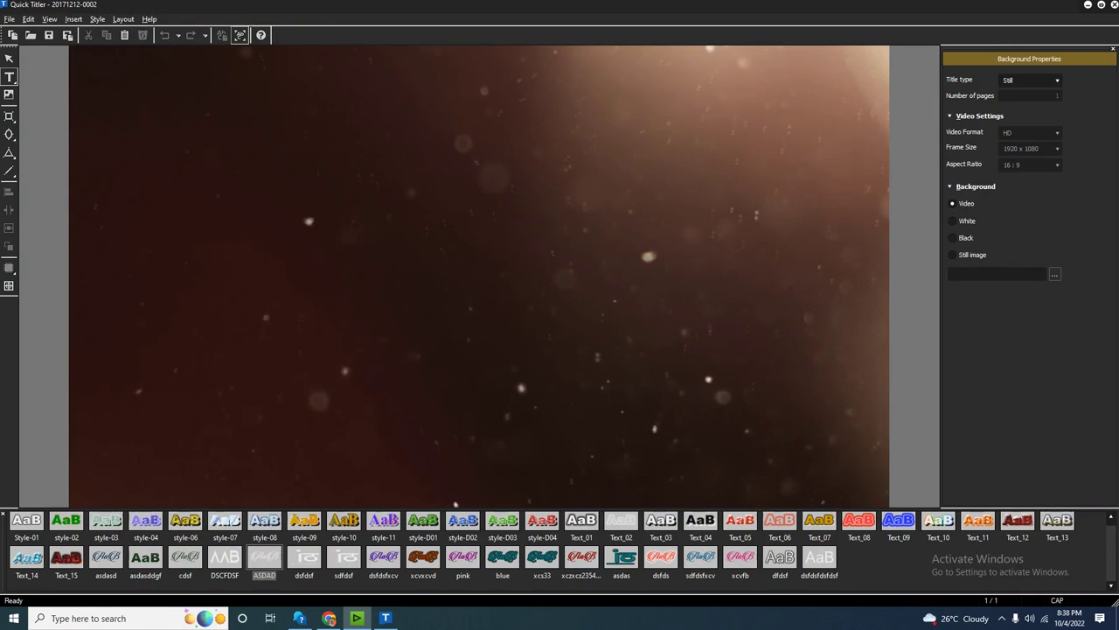
pyautogui.click(410, 276)
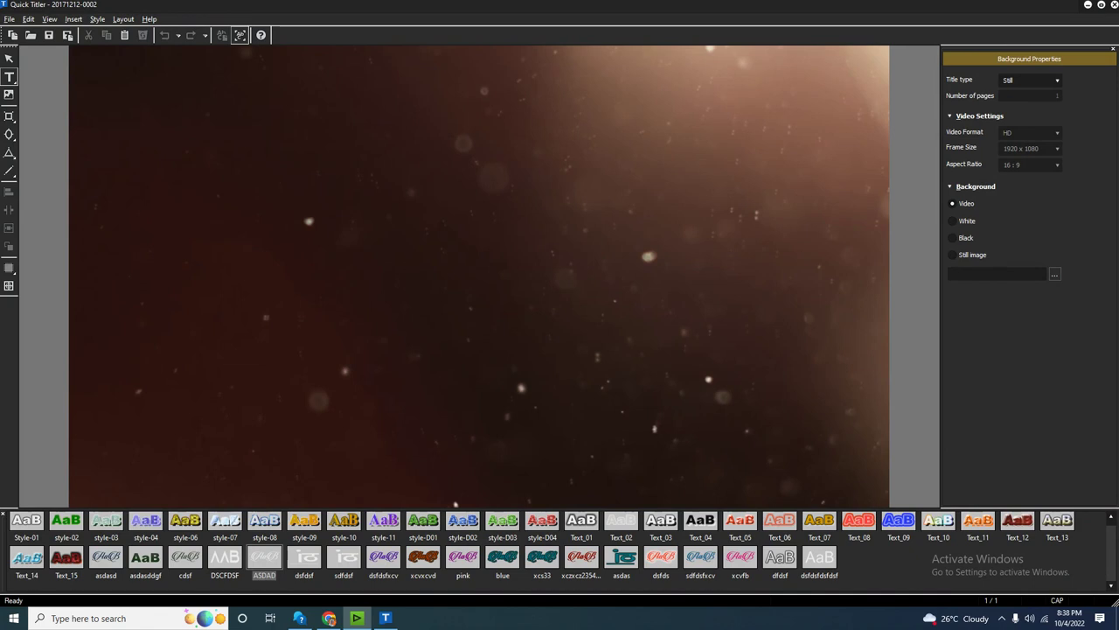
# Type the script title 'Edius Zone', keeping the plain style after trying ASDAD.
pyautogui.write('eD')
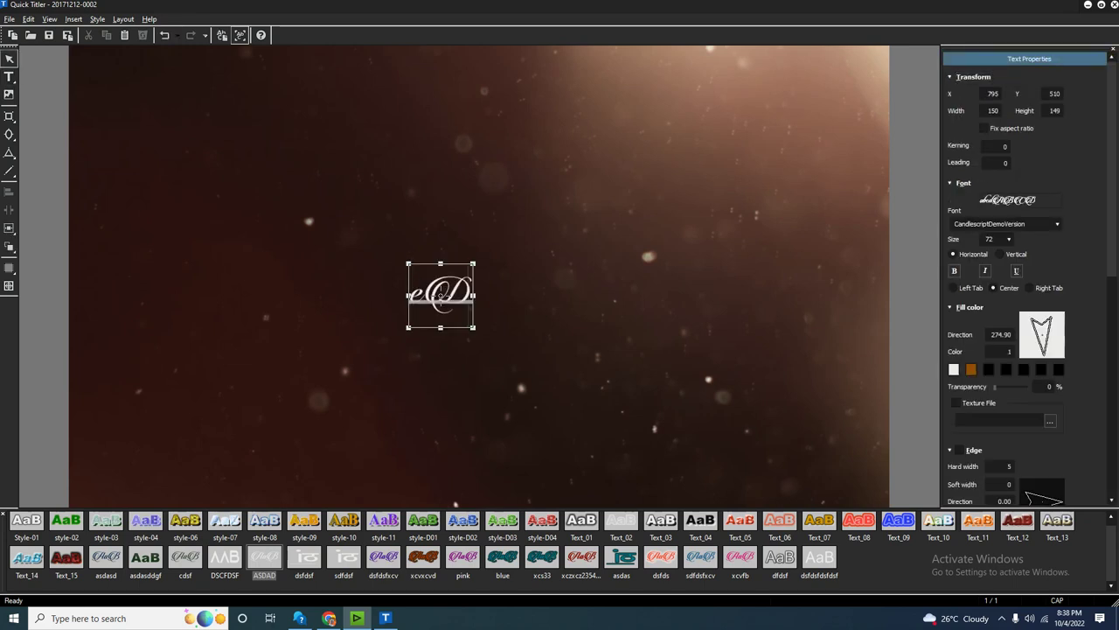
pyautogui.press('Escape')
pyautogui.press('BackSpace')
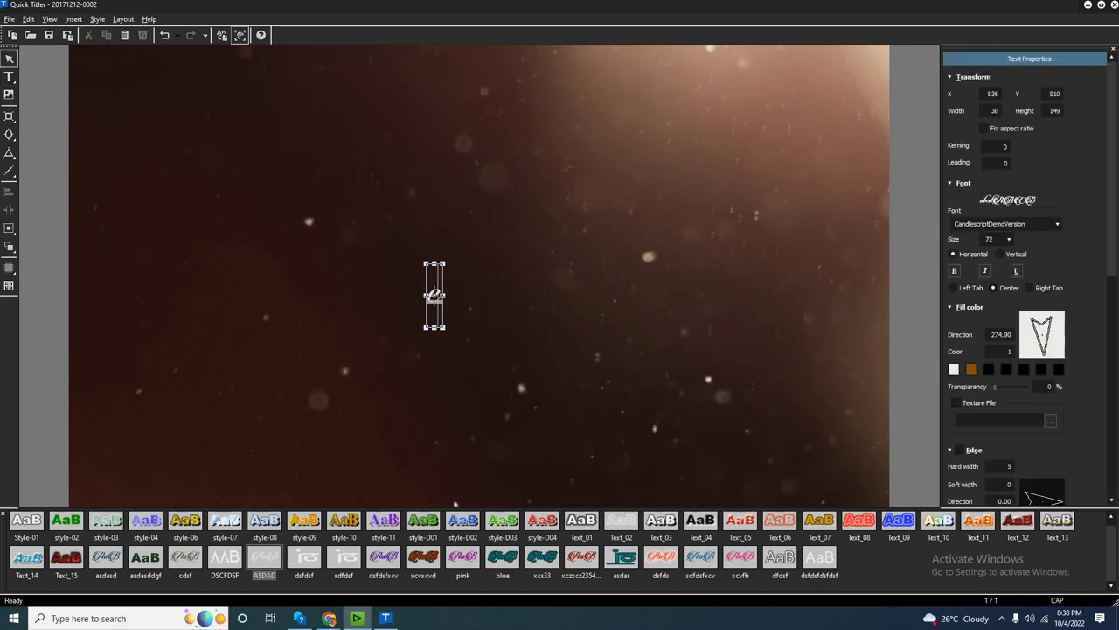
pyautogui.write('EDIUS')
pyautogui.hotkey('ctrl', 'a')
pyautogui.write('Edius')
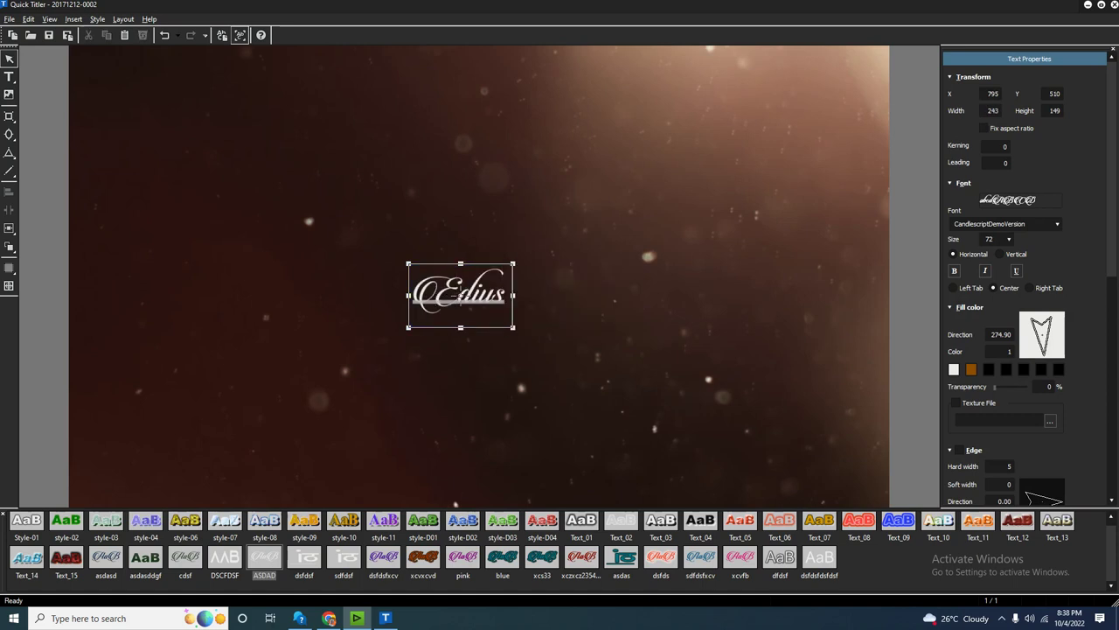
pyautogui.write(' Zone')
pyautogui.press('Escape')
pyautogui.click(497, 295)
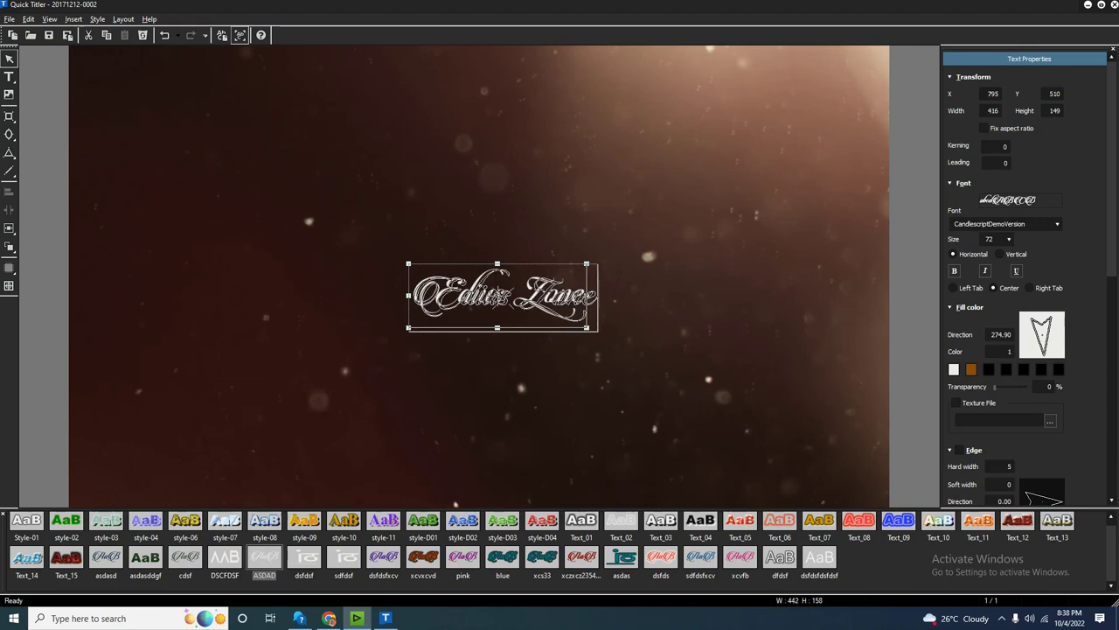
pyautogui.hotkey('ctrl', 'z')
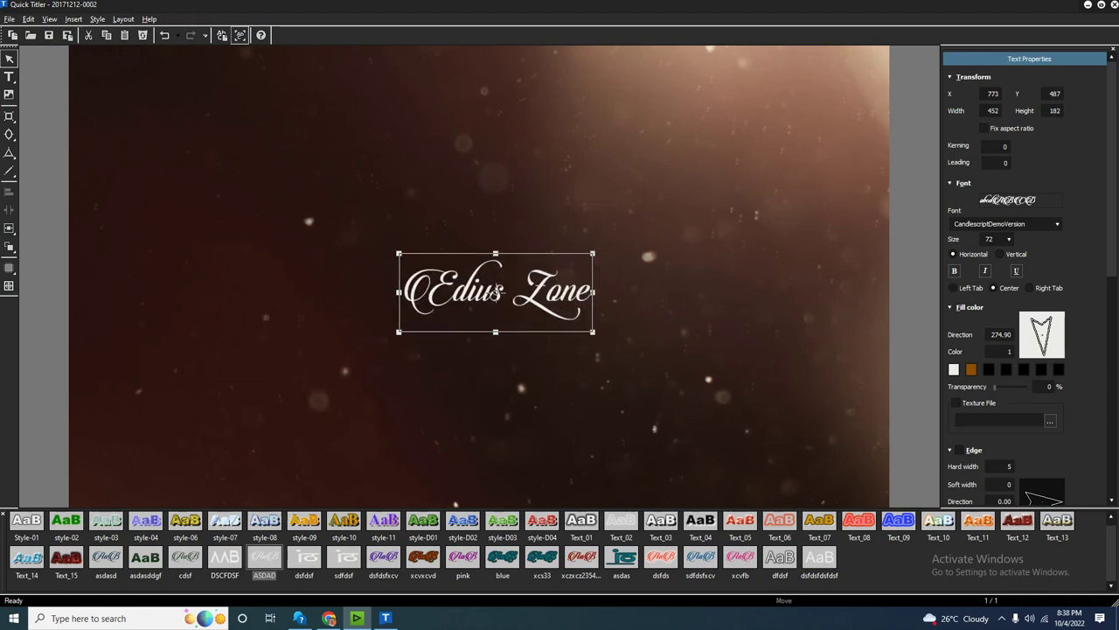
# Duplicate the title just below and retype the copy as 'Presents'.
pyautogui.moveTo(496, 293); pyautogui.dragTo(494, 376)
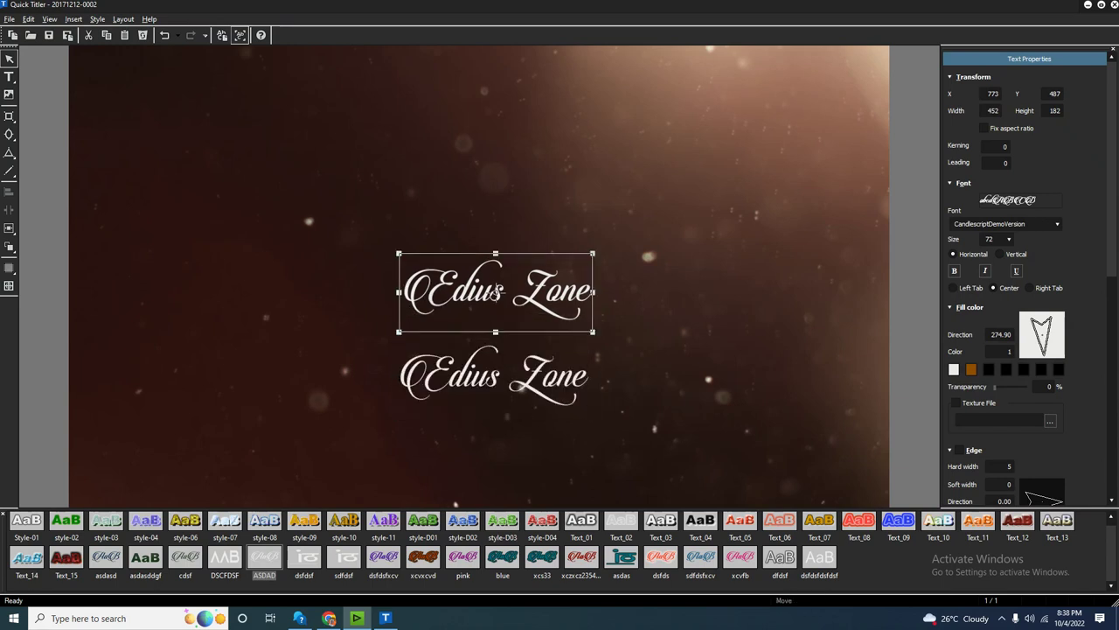
pyautogui.click(494, 376)
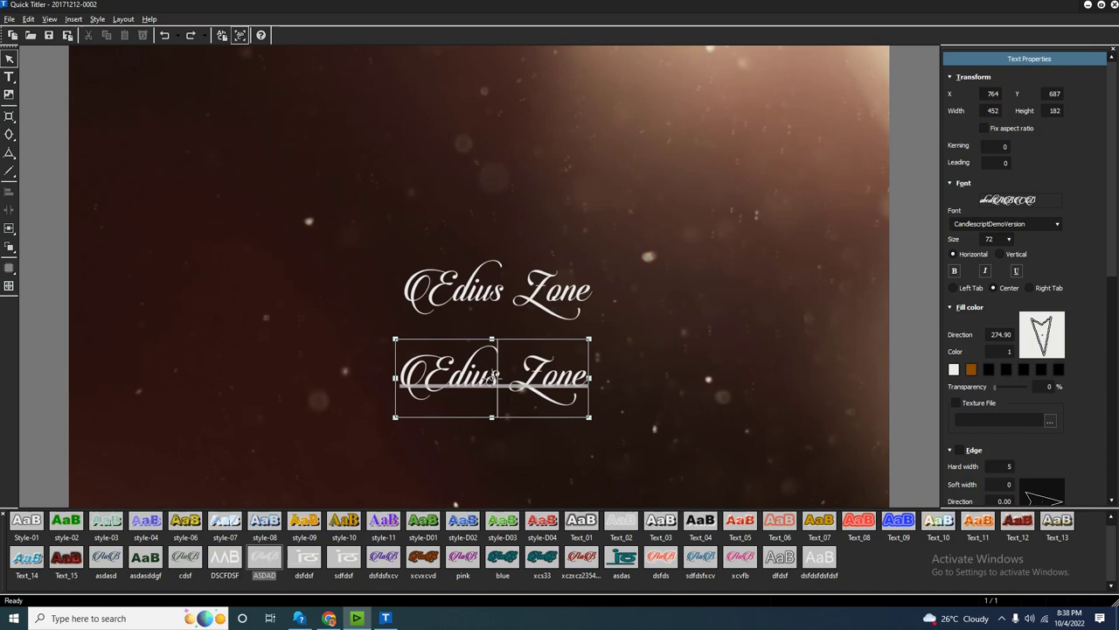
pyautogui.doubleClick(494, 376)
pyautogui.press('BackSpace')
pyautogui.write('P')
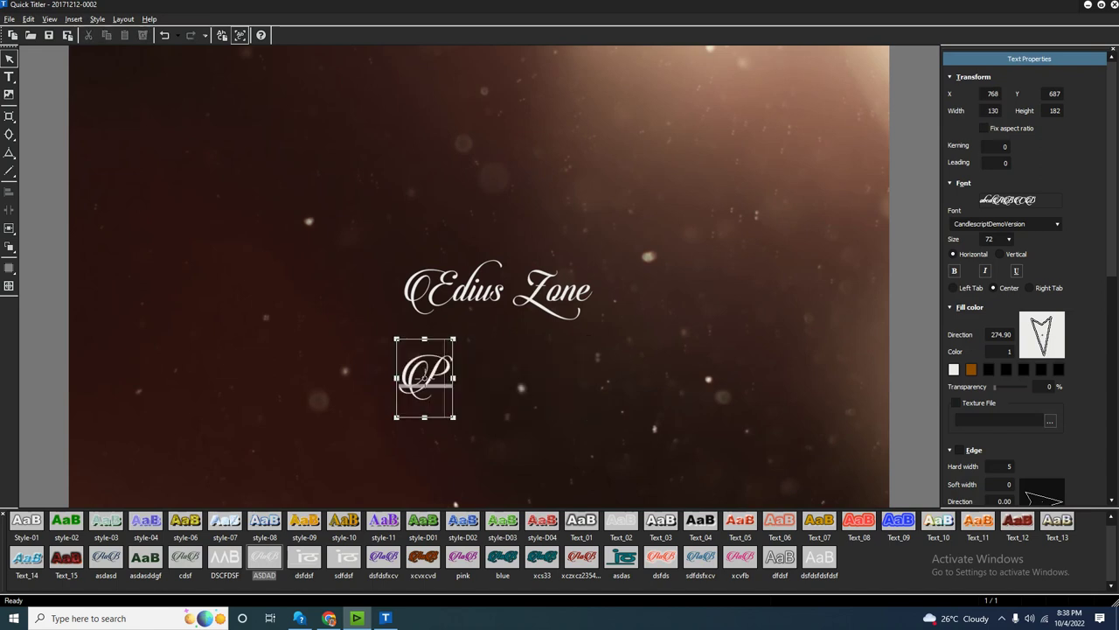
pyautogui.write('rents')
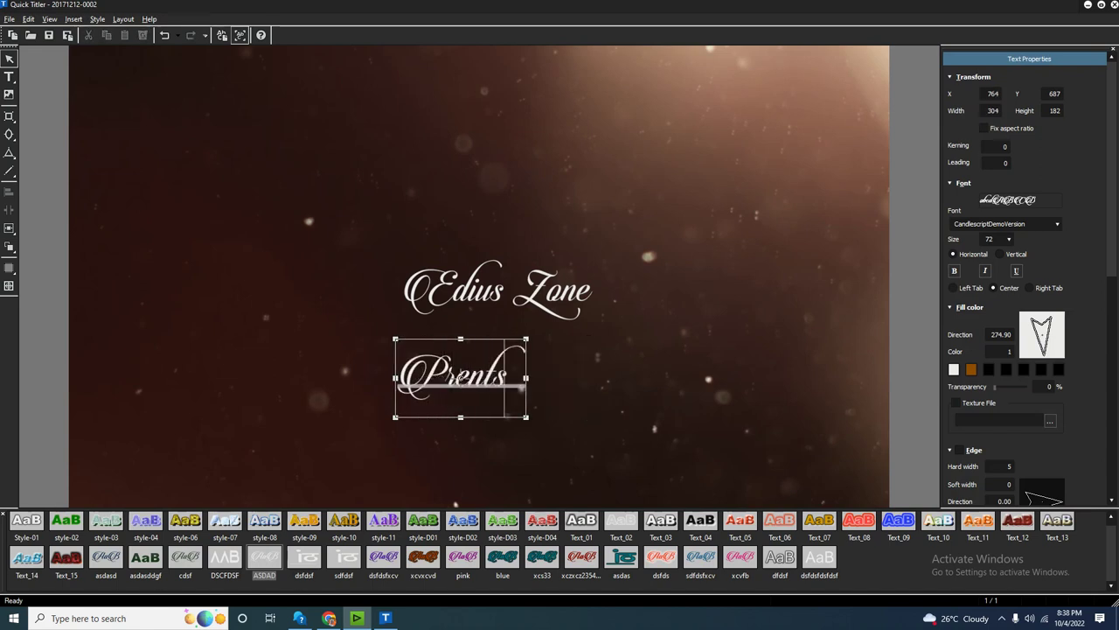
pyautogui.press('BackSpace')
pyautogui.press('BackSpace')
pyautogui.press('BackSpace')
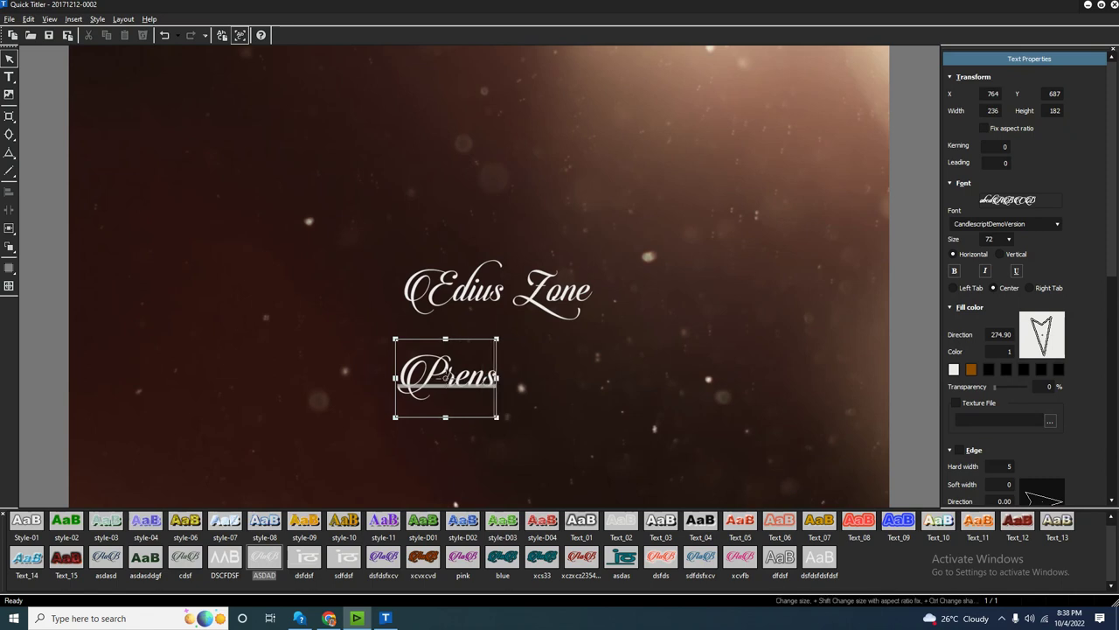
pyautogui.write('sents')
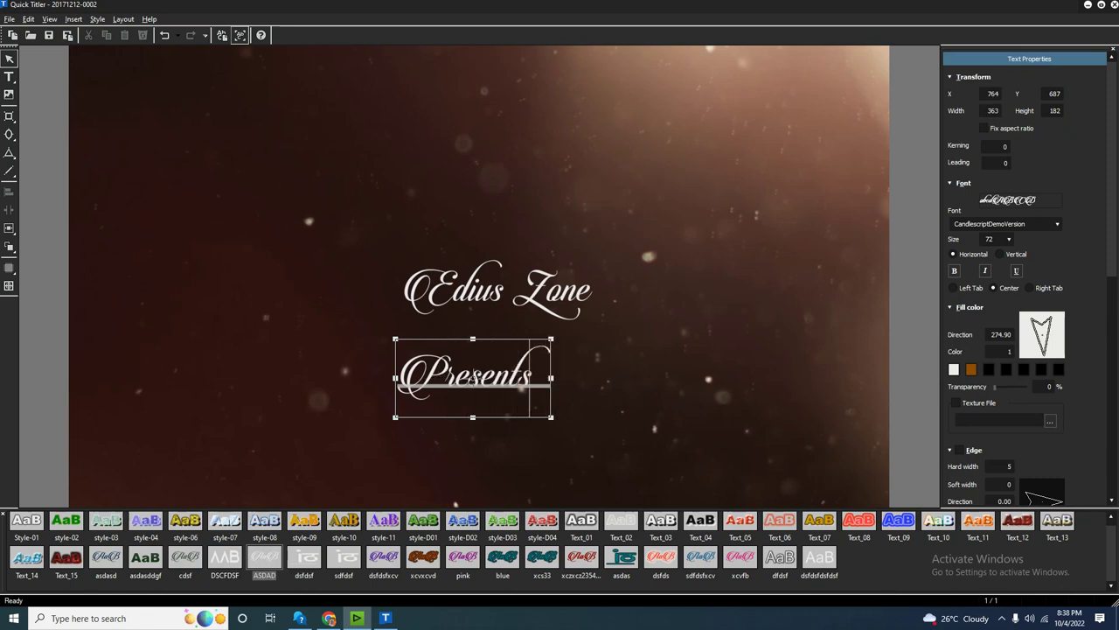
pyautogui.press('Escape')
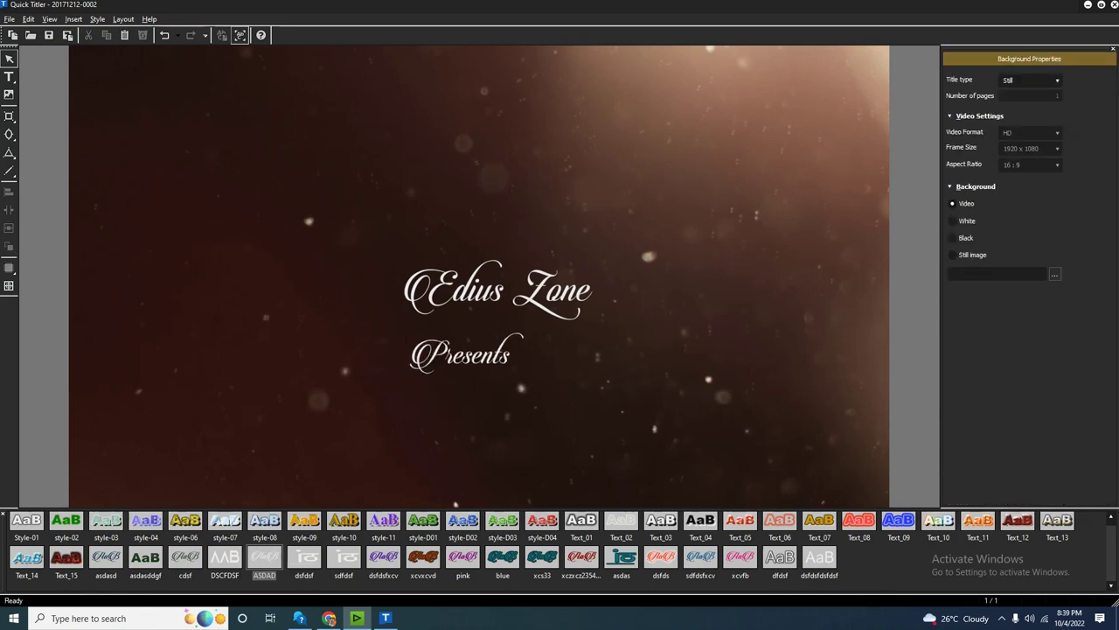
# Shift 'Presents' right so it sits centred under 'Edius Zone'.
pyautogui.moveTo(461, 354); pyautogui.dragTo(497, 339)
pyautogui.press('Escape')
pyautogui.click(503, 341)
pyautogui.click(503, 341)
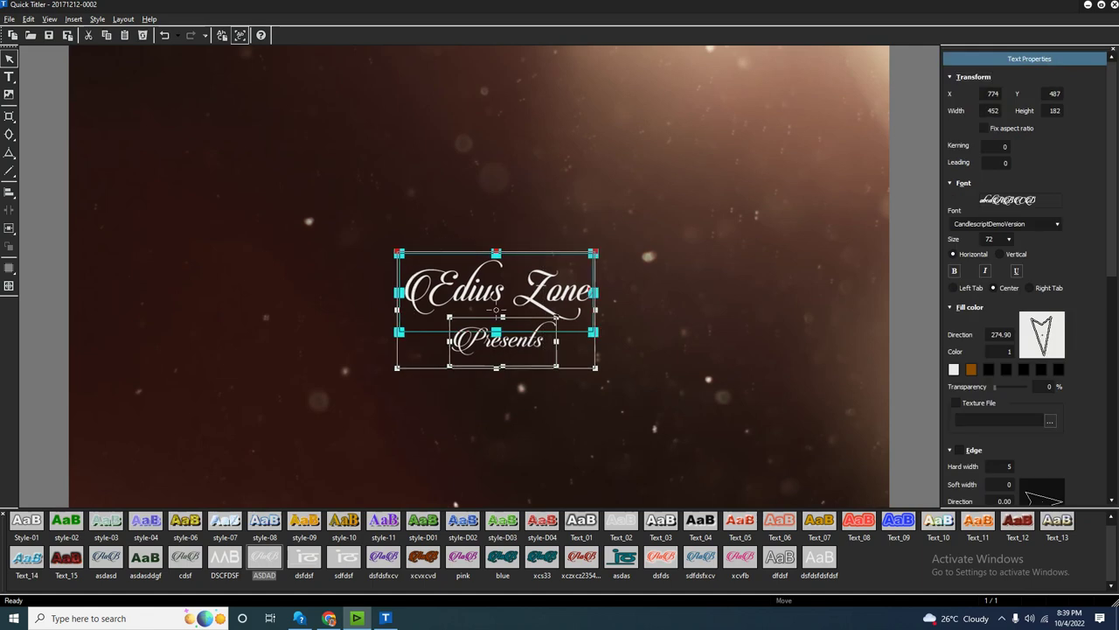
pyautogui.press('Escape')
pyautogui.click(502, 343)
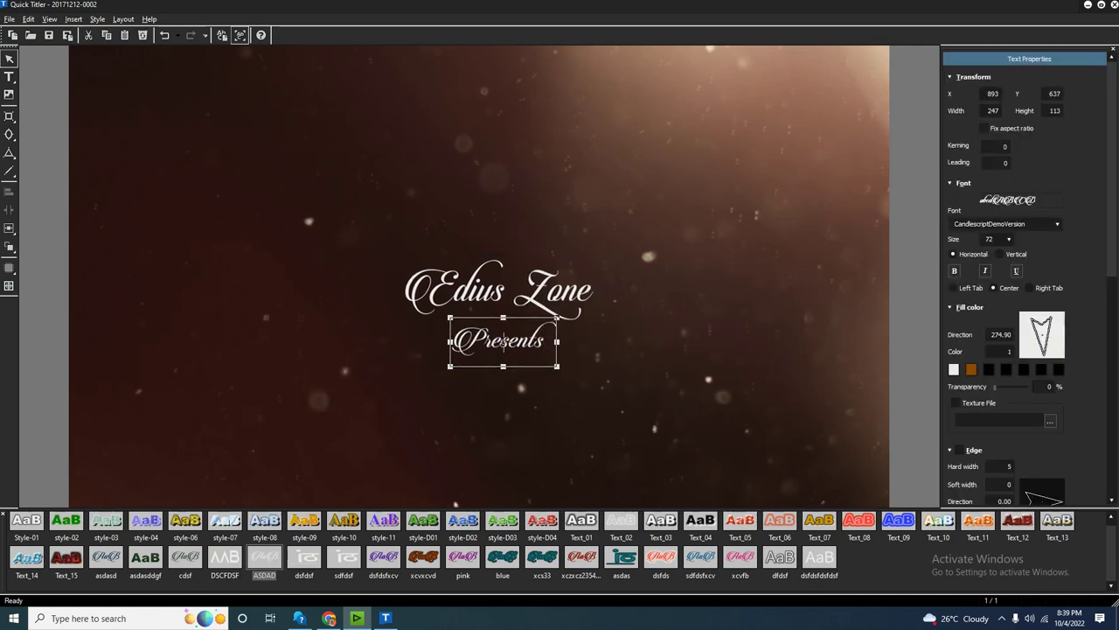
# Move both titles together slightly up and to the left.
pyautogui.moveTo(646, 370); pyautogui.dragTo(316, 249)
pyautogui.moveTo(493, 317); pyautogui.dragTo(451, 293)
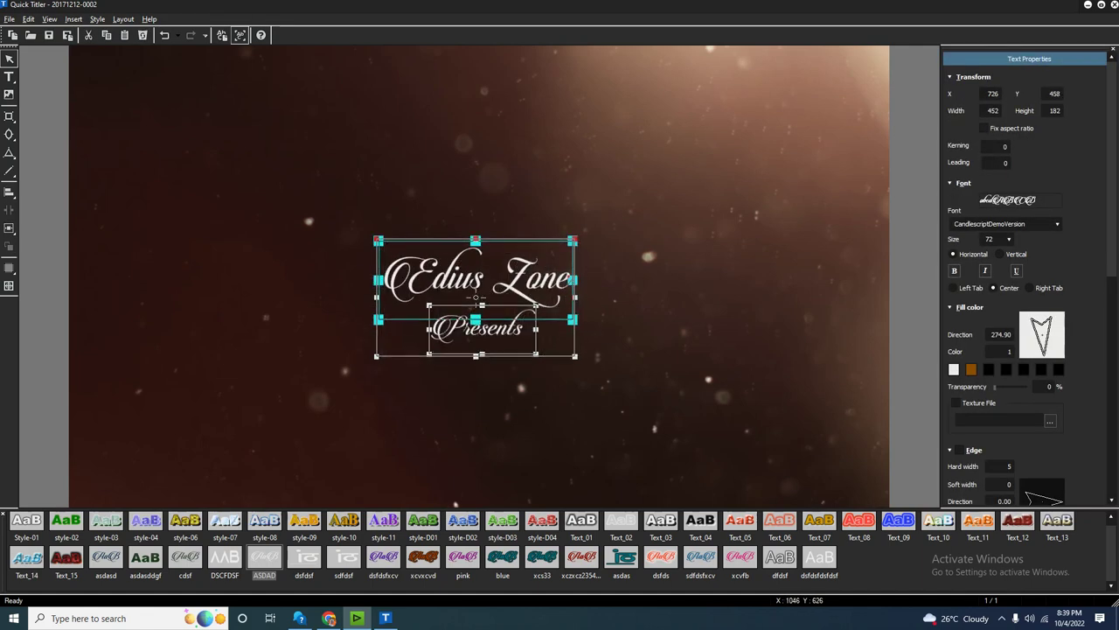
pyautogui.press('Escape')
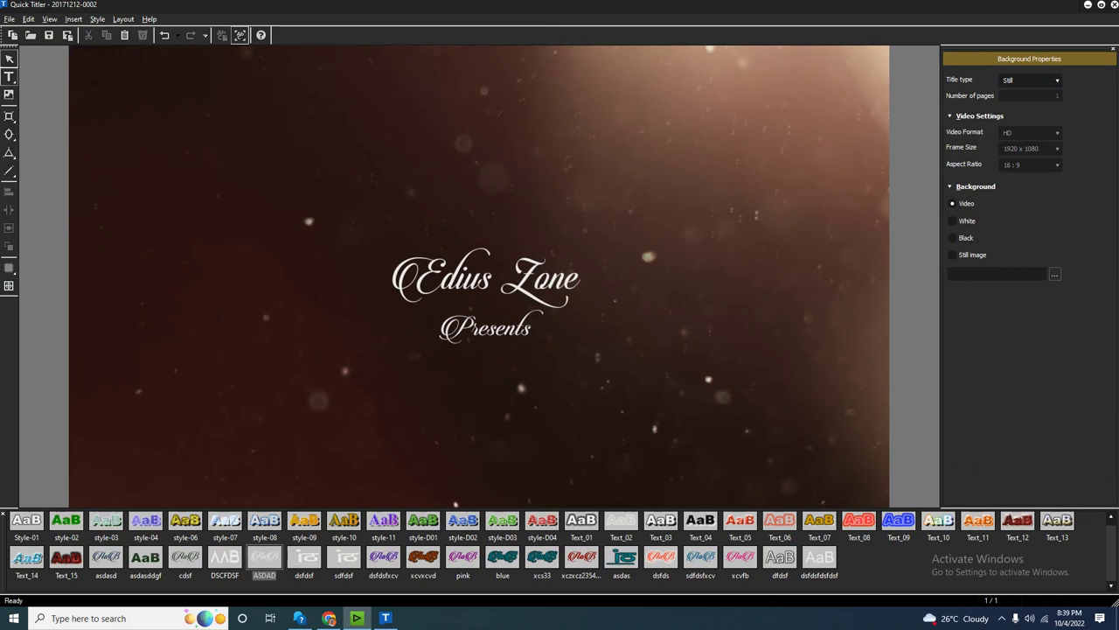
pyautogui.click(9, 77)
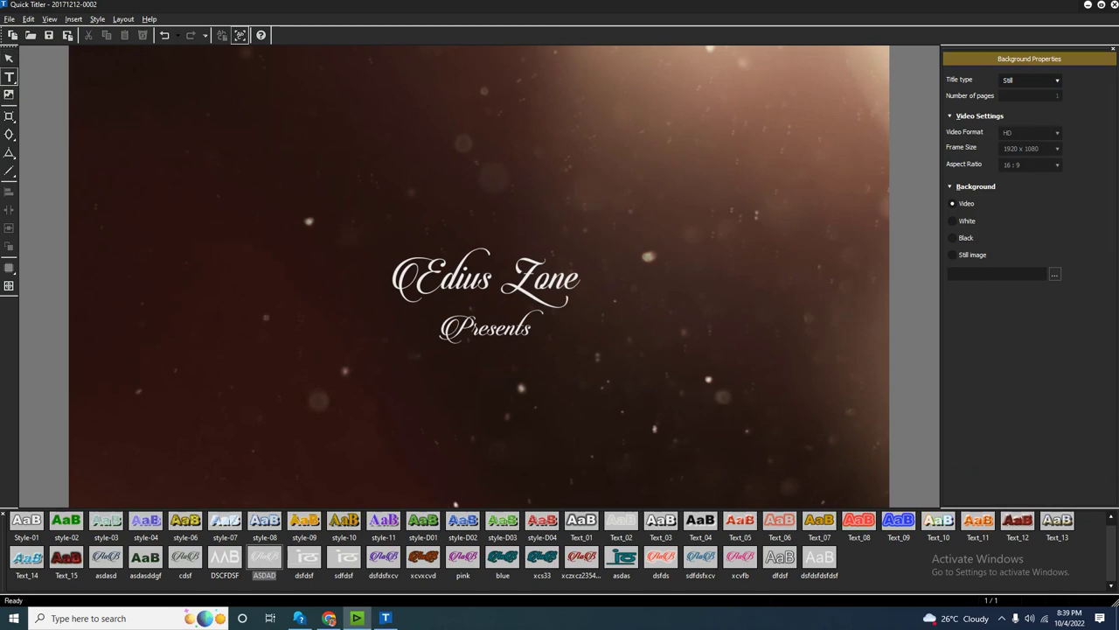
# Type a dashed line in a new text box and stretch it into a divider centred between the titles.
pyautogui.click(243, 210)
pyautogui.press('Escape')
pyautogui.write('-----')
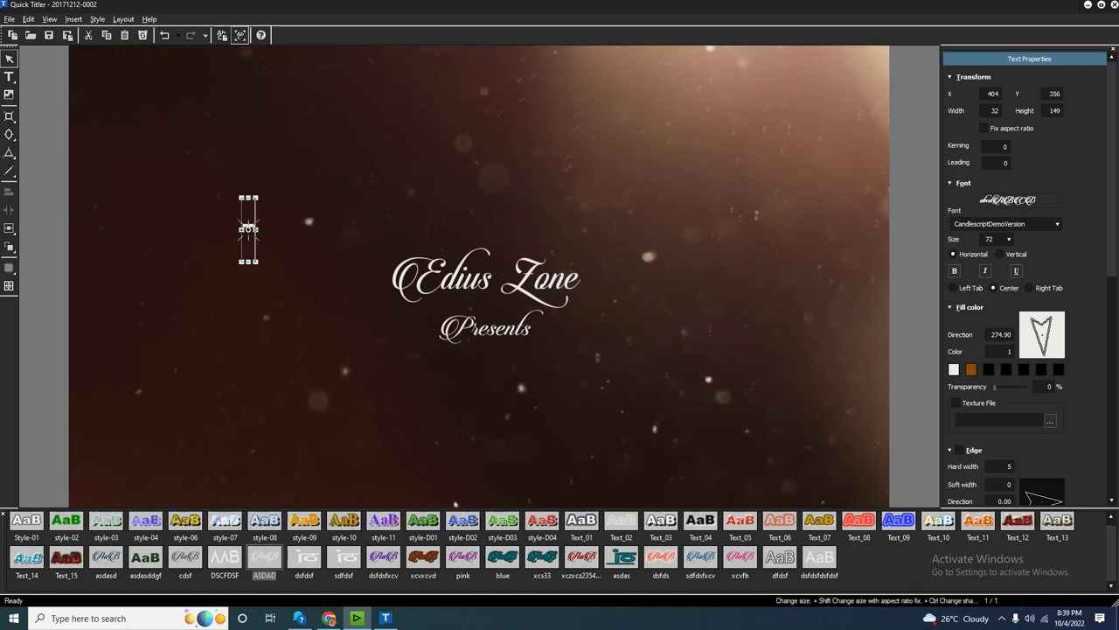
pyautogui.press('Escape')
pyautogui.click(276, 226)
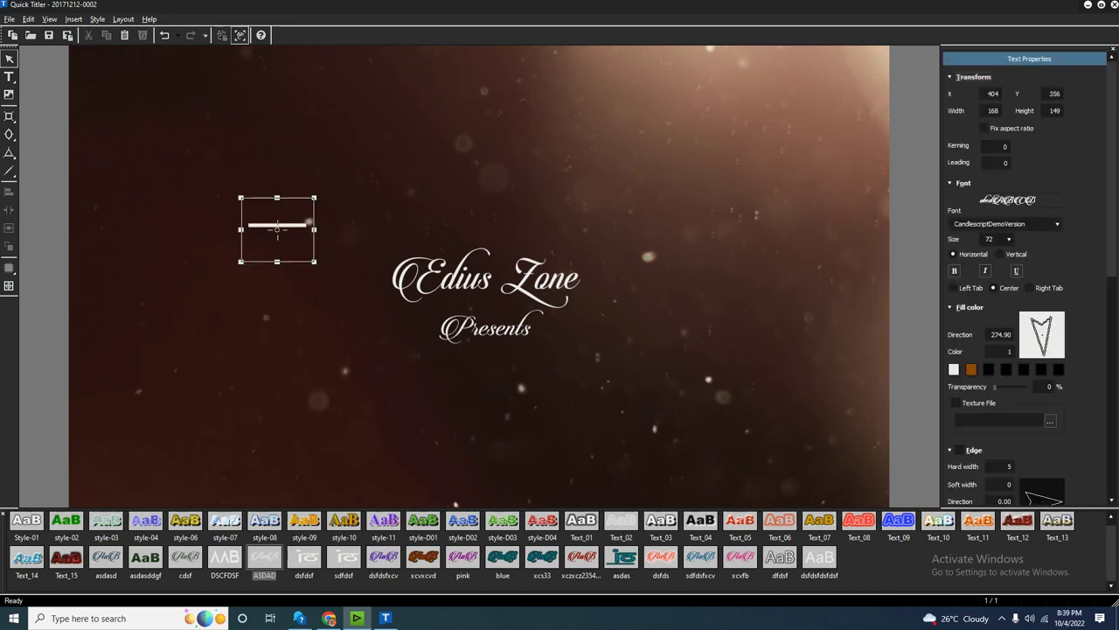
pyautogui.press('Escape')
pyautogui.click(276, 229)
pyautogui.moveTo(277, 260); pyautogui.dragTo(401, 204)
pyautogui.moveTo(365, 208); pyautogui.dragTo(491, 309)
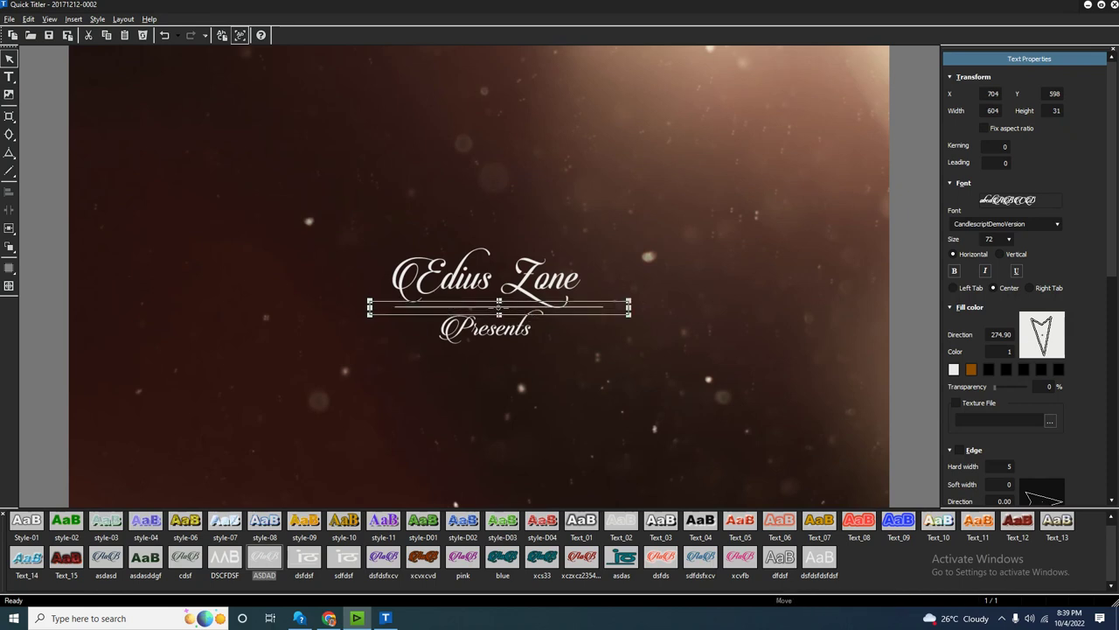
pyautogui.press('Escape')
pyautogui.moveTo(498, 306); pyautogui.dragTo(490, 306)
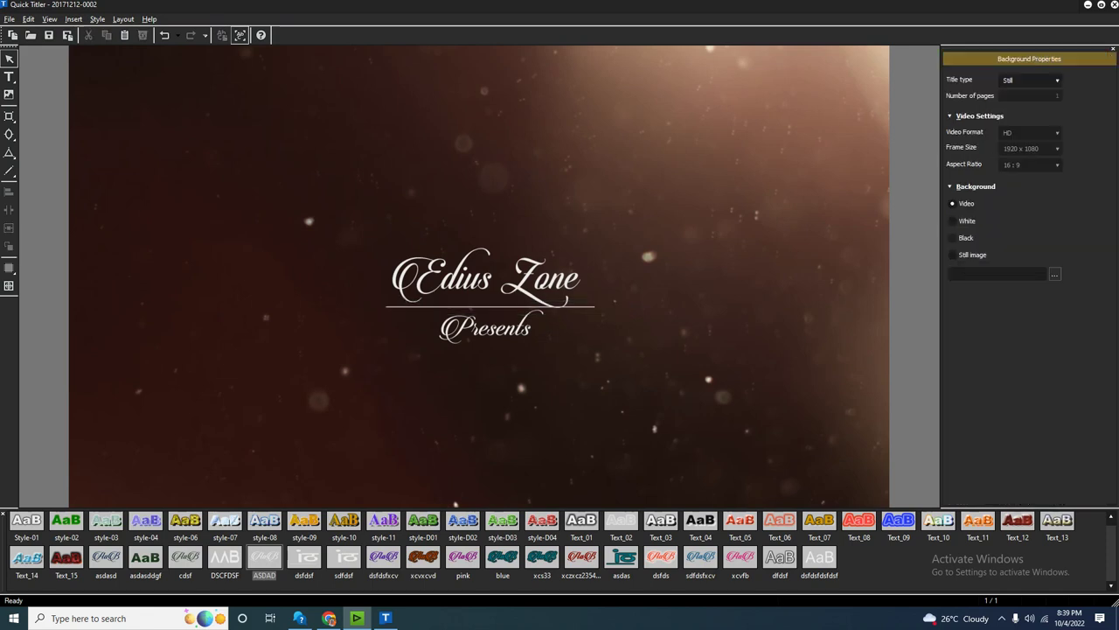
# Nudge the whole title group into position and give it the gold fill.
pyautogui.moveTo(514, 155); pyautogui.dragTo(491, 343)
pyautogui.moveTo(490, 289); pyautogui.dragTo(484, 278)
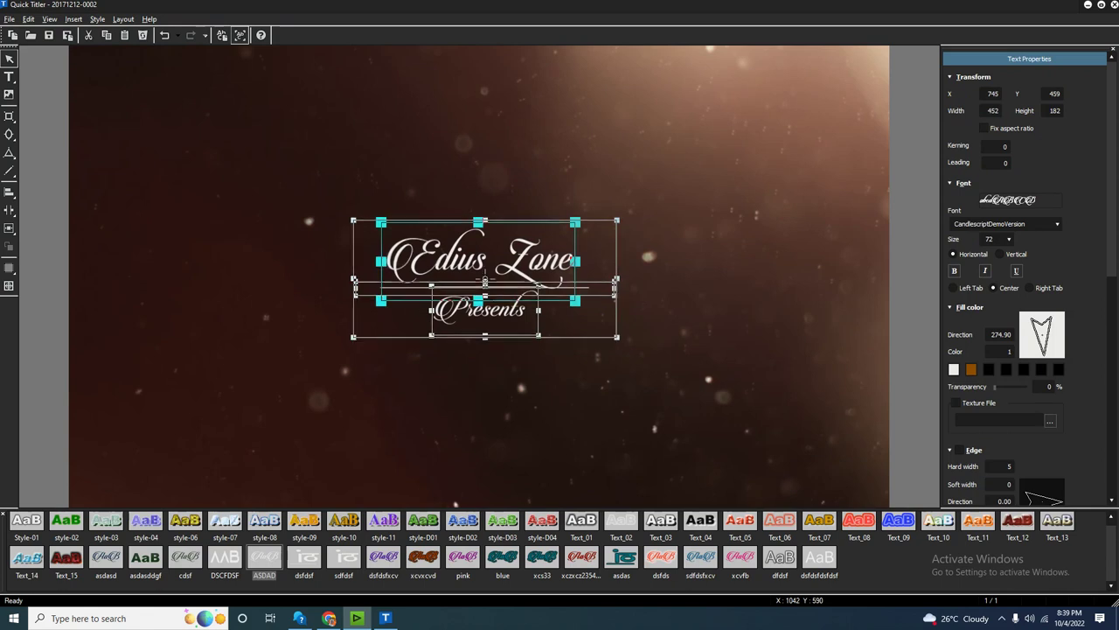
pyautogui.click(483, 394)
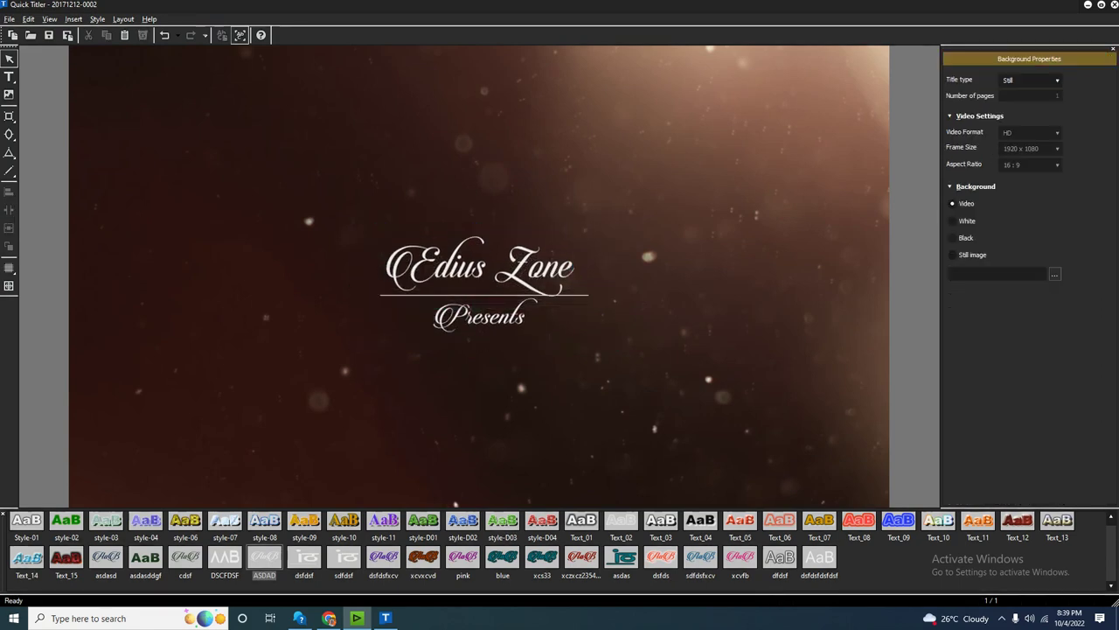
pyautogui.click(481, 267)
pyautogui.moveTo(481, 266); pyautogui.dragTo(489, 285)
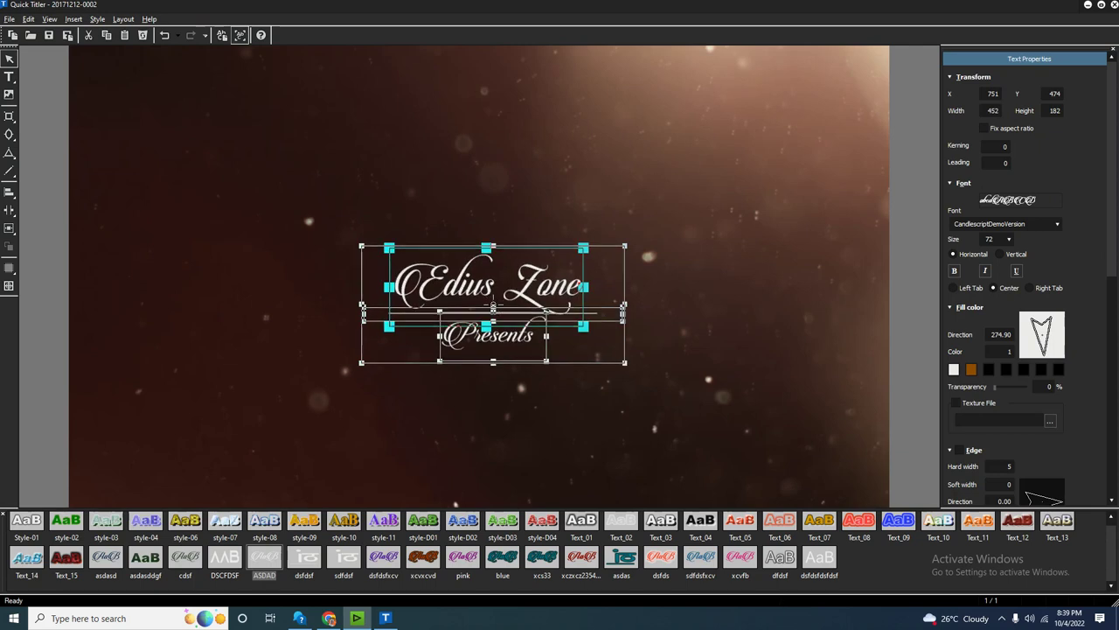
pyautogui.scroll(1, 1009, 351)
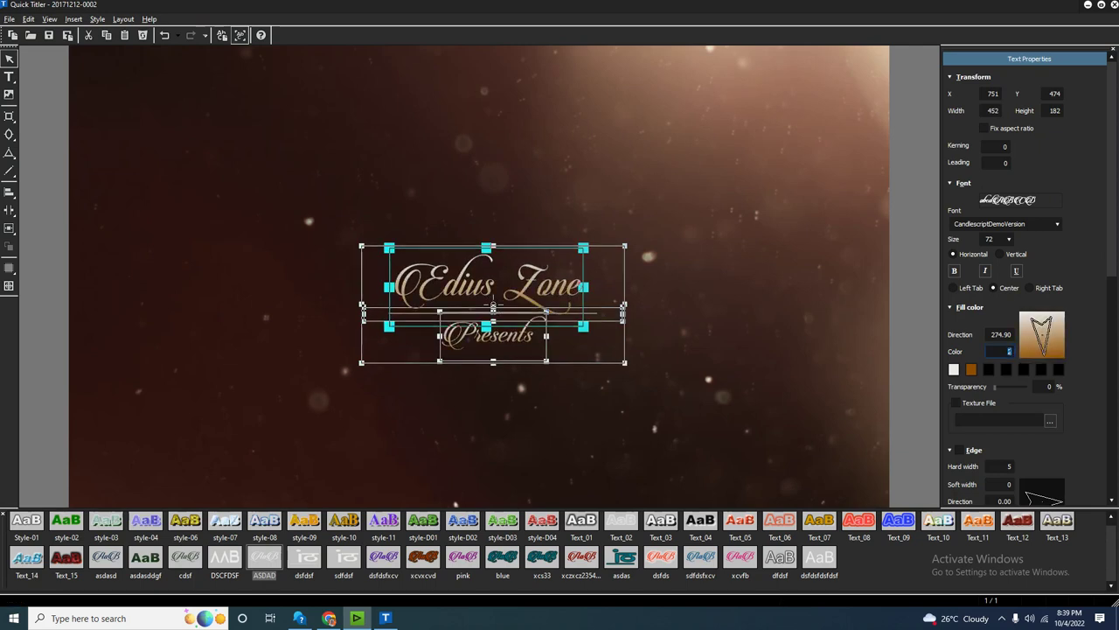
pyautogui.press('Escape')
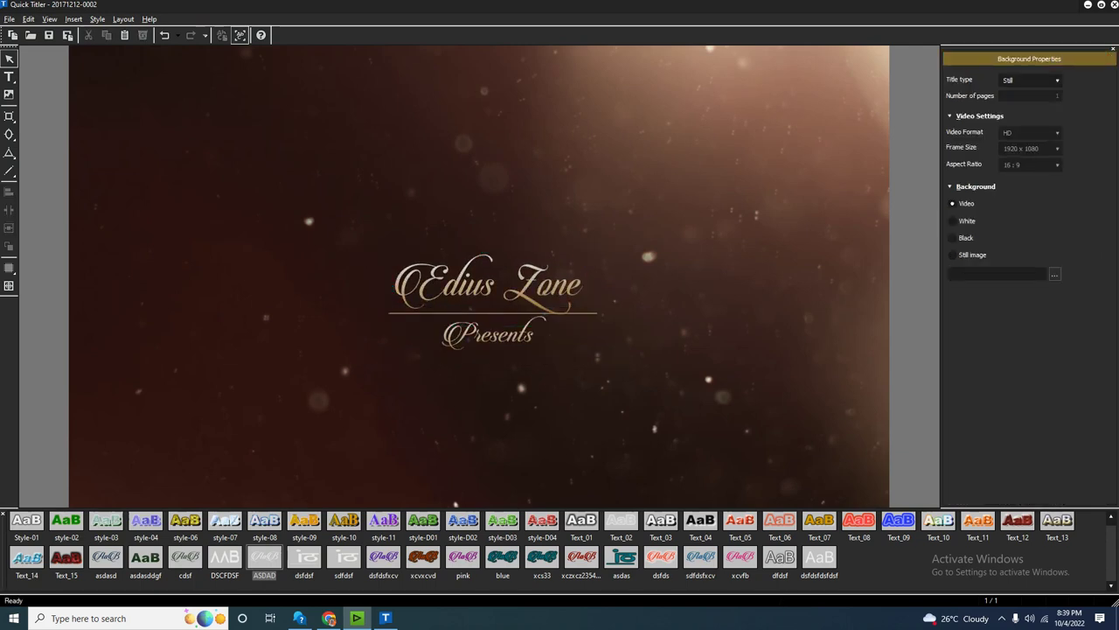
# Add an edge to all title objects with hard width 0 and soft width 6.
pyautogui.hotkey('ctrl', 'a')
pyautogui.scroll(-4, 1029, 271)
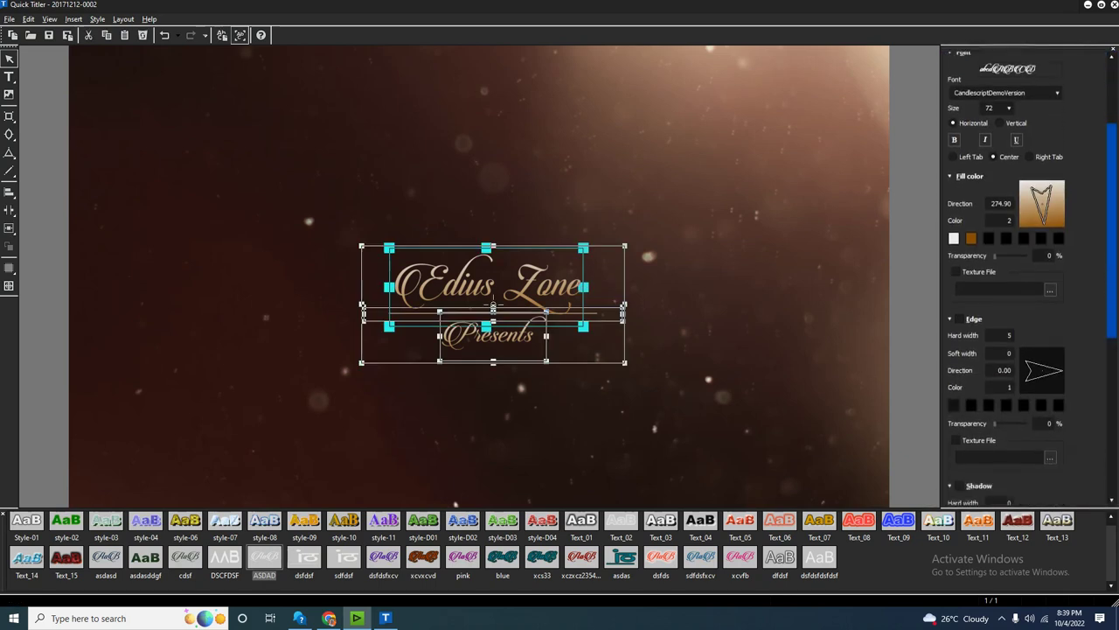
pyautogui.click(959, 305)
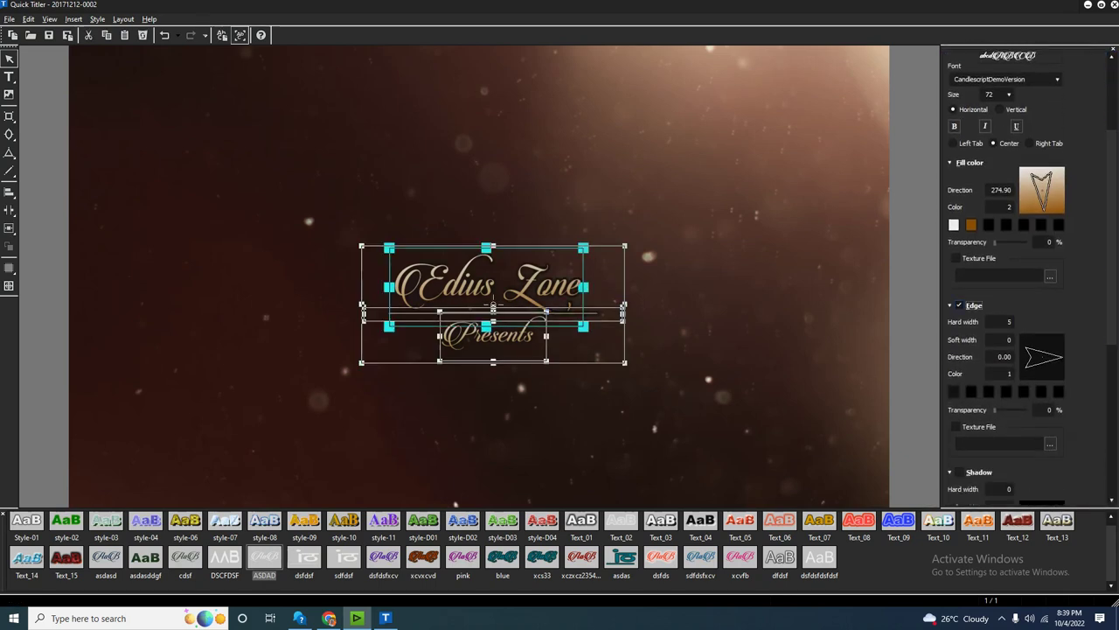
pyautogui.click(1006, 320)
pyautogui.press('Tab')
pyautogui.press('Up')
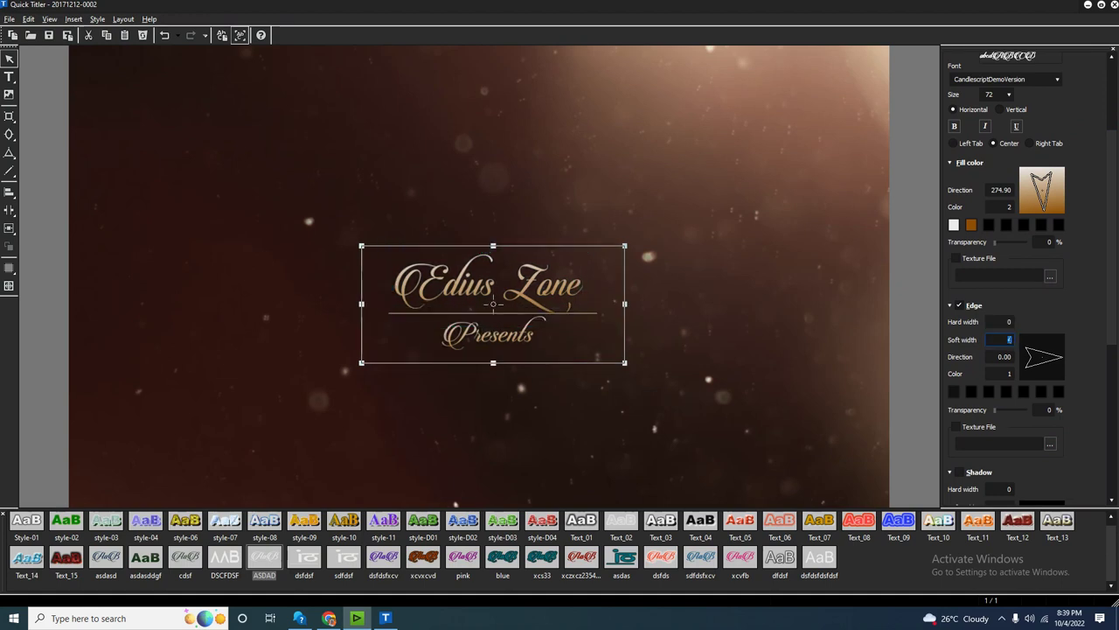
pyautogui.press('Return')
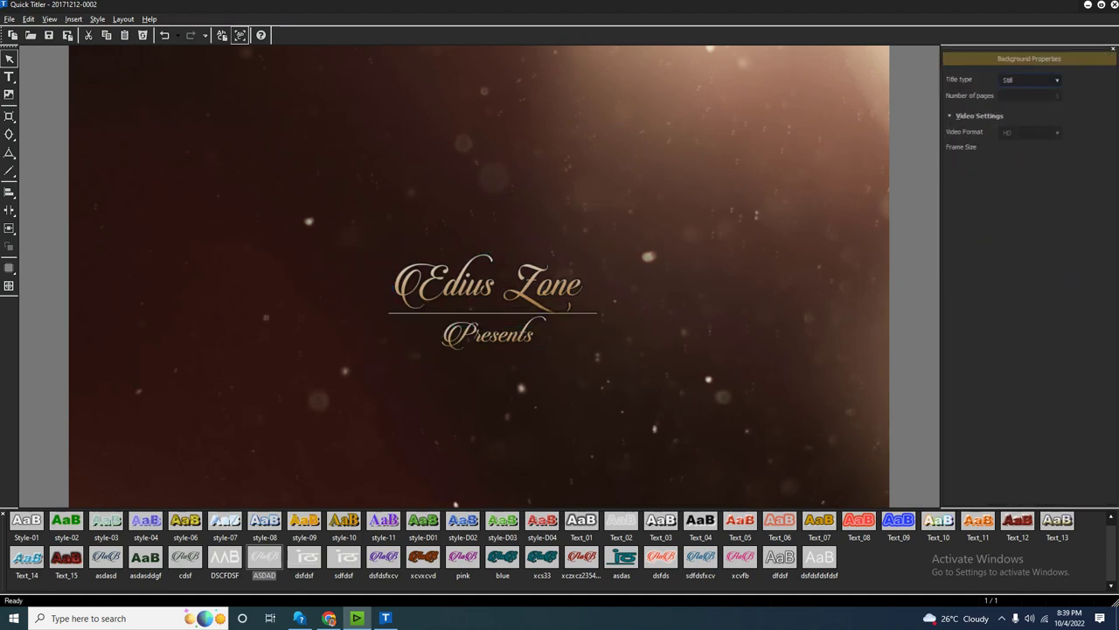
# Test drop shadow and emboss on the title, removing both afterwards.
pyautogui.scroll(-3, 1024, 277)
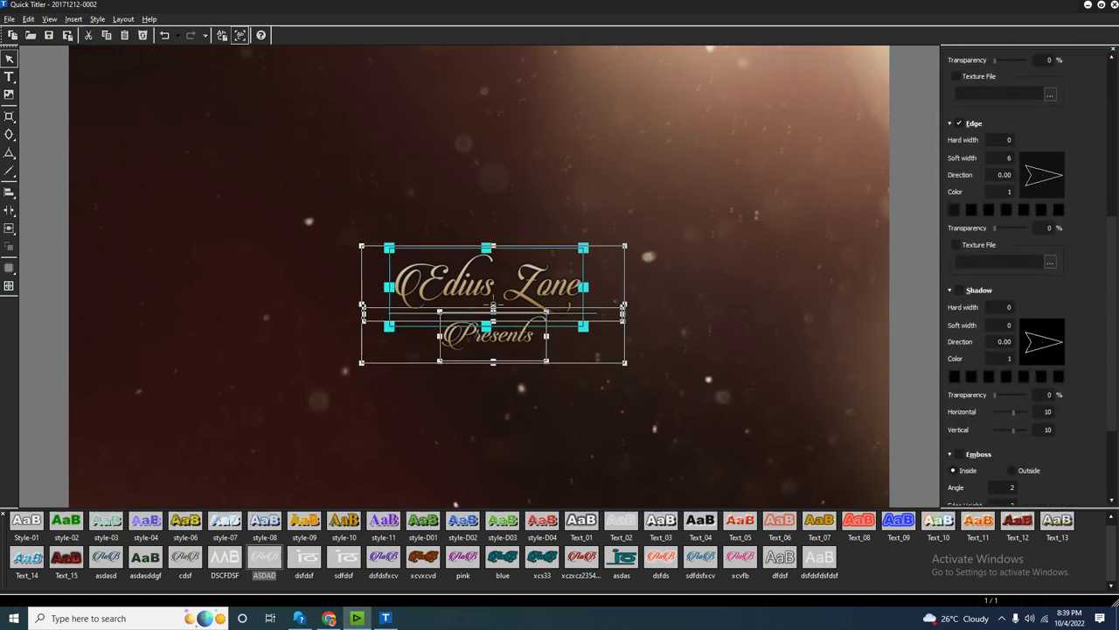
pyautogui.click(960, 289)
pyautogui.click(960, 289)
pyautogui.click(959, 454)
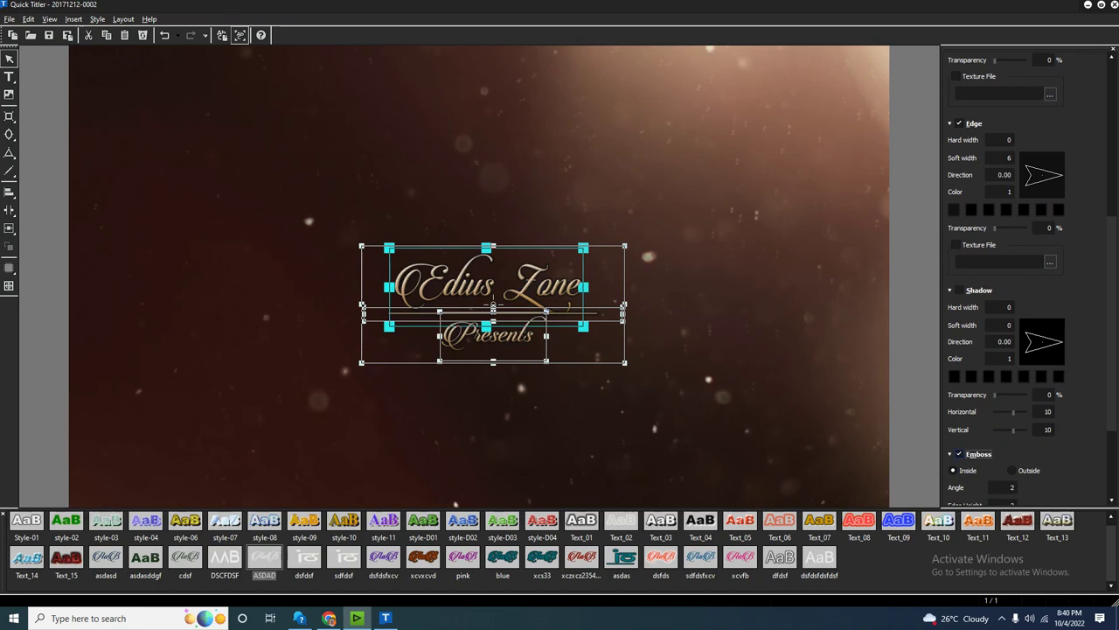
pyautogui.moveTo(775, 443); pyautogui.dragTo(356, 241)
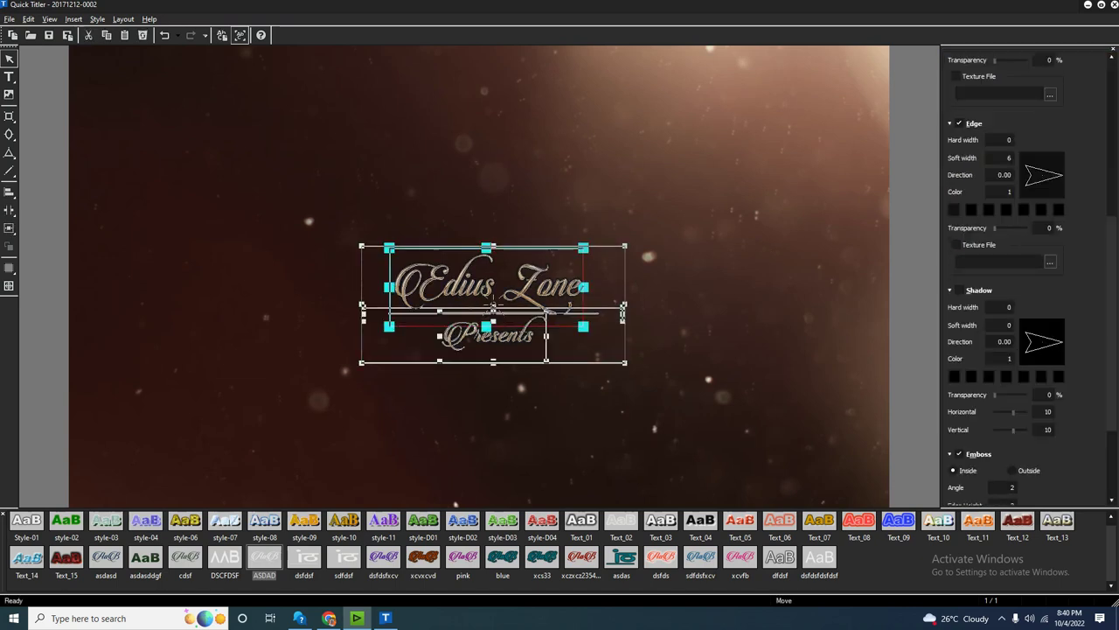
pyautogui.click(494, 308)
pyautogui.click(494, 308)
pyautogui.click(494, 308)
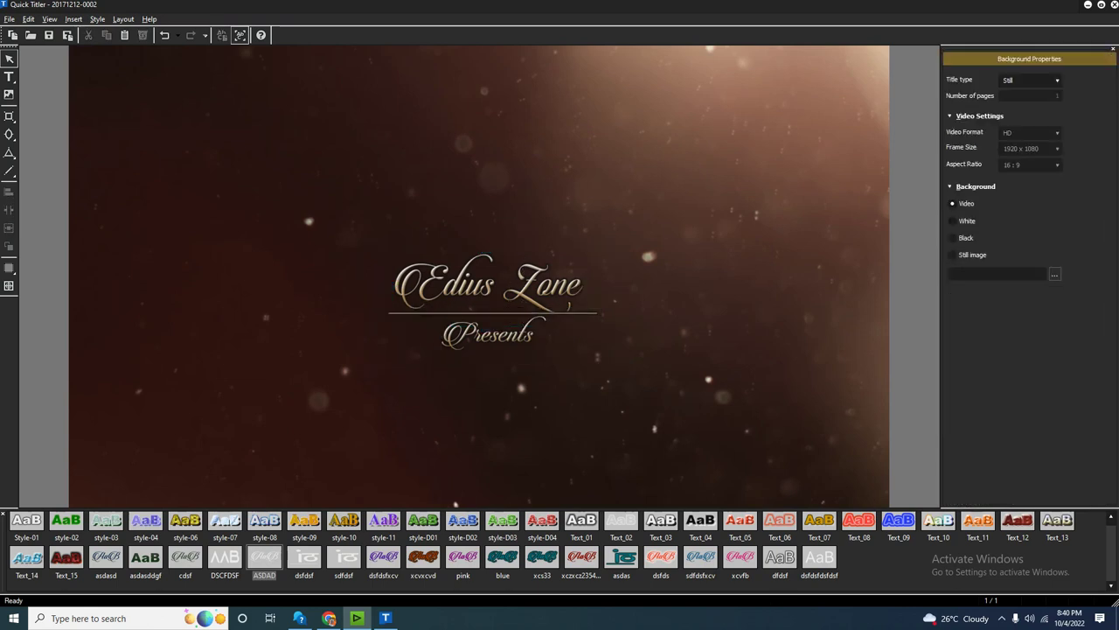
pyautogui.click(493, 308)
pyautogui.click(959, 454)
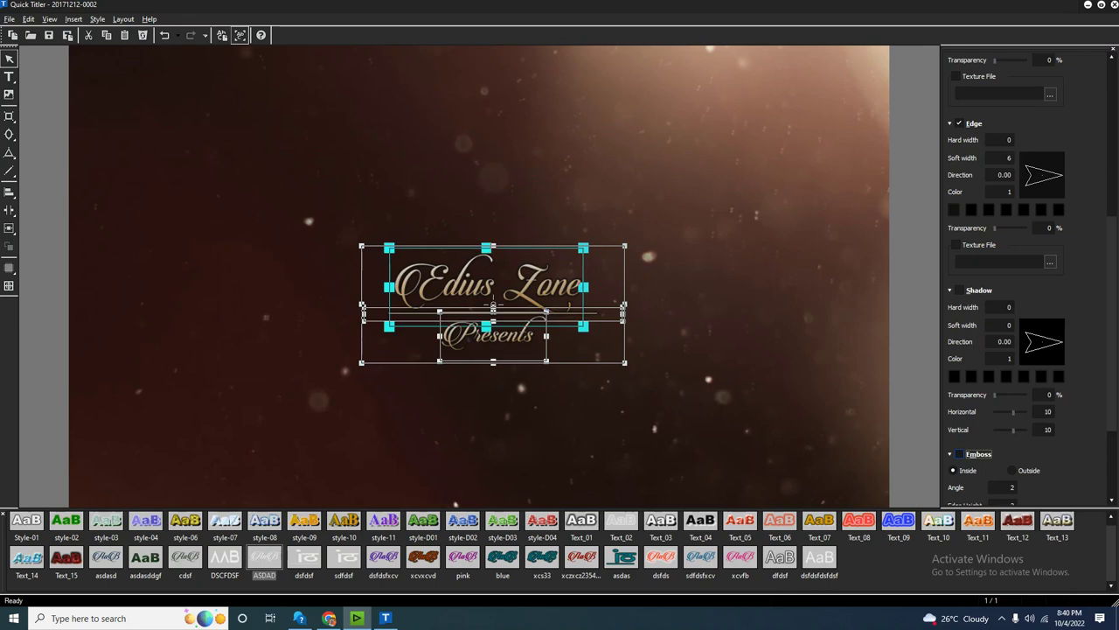
pyautogui.moveTo(456, 228); pyautogui.dragTo(683, 398)
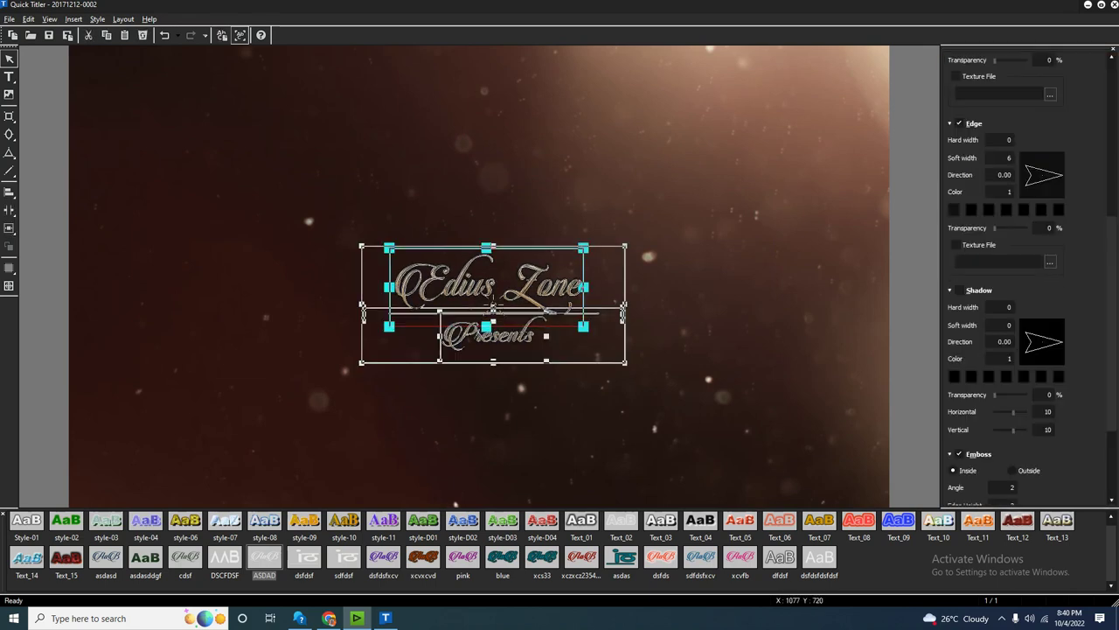
pyautogui.press('Escape')
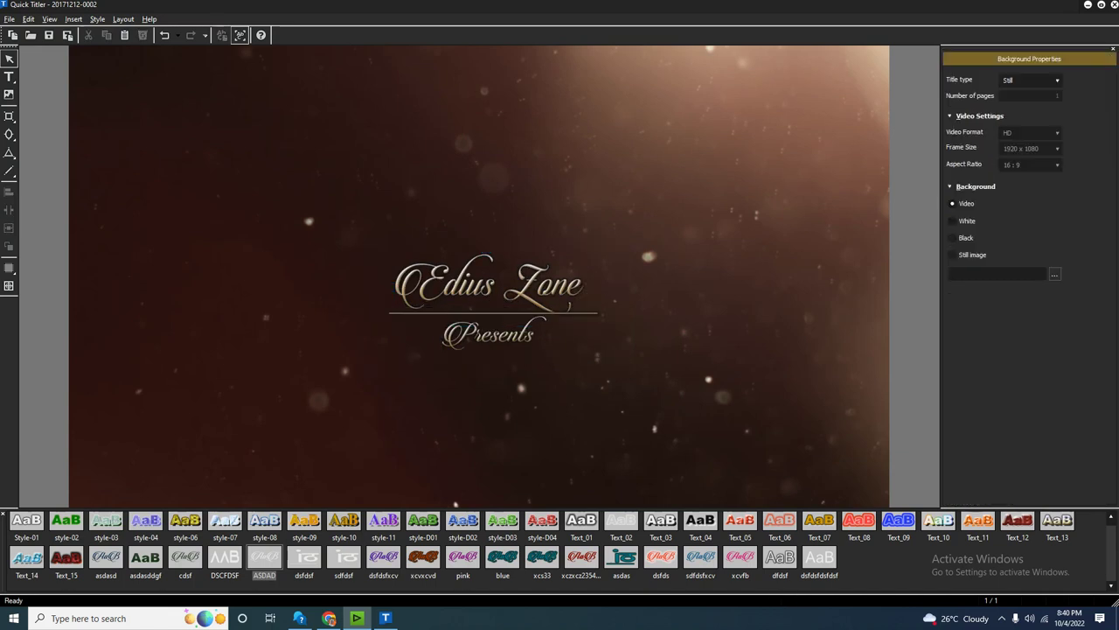
# Save and close the titler, fit the sequence in view and preview the title.
pyautogui.hotkey('ctrl', 's')
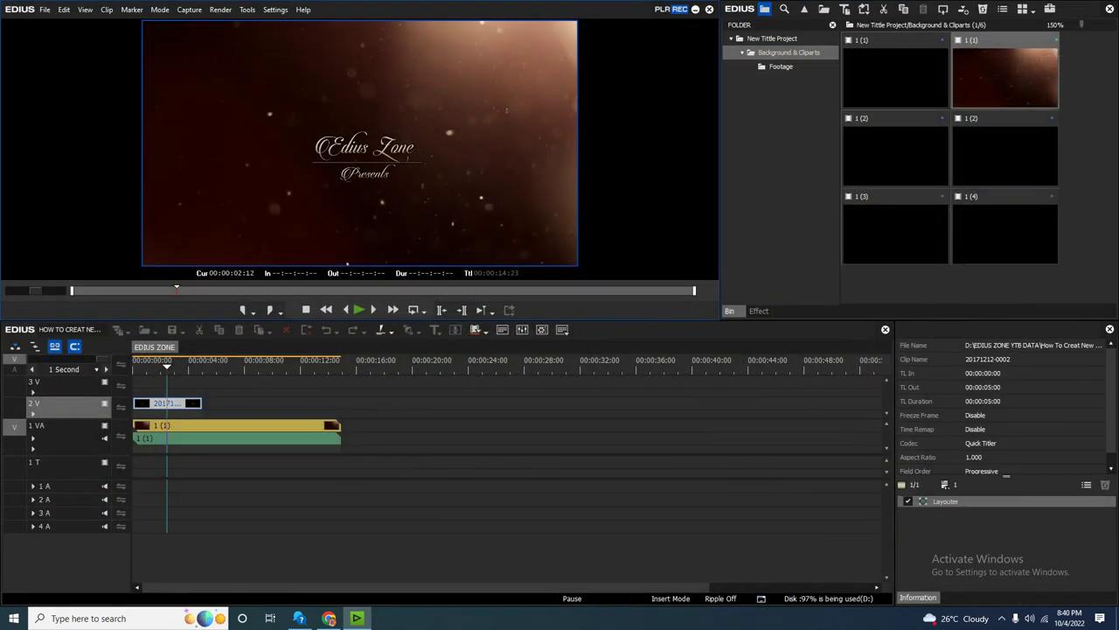
pyautogui.hotkey('ctrl', '0')
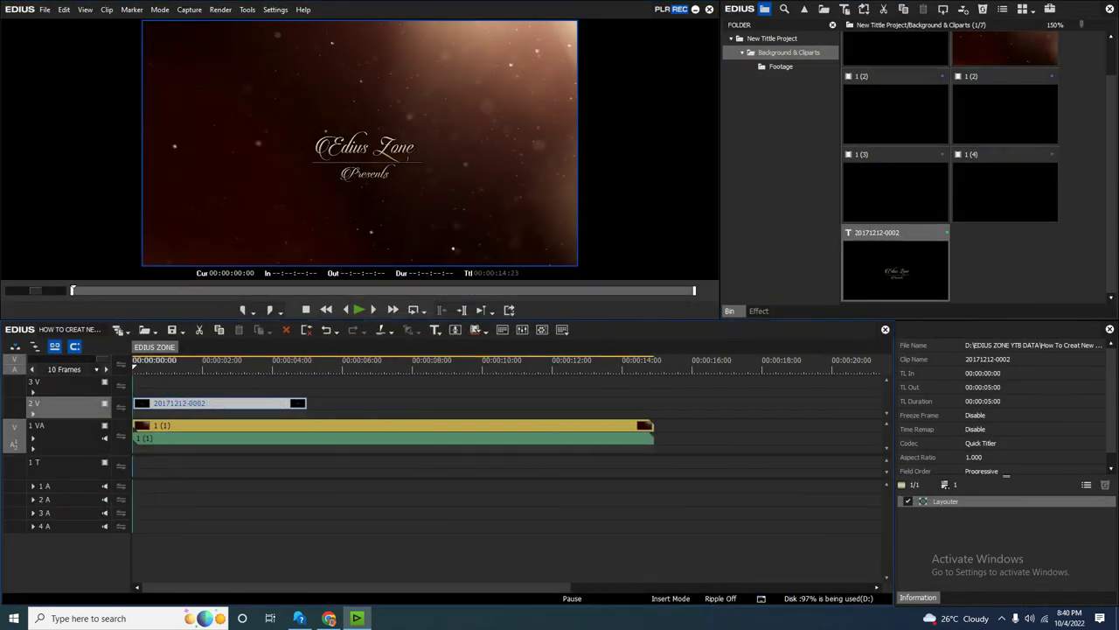
pyautogui.click(358, 310)
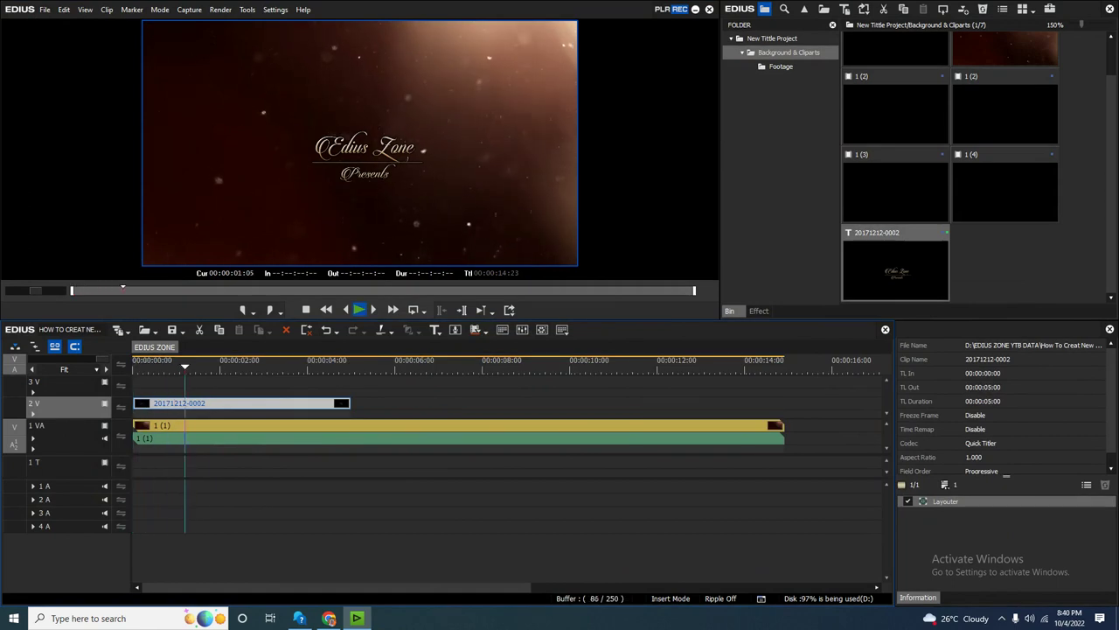
pyautogui.press('space')
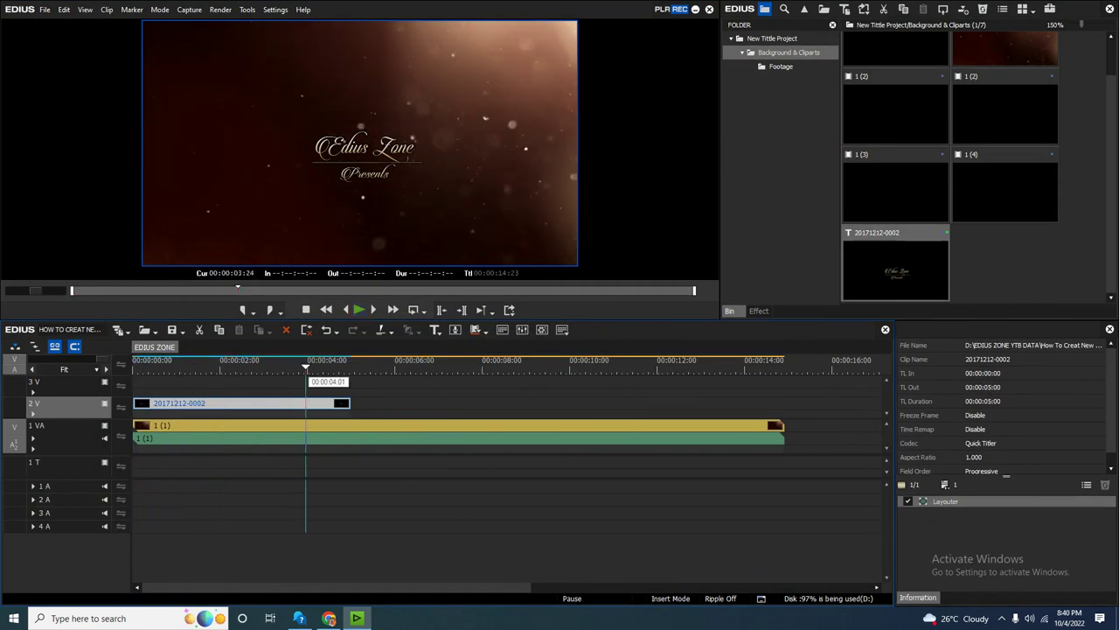
# Trim the title clip on 2 V so it ends at 00:00:04:00.
pyautogui.moveTo(310, 365); pyautogui.dragTo(305, 366)
pyautogui.scroll(-1, 307, 365)
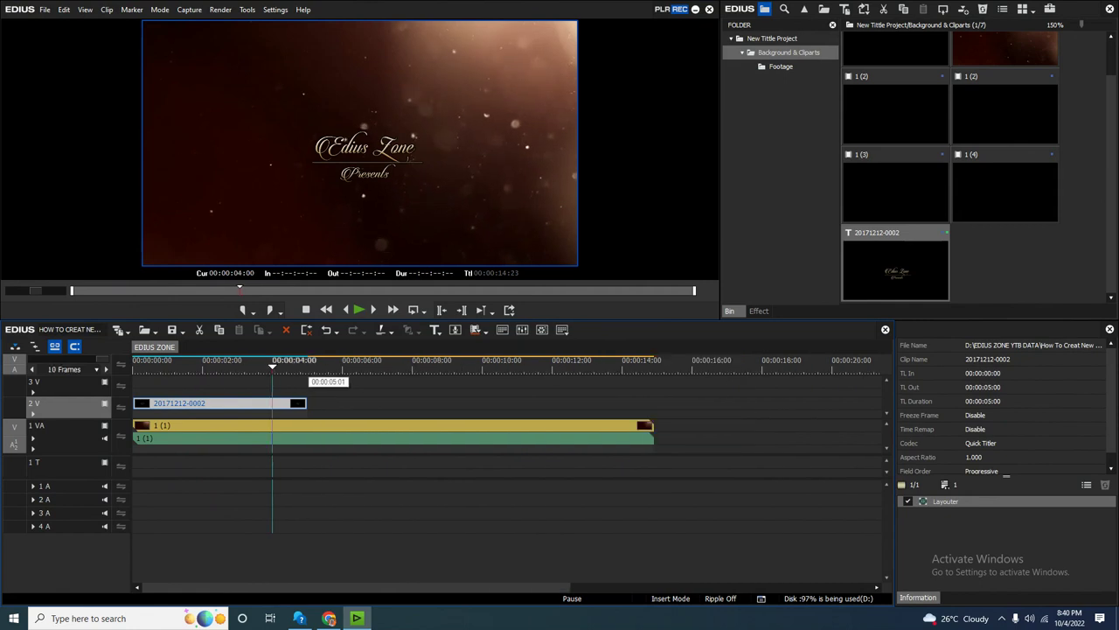
pyautogui.moveTo(305, 403); pyautogui.dragTo(272, 403)
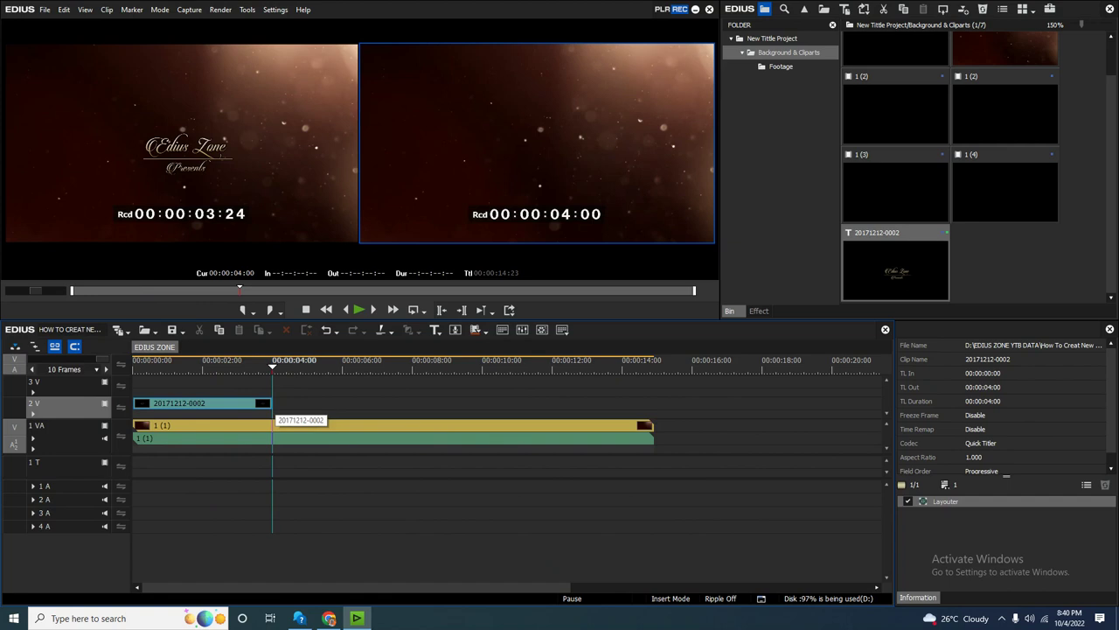
pyautogui.moveTo(272, 404)
pyautogui.mouseDown()
pyautogui.moveTo(181, 404)
pyautogui.moveTo(402, 405)
pyautogui.moveTo(210, 404)
pyautogui.moveTo(273, 404)
pyautogui.mouseUp()
# Replay the sequence from the start and select the title clip's Layouter effect.
pyautogui.moveTo(272, 365); pyautogui.dragTo(194, 366)
pyautogui.press('Home')
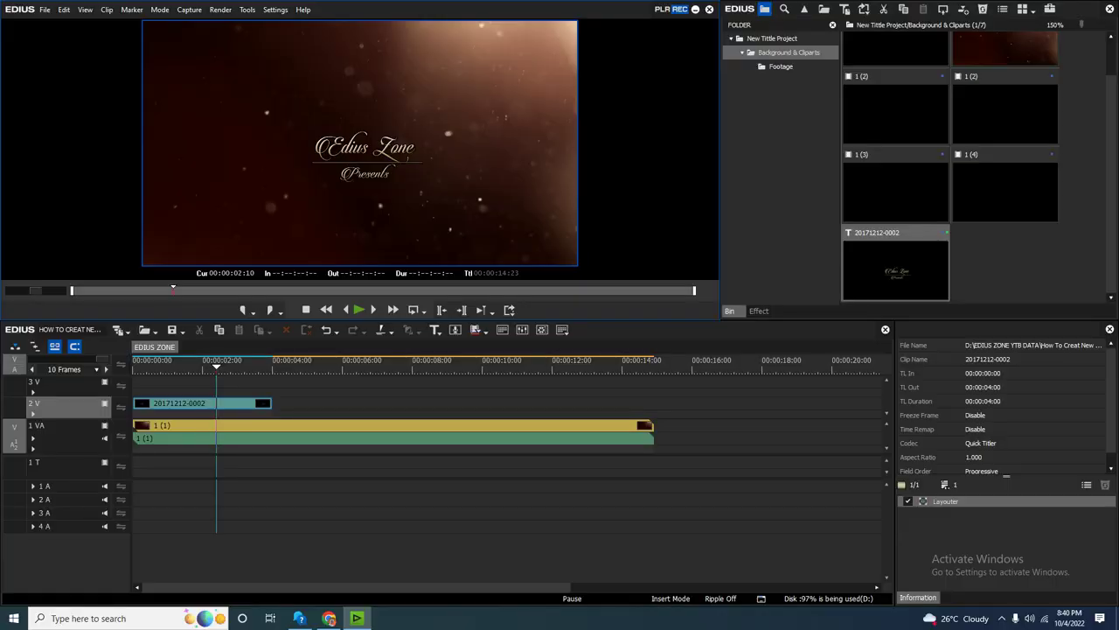
pyautogui.press('Home')
pyautogui.press('Home')
pyautogui.press('space')
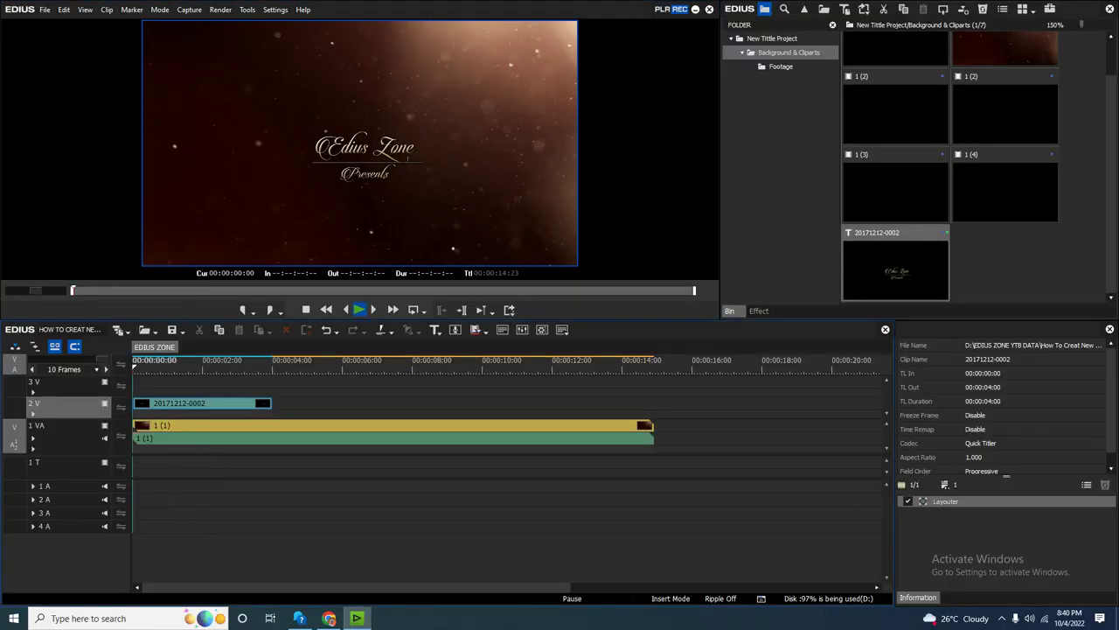
pyautogui.press('space')
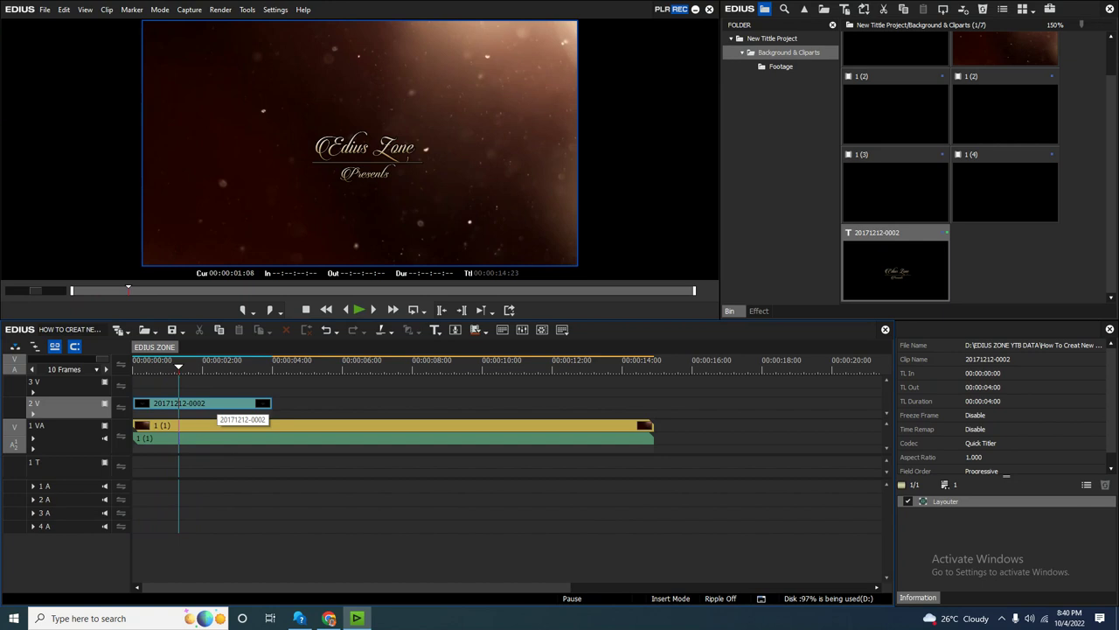
pyautogui.click(214, 403)
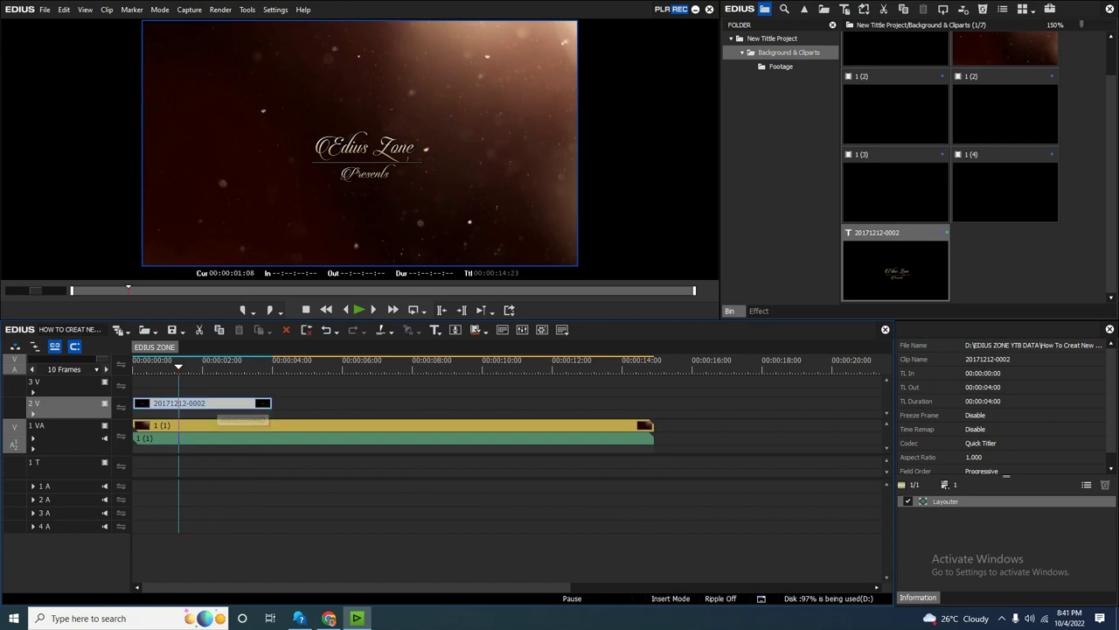
pyautogui.click(946, 501)
# Keyframe the title's Stretch in Layouter from 78.20% at the start to 95.10% at the end.
pyautogui.doubleClick(945, 501)
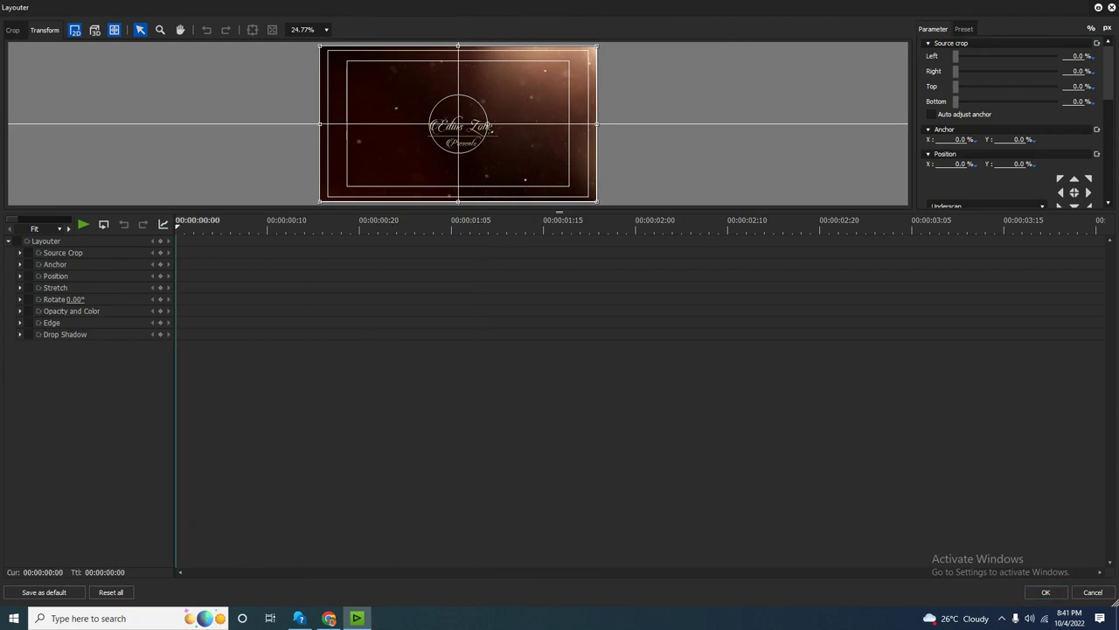
pyautogui.moveTo(560, 210); pyautogui.dragTo(560, 281)
pyautogui.click(407, 289)
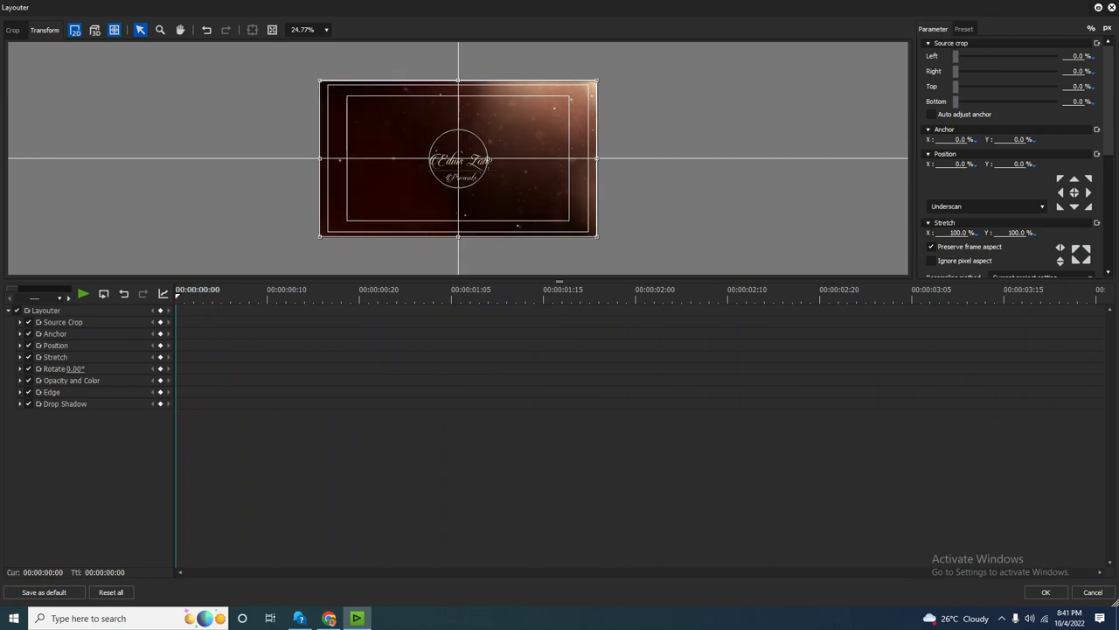
pyautogui.moveTo(596, 235); pyautogui.dragTo(568, 219)
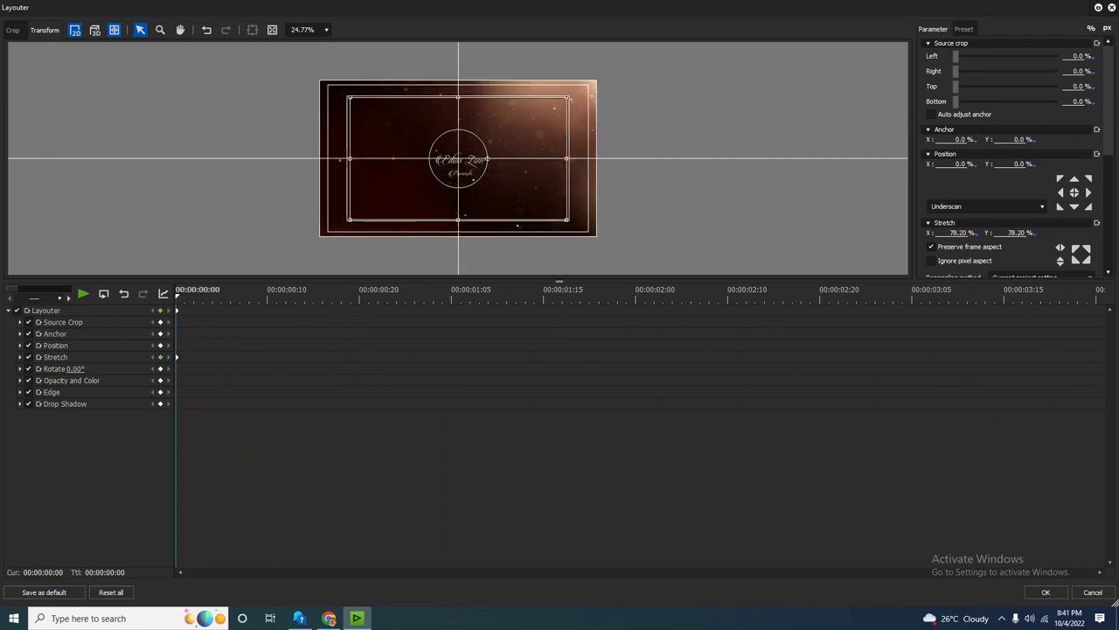
pyautogui.moveTo(568, 220); pyautogui.dragTo(593, 231)
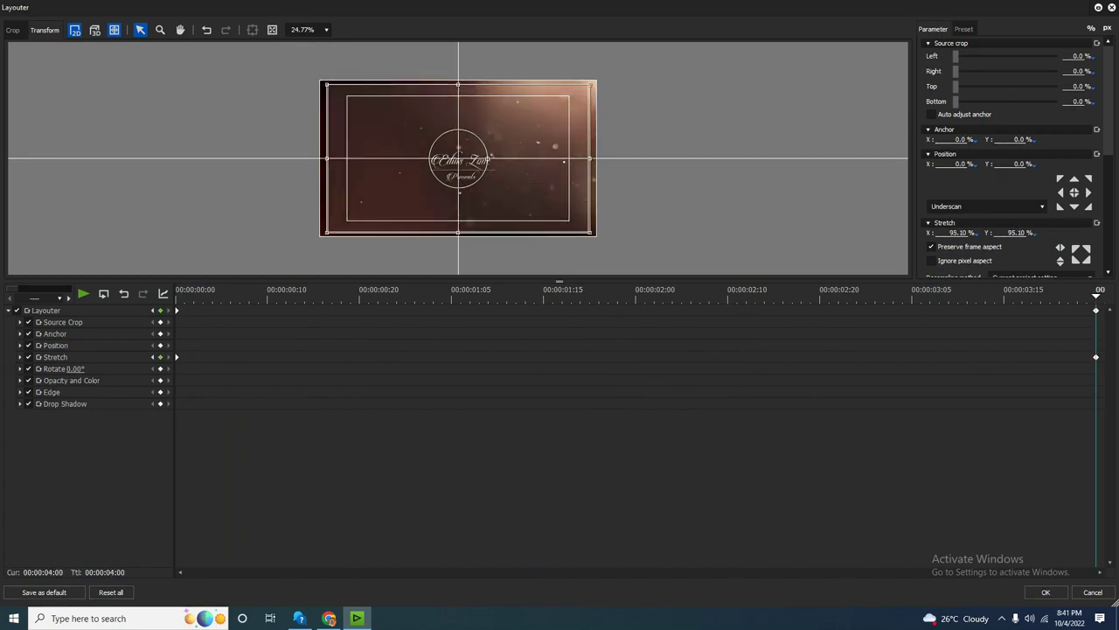
pyautogui.press('Home')
pyautogui.press('End')
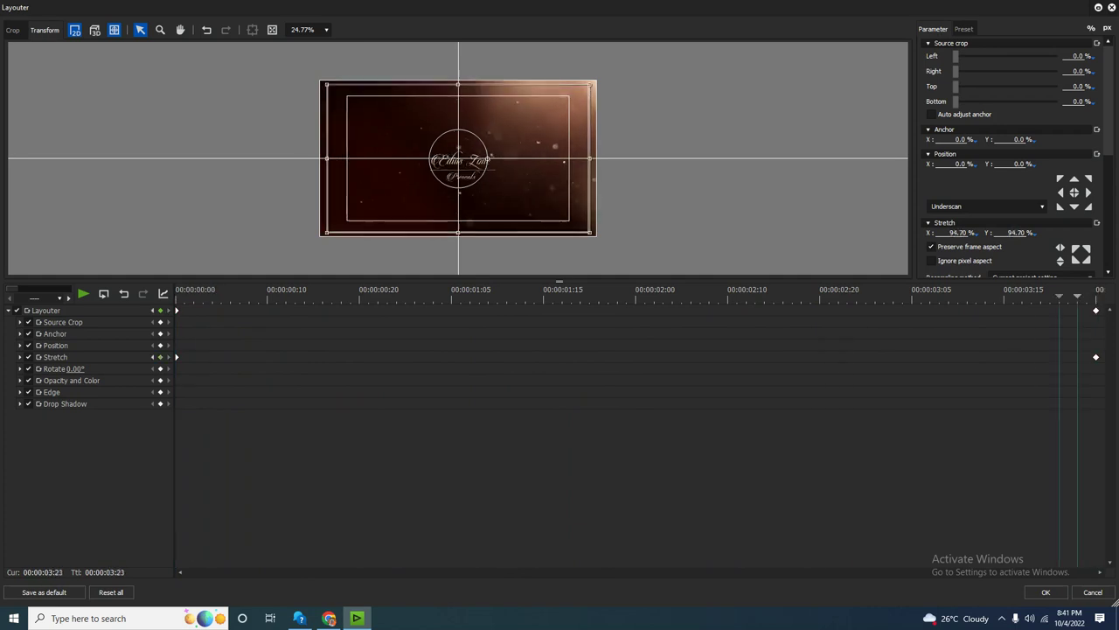
# Close Layouter and preview the zooming title full screen.
pyautogui.press('Return')
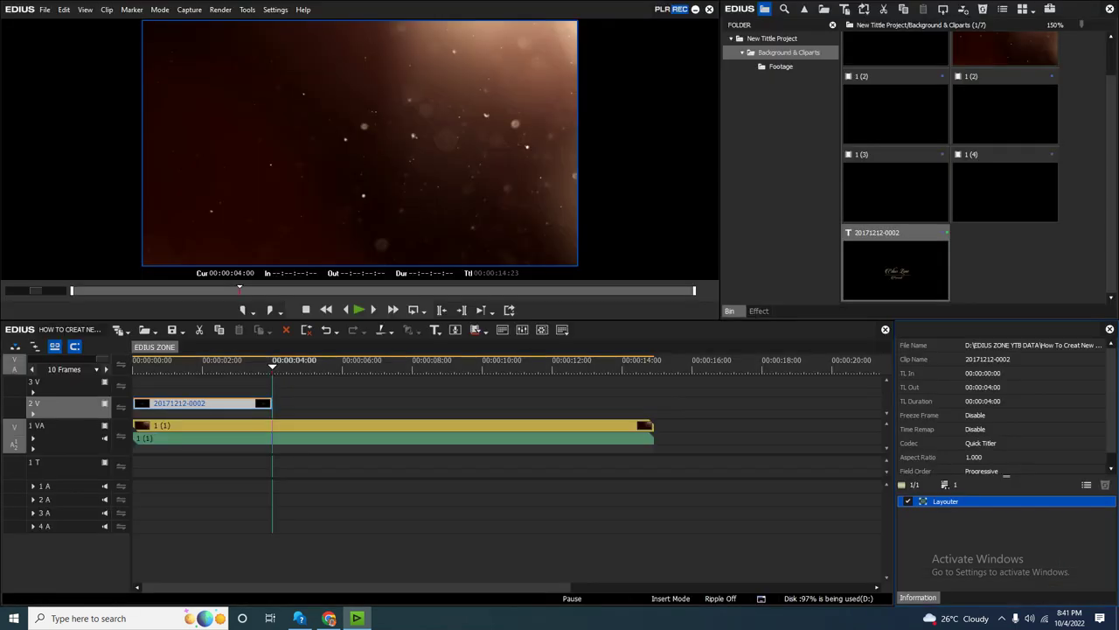
pyautogui.press('Home')
pyautogui.press('space')
pyautogui.hotkey('ctrl', 'F11')
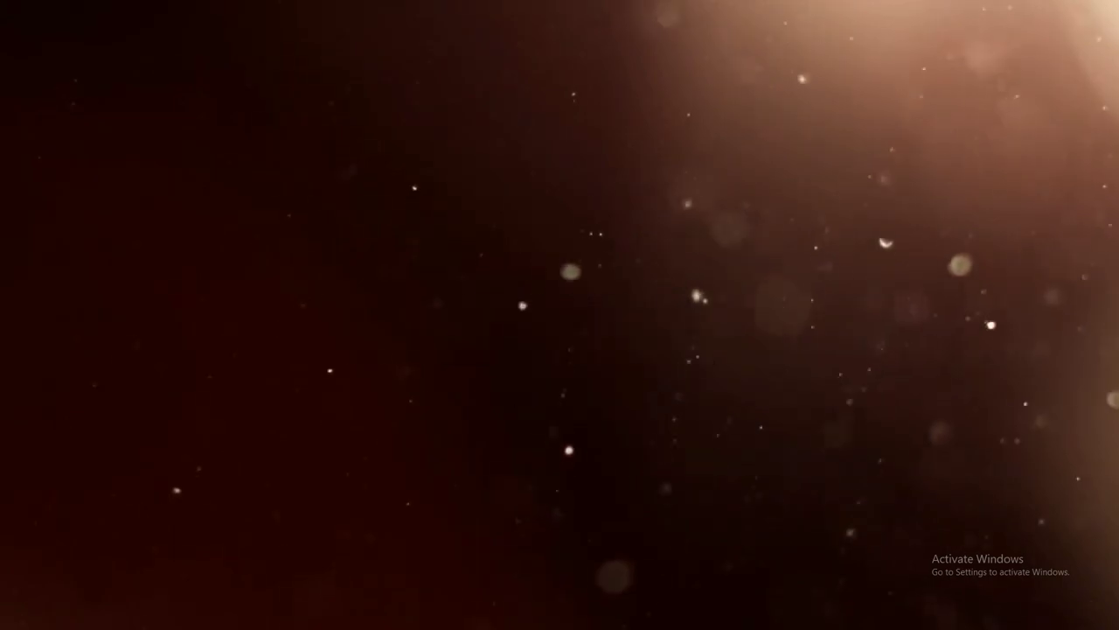
pyautogui.press('Escape')
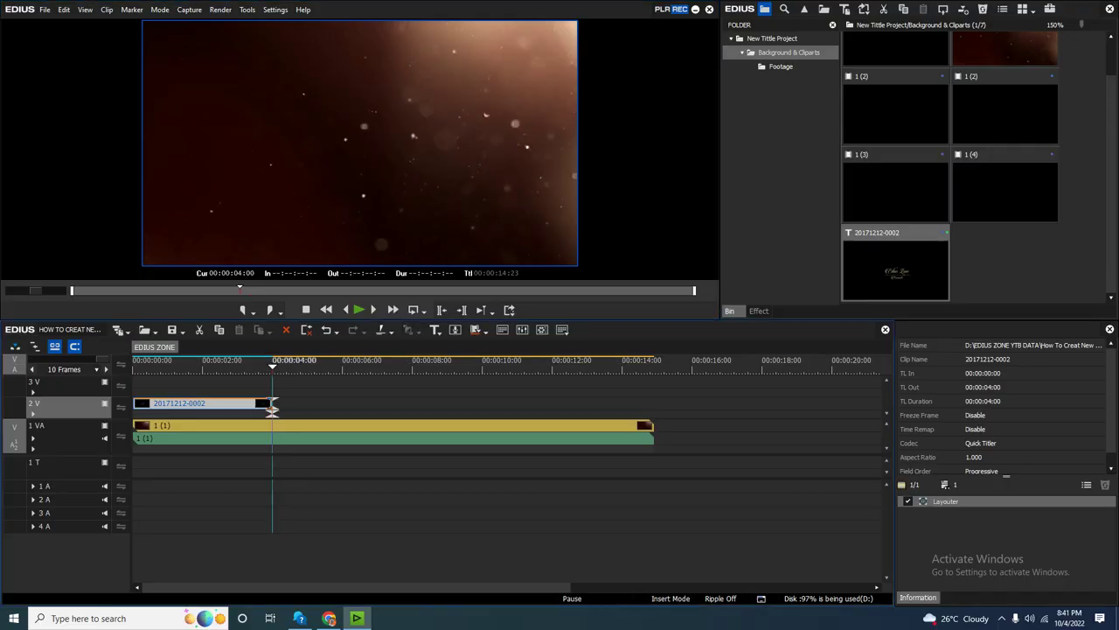
# Replay the title from the start, then load the 1 (1) bokeh clip into the player.
pyautogui.press('Home')
pyautogui.press('space')
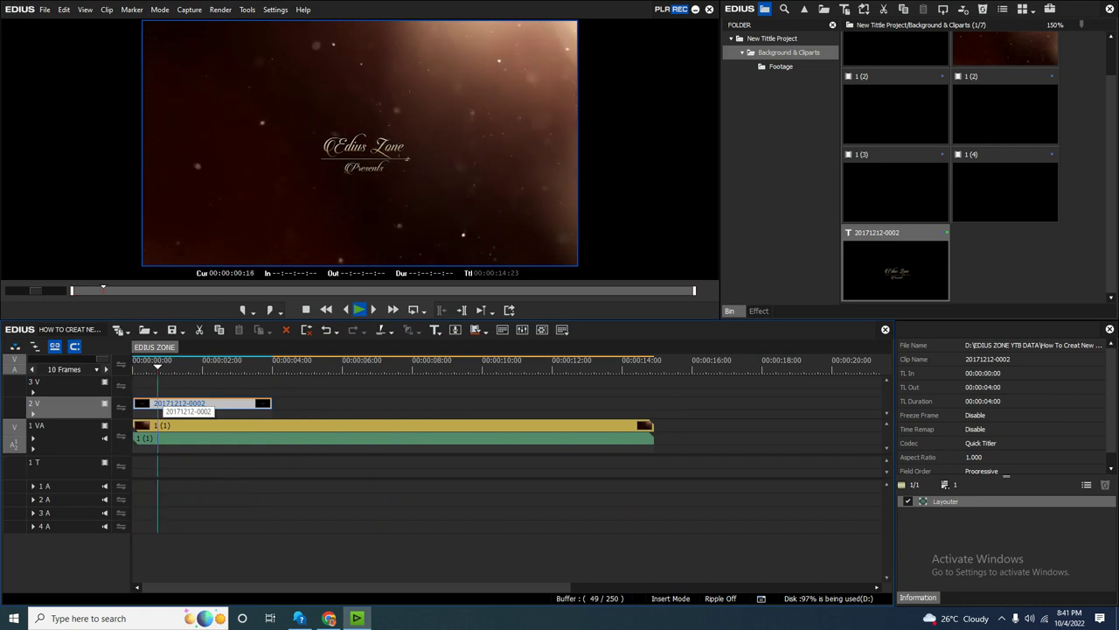
pyautogui.press('space')
pyautogui.press('Home')
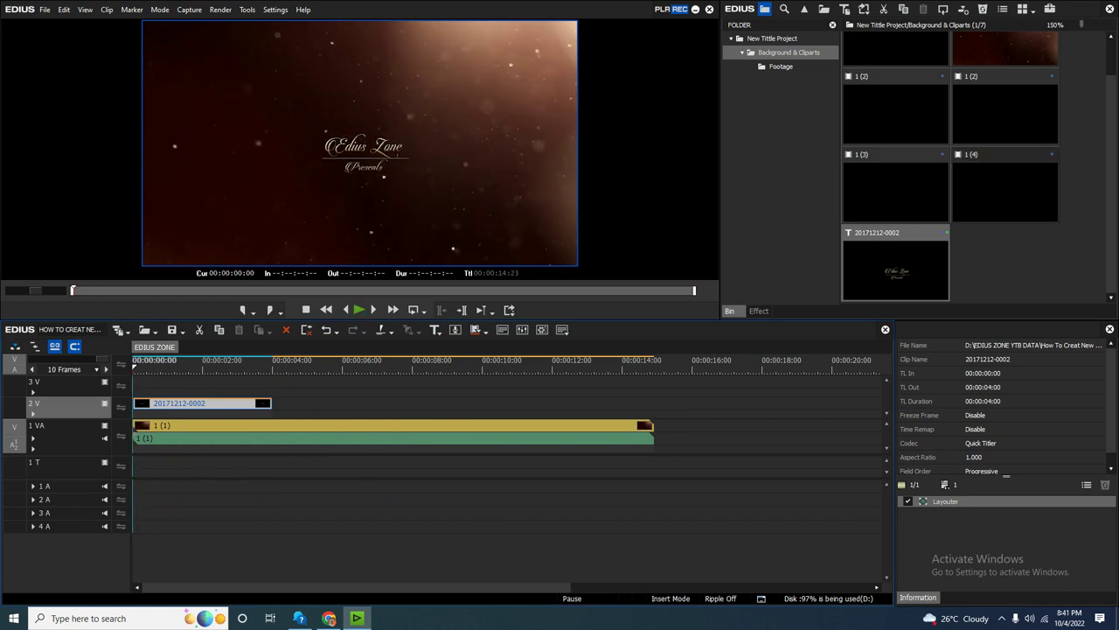
pyautogui.scroll(1, 979, 166)
pyautogui.doubleClick(896, 75)
# Drop the 7-second 1 (1) bokeh clip at the start of 3 V and add four video tracks (4 V–7 V).
pyautogui.press('space')
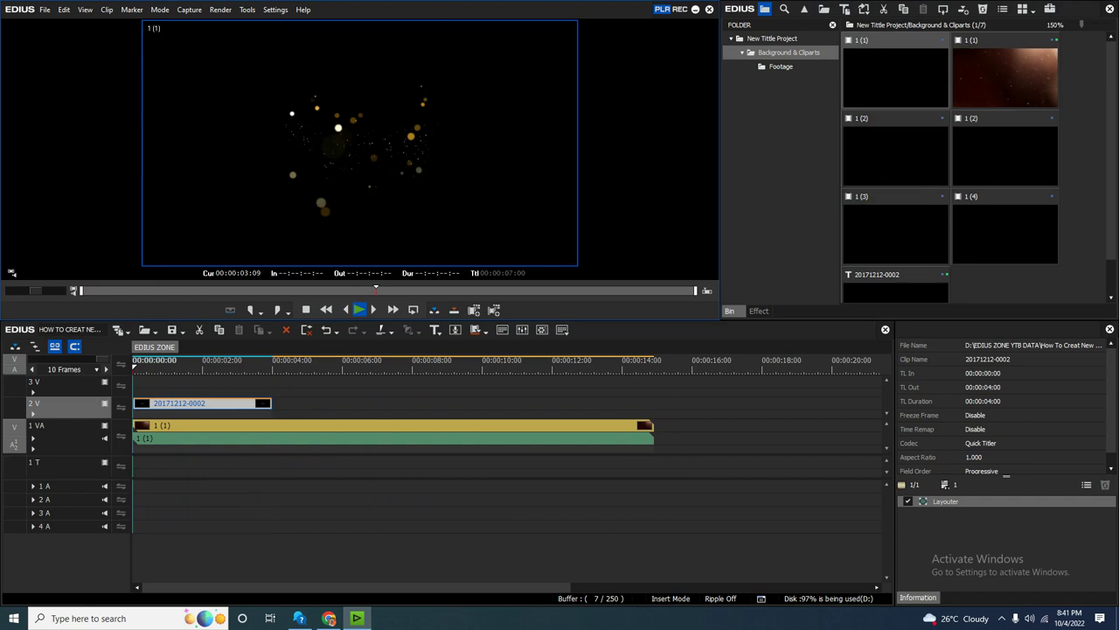
pyautogui.moveTo(896, 75); pyautogui.dragTo(144, 385)
pyautogui.rightClick(35, 525)
pyautogui.click(61, 543)
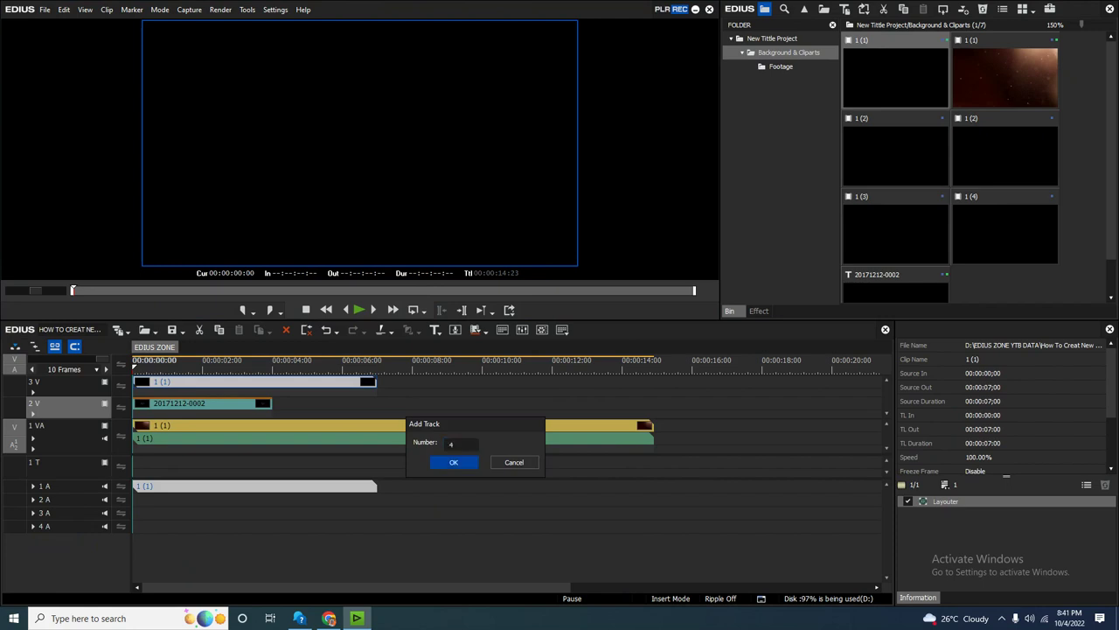
pyautogui.write('4')
pyautogui.press('Return')
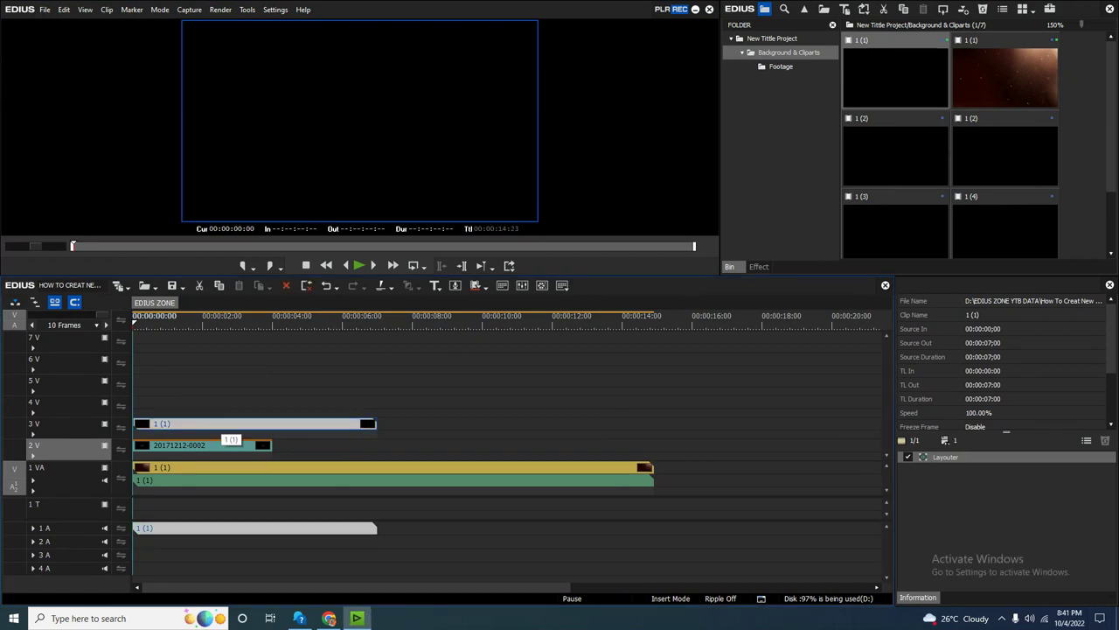
pyautogui.press('space')
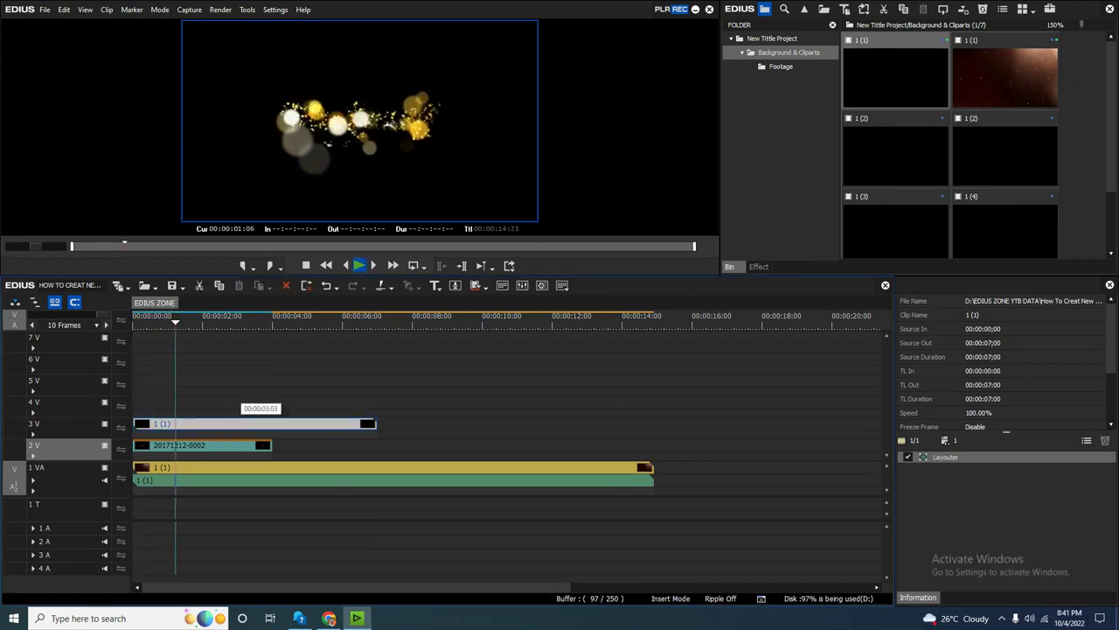
pyautogui.press('space')
# Apply the Keyers > Blend > Addition effect to the bokeh clip on 3 V.
pyautogui.press('h')
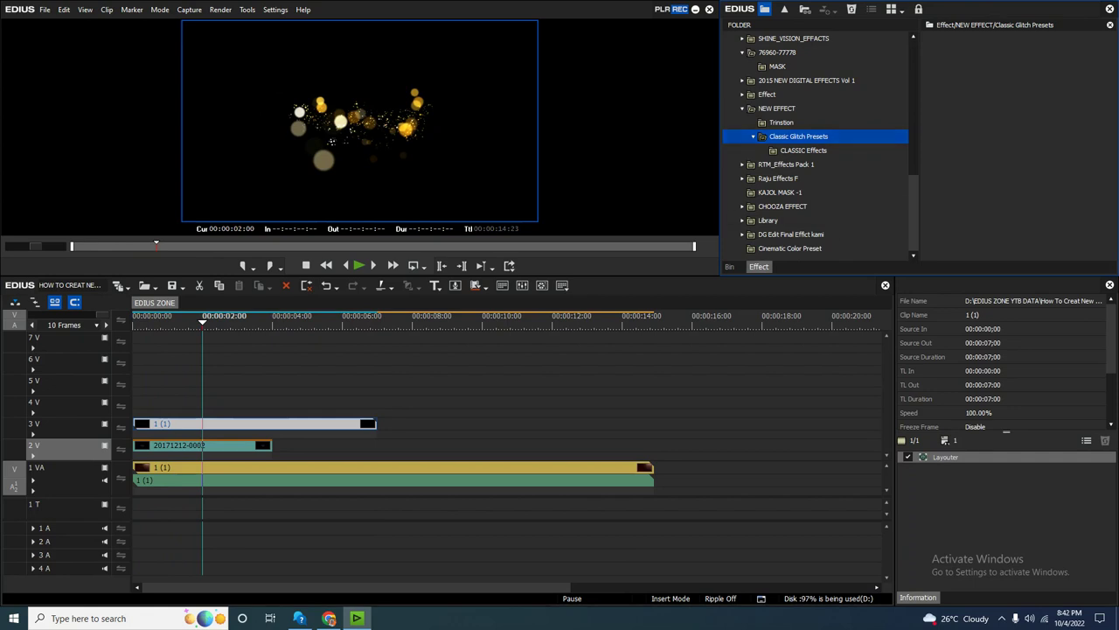
pyautogui.moveTo(202, 321); pyautogui.dragTo(138, 321)
pyautogui.press('space')
pyautogui.press('space')
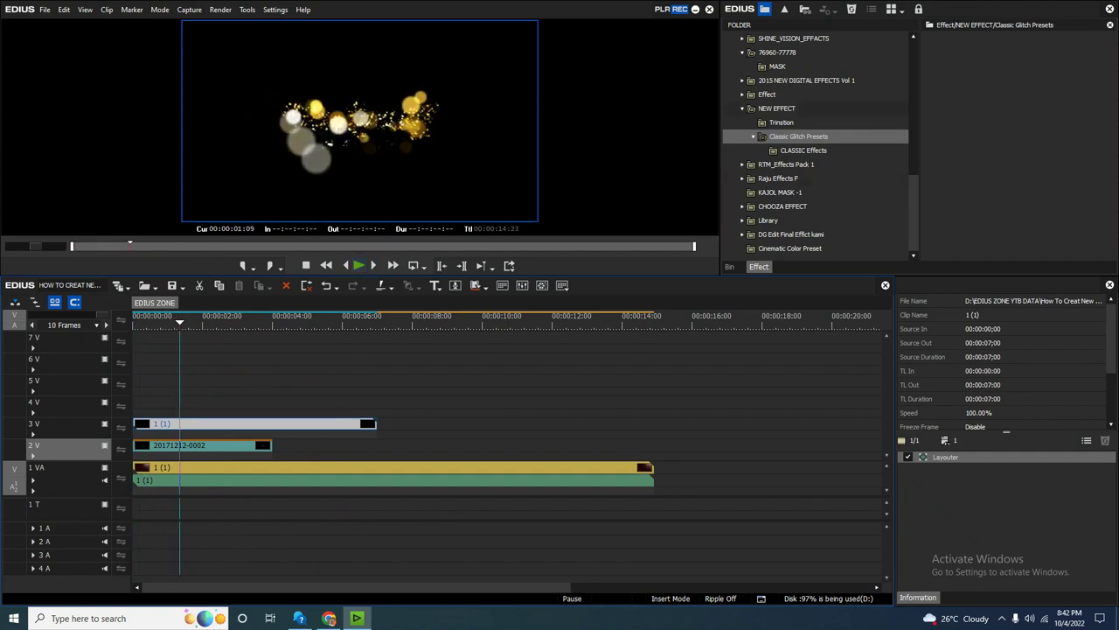
pyautogui.scroll(4, 818, 151)
pyautogui.scroll(3, 818, 151)
pyautogui.scroll(-3, 817, 140)
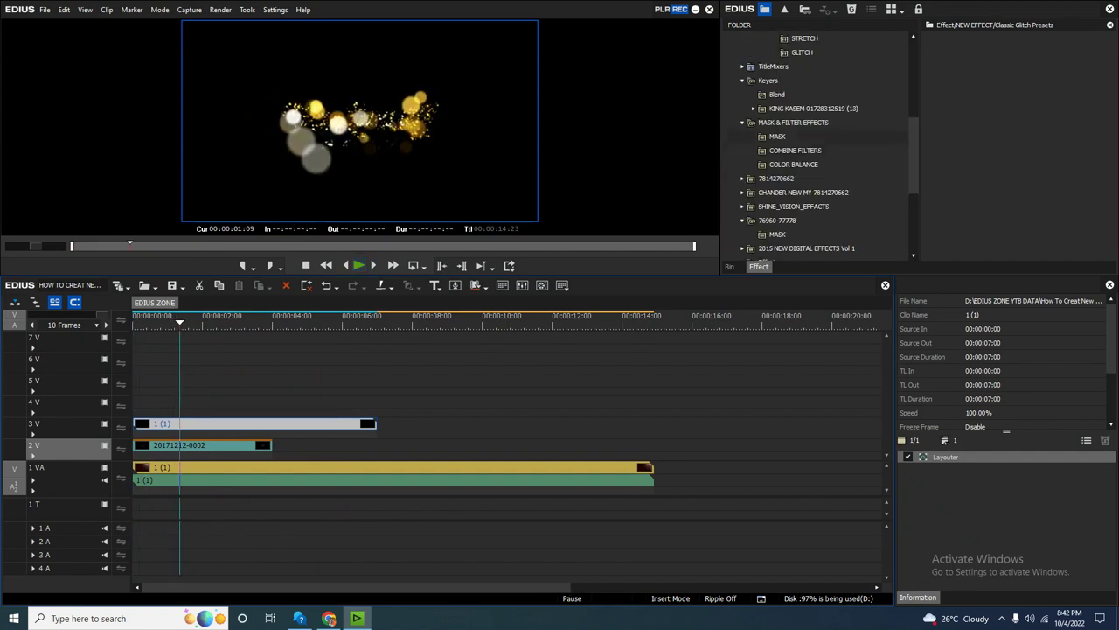
pyautogui.click(768, 80)
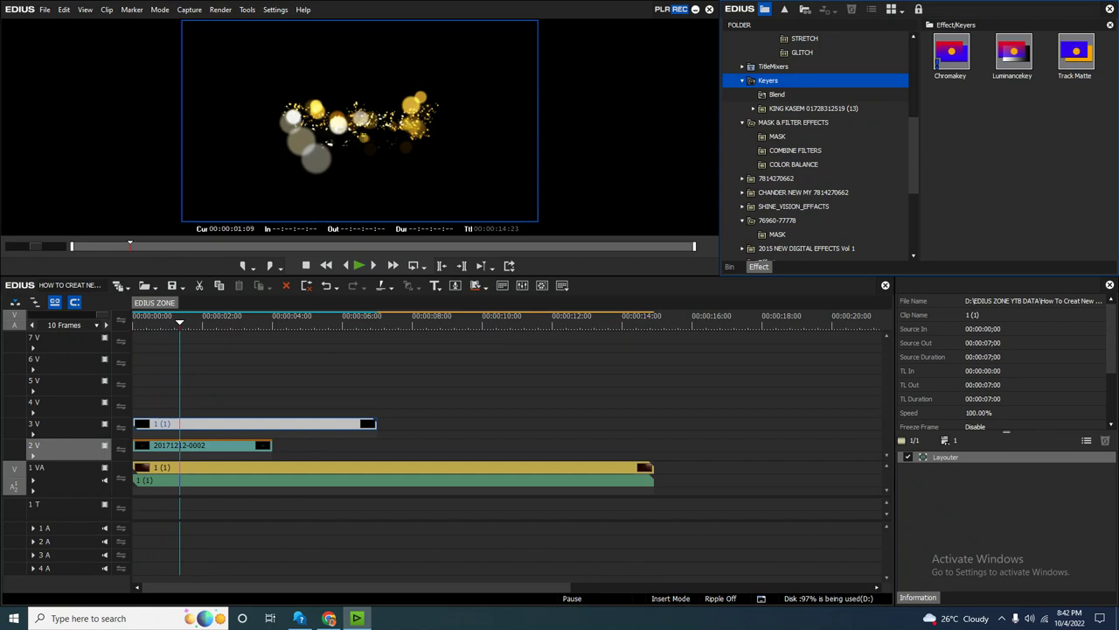
pyautogui.click(777, 94)
pyautogui.moveTo(951, 52); pyautogui.dragTo(253, 423)
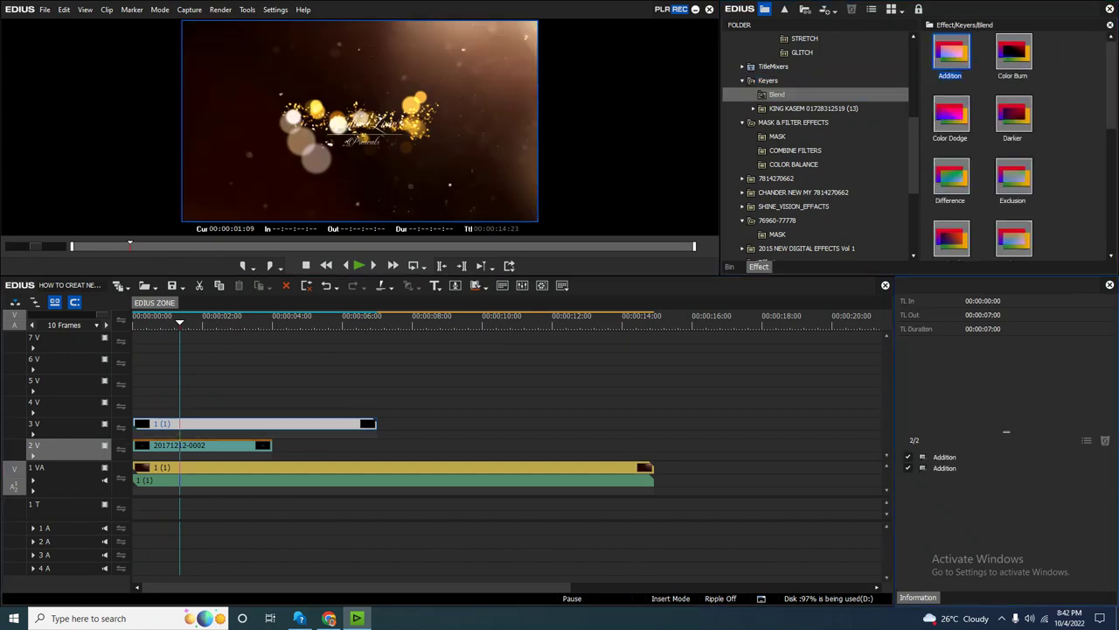
# Preview the blend, then move the 2 V title clip to start at 00:00:00:17.
pyautogui.press('Home')
pyautogui.press('space')
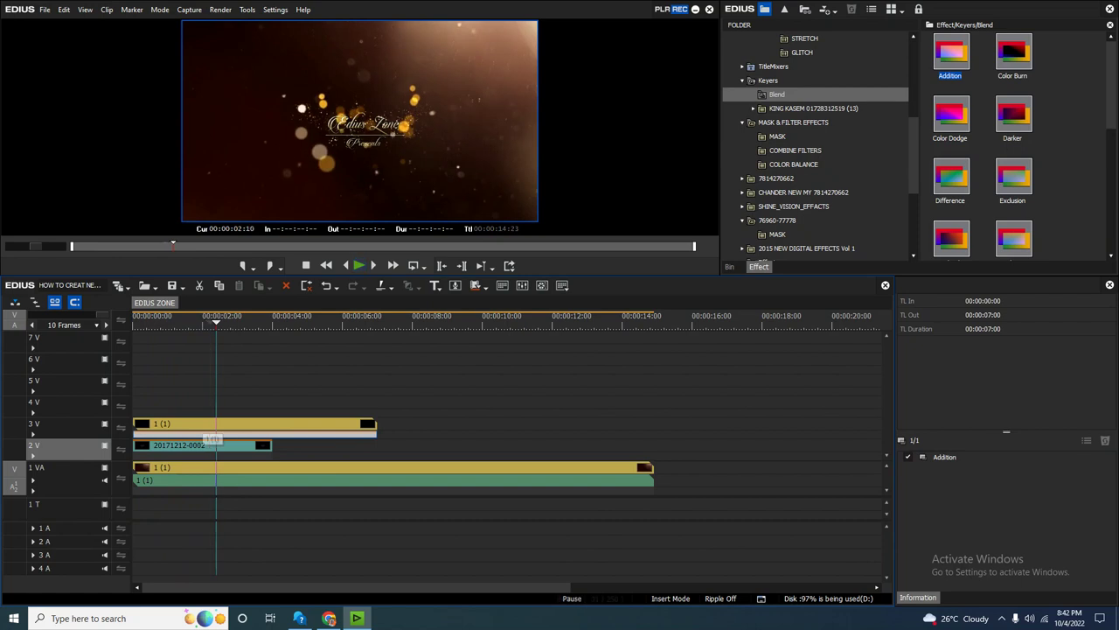
pyautogui.click(180, 320)
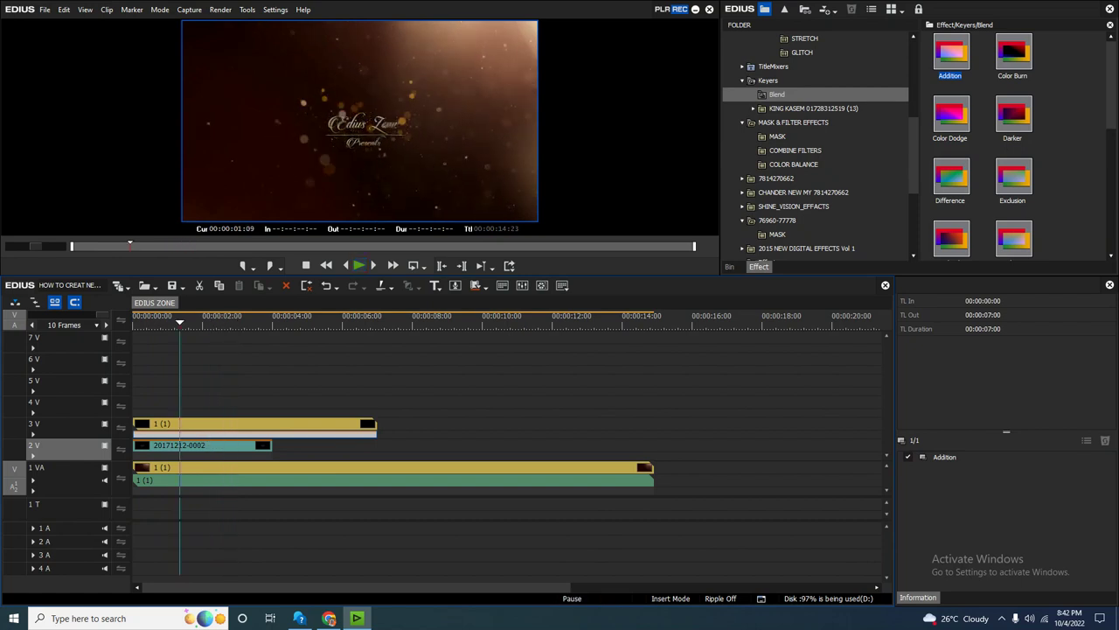
pyautogui.press('Home')
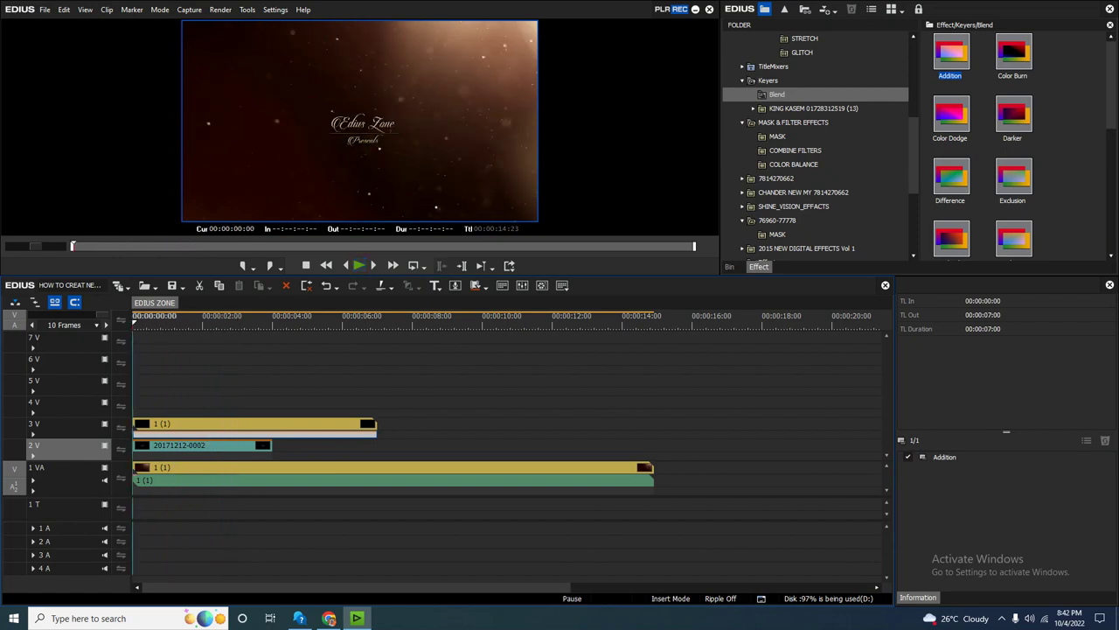
pyautogui.press('space')
pyautogui.press('F10')
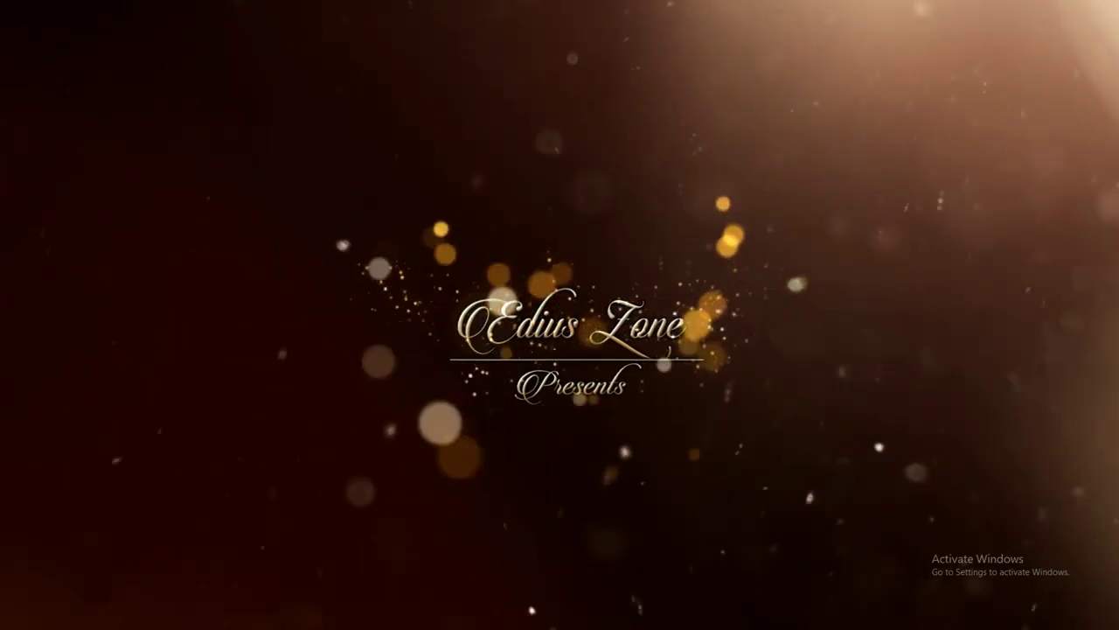
pyautogui.press('Escape')
pyautogui.moveTo(200, 322); pyautogui.dragTo(178, 321)
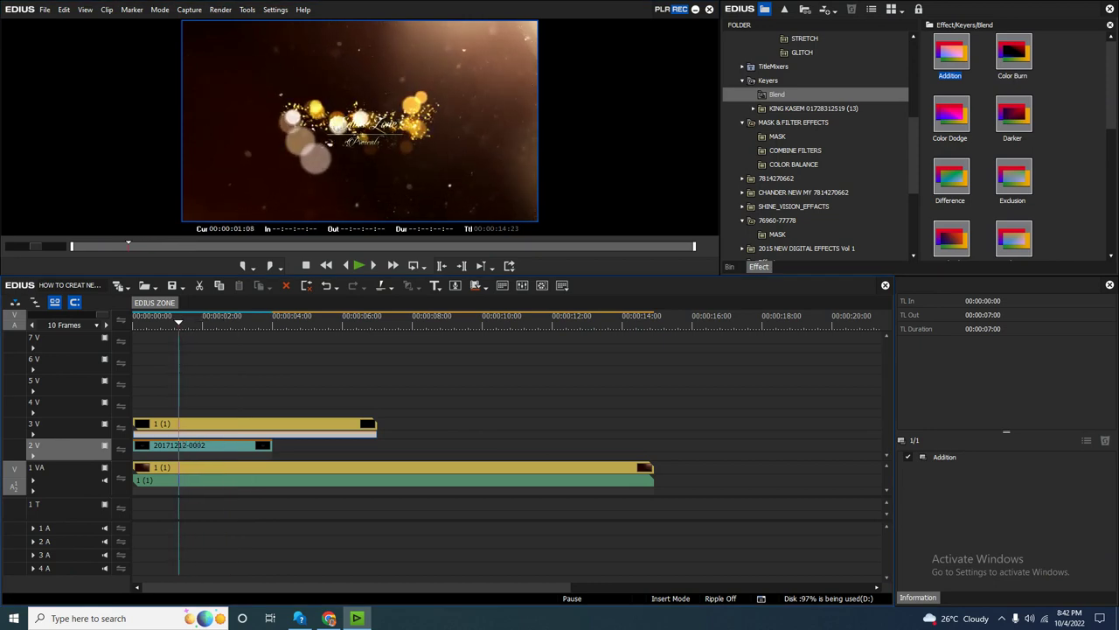
pyautogui.moveTo(270, 446); pyautogui.dragTo(280, 446)
pyautogui.moveTo(160, 445); pyautogui.dragTo(157, 445)
# Enlarge track 2 V and pull the title's opacity to 0% at 00:00:00:17 for a fade-in.
pyautogui.press('Home')
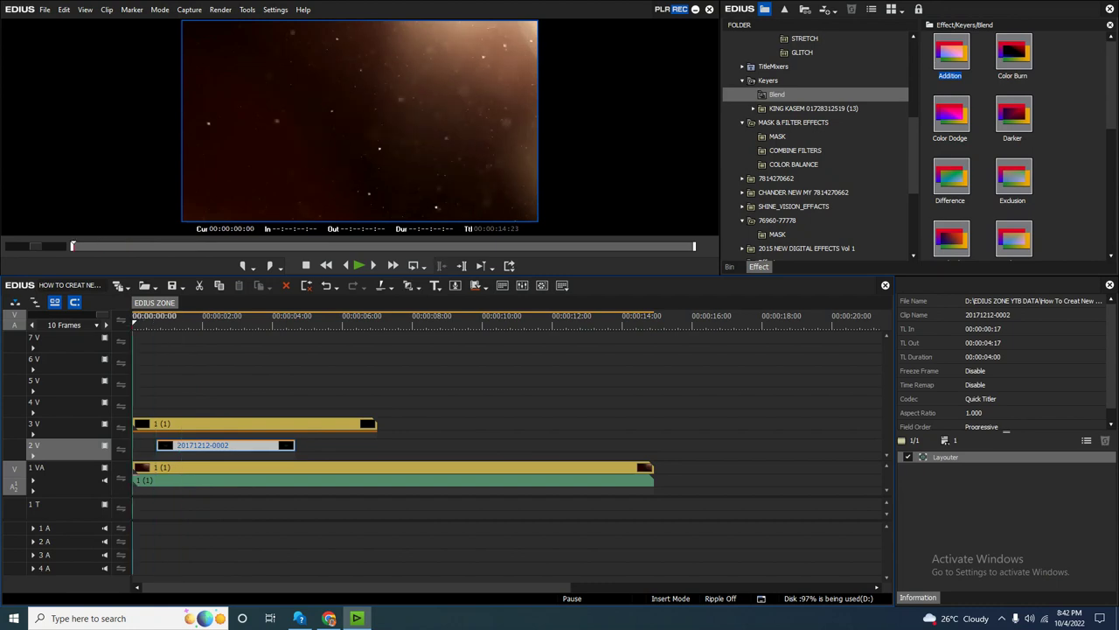
pyautogui.press('space')
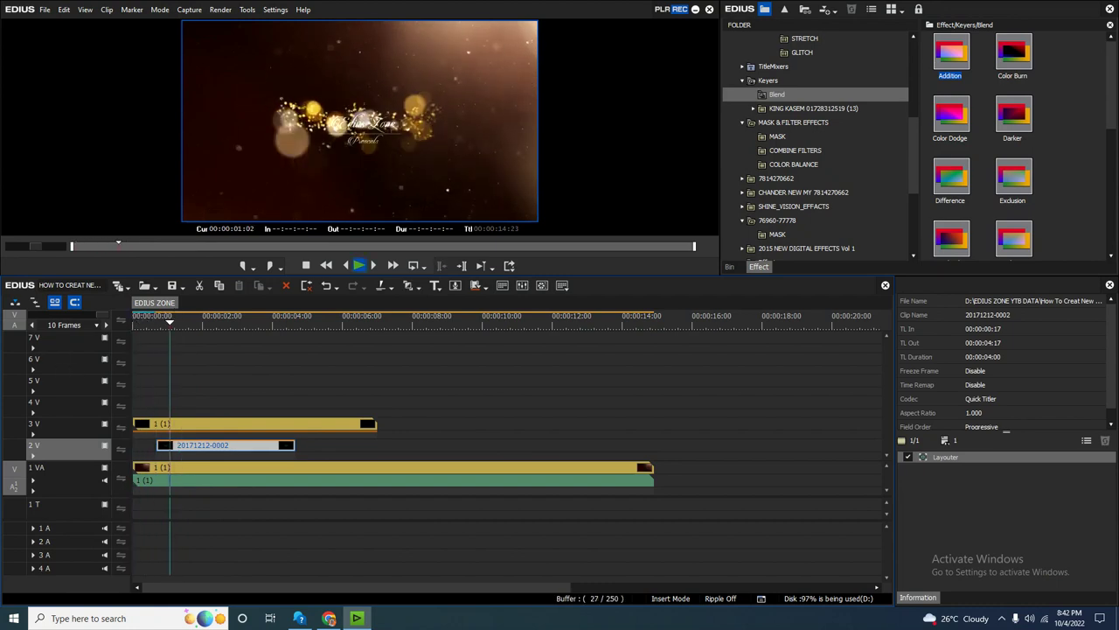
pyautogui.press('pageup')
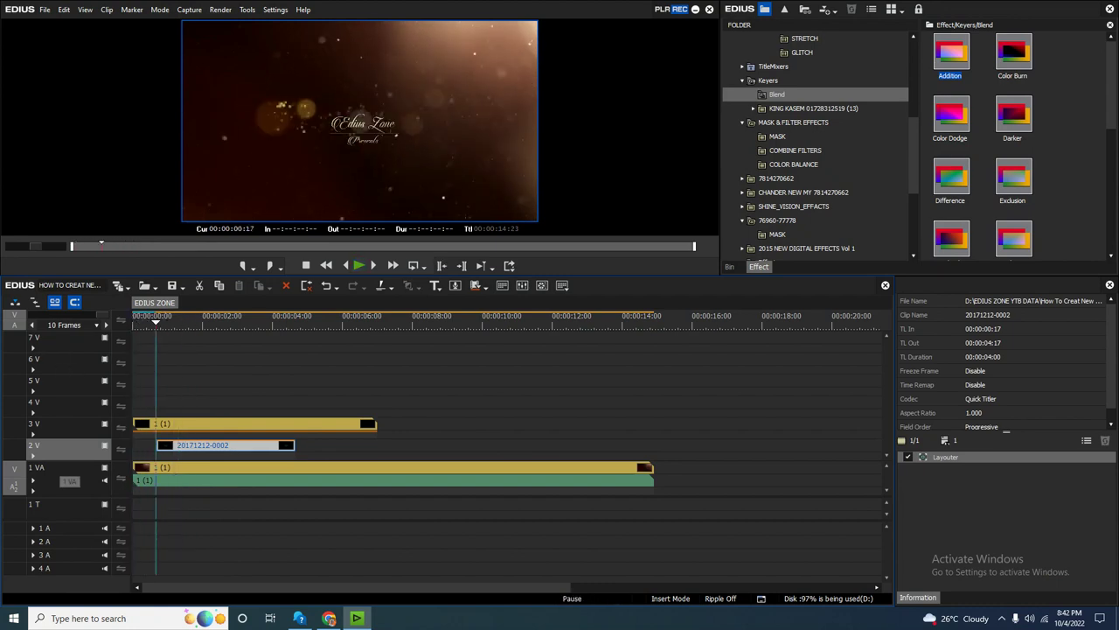
pyautogui.moveTo(38, 461); pyautogui.dragTo(38, 469)
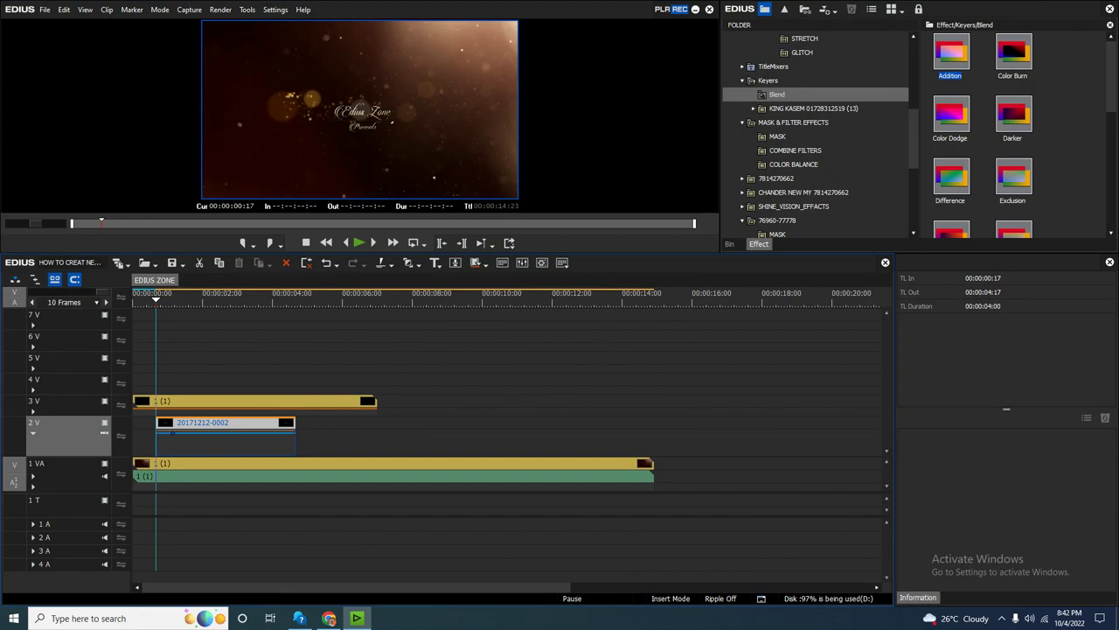
pyautogui.moveTo(158, 433); pyautogui.dragTo(157, 488)
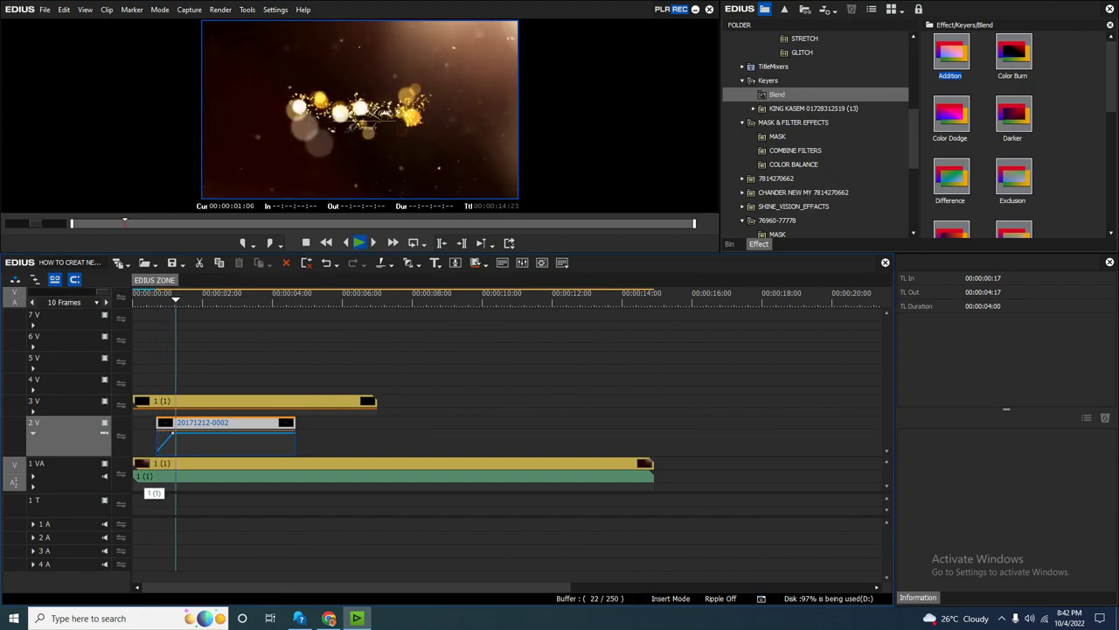
pyautogui.press('pageup')
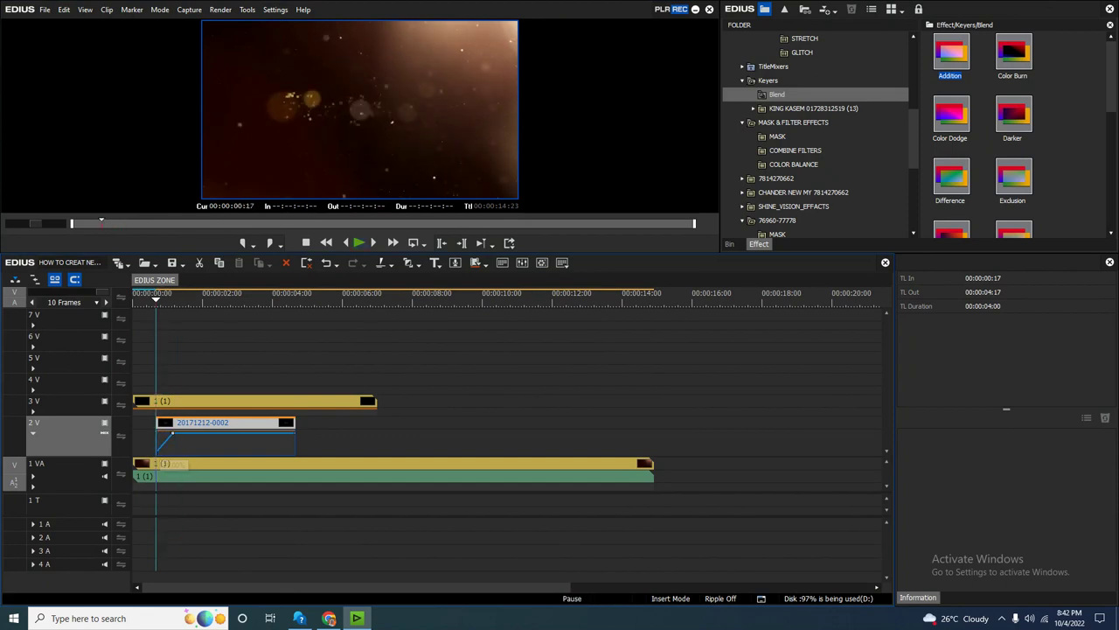
# Trim the bokeh clip on 3 V to end at 00:00:04:17.
pyautogui.press('space')
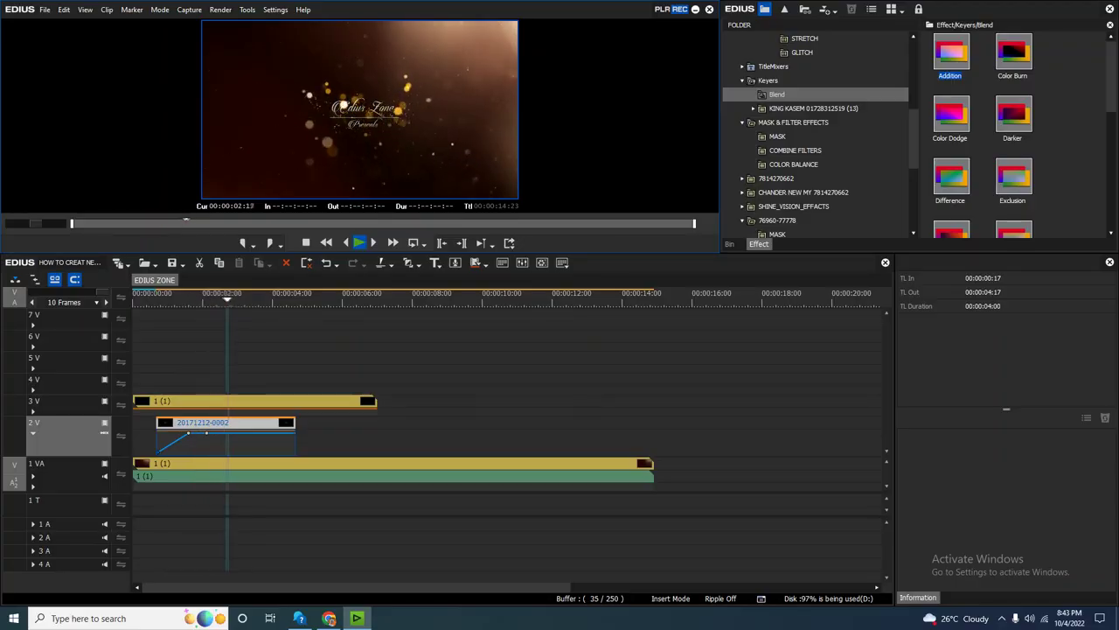
pyautogui.press('space')
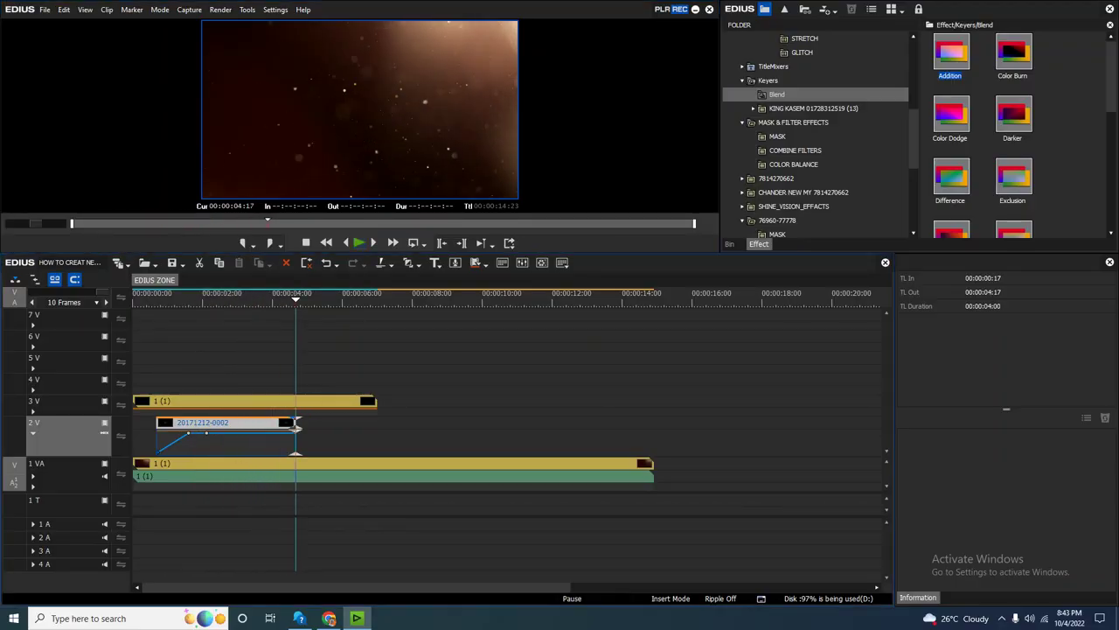
pyautogui.click(302, 402)
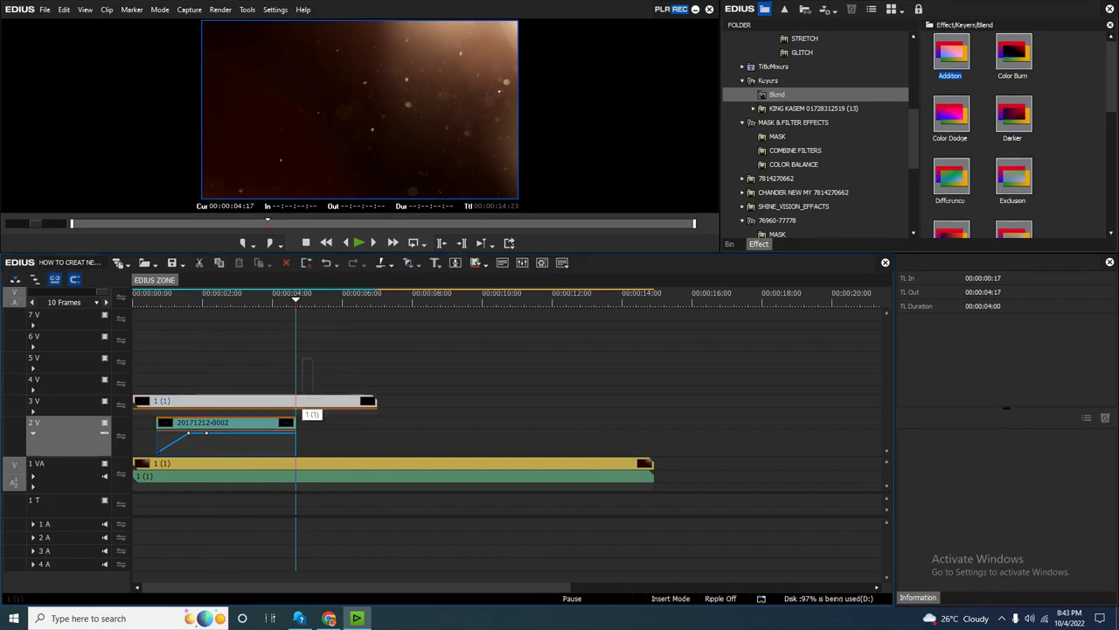
pyautogui.press('m')
pyautogui.click(174, 297)
pyautogui.press('space')
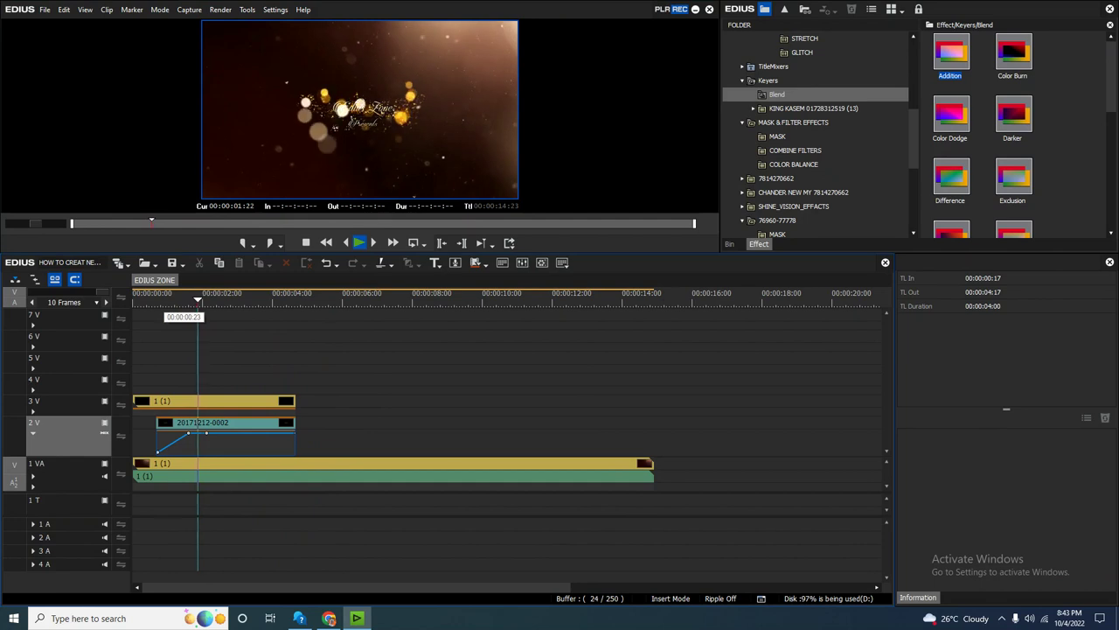
pyautogui.press('space')
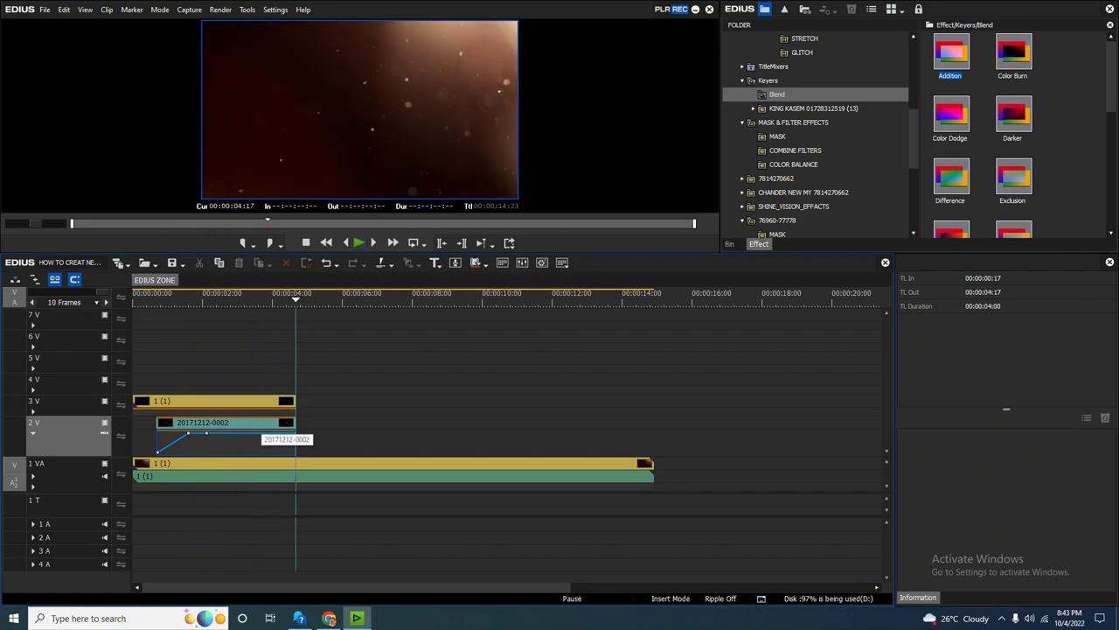
# Paste a copy of the Edius Zone title clip on 2 V at 00:00:04:17.
pyautogui.click(262, 425)
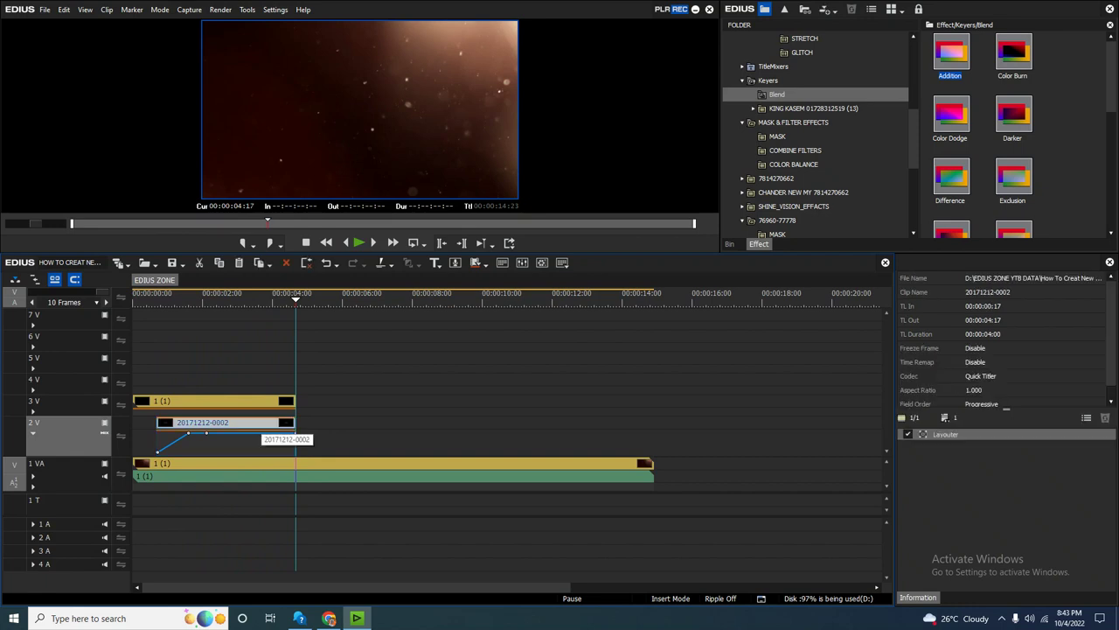
pyautogui.hotkey('ctrl', 'v')
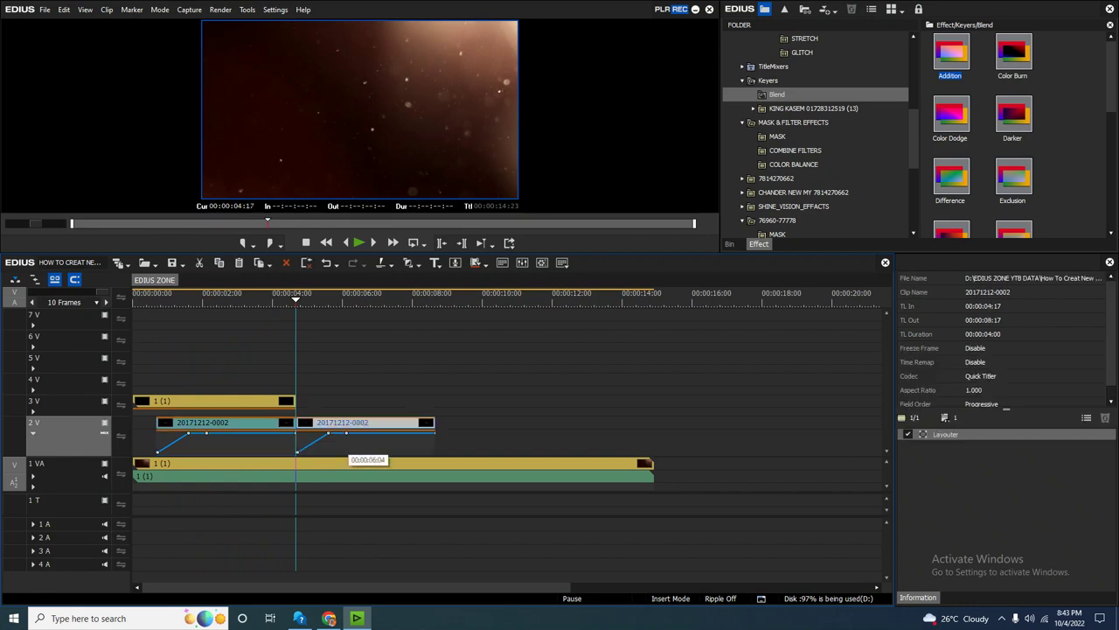
pyautogui.press('space')
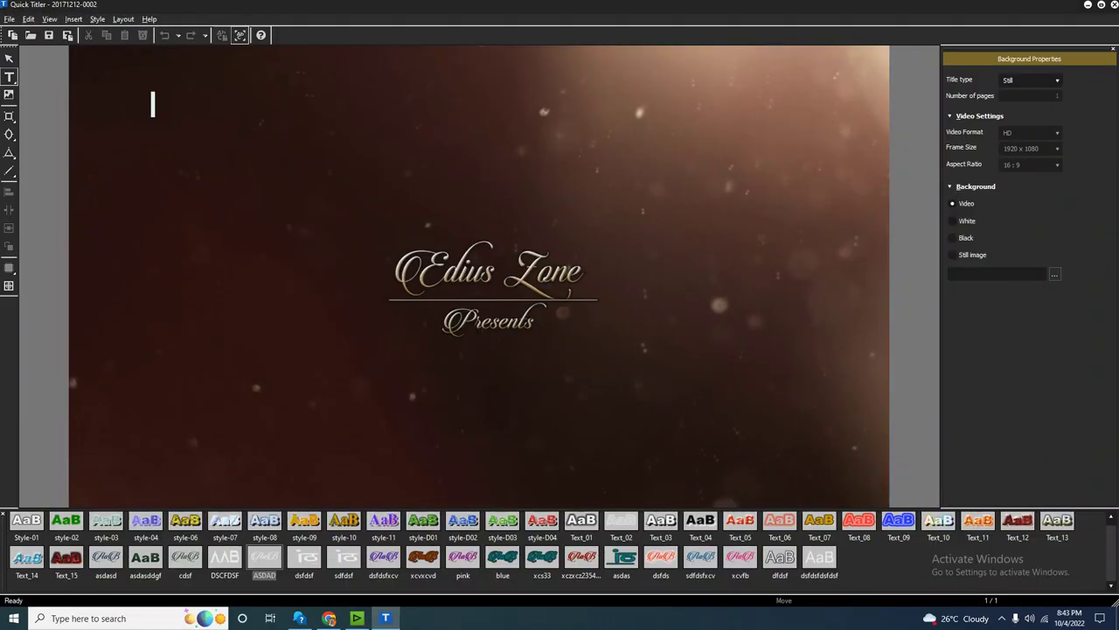
# Retype the Edius Zone text as 'Wedding Ceremoney' and move it up.
pyautogui.click(487, 272)
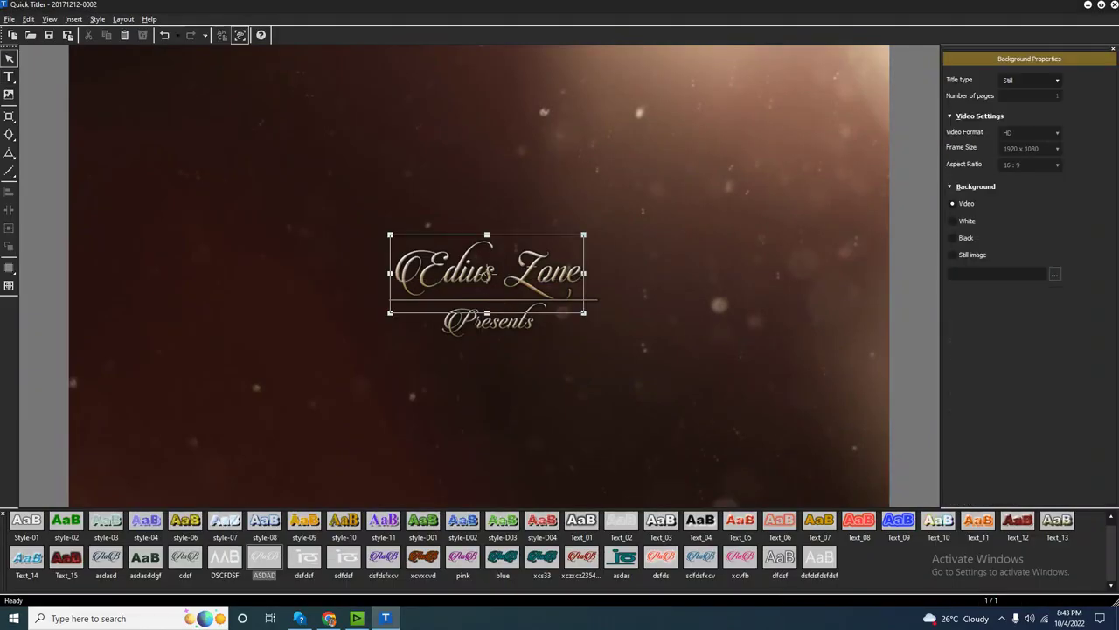
pyautogui.doubleClick(487, 272)
pyautogui.press('Escape')
pyautogui.click(487, 272)
pyautogui.doubleClick(487, 272)
pyautogui.write('Wed')
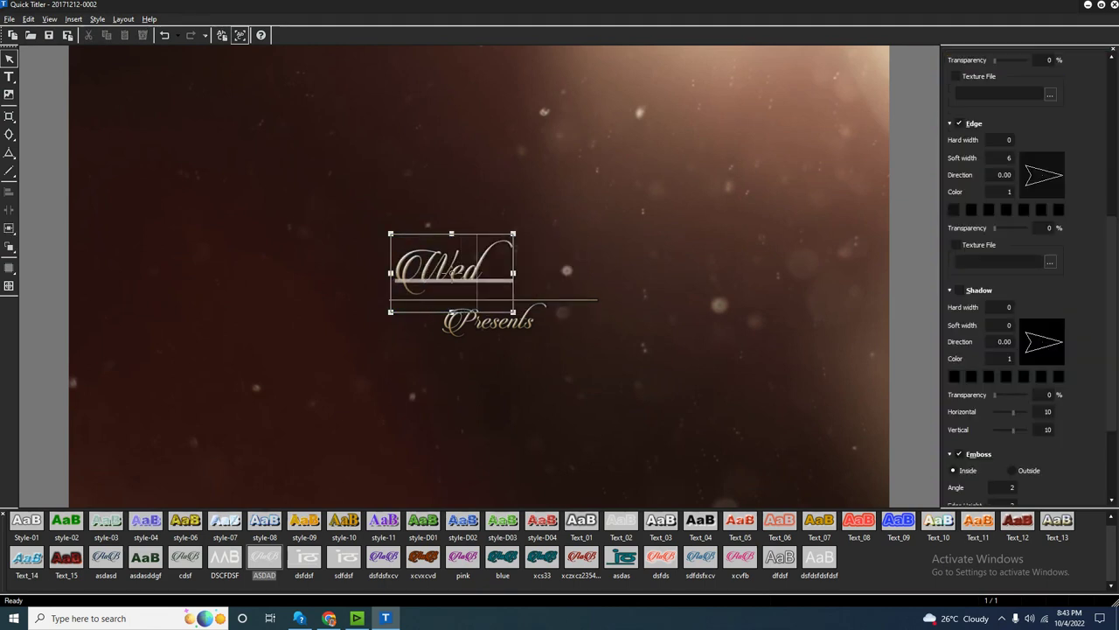
pyautogui.write('ding C')
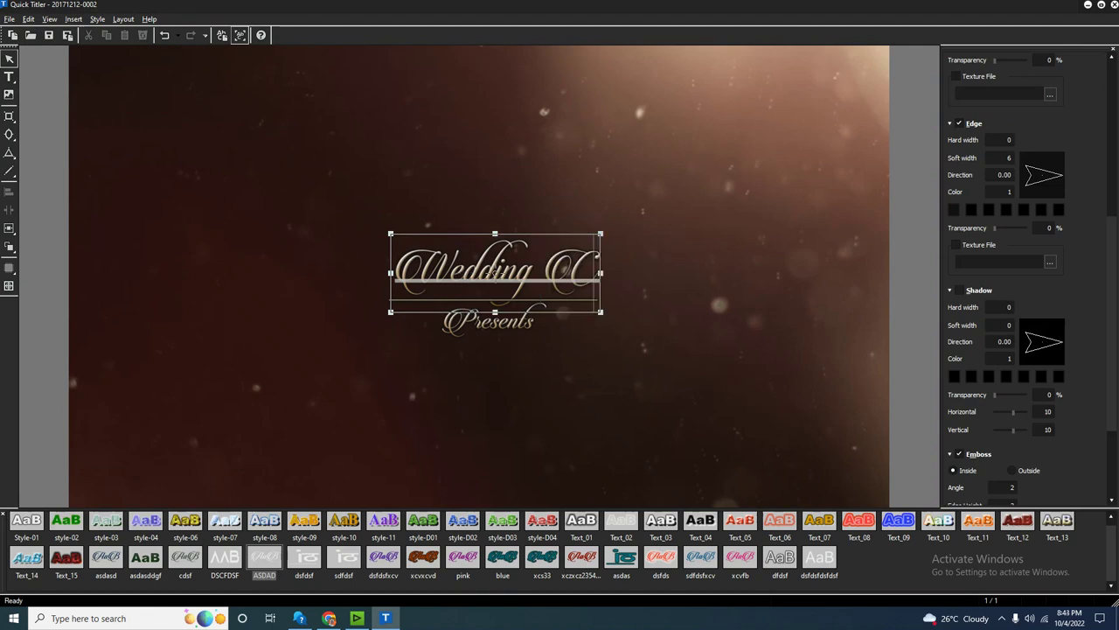
pyautogui.write('eremoney')
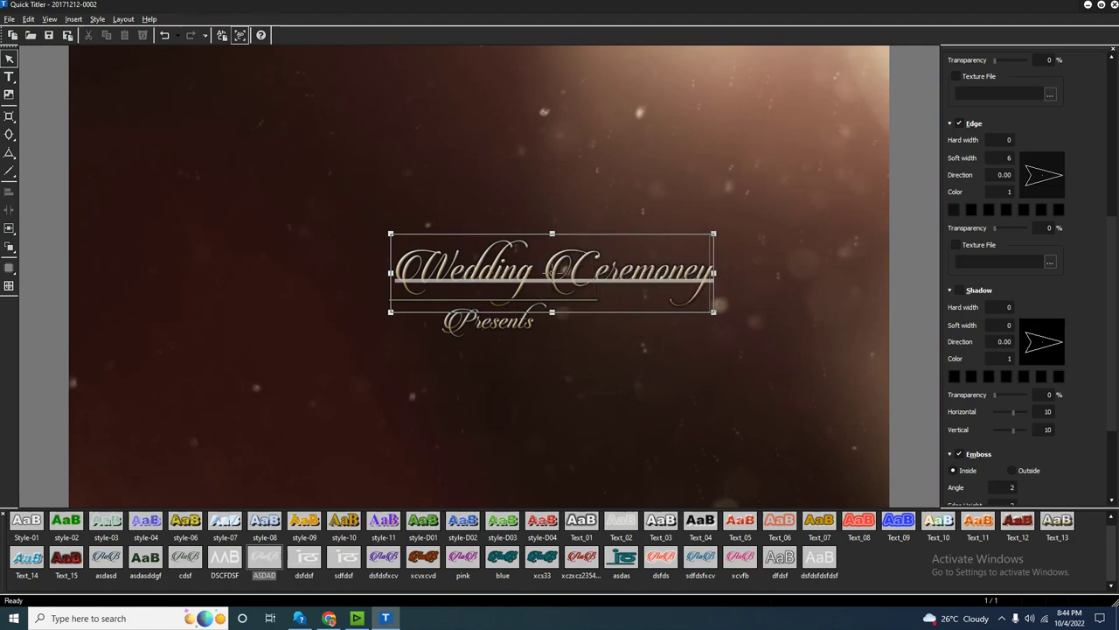
pyautogui.moveTo(550, 271); pyautogui.dragTo(489, 184)
# Widen the divider line to the right and resize the Wedding Ceremoney title to sit above it.
pyautogui.click(494, 301)
pyautogui.moveTo(494, 301); pyautogui.dragTo(426, 301)
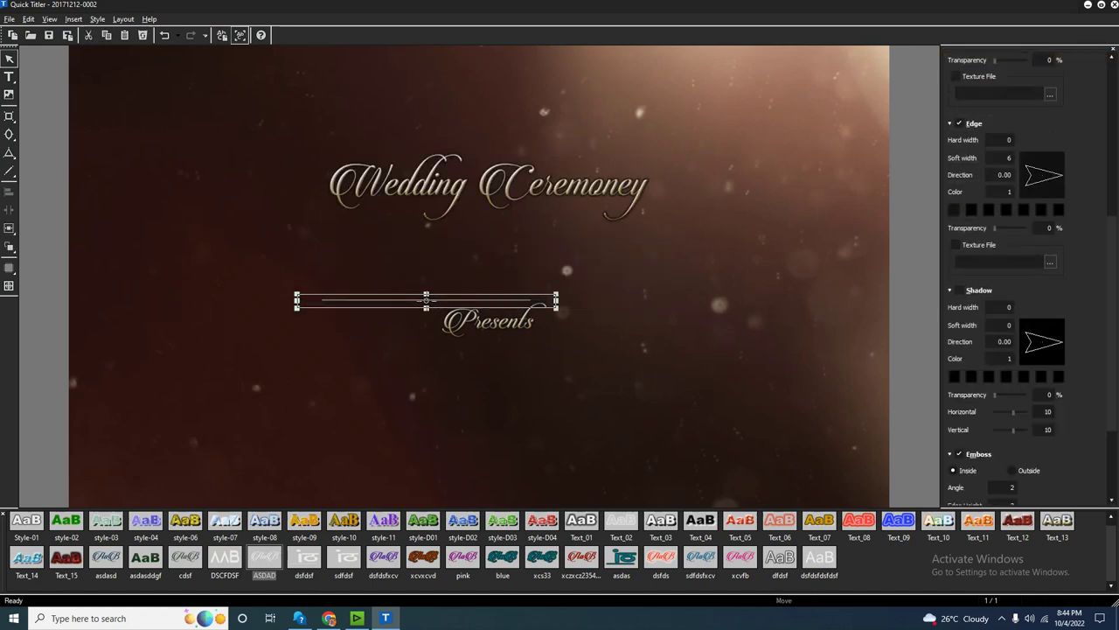
pyautogui.moveTo(556, 301); pyautogui.dragTo(689, 301)
pyautogui.hotkey('ctrl', 'z')
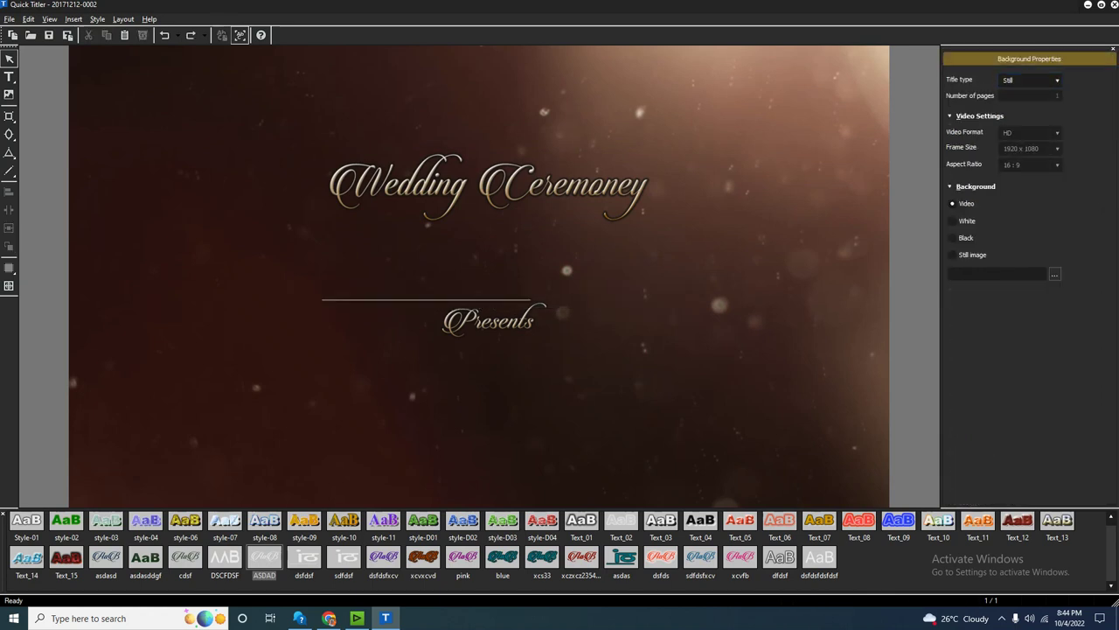
pyautogui.click(426, 300)
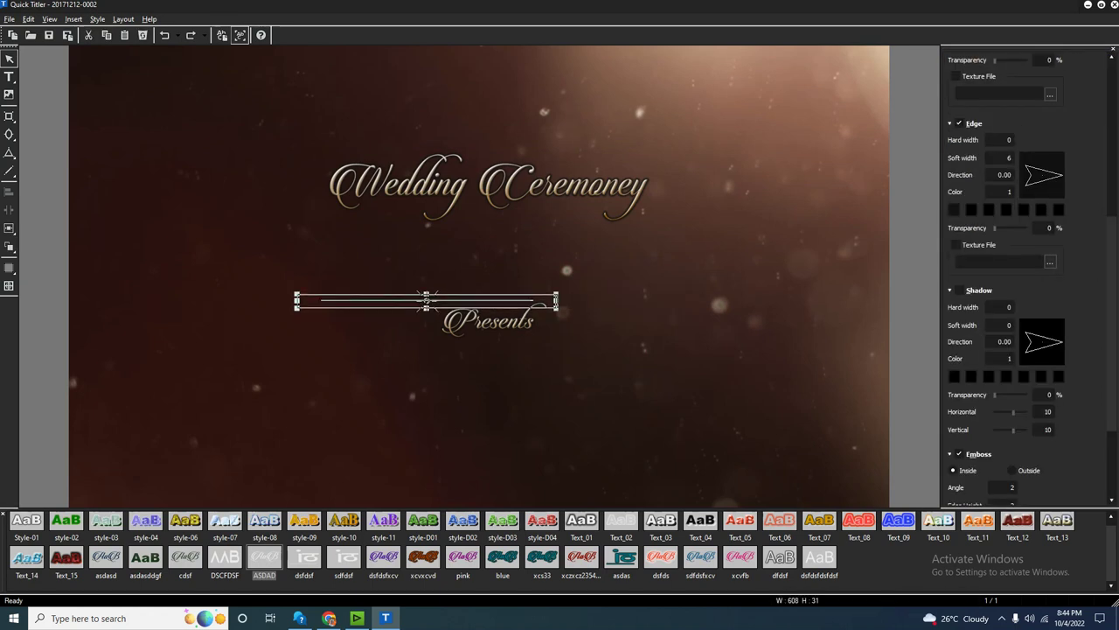
pyautogui.moveTo(672, 301); pyautogui.dragTo(702, 301)
pyautogui.moveTo(486, 186); pyautogui.dragTo(499, 254)
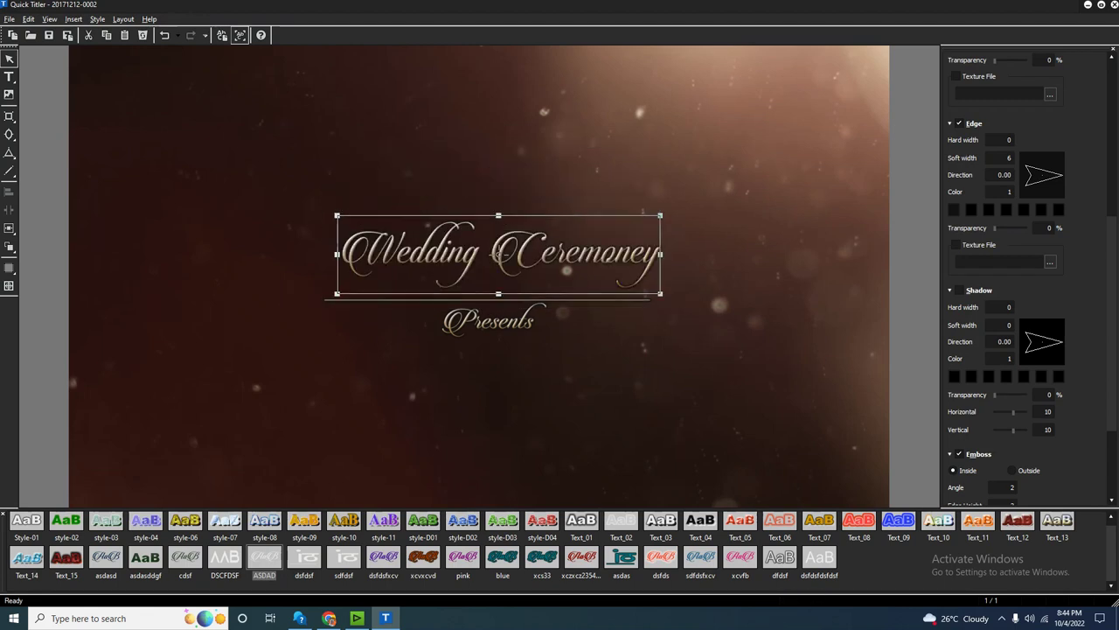
pyautogui.moveTo(660, 294); pyautogui.dragTo(612, 274)
pyautogui.moveTo(489, 245); pyautogui.dragTo(500, 262)
# Replace Presents with 'Om-12-12-2022' and place it, smaller, under the divider.
pyautogui.click(490, 320)
pyautogui.doubleClick(489, 320)
pyautogui.write('Om-12')
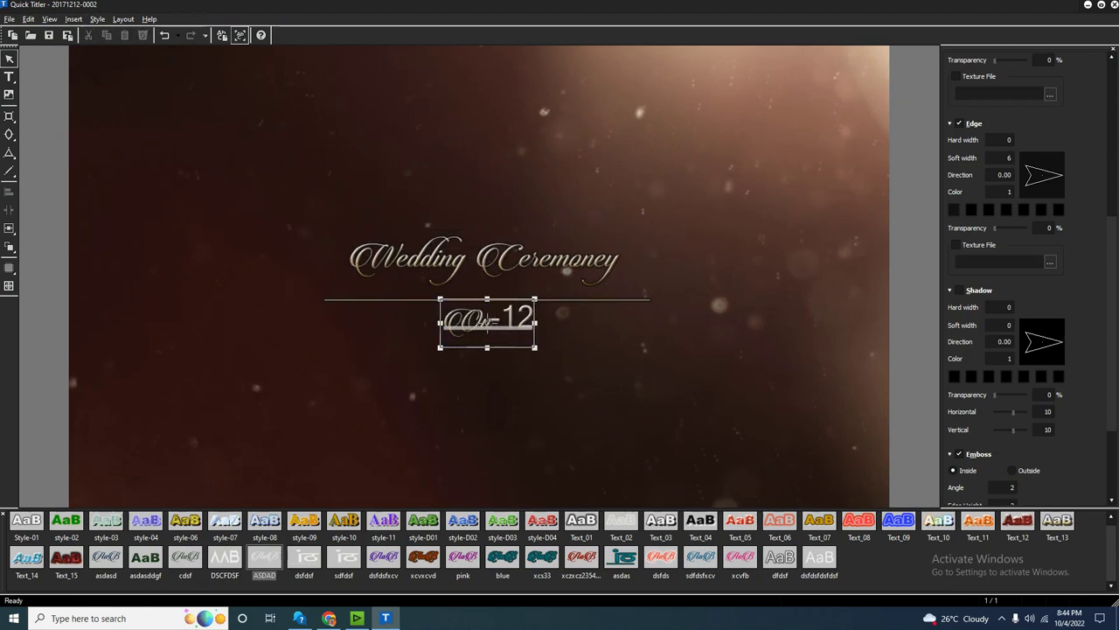
pyautogui.write('-12-2022')
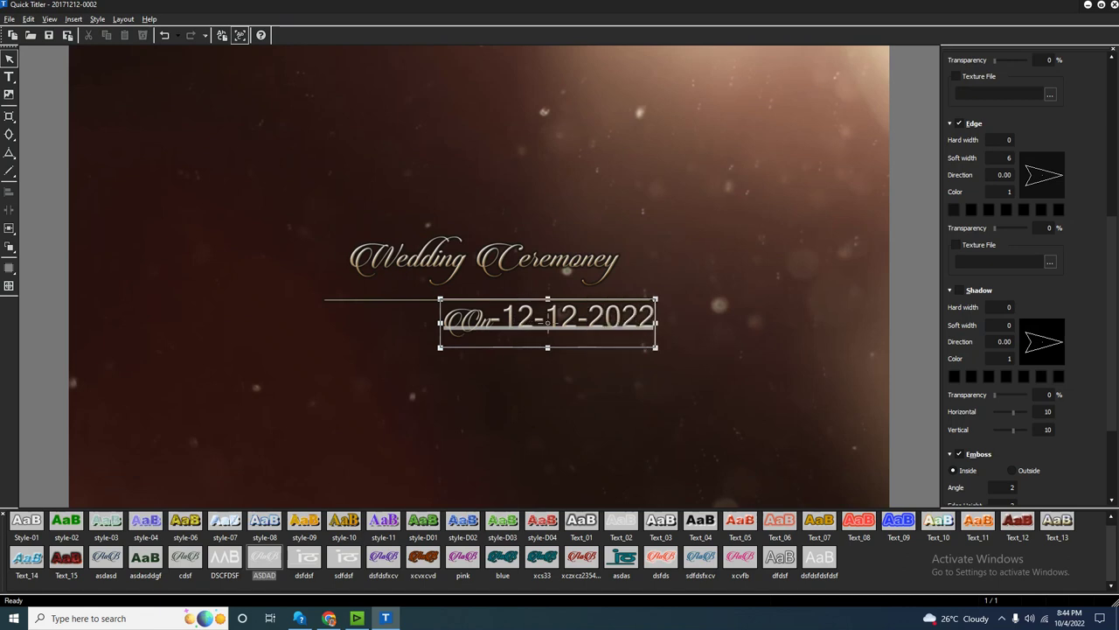
pyautogui.press('Escape')
pyautogui.moveTo(548, 321); pyautogui.dragTo(467, 351)
pyautogui.moveTo(532, 368); pyautogui.dragTo(478, 325)
# Shrink the Wedding Ceremoney title slightly, then shorten and centre the divider line.
pyautogui.click(481, 259)
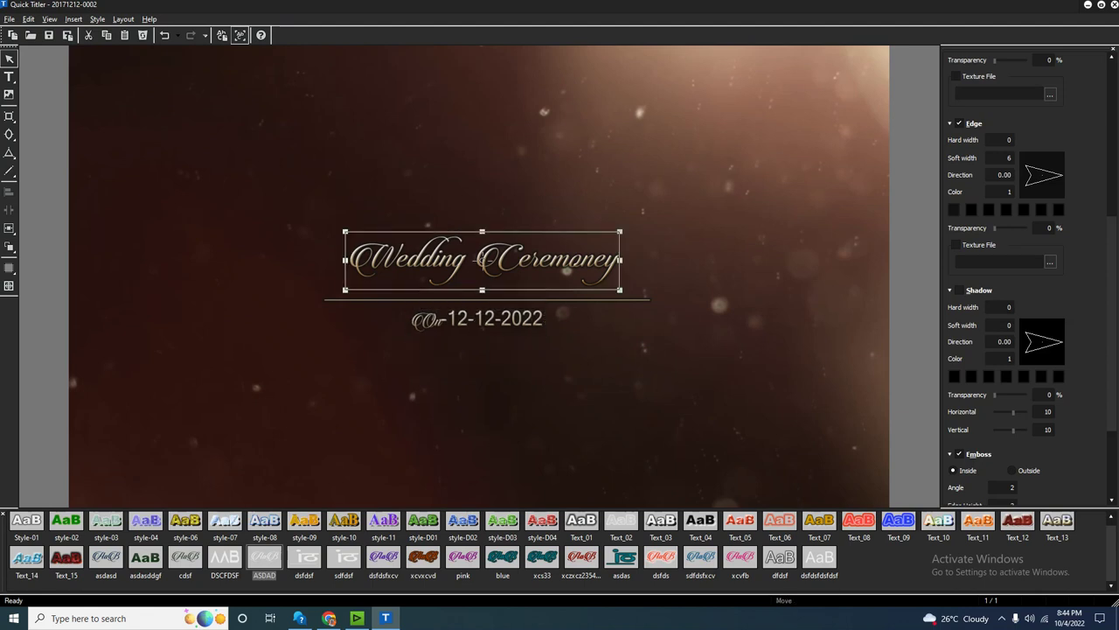
pyautogui.click(482, 259)
pyautogui.click(482, 261)
pyautogui.moveTo(620, 289); pyautogui.dragTo(593, 293)
pyautogui.keyDown('ctrl'); pyautogui.click(532, 328); pyautogui.keyUp('ctrl')
pyautogui.click(484, 289)
pyautogui.click(485, 300)
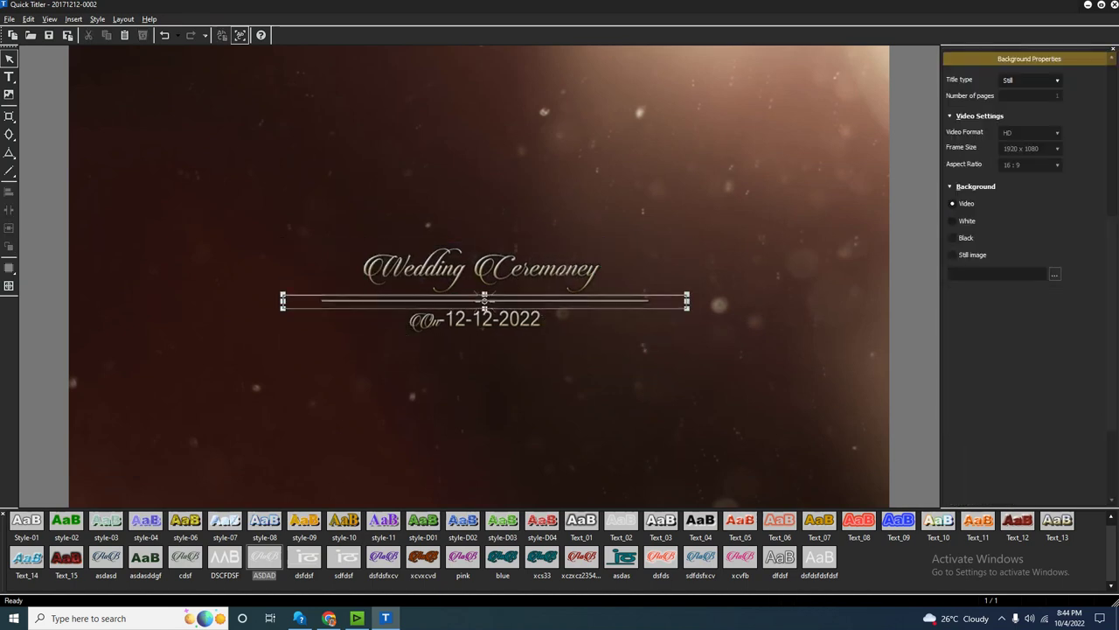
pyautogui.click(484, 300)
pyautogui.moveTo(687, 300); pyautogui.dragTo(604, 300)
pyautogui.moveTo(443, 300); pyautogui.dragTo(474, 300)
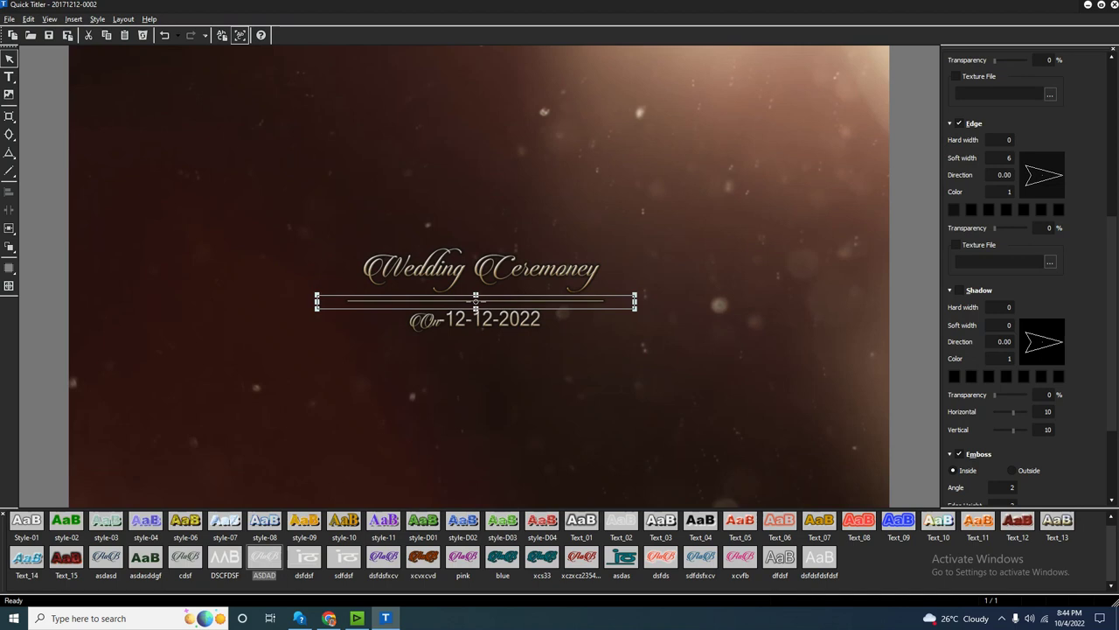
# Select the title, divider and date together and nudge the block down.
pyautogui.click(477, 300)
pyautogui.click(473, 320)
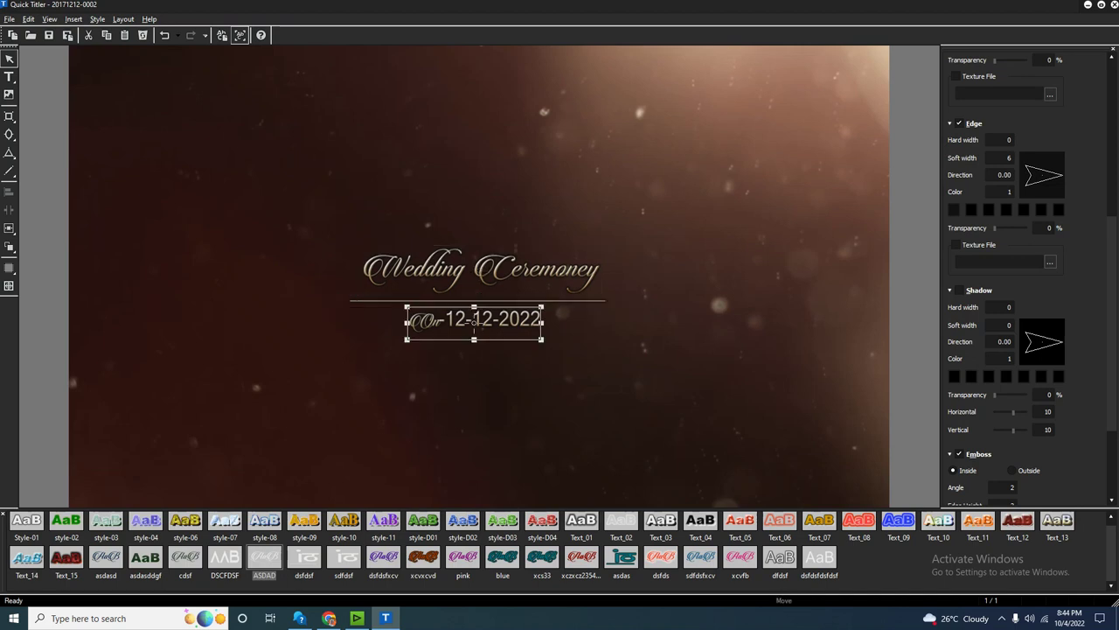
pyautogui.click(477, 298)
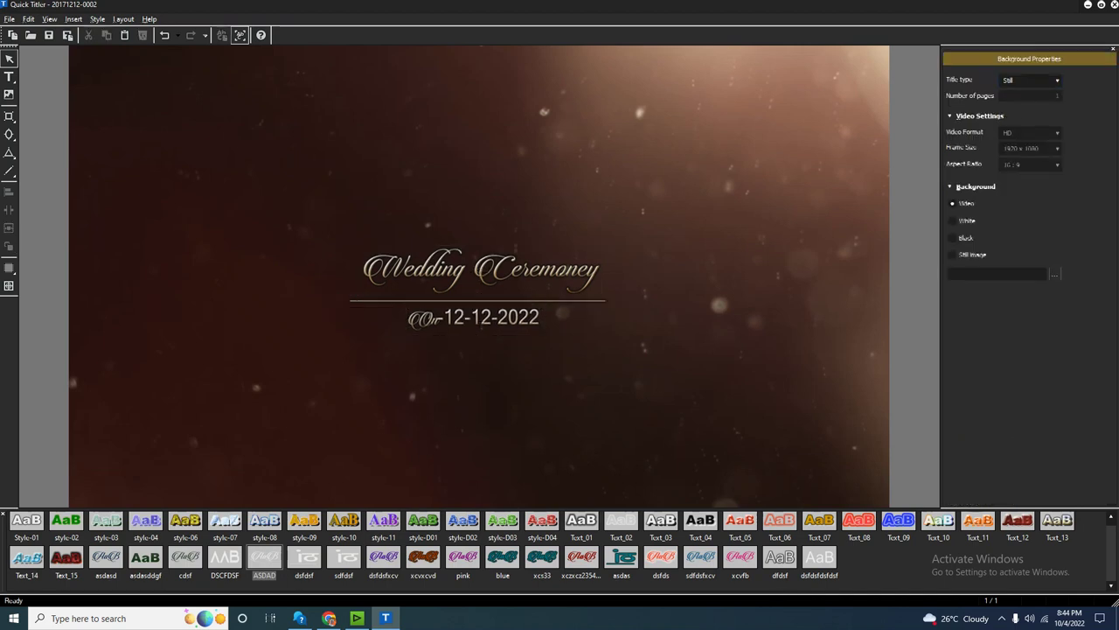
pyautogui.click(478, 293)
pyautogui.moveTo(478, 293); pyautogui.dragTo(479, 303)
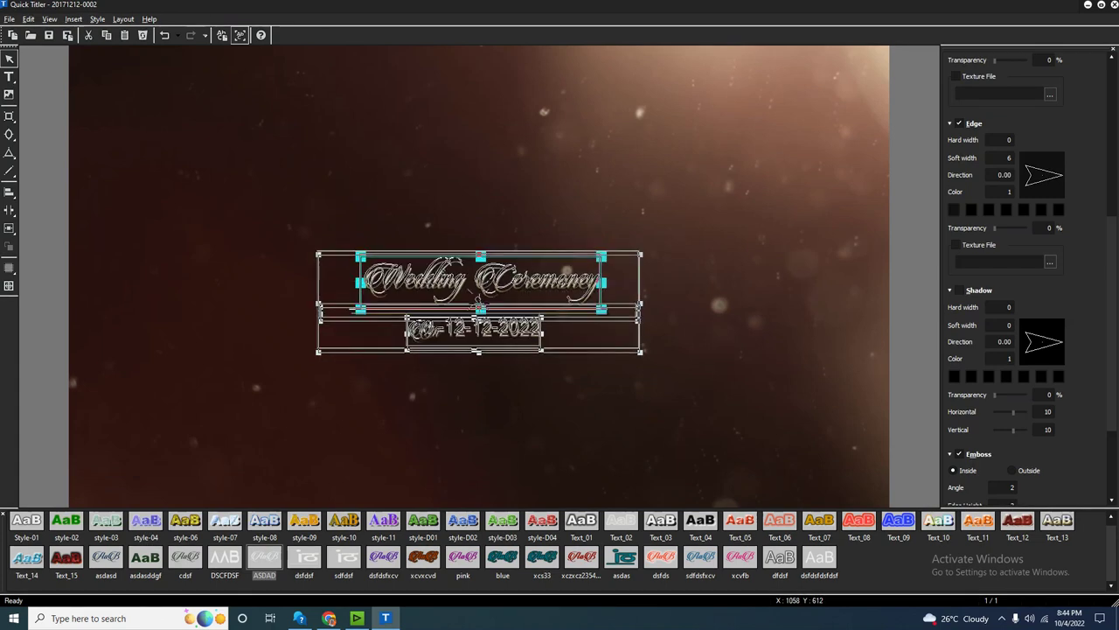
pyautogui.press('Escape')
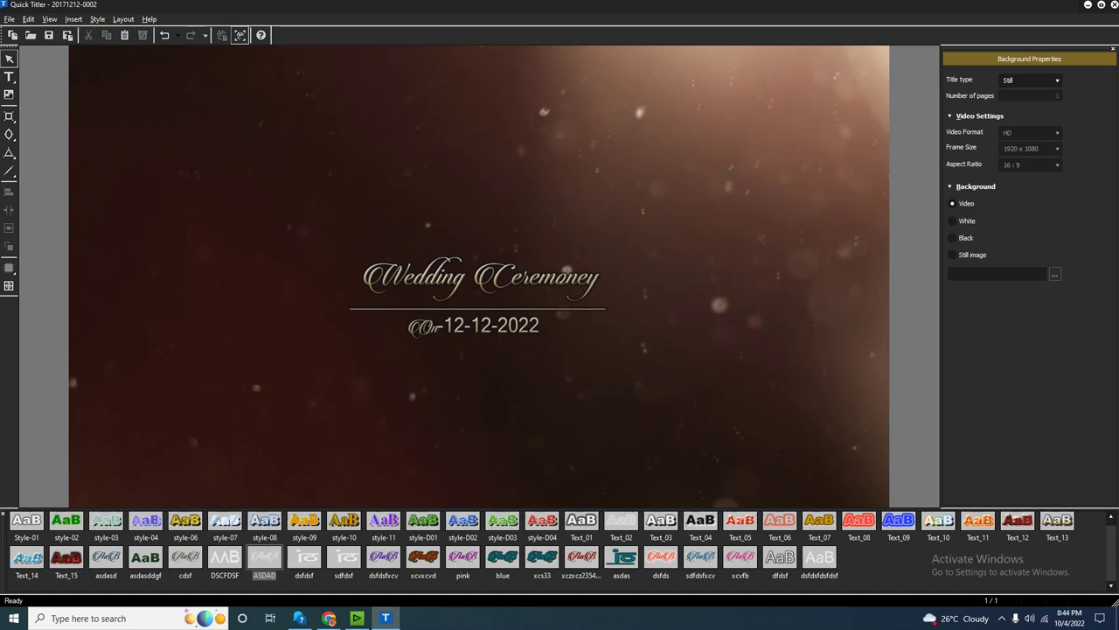
# Save the title under the new name 02.
pyautogui.click(9, 18)
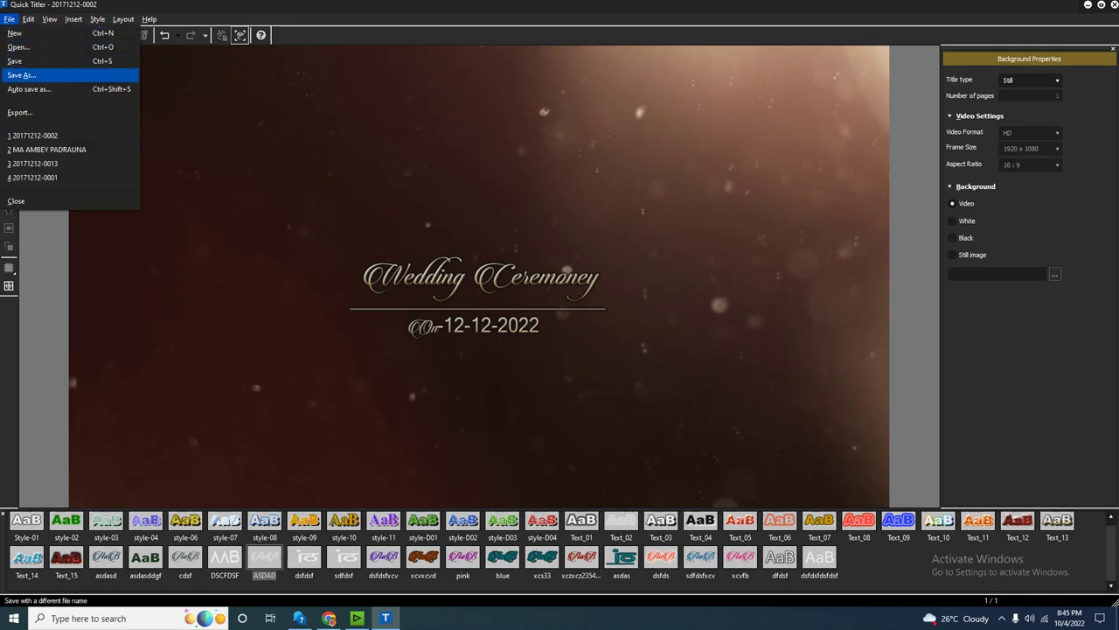
pyautogui.click(21, 75)
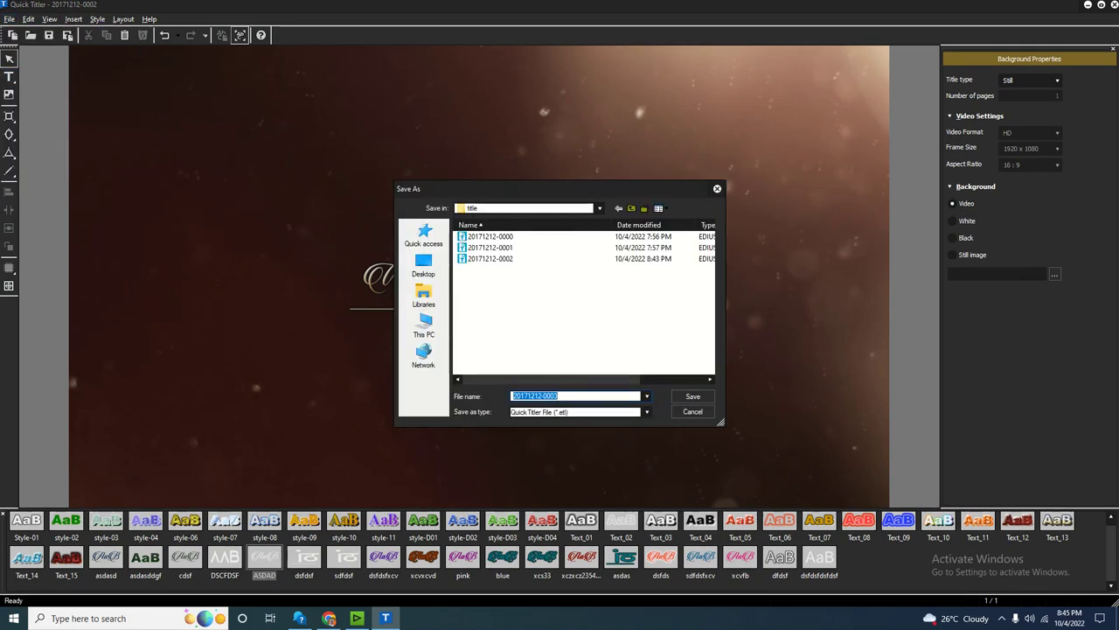
pyautogui.press('Return')
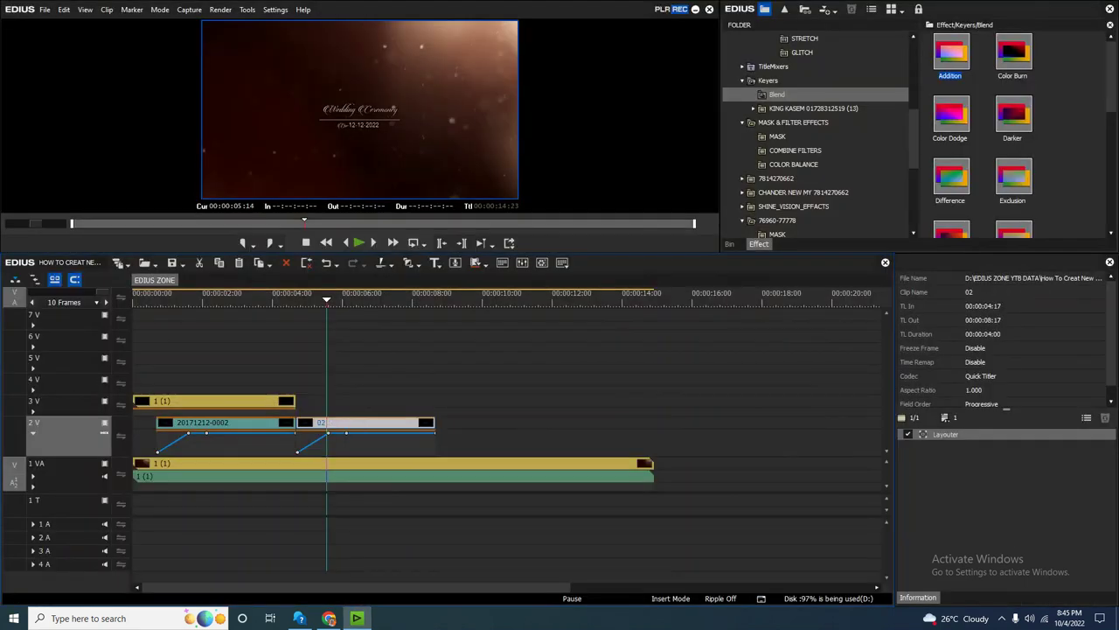
# Drag the 2 V opacity line to 0% at 00:00:04:17 so the first title fades out.
pyautogui.press('space')
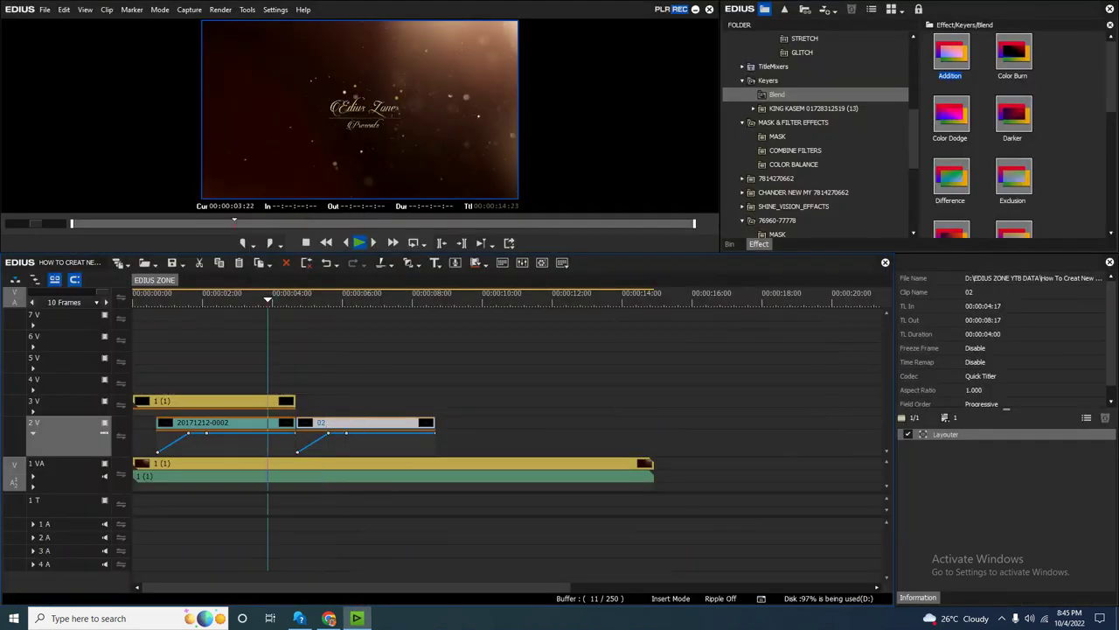
pyautogui.press('space')
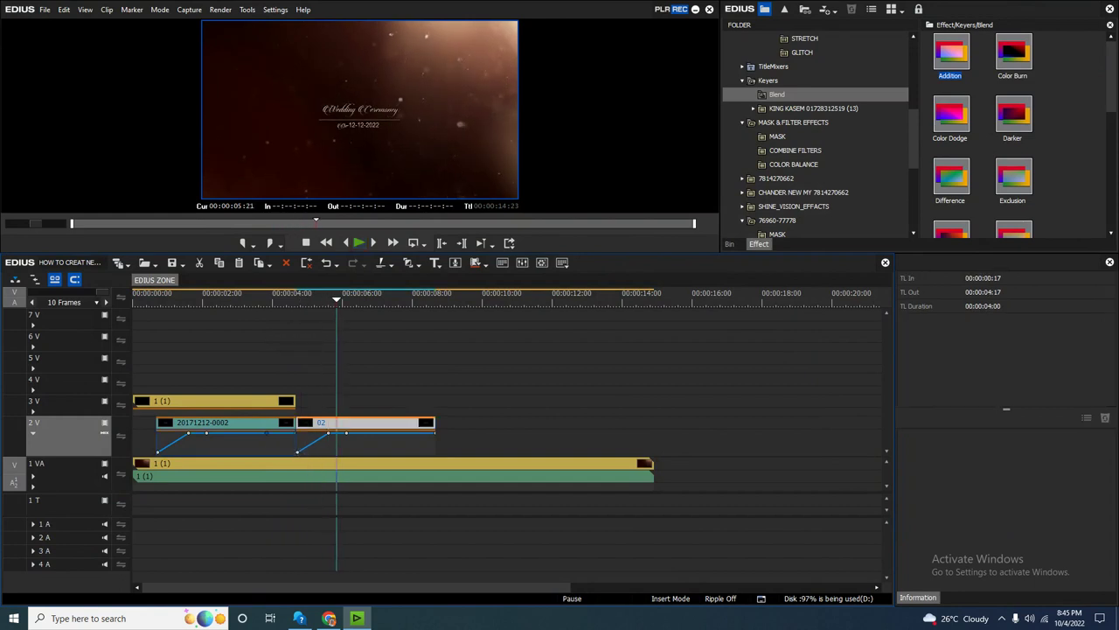
pyautogui.press('space')
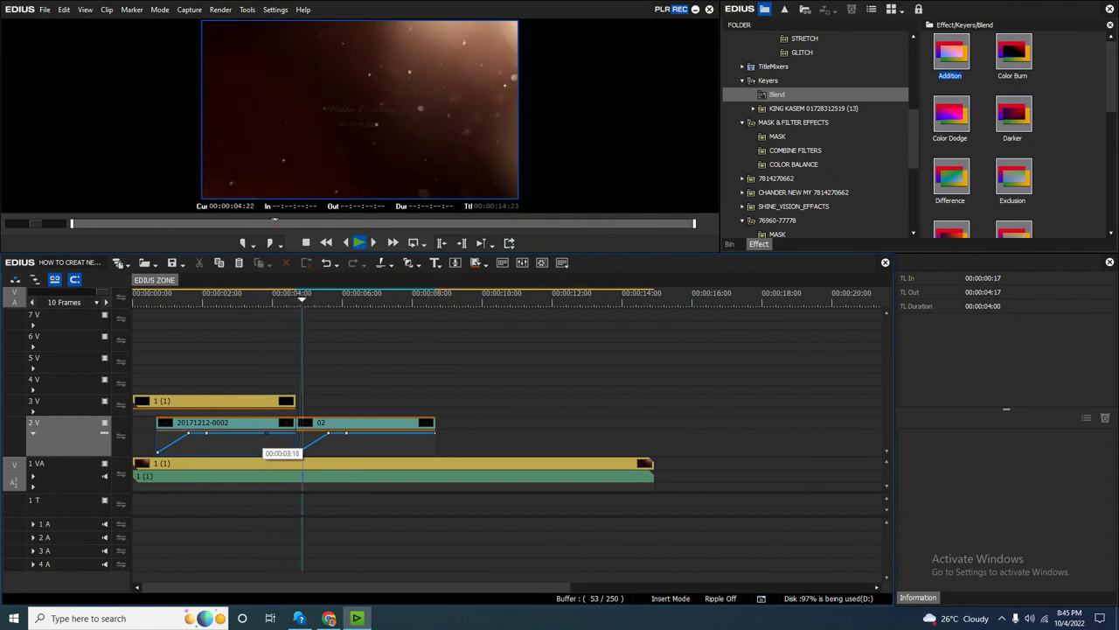
pyautogui.press('space')
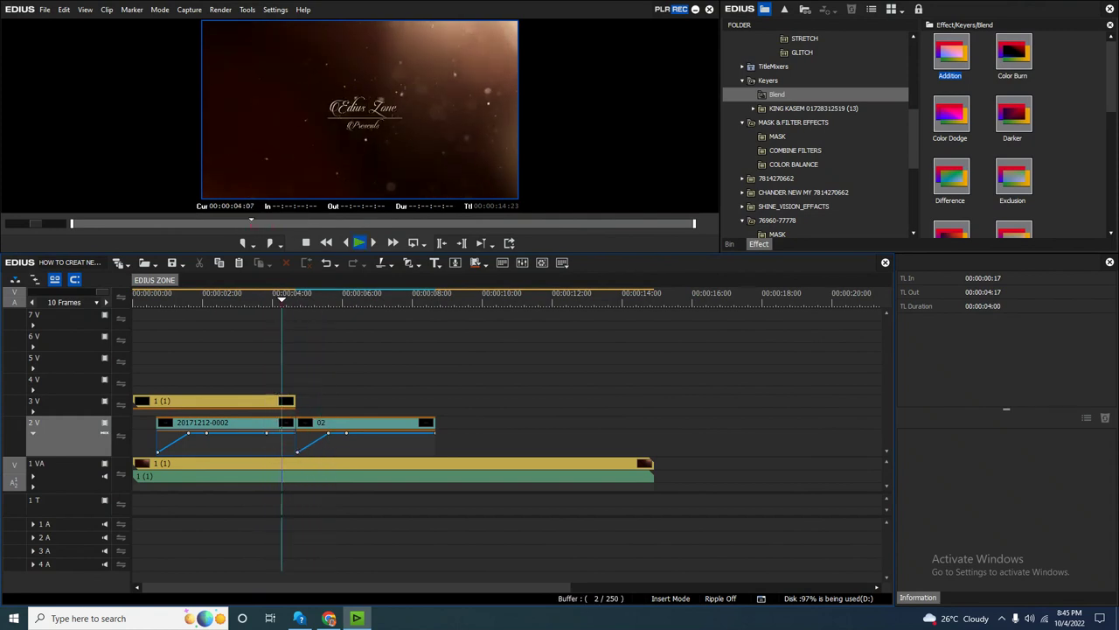
pyautogui.moveTo(296, 434)
pyautogui.mouseDown()
pyautogui.moveTo(297, 463)
pyautogui.moveTo(297, 452)
pyautogui.mouseUp()
pyautogui.press('space')
pyautogui.press('space')
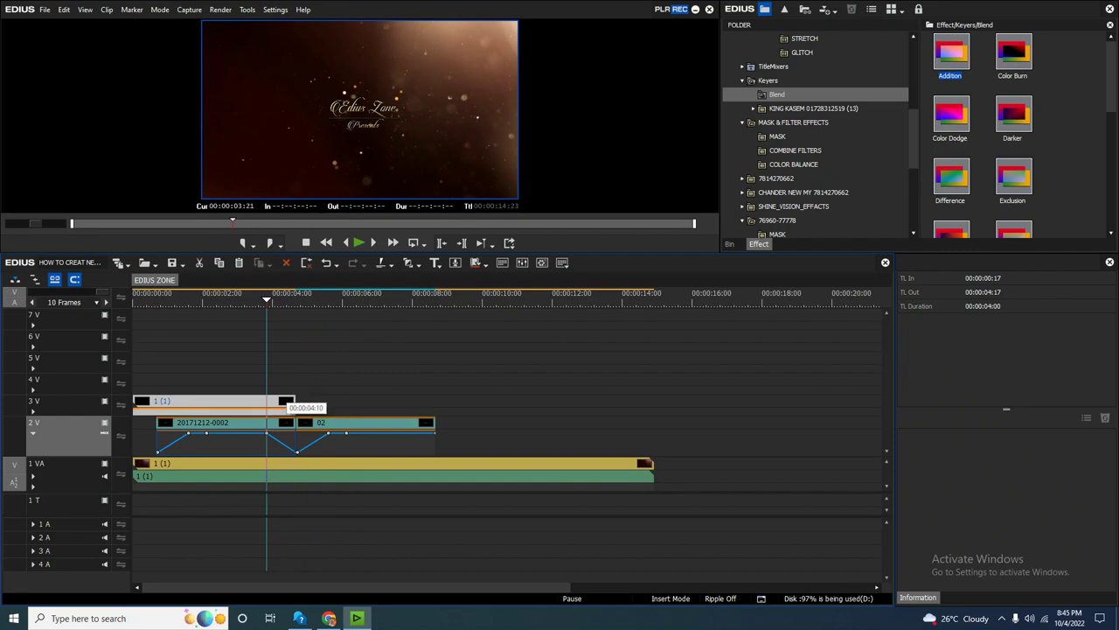
# Paste a copy of clip 1 (1) on track 2V at 00:00:04:17.
pyautogui.hotkey('ctrl', 'v')
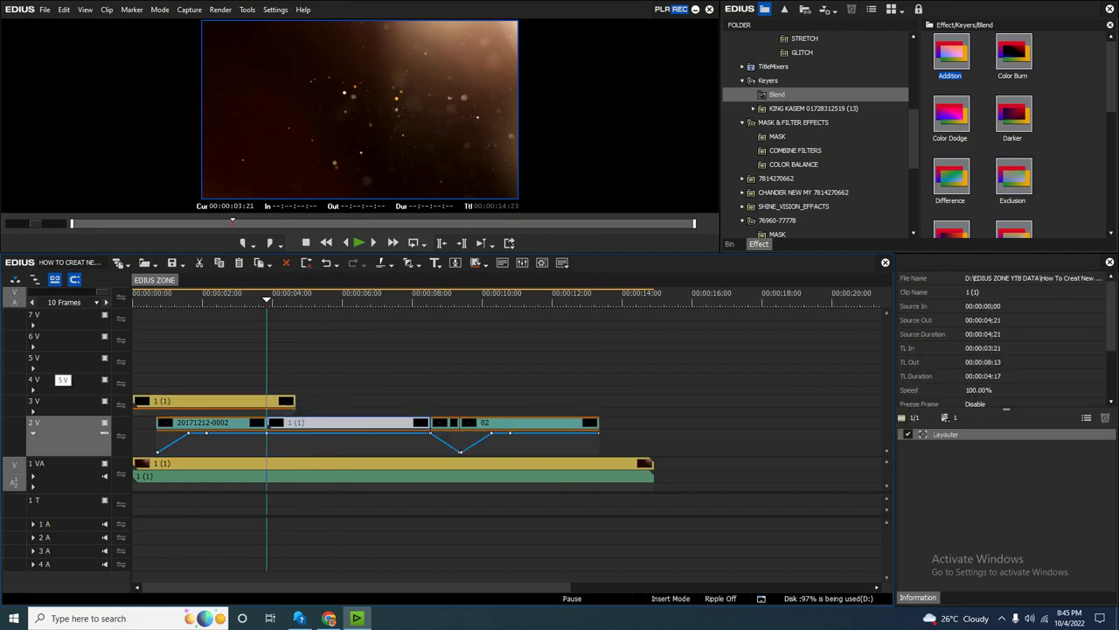
pyautogui.hotkey('ctrl', 'z')
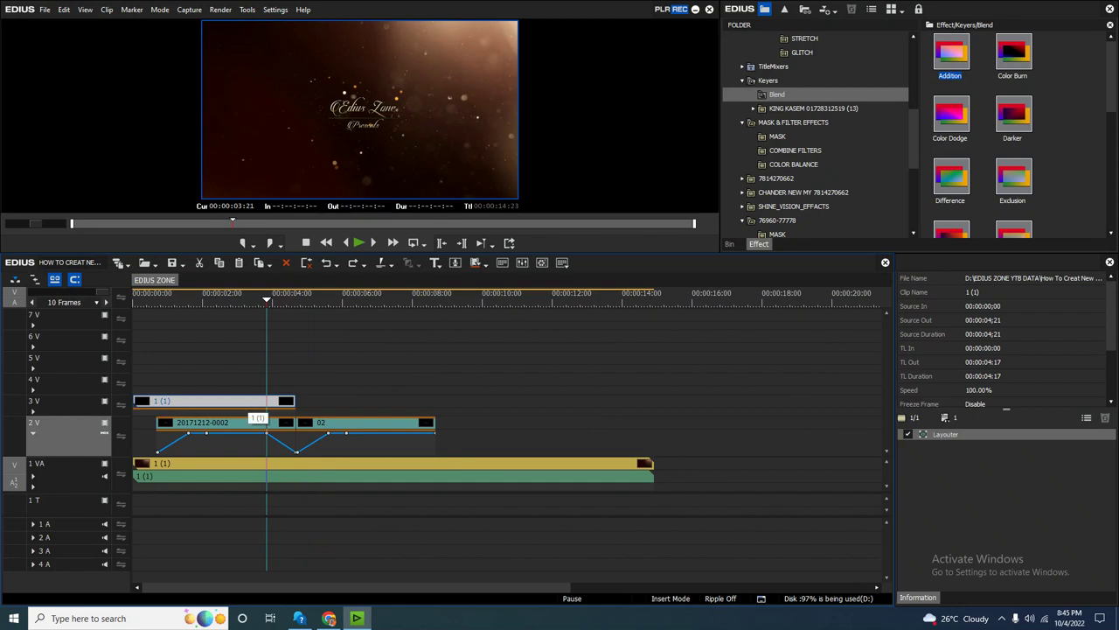
pyautogui.press('pagedown')
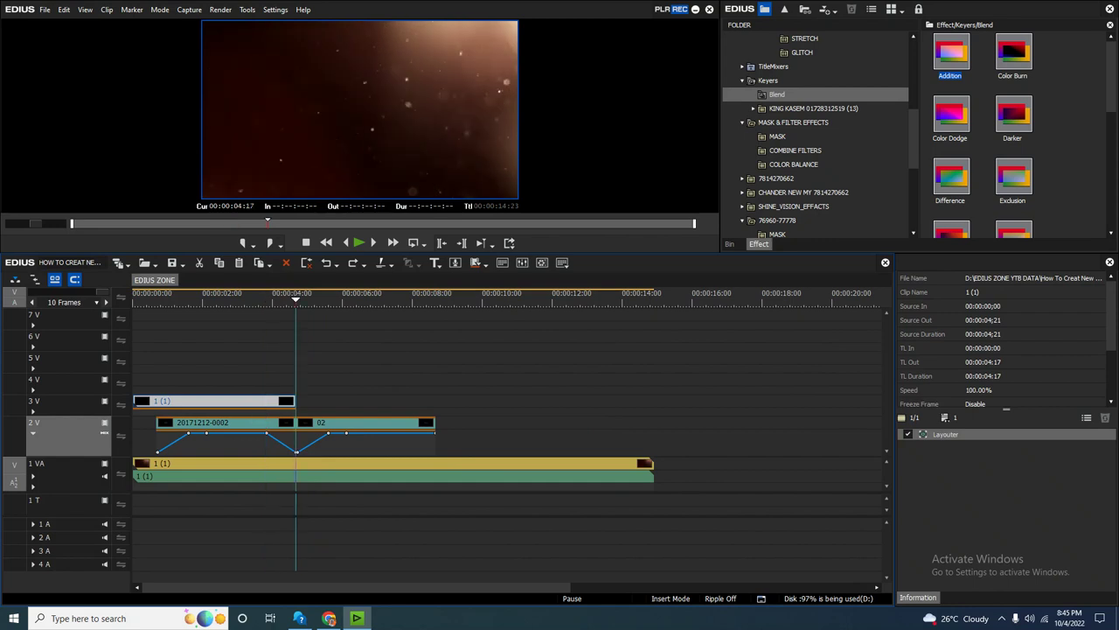
pyautogui.hotkey('ctrl', 'v')
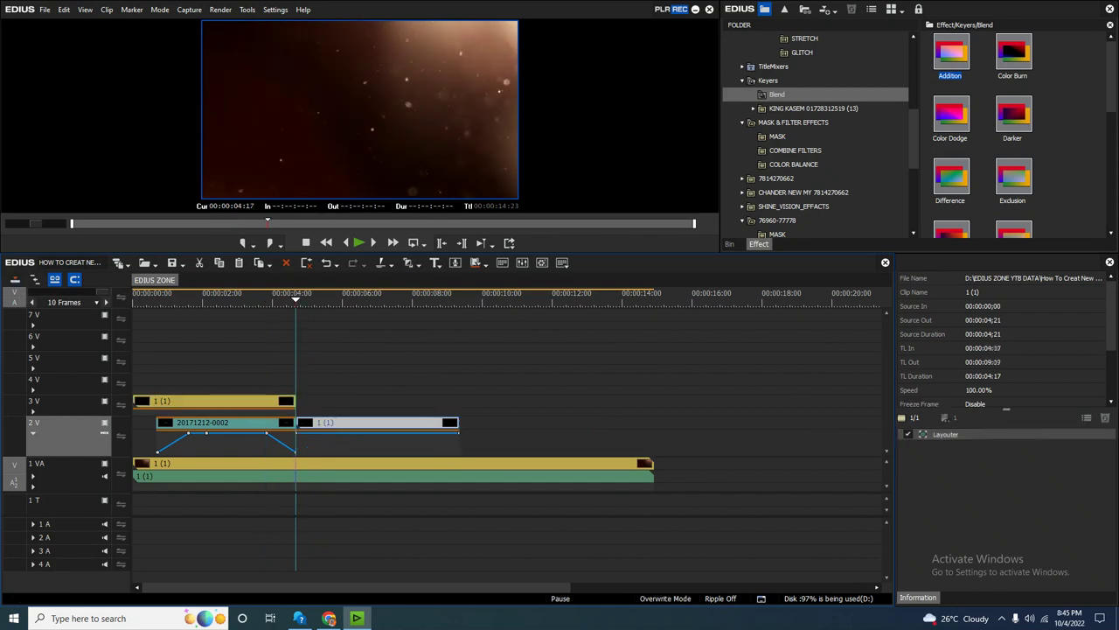
# Paste the 1 (1) overlay on track 3V instead, split it and delete the part after 04:17.
pyautogui.hotkey('ctrl', 'z')
pyautogui.click(35, 400)
pyautogui.hotkey('ctrl', 'v')
pyautogui.press('space')
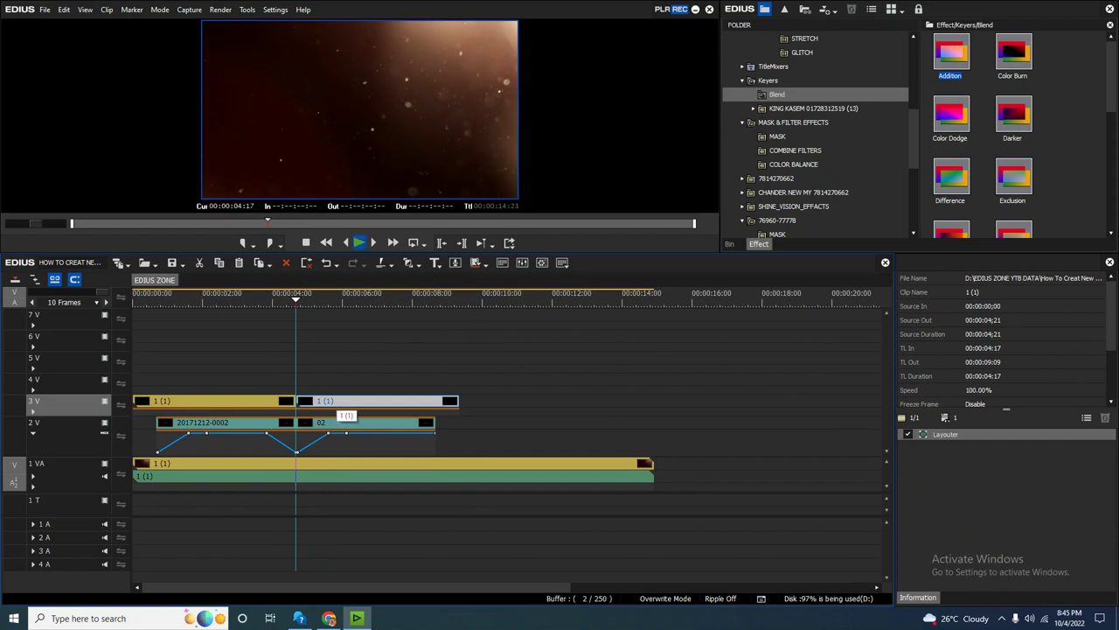
pyautogui.press('space')
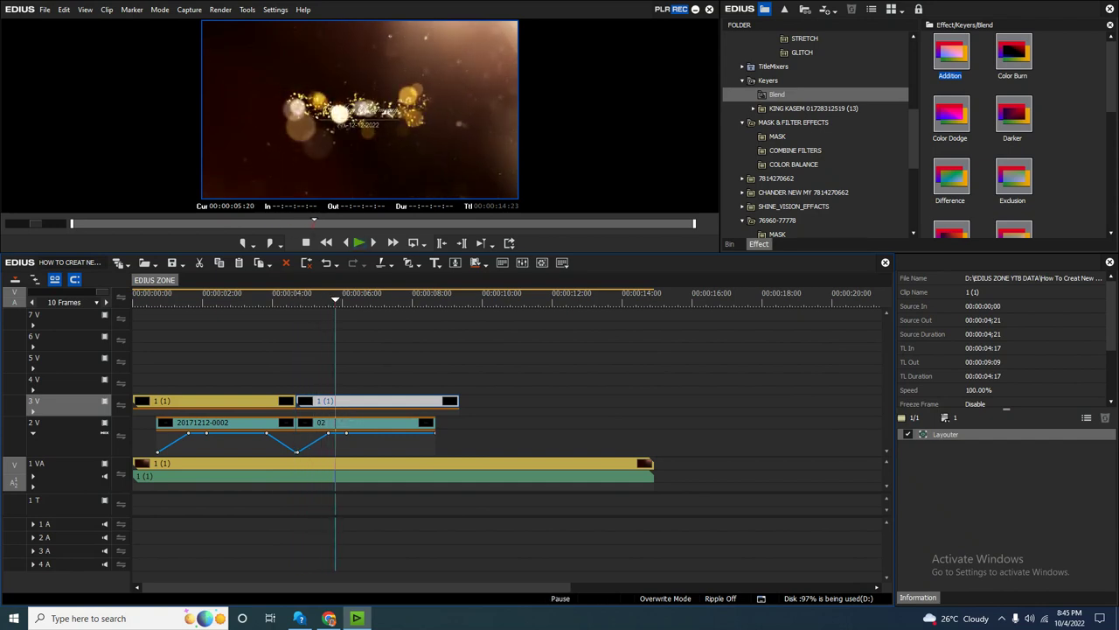
pyautogui.click(154, 426)
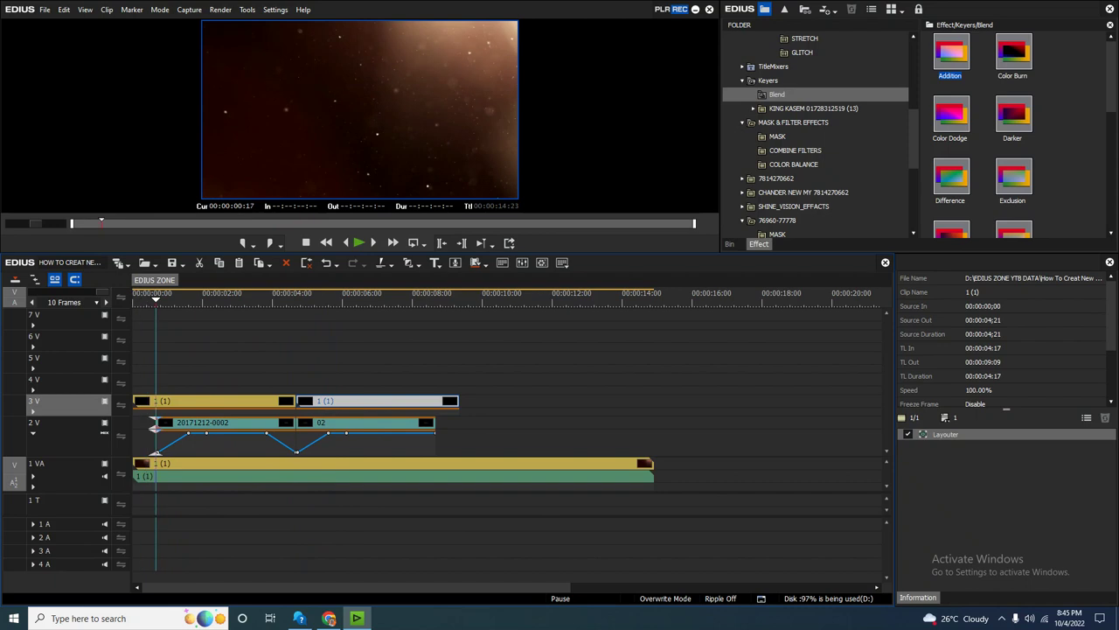
pyautogui.click(219, 401)
pyautogui.press('c')
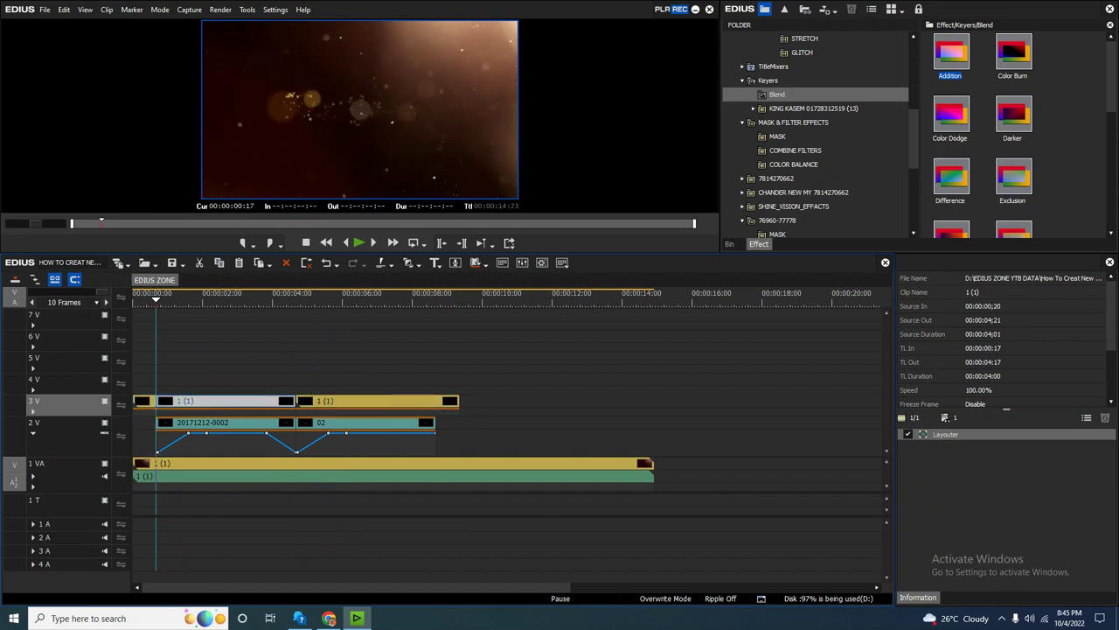
pyautogui.click(350, 401)
pyautogui.press('Delete')
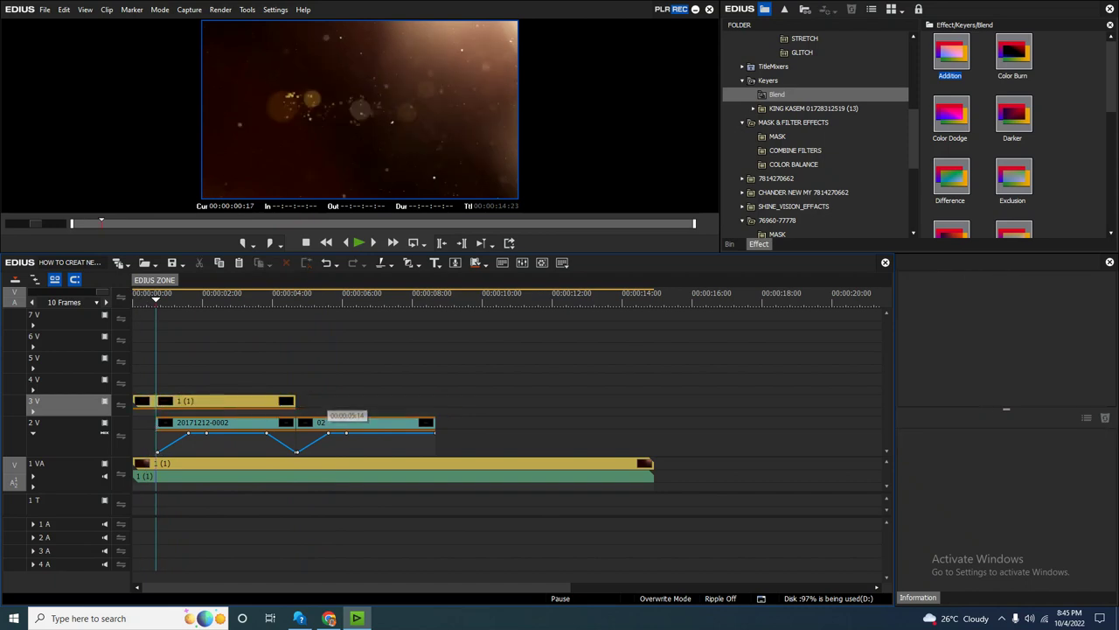
# Place a 4-second overlay copy on track 4V above title 02, 00:00:04:17–00:00:08:17.
pyautogui.click(219, 423)
pyautogui.moveTo(188, 400); pyautogui.dragTo(298, 402)
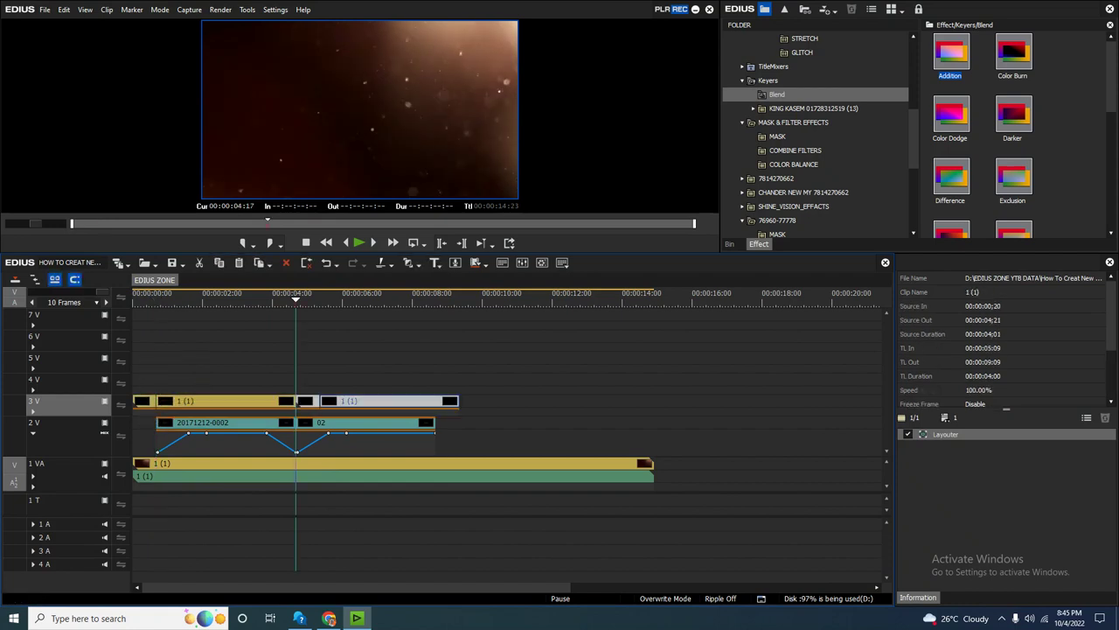
pyautogui.click(317, 401)
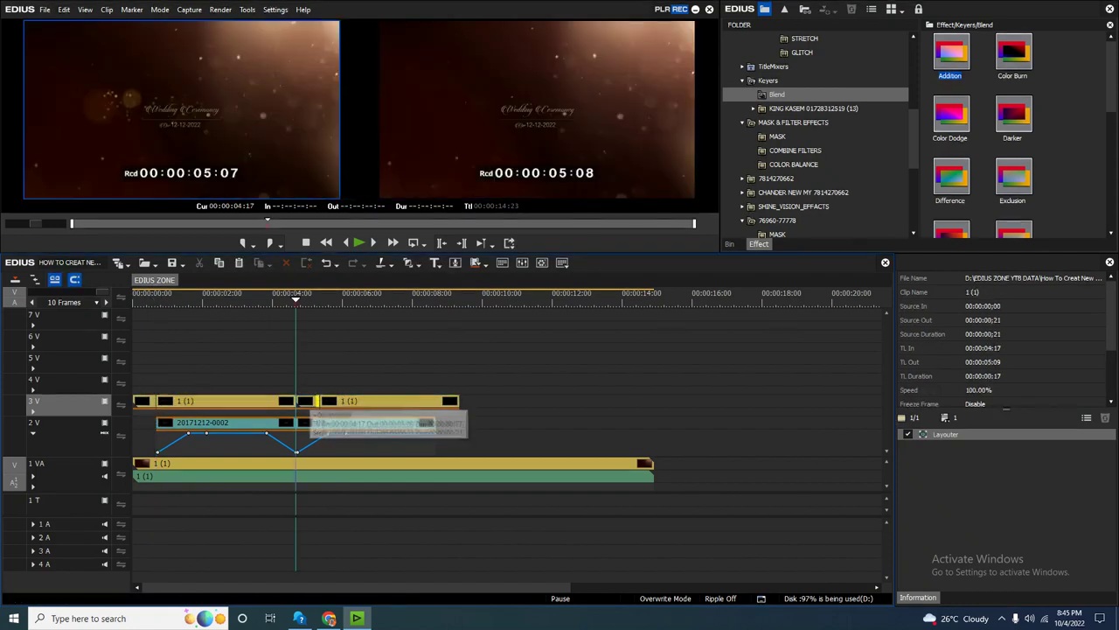
pyautogui.click(306, 400)
pyautogui.moveTo(304, 401); pyautogui.dragTo(274, 381)
pyautogui.hotkey('ctrl', '0')
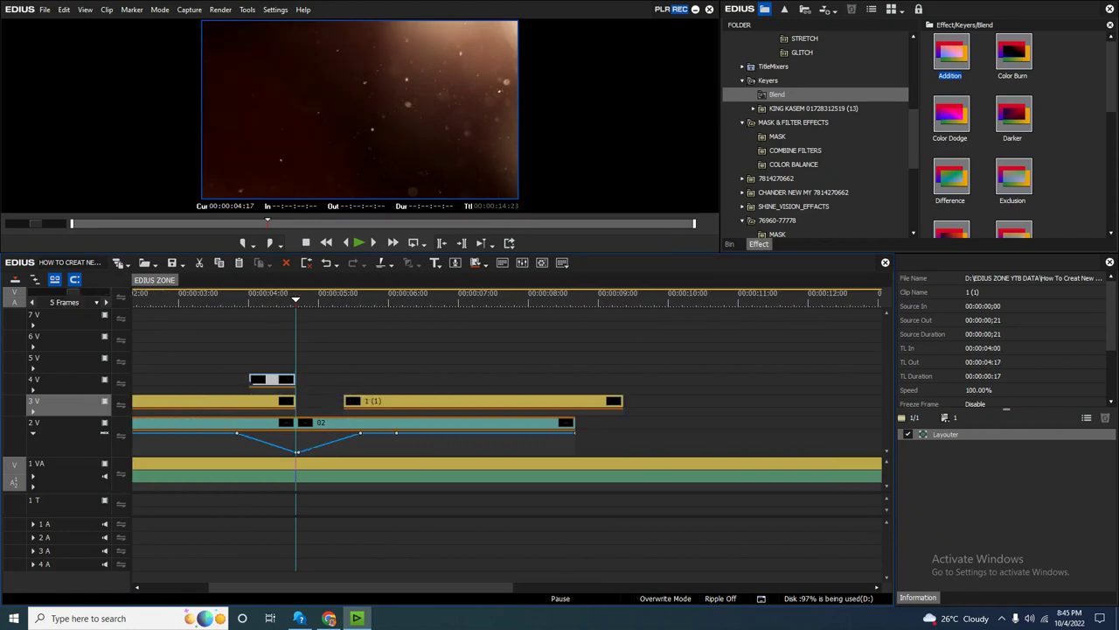
pyautogui.click(297, 453)
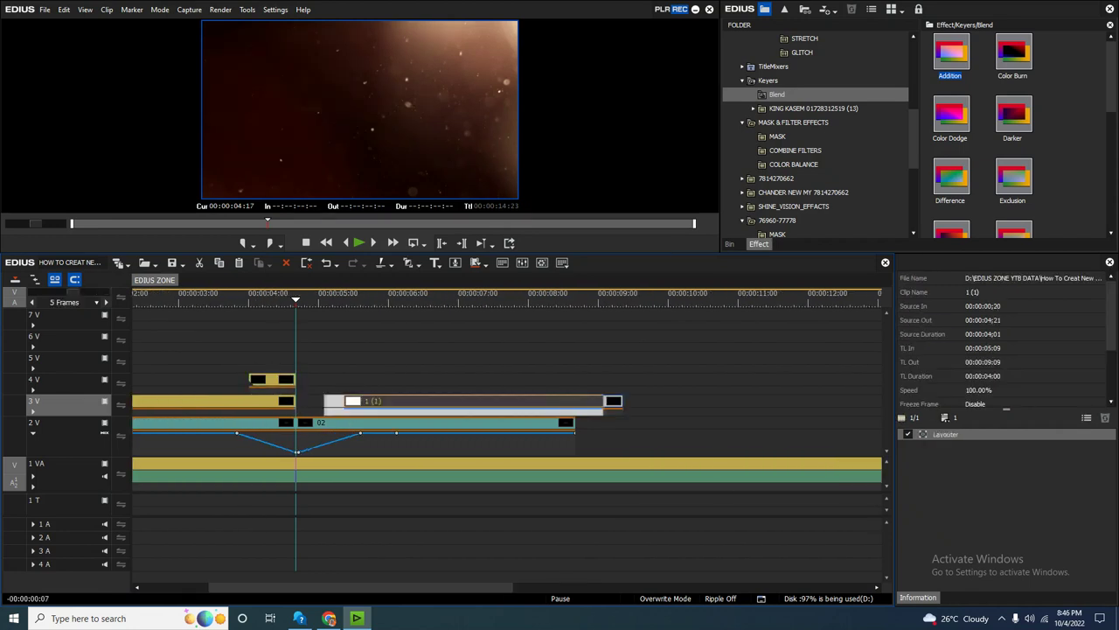
pyautogui.moveTo(297, 452); pyautogui.dragTo(298, 452)
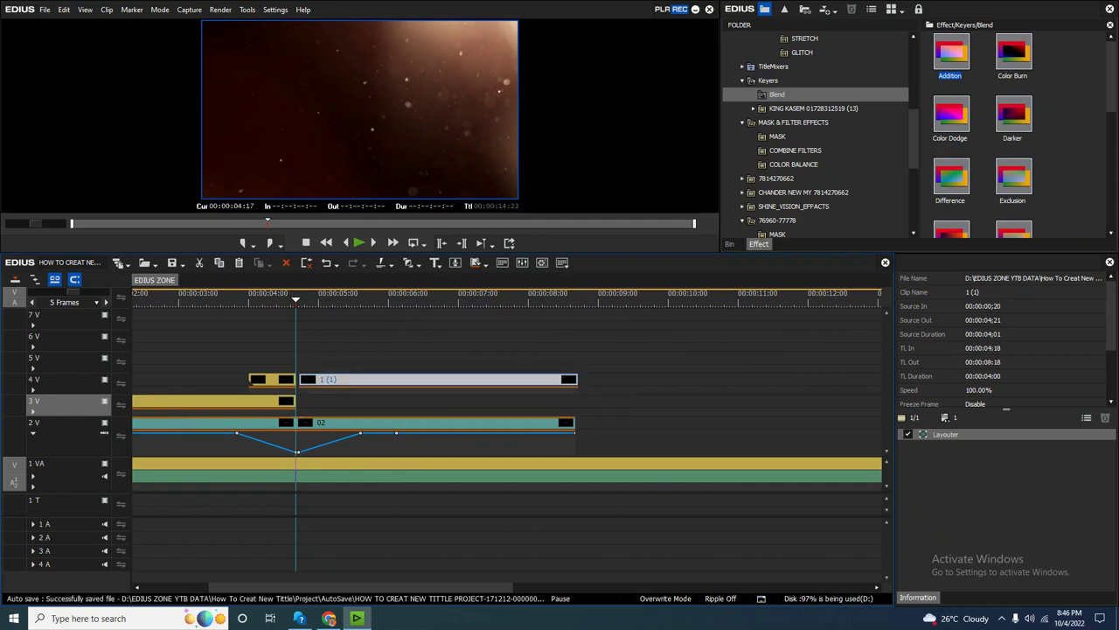
pyautogui.hotkey('ctrl', '0')
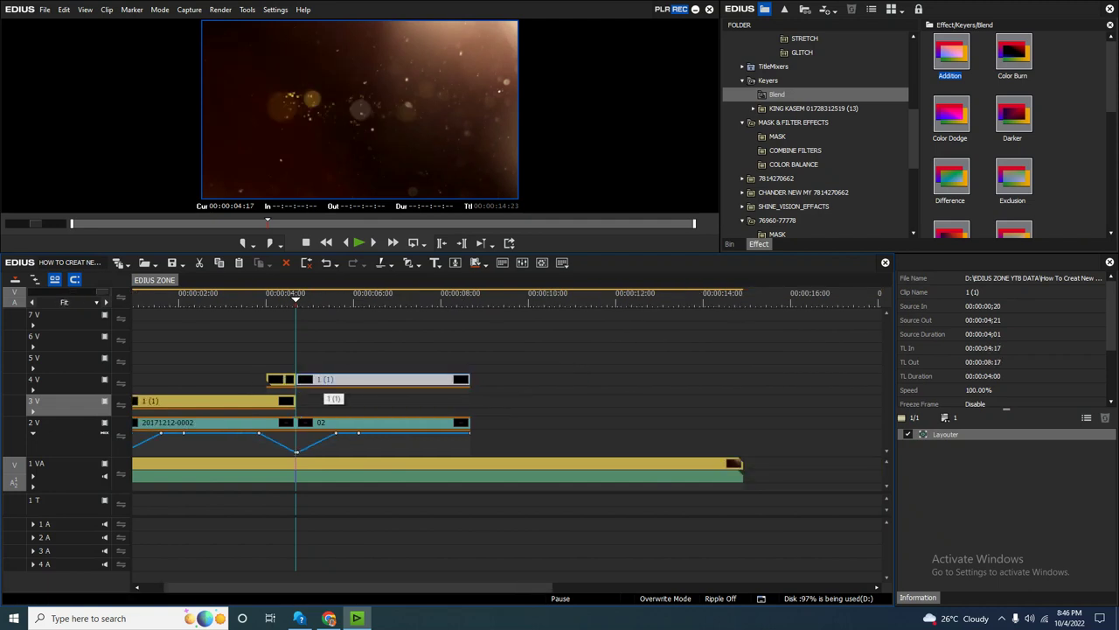
pyautogui.click(244, 297)
pyautogui.press('space')
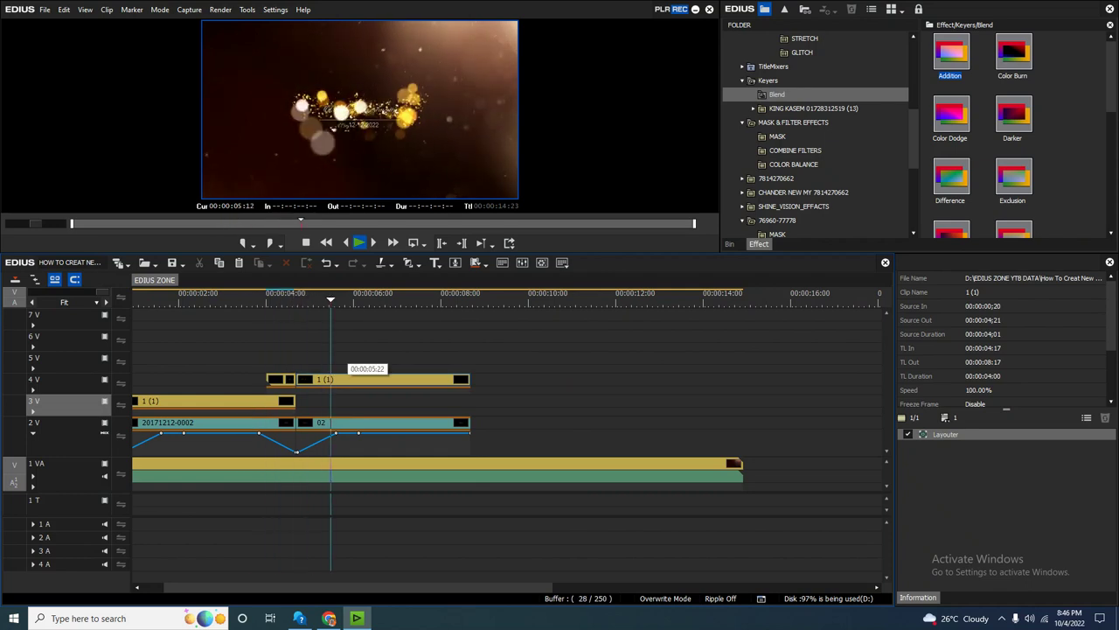
pyautogui.press('space')
pyautogui.press('Home')
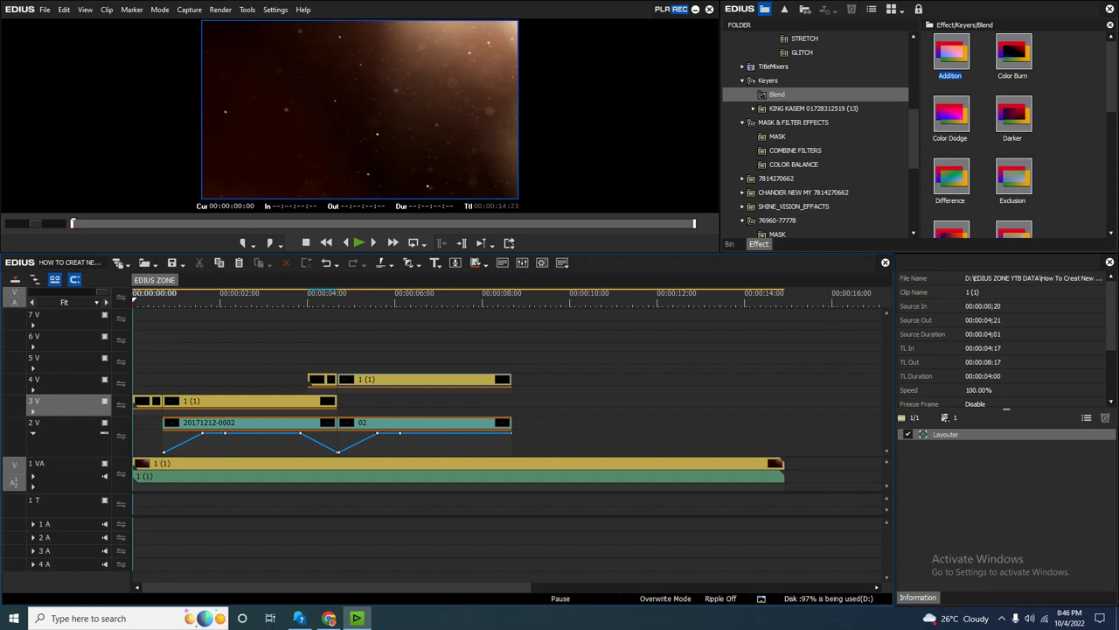
pyautogui.hotkey('ctrl', 'F11')
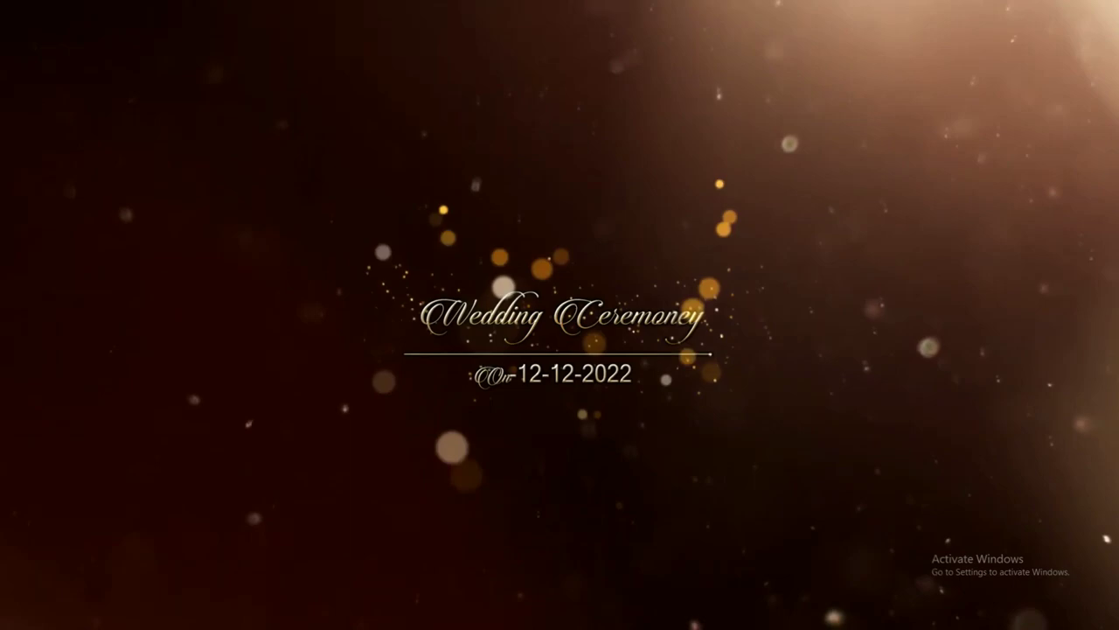
pyautogui.press('Escape')
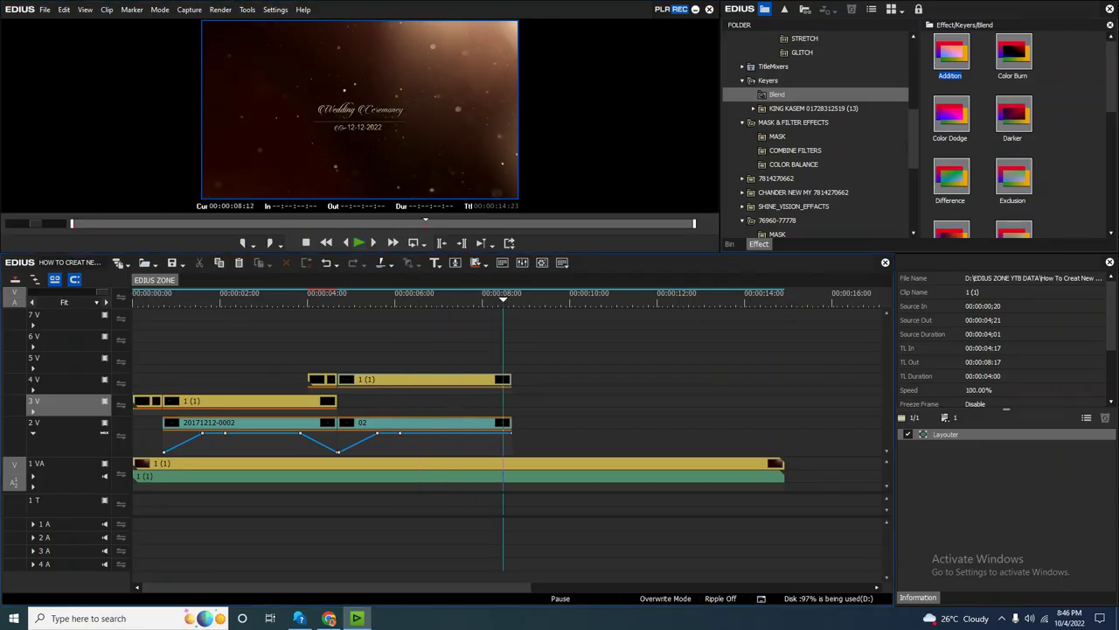
pyautogui.scroll(-2, 521, 316)
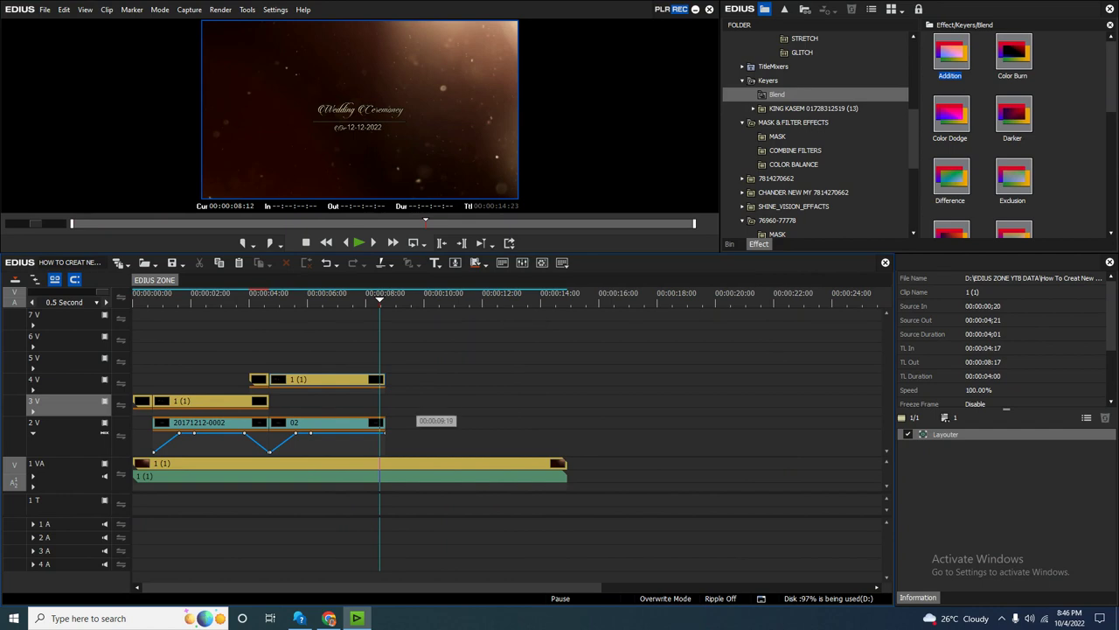
# Copy the 4V overlay and 2V title 02 clips and paste them at 00:00:08:17.
pyautogui.click(384, 302)
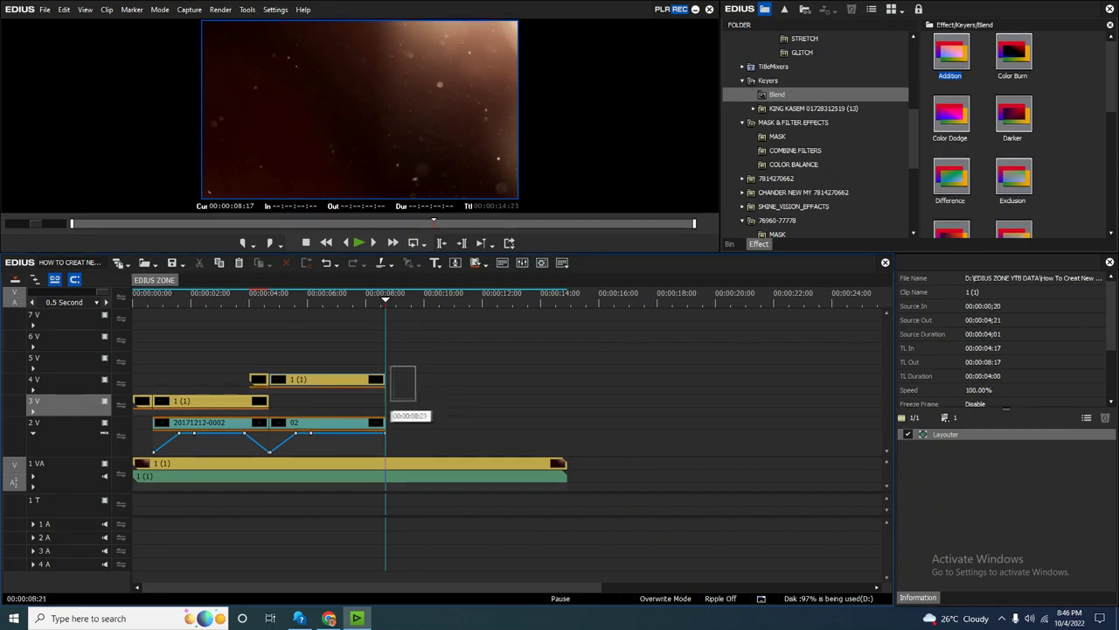
pyautogui.scroll(1, 387, 367)
pyautogui.moveTo(255, 298); pyautogui.dragTo(435, 297)
pyautogui.moveTo(488, 443); pyautogui.dragTo(325, 341)
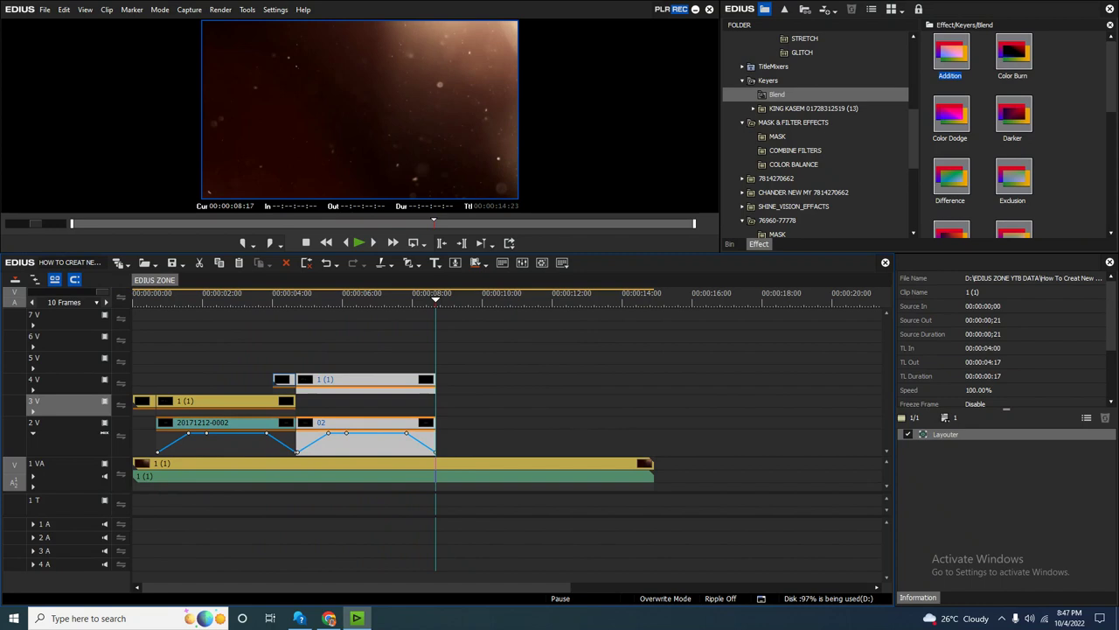
pyautogui.hotkey('ctrl', 'v')
# Drop the pasted title 02 onto track 2V (00:00:08:17–00:00:12:17), leaving its overlay on 5 V.
pyautogui.scroll(1, 500, 410)
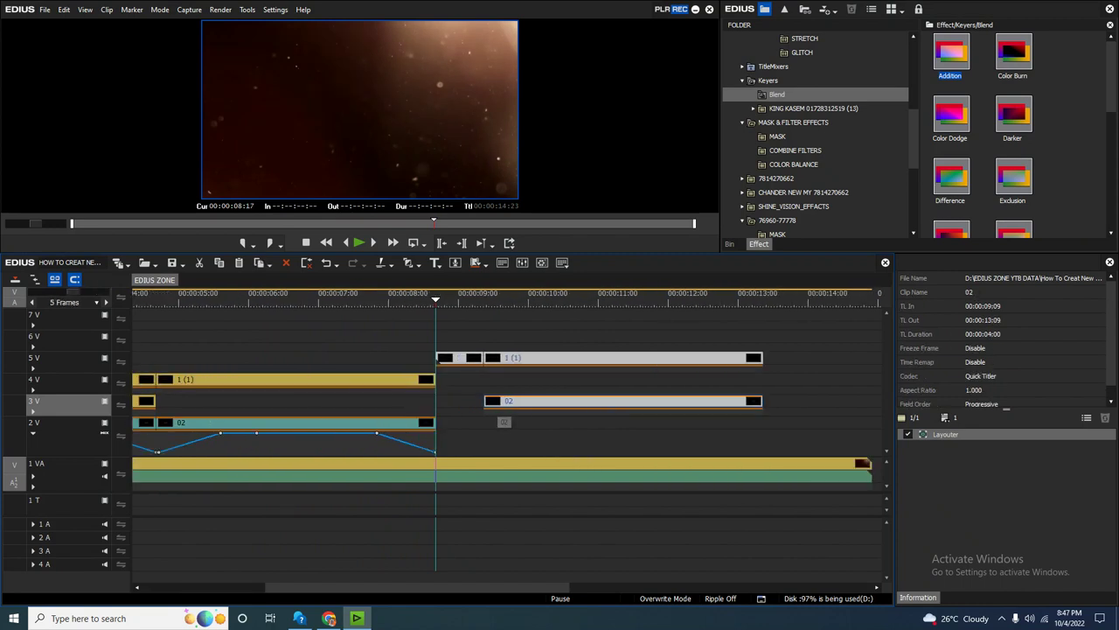
pyautogui.moveTo(522, 407); pyautogui.dragTo(475, 430)
pyautogui.moveTo(426, 379)
pyautogui.mouseDown()
pyautogui.moveTo(434, 366)
pyautogui.moveTo(473, 383)
pyautogui.moveTo(423, 359)
pyautogui.moveTo(435, 358)
pyautogui.mouseUp()
pyautogui.moveTo(446, 400); pyautogui.dragTo(446, 423)
pyautogui.press('Escape')
pyautogui.press('space')
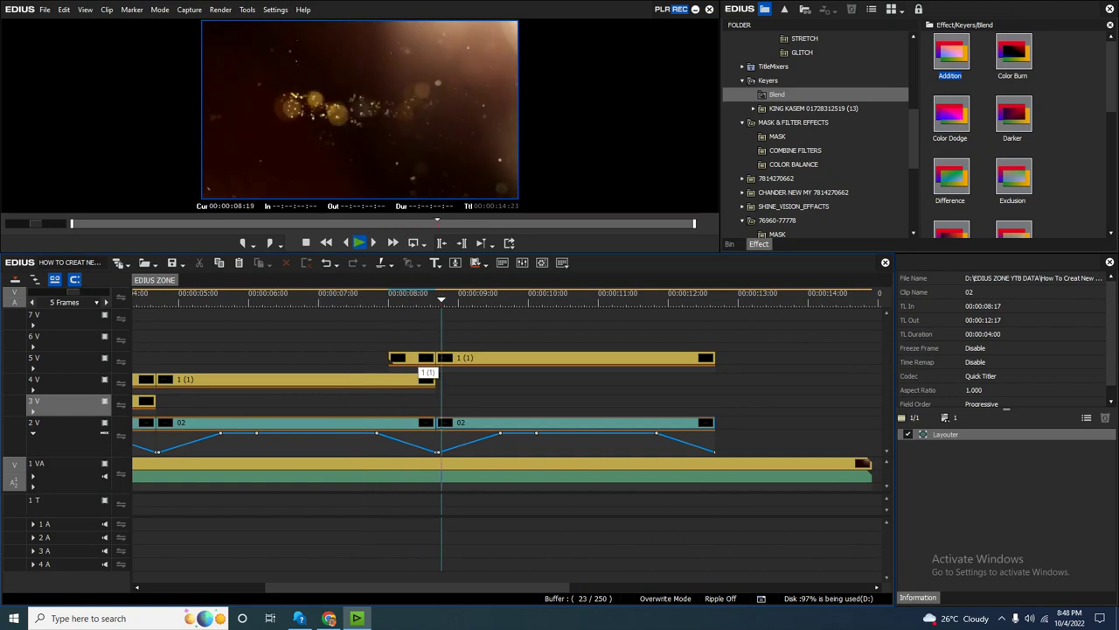
pyautogui.press('space')
pyautogui.hotkey('ctrl', '0')
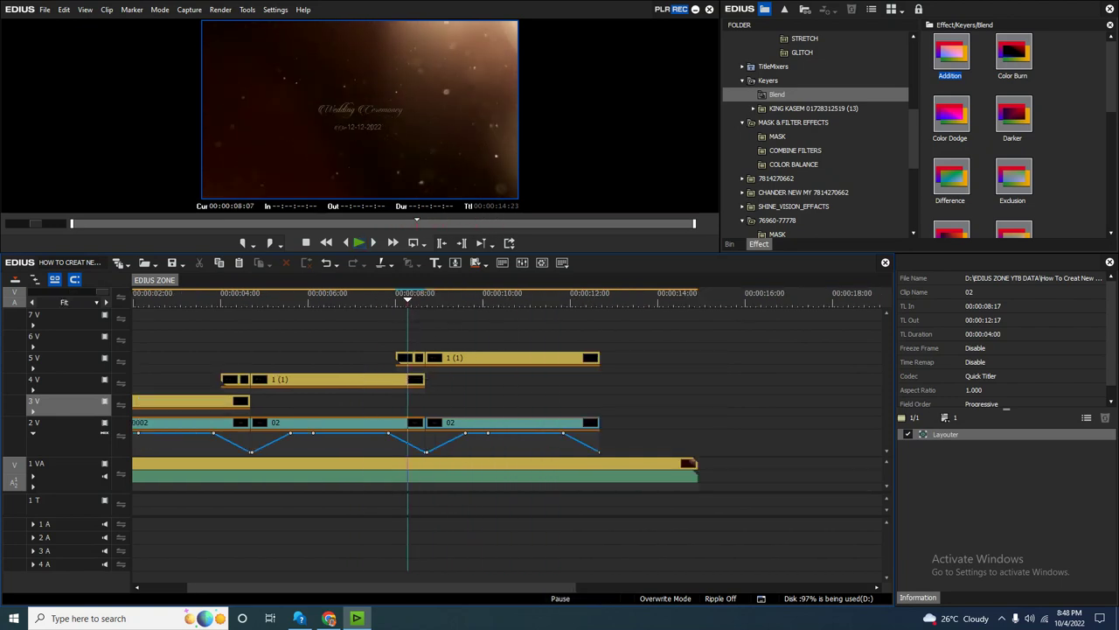
# Replace the Wedding Ceremoney line with 'Sweet Couple' and nudge it slightly right.
pyautogui.doubleClick(512, 423)
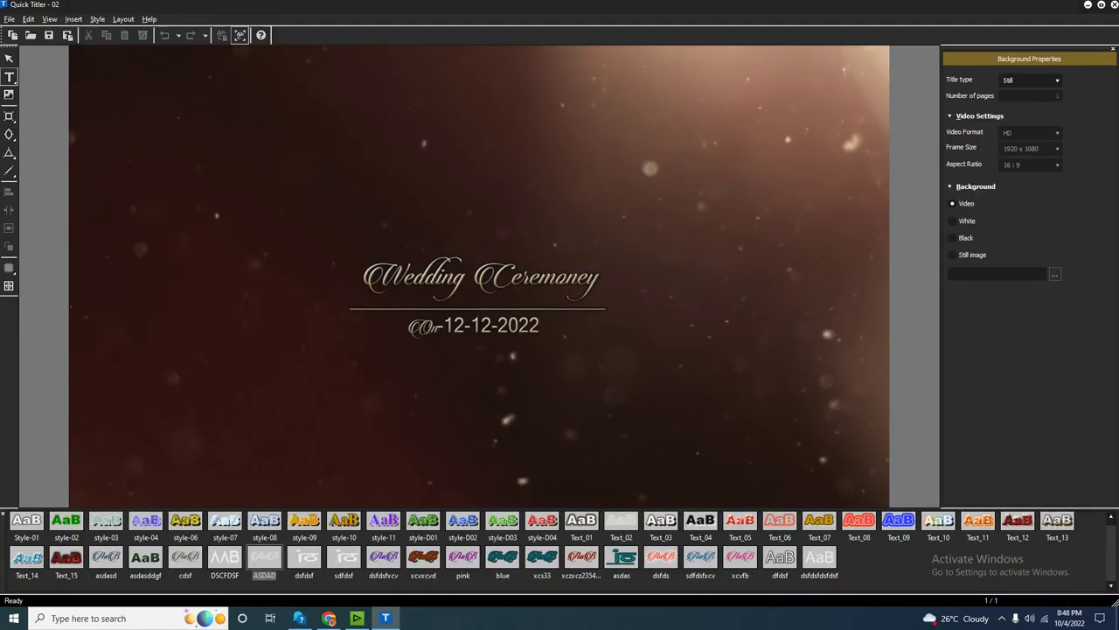
pyautogui.click(480, 279)
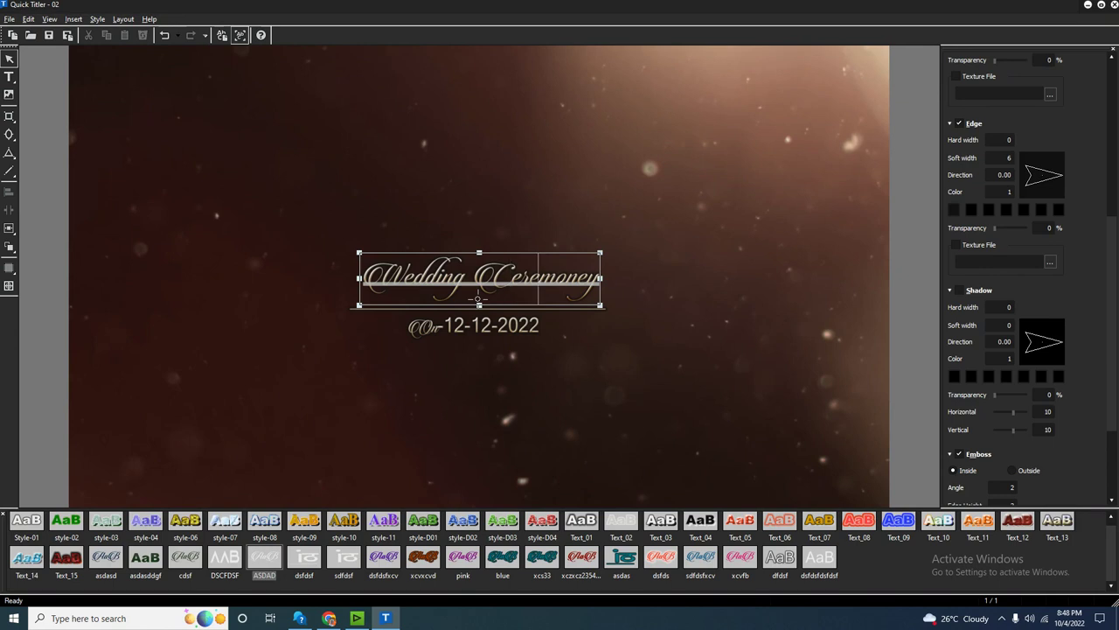
pyautogui.doubleClick(479, 278)
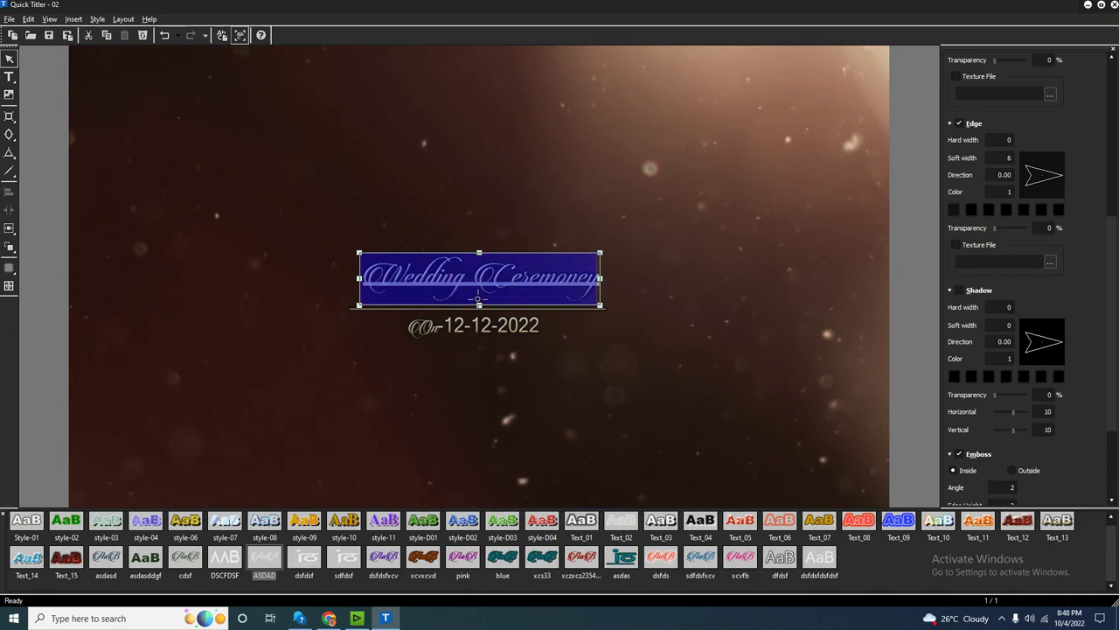
pyautogui.write('Swee')
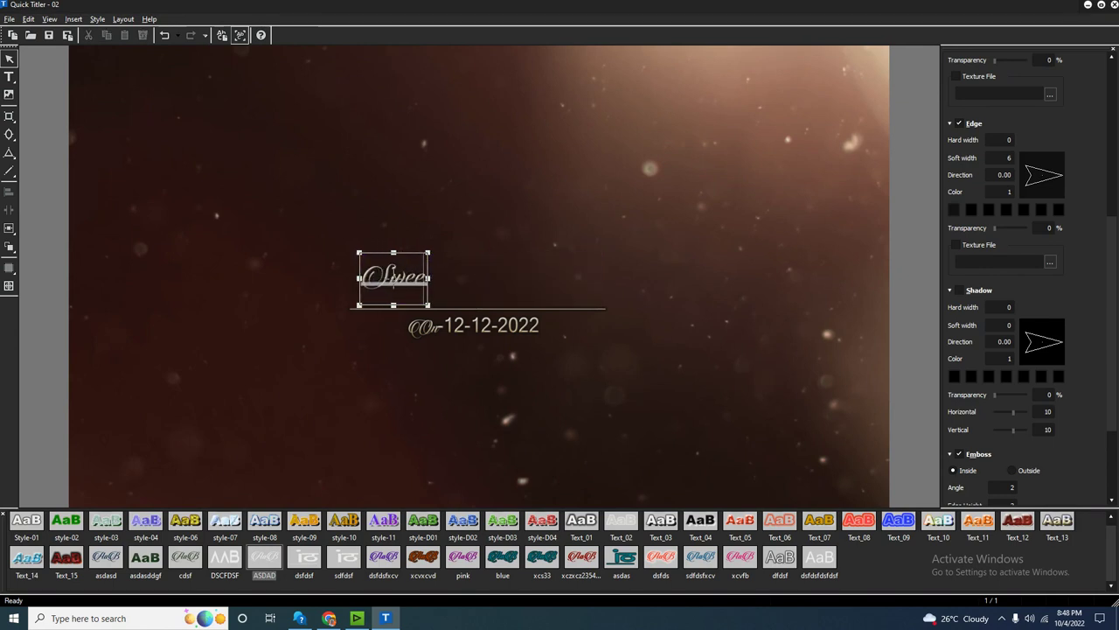
pyautogui.write('t Couple')
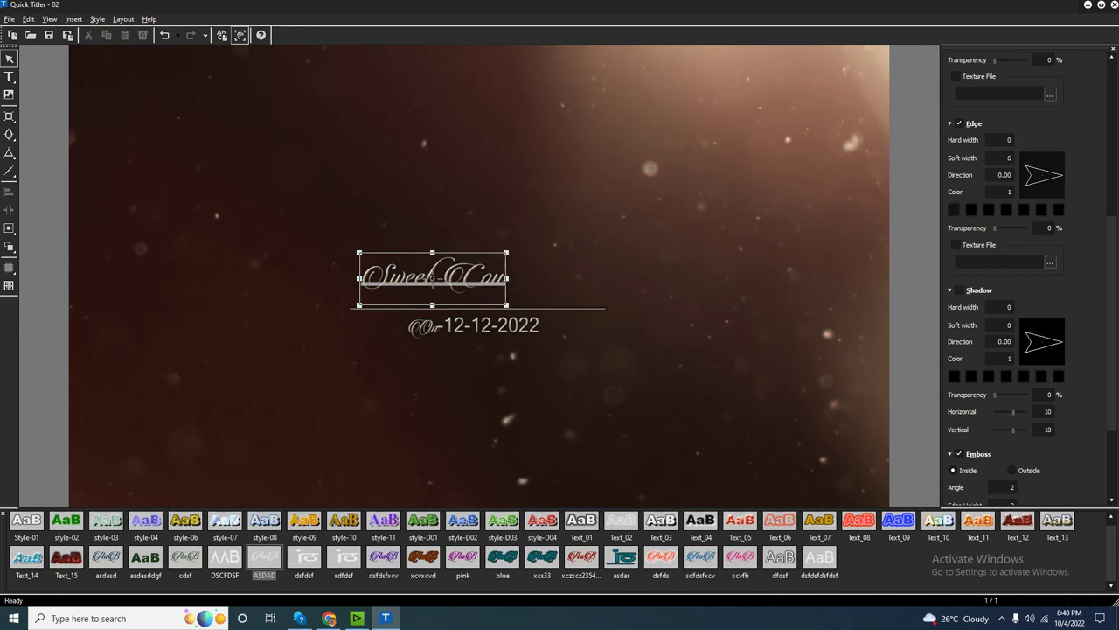
pyautogui.press('Escape')
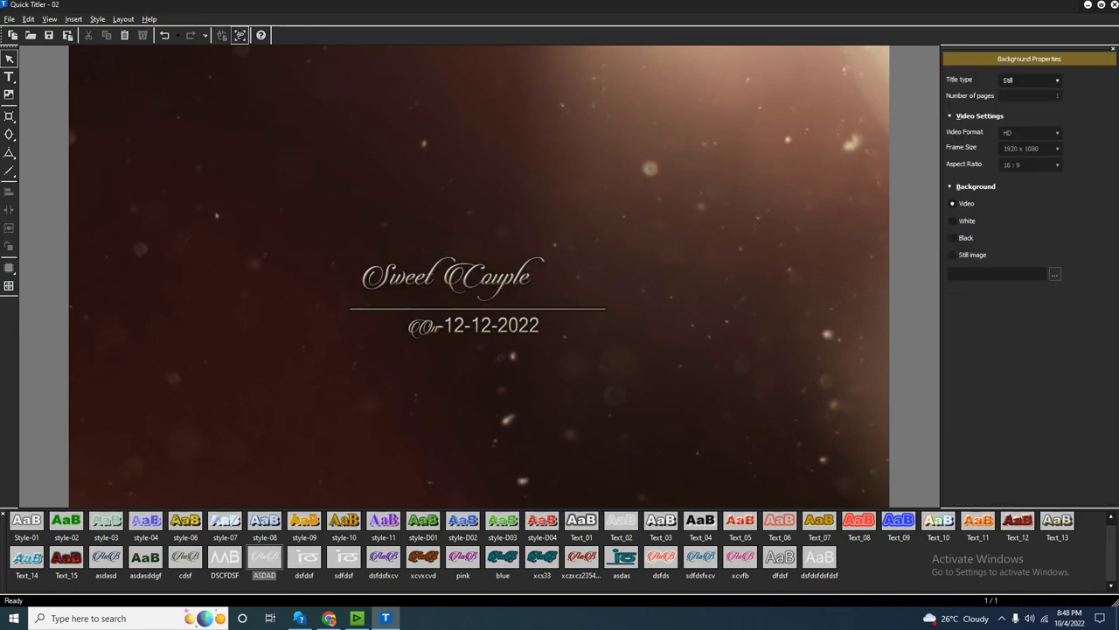
pyautogui.click(534, 257)
pyautogui.moveTo(451, 278); pyautogui.dragTo(473, 278)
# Replace the date line with the couple's names joined by 'Weds' and move it left and down.
pyautogui.click(473, 328)
pyautogui.doubleClick(473, 326)
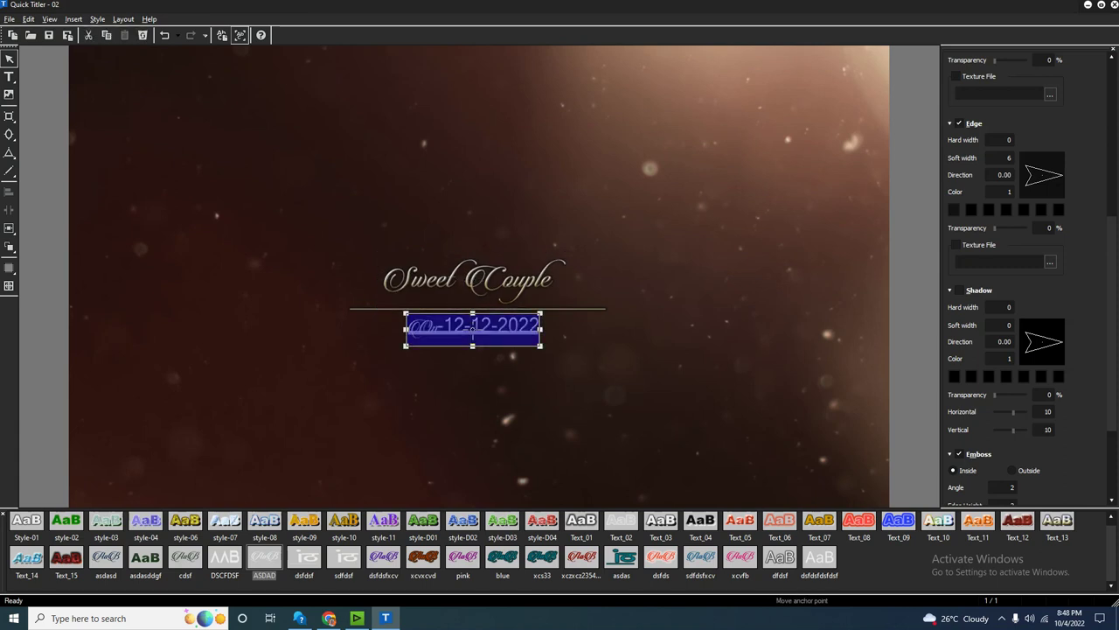
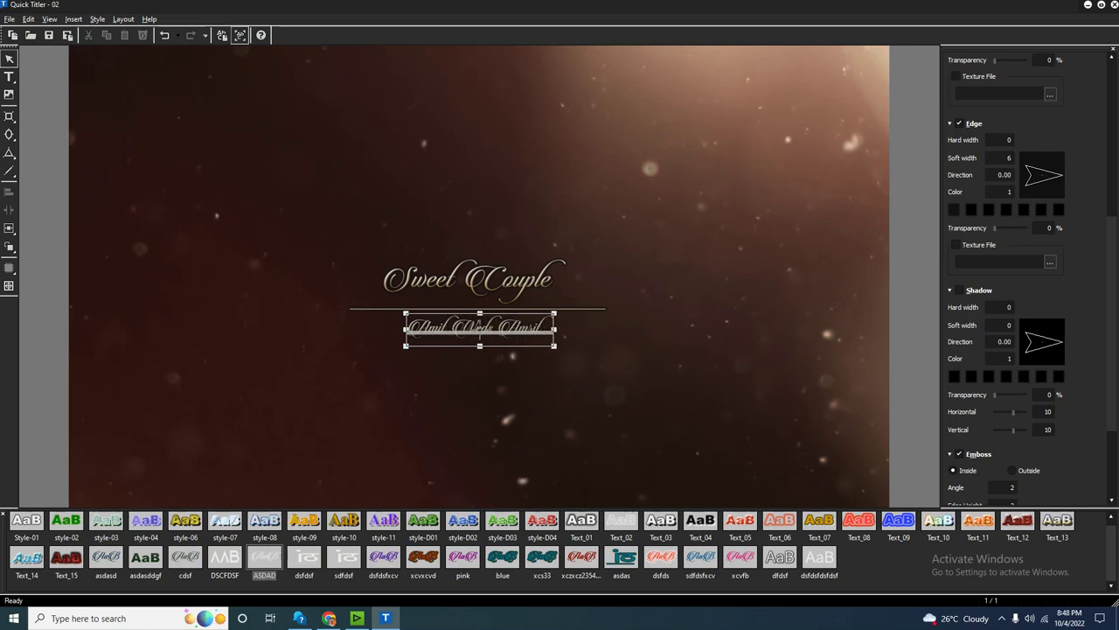
pyautogui.click(479, 325)
pyautogui.moveTo(478, 325); pyautogui.dragTo(392, 337)
# Delete the ornament line, move the names line into its place, and stretch it wider.
pyautogui.click(477, 308)
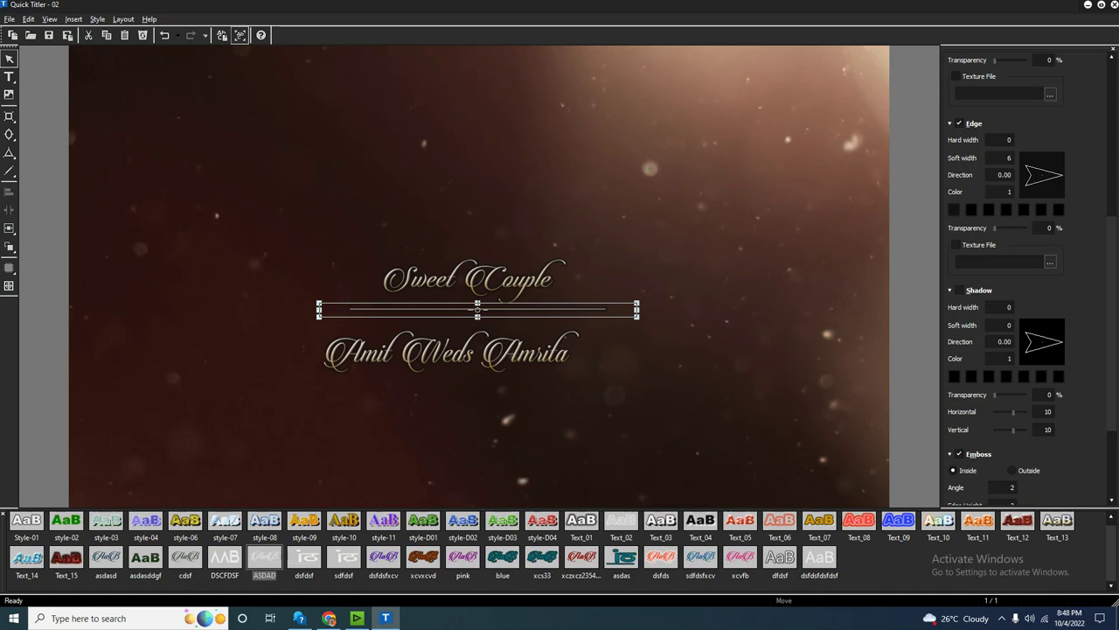
pyautogui.press('Delete')
pyautogui.click(451, 359)
pyautogui.moveTo(451, 359); pyautogui.dragTo(451, 339)
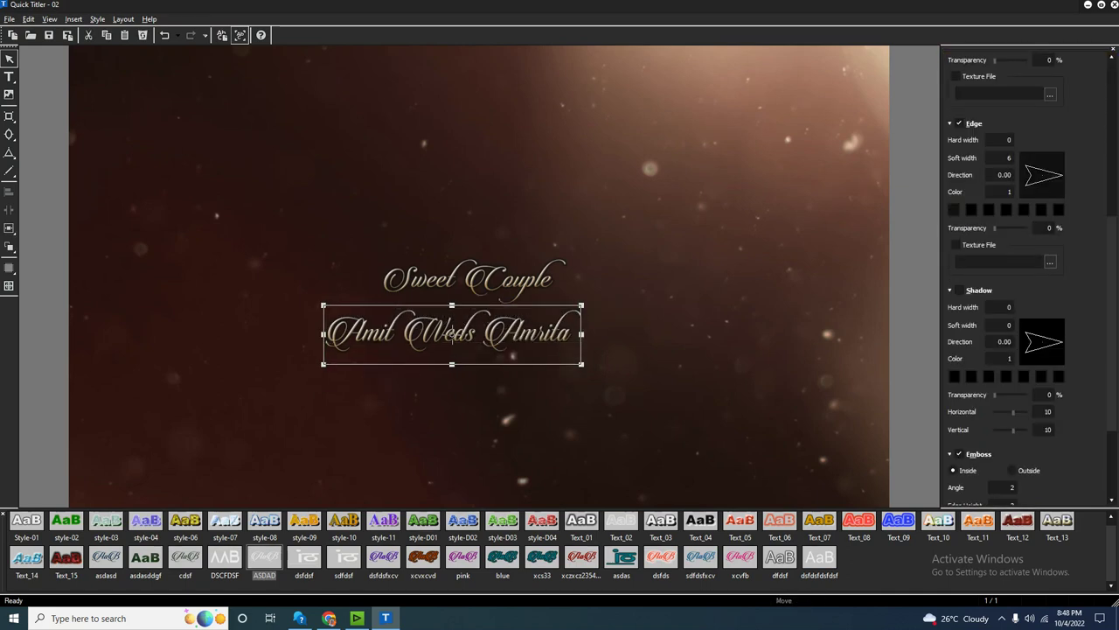
pyautogui.moveTo(582, 334); pyautogui.dragTo(623, 334)
# Reposition Sweet Couple and the names line so Sweet Couple sits just above the names.
pyautogui.click(470, 278)
pyautogui.moveTo(470, 278); pyautogui.dragTo(461, 205)
pyautogui.click(474, 342)
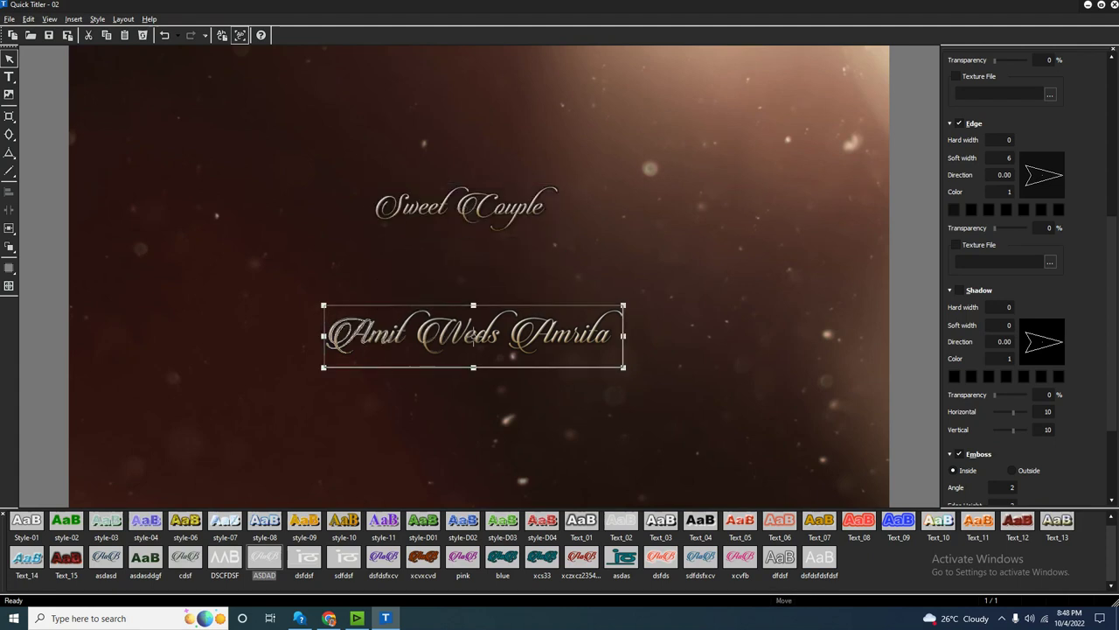
pyautogui.moveTo(473, 342); pyautogui.dragTo(462, 308)
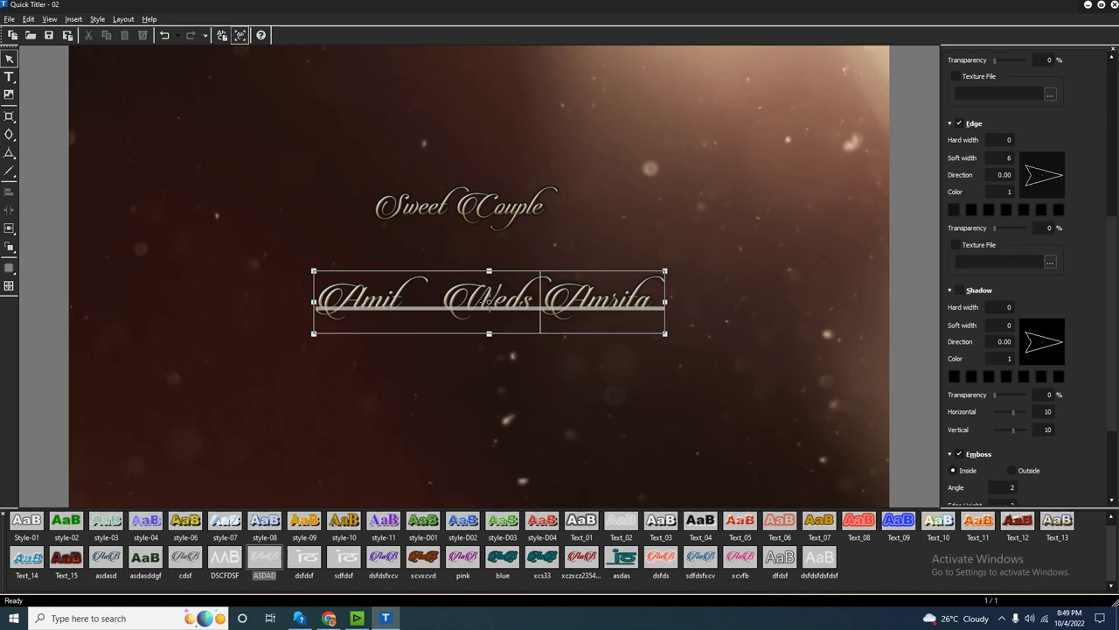
pyautogui.moveTo(463, 205); pyautogui.dragTo(492, 237)
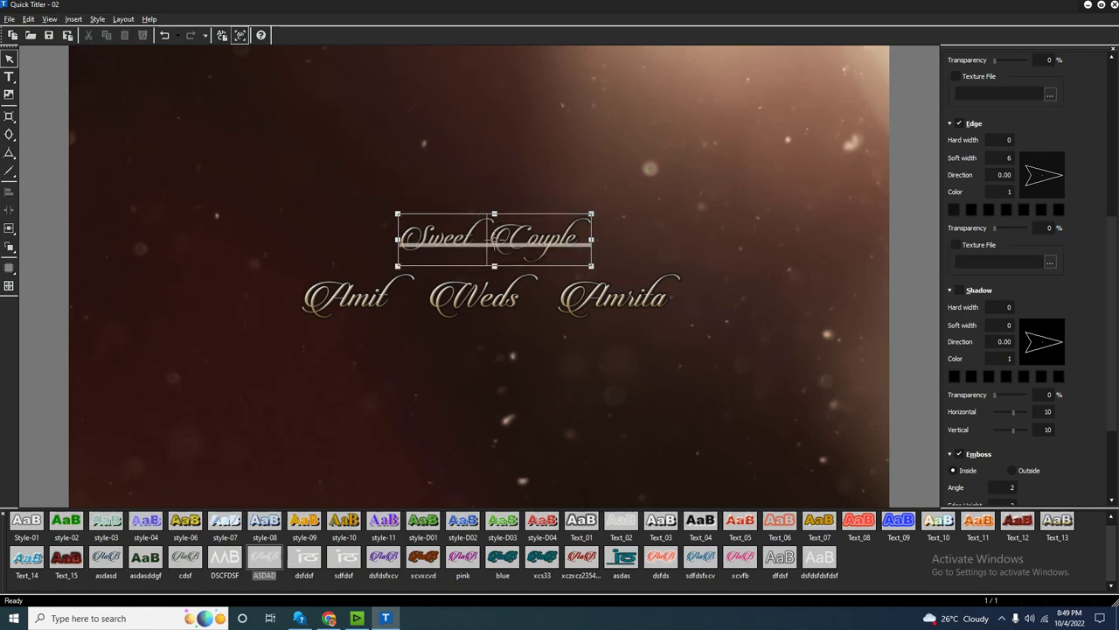
# Remove the stray leading character before 'Sweet Couple' and deselect the title.
pyautogui.doubleClick(499, 238)
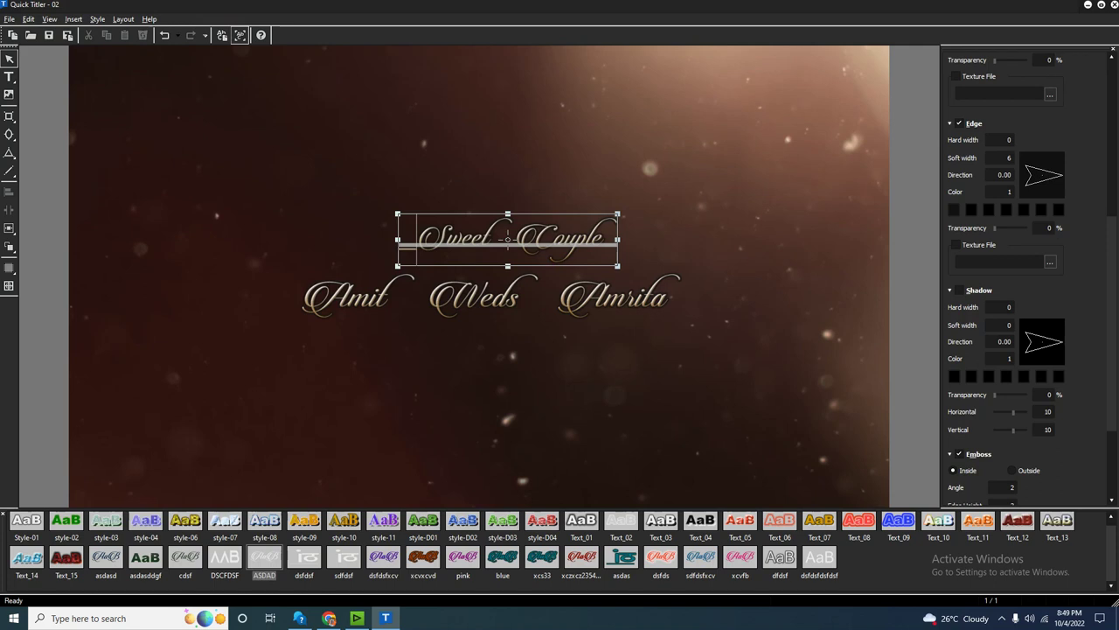
pyautogui.press('BackSpace')
pyautogui.write('~')
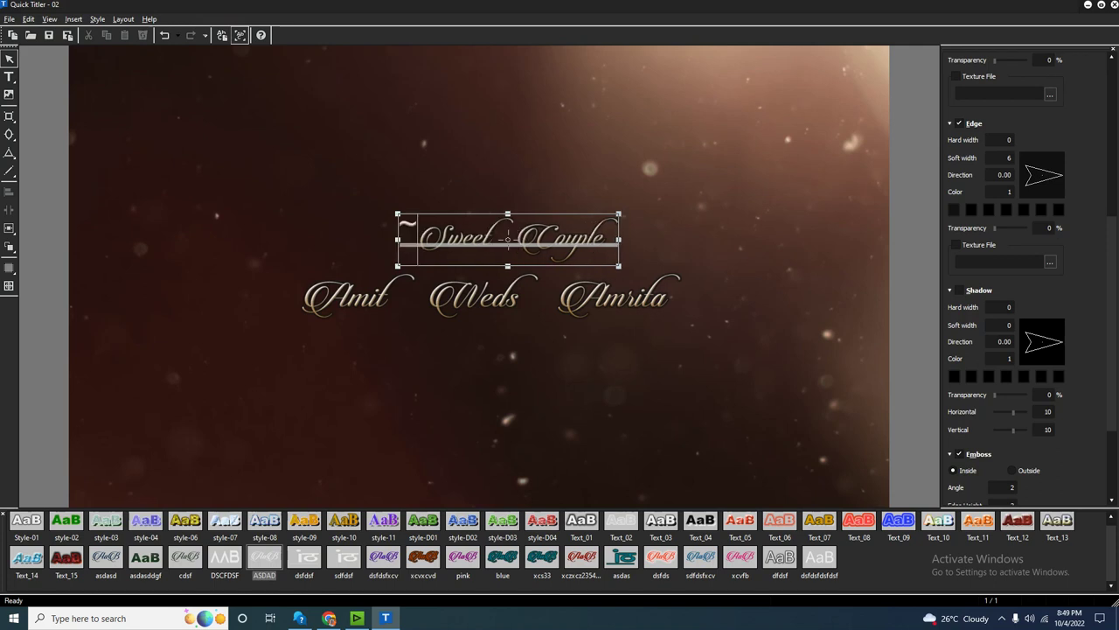
pyautogui.press('BackSpace')
pyautogui.press('Escape')
pyautogui.click(497, 238)
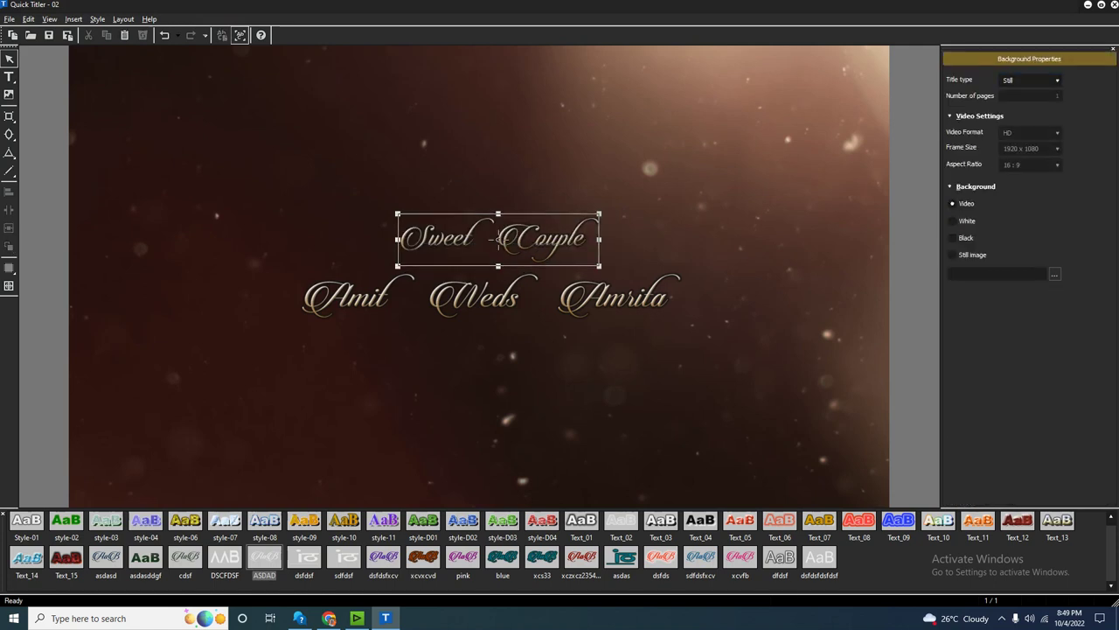
pyautogui.press('Escape')
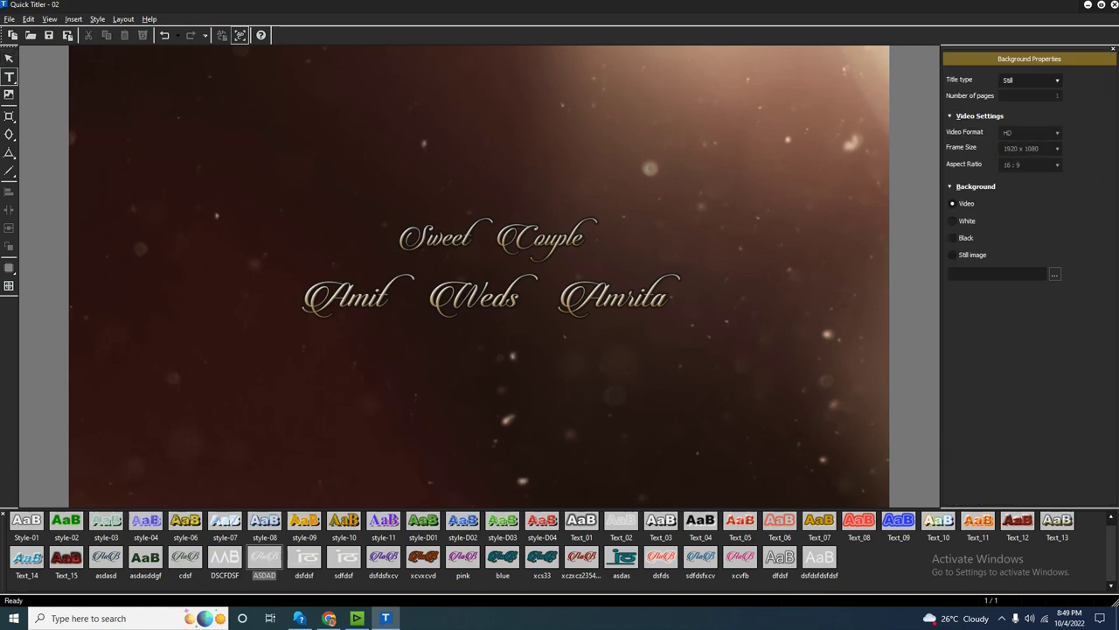
# Add a line of dashes and give it Sweet Couple's gold look, saved as a new style.
pyautogui.click(170, 158)
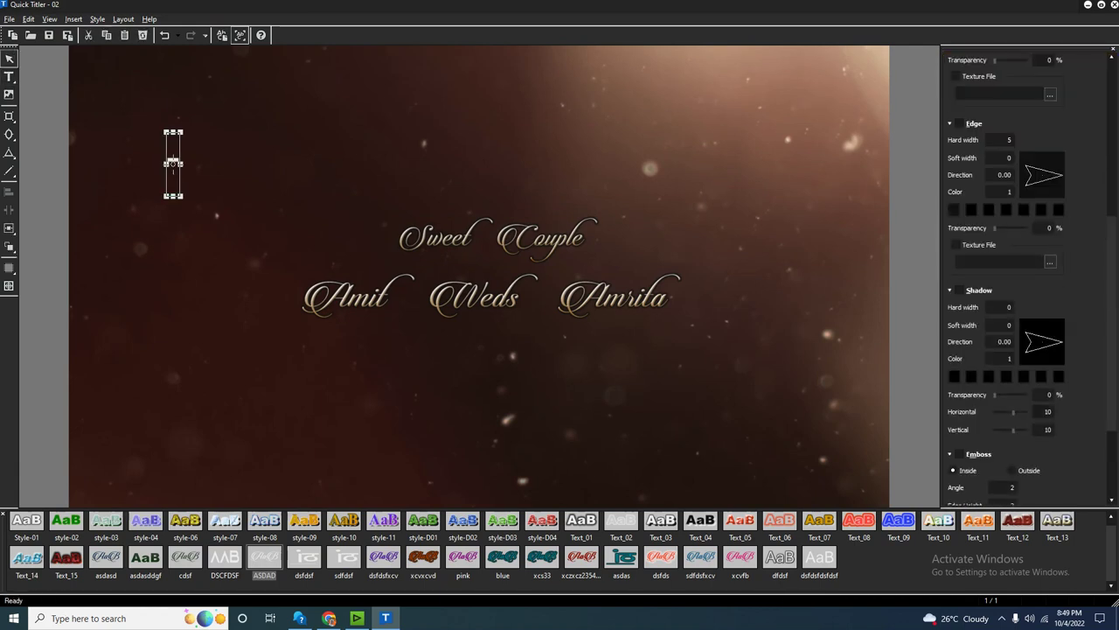
pyautogui.write('---------------')
pyautogui.click(495, 238)
pyautogui.hotkey('ctrl', 'shift', 's')
pyautogui.write('fgdgdfj')
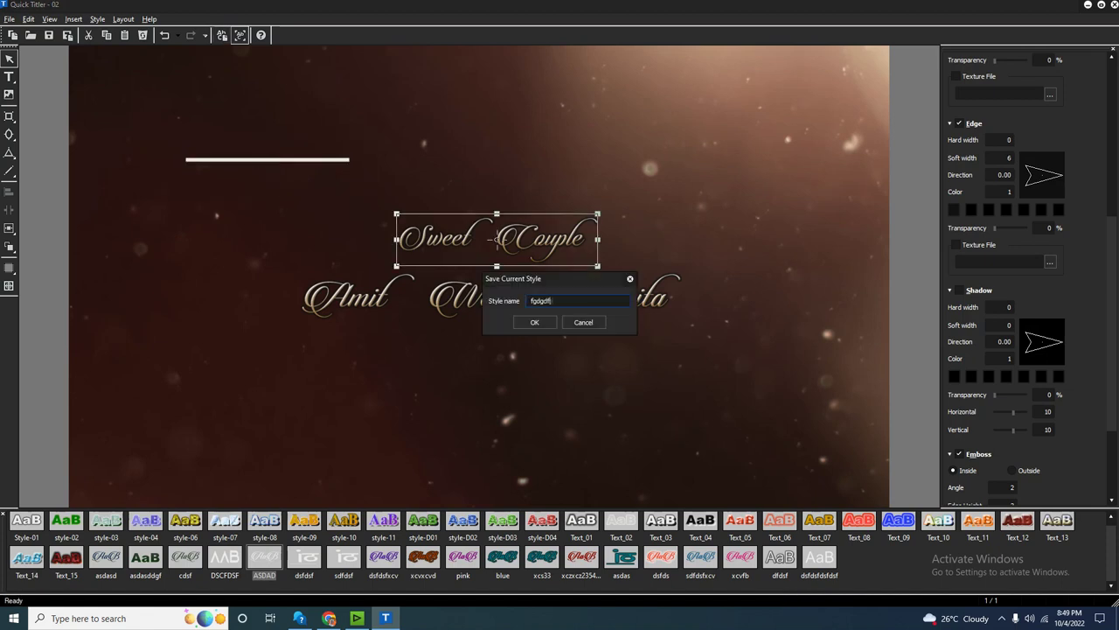
pyautogui.press('Return')
pyautogui.click(242, 131)
pyautogui.click(267, 161)
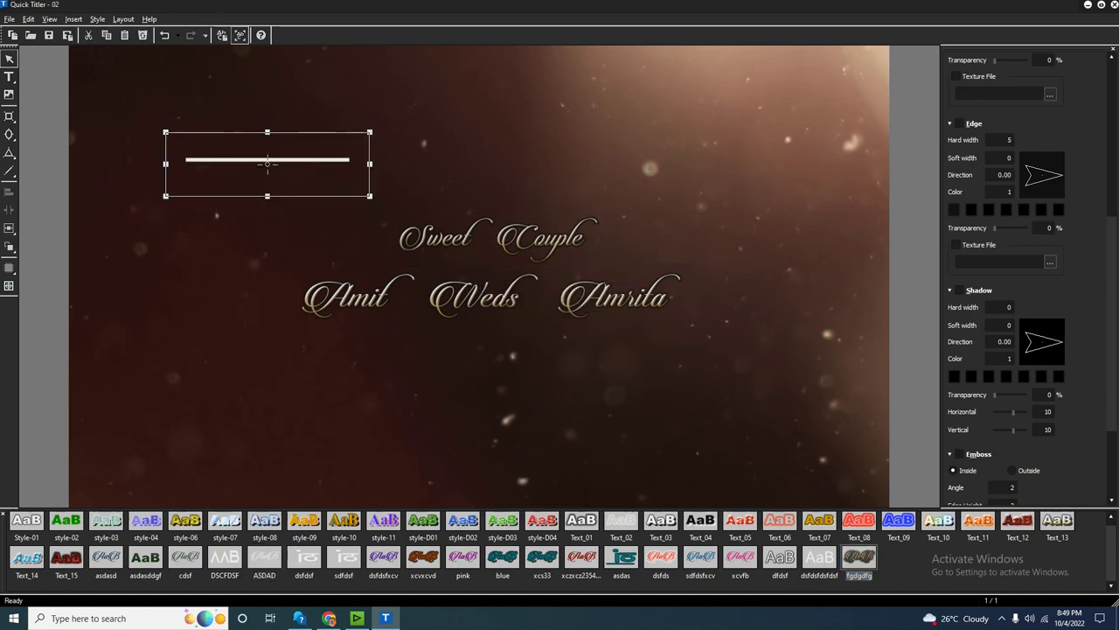
pyautogui.click(858, 557)
# Move the dash line between Sweet Couple and the names, stretching it wider.
pyautogui.moveTo(229, 138); pyautogui.dragTo(406, 277)
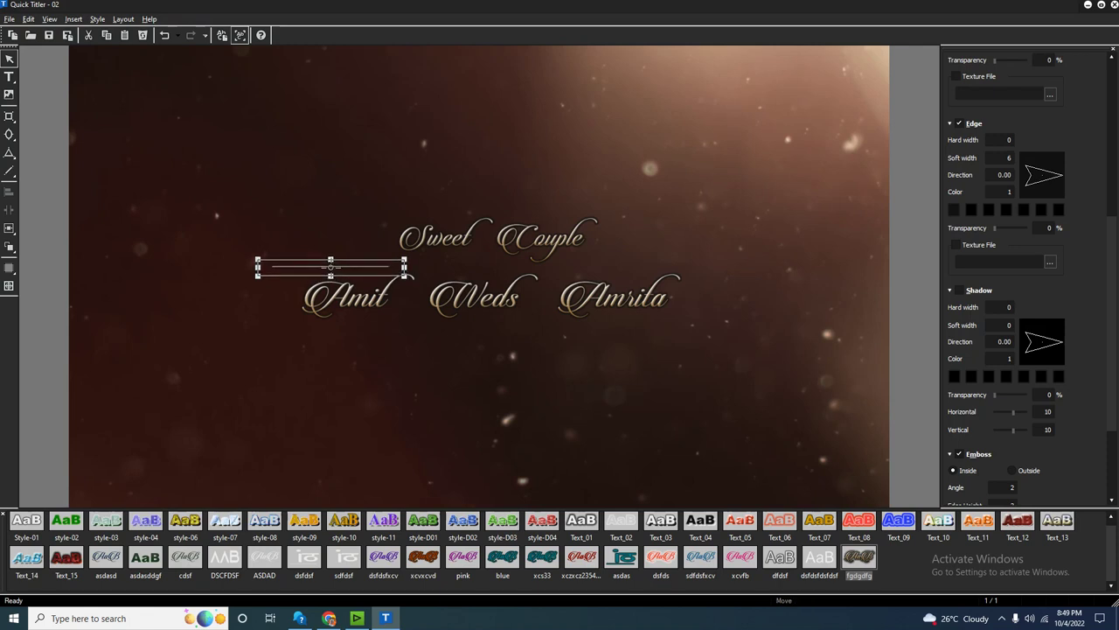
pyautogui.moveTo(408, 277); pyautogui.dragTo(474, 276)
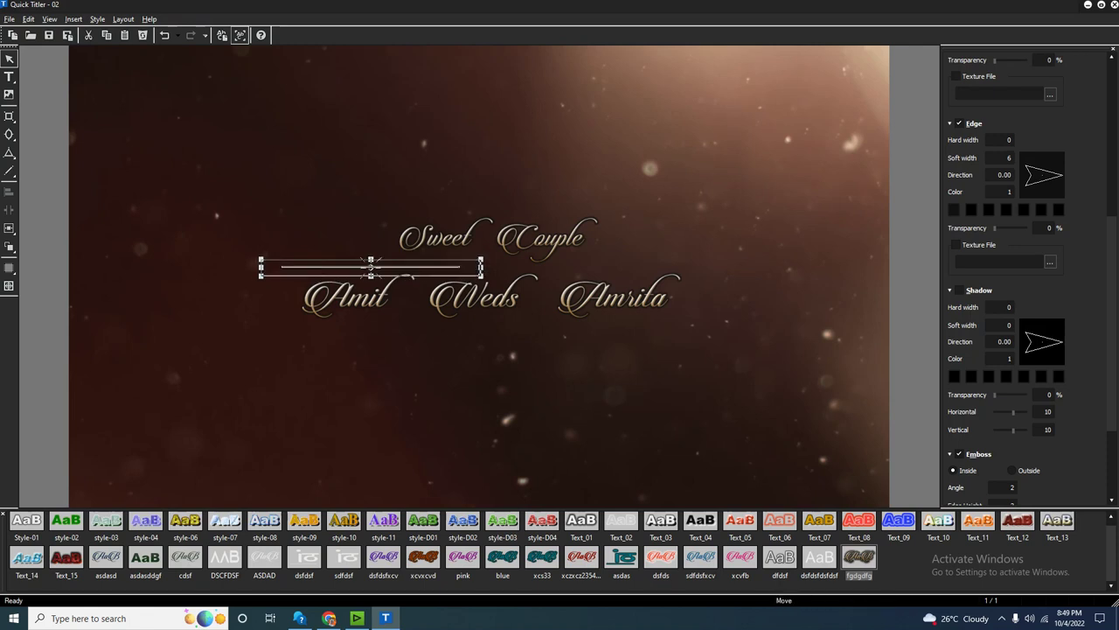
pyautogui.click(495, 237)
pyautogui.moveTo(495, 237)
pyautogui.mouseDown()
pyautogui.moveTo(472, 237)
pyautogui.moveTo(478, 245)
pyautogui.mouseUp()
pyautogui.click(362, 271)
pyautogui.moveTo(362, 270); pyautogui.dragTo(362, 268)
# Lengthen the dash line under Sweet Couple and shift Sweet Couple slightly right and up.
pyautogui.moveTo(472, 269); pyautogui.dragTo(694, 270)
pyautogui.moveTo(252, 270); pyautogui.dragTo(270, 269)
pyautogui.moveTo(694, 269)
pyautogui.mouseDown()
pyautogui.moveTo(724, 269)
pyautogui.moveTo(702, 270)
pyautogui.mouseUp()
pyautogui.click(476, 247)
pyautogui.moveTo(476, 247); pyautogui.dragTo(497, 240)
pyautogui.press('Escape')
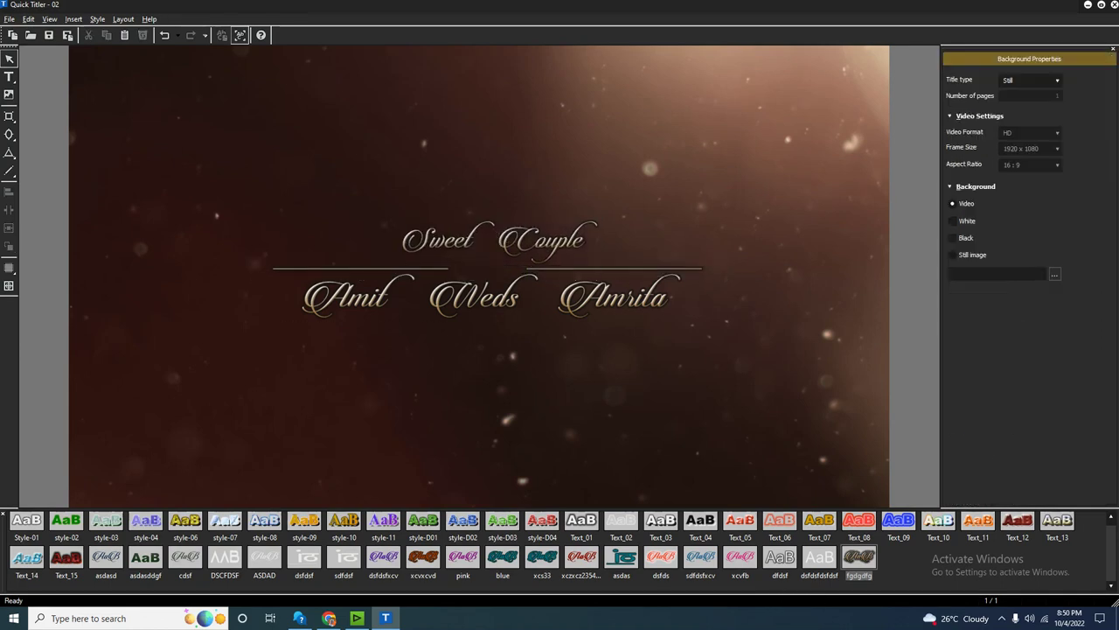
# Select all three title objects together a few times to check the layout.
pyautogui.hotkey('ctrl', 'a')
pyautogui.press('Escape')
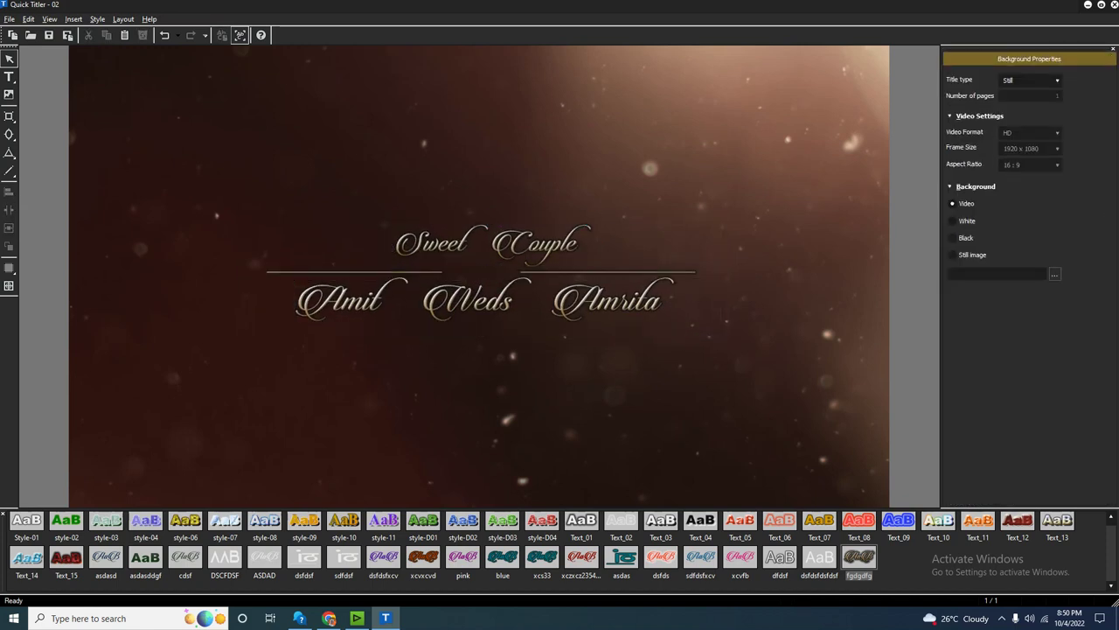
pyautogui.hotkey('ctrl', 'a')
pyautogui.press('Escape')
pyautogui.hotkey('ctrl', 'a')
pyautogui.press('Escape')
# Save the title as 03 with Save As and return to EDIUS.
pyautogui.hotkey('alt', 'f')
pyautogui.press('Down')
pyautogui.press('Down')
pyautogui.press('Down')
pyautogui.press('Down')
pyautogui.press('Return')
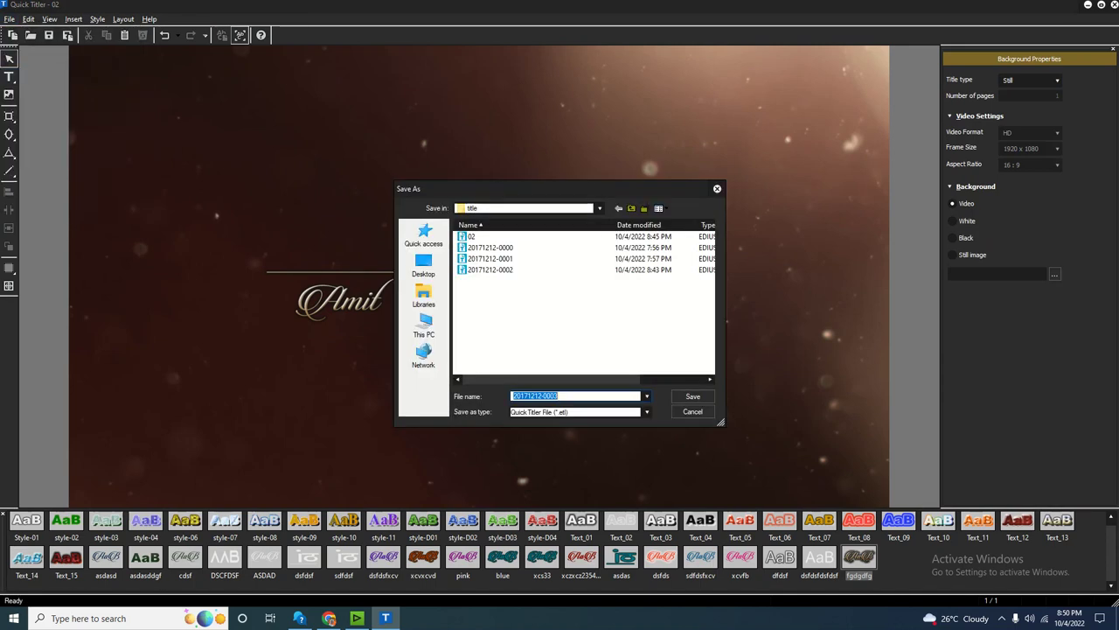
pyautogui.write('0')
pyautogui.press('Return')
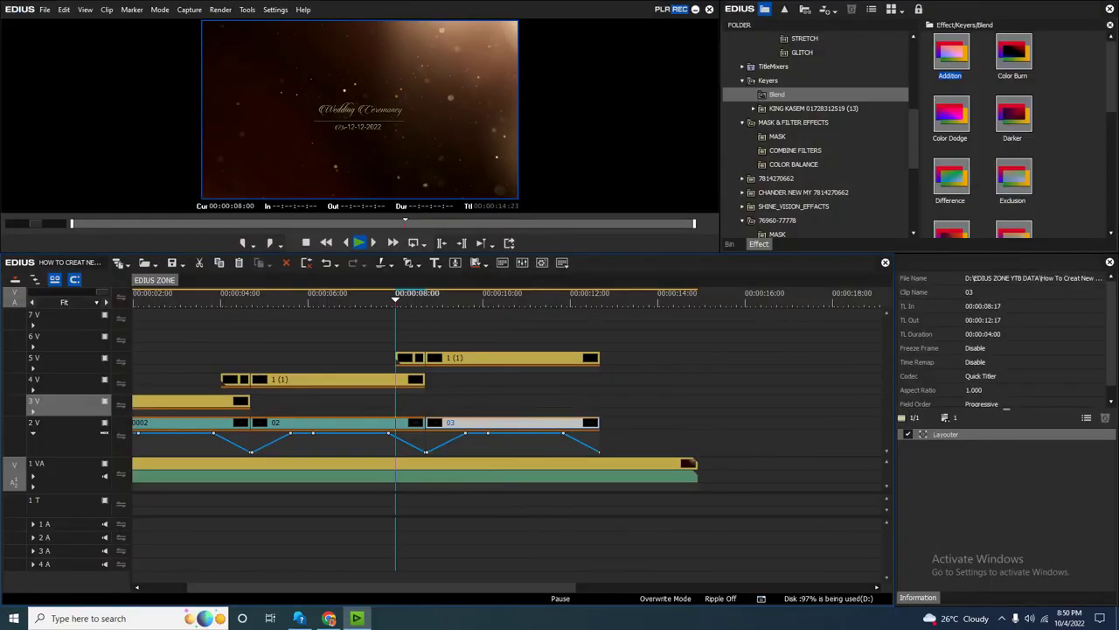
pyautogui.press('space')
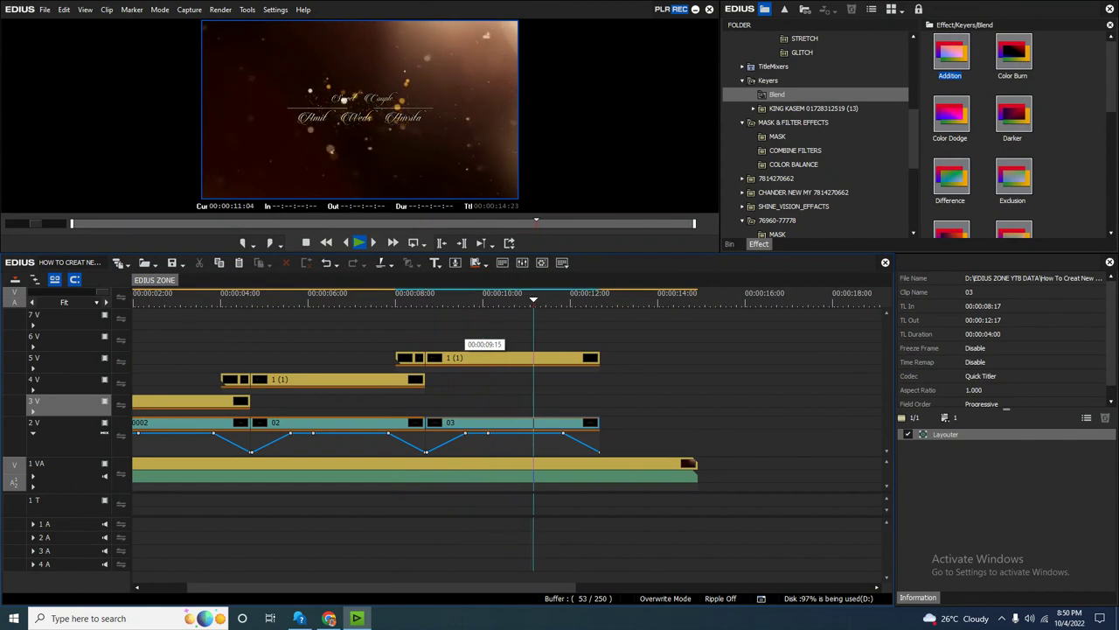
pyautogui.press('space')
pyautogui.scroll(-1, 219, 315)
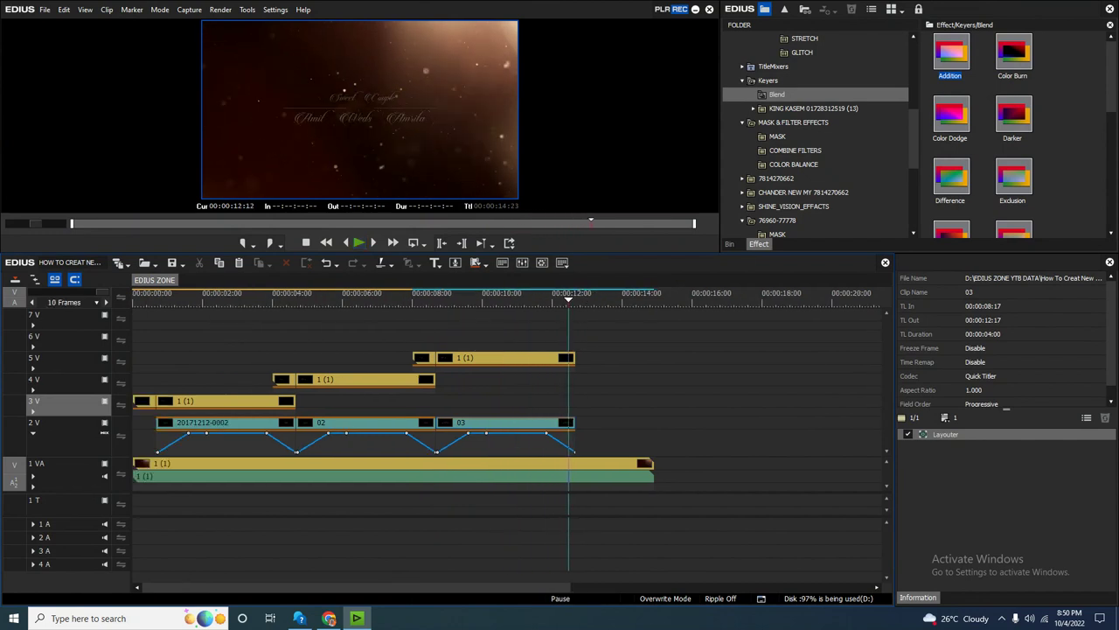
pyautogui.moveTo(572, 426); pyautogui.dragTo(476, 424)
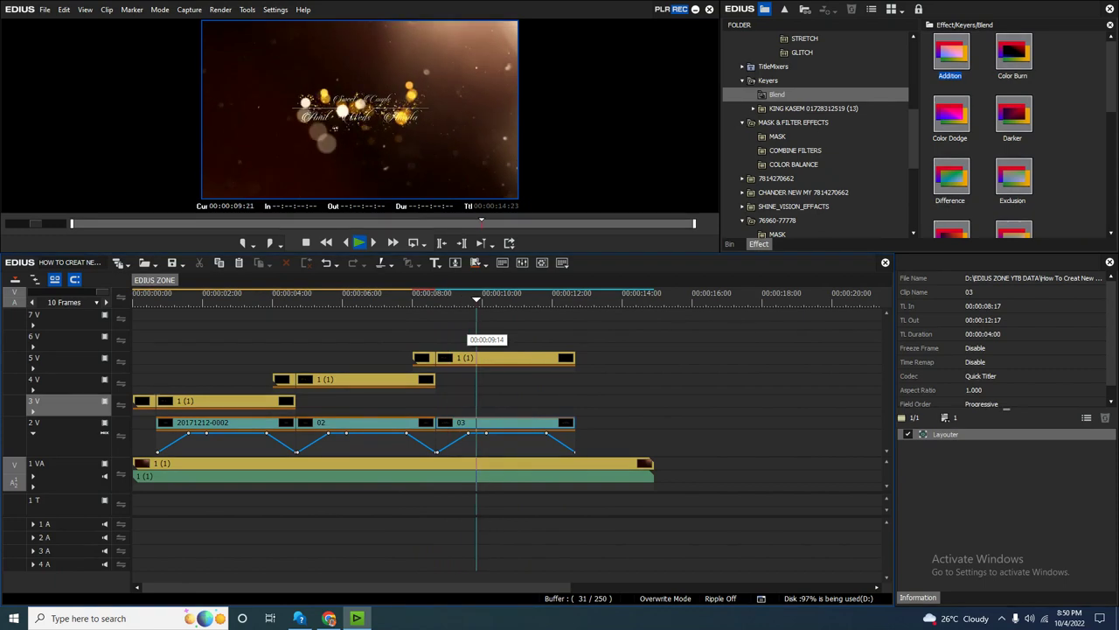
pyautogui.press('space')
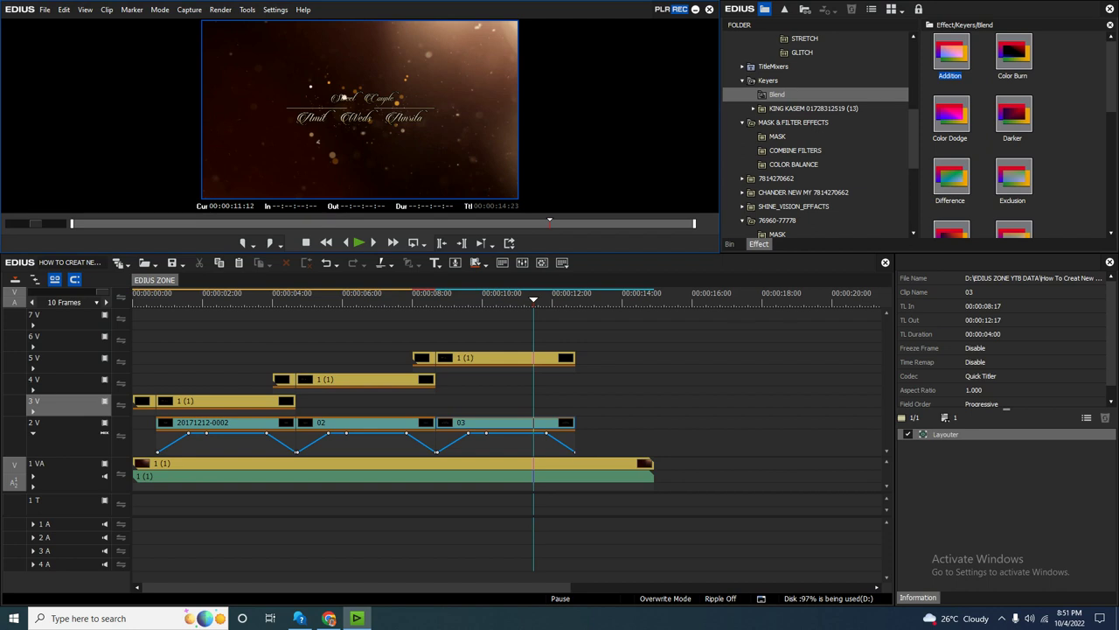
pyautogui.moveTo(534, 299); pyautogui.dragTo(449, 299)
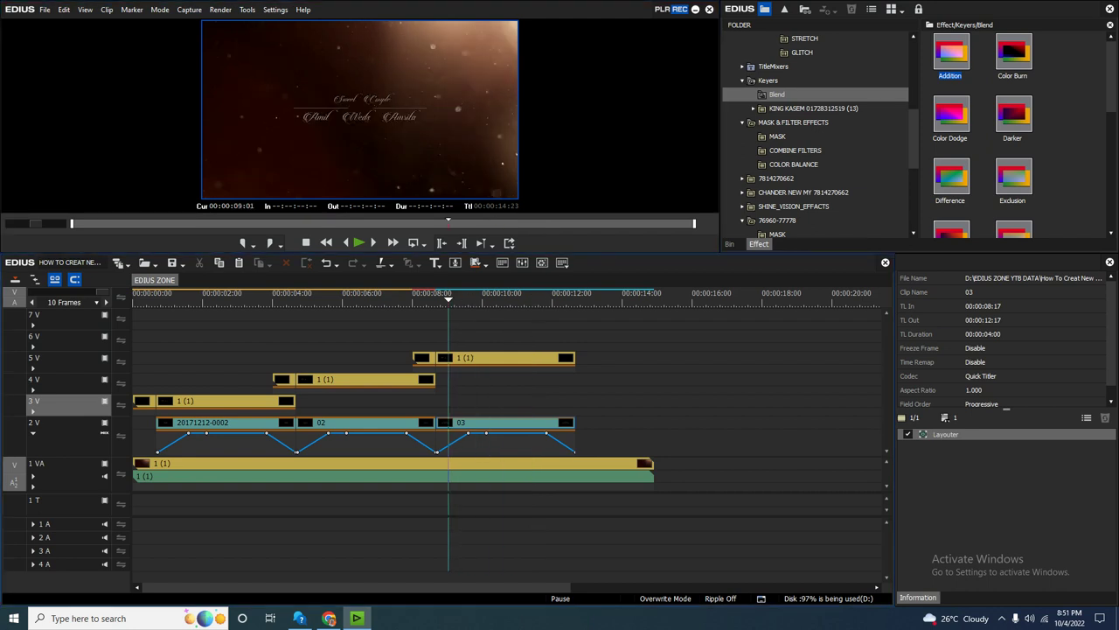
# Browse the couple photos in the bin's Footage folder to the one with the woman in red.
pyautogui.press('b')
pyautogui.click(781, 66)
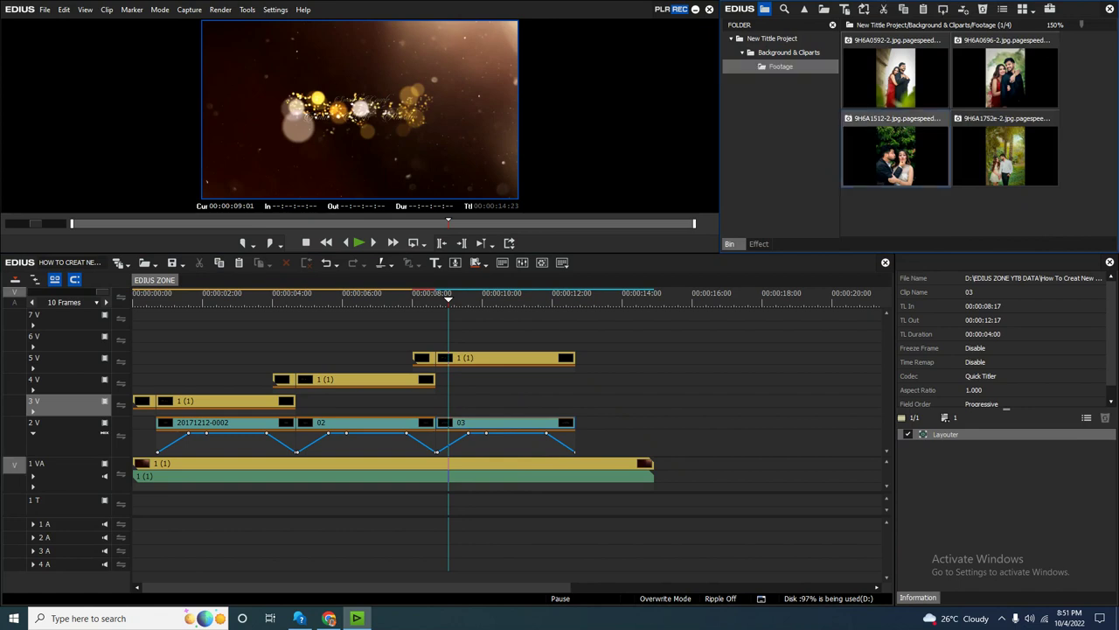
pyautogui.press('Return')
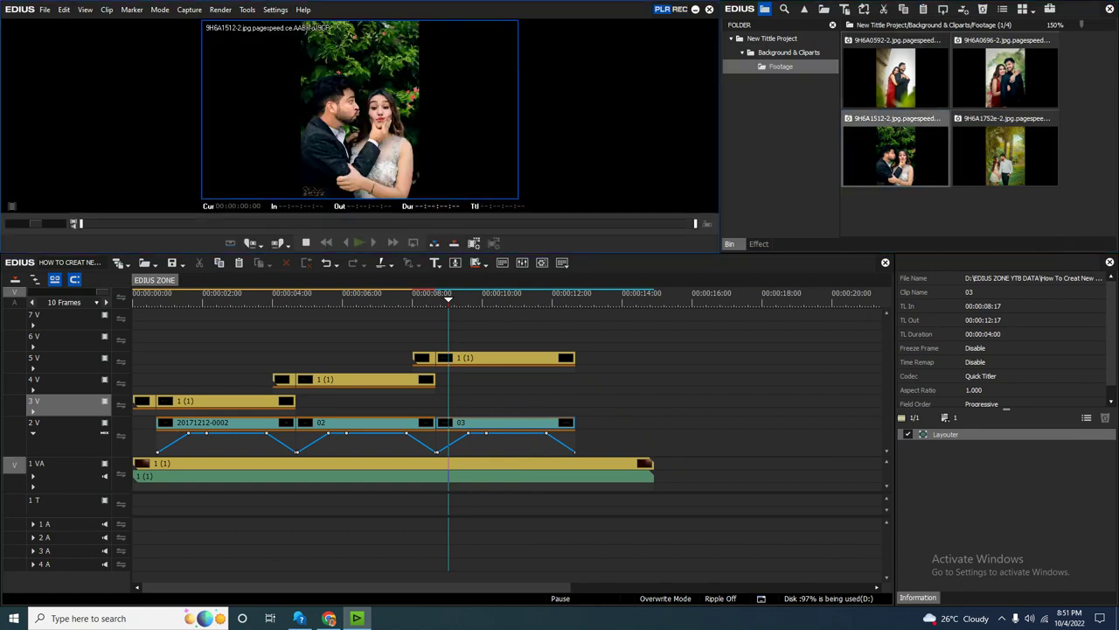
pyautogui.press('Up')
pyautogui.press('Right')
pyautogui.press('Down')
pyautogui.press('Left')
pyautogui.press('Up')
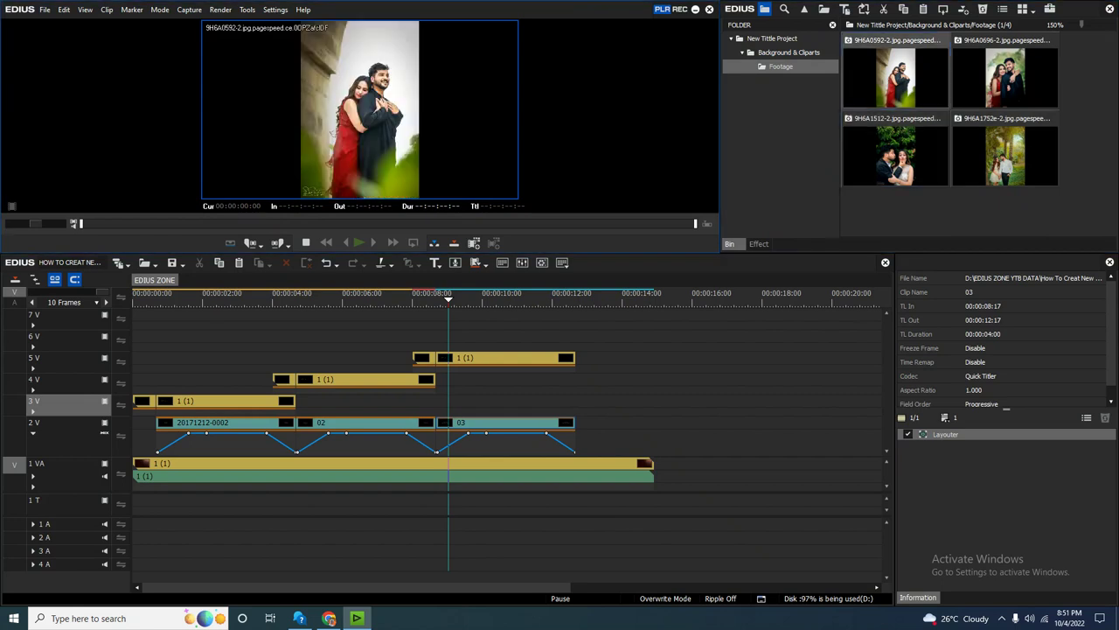
pyautogui.press('Right')
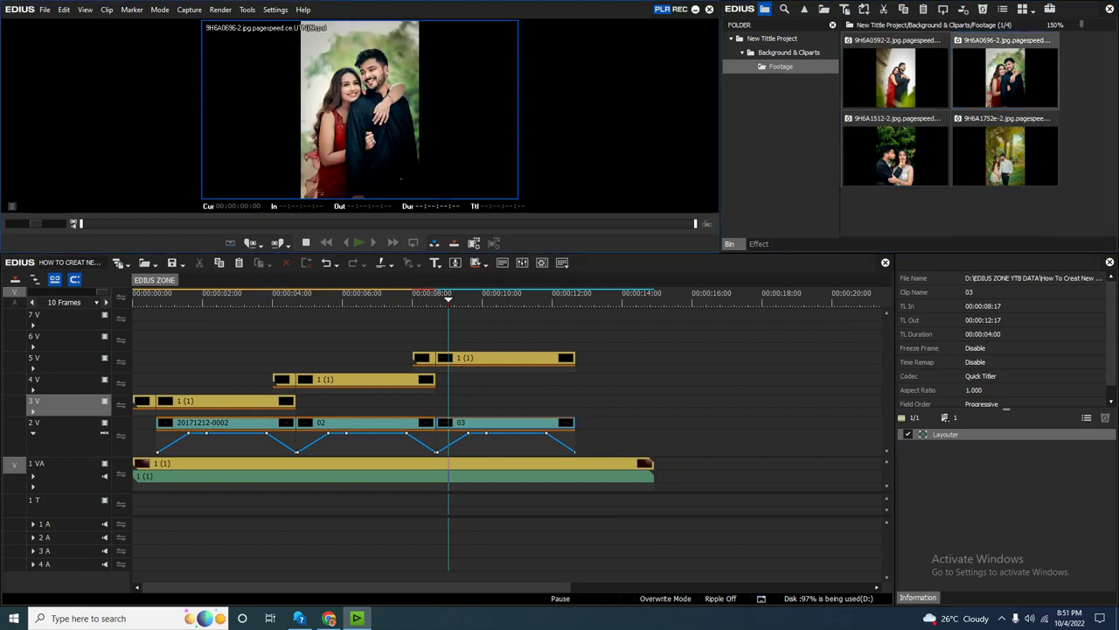
# Place 9H6A0696-2.jpg on track 3V aligned with clip 03 and play it over the title.
pyautogui.moveTo(1006, 79); pyautogui.dragTo(437, 400)
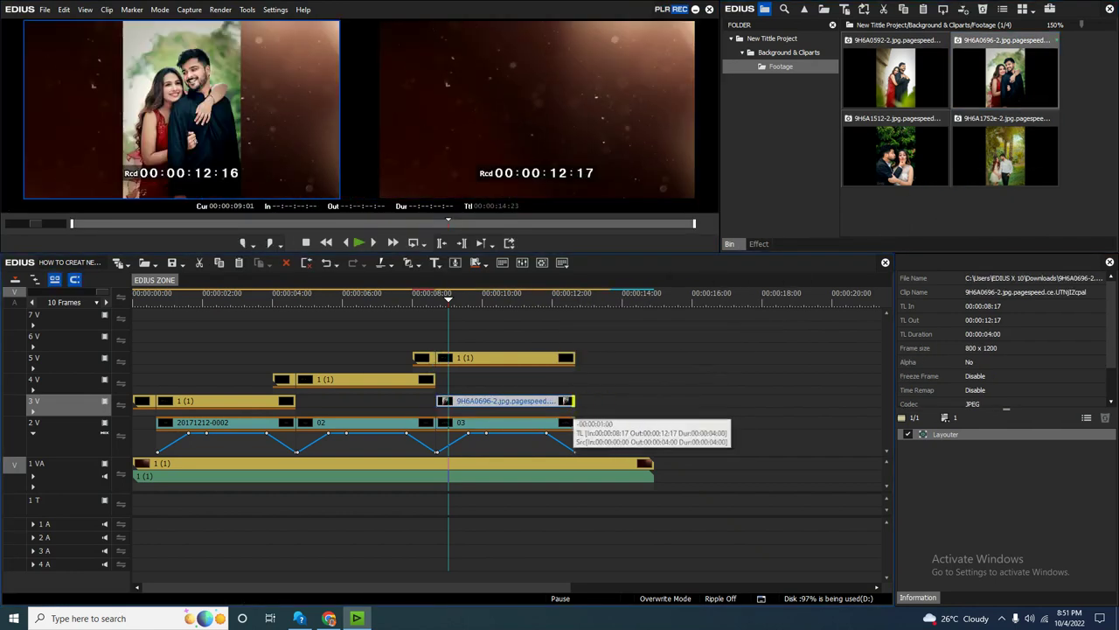
pyautogui.moveTo(513, 295); pyautogui.dragTo(500, 295)
pyautogui.click(450, 296)
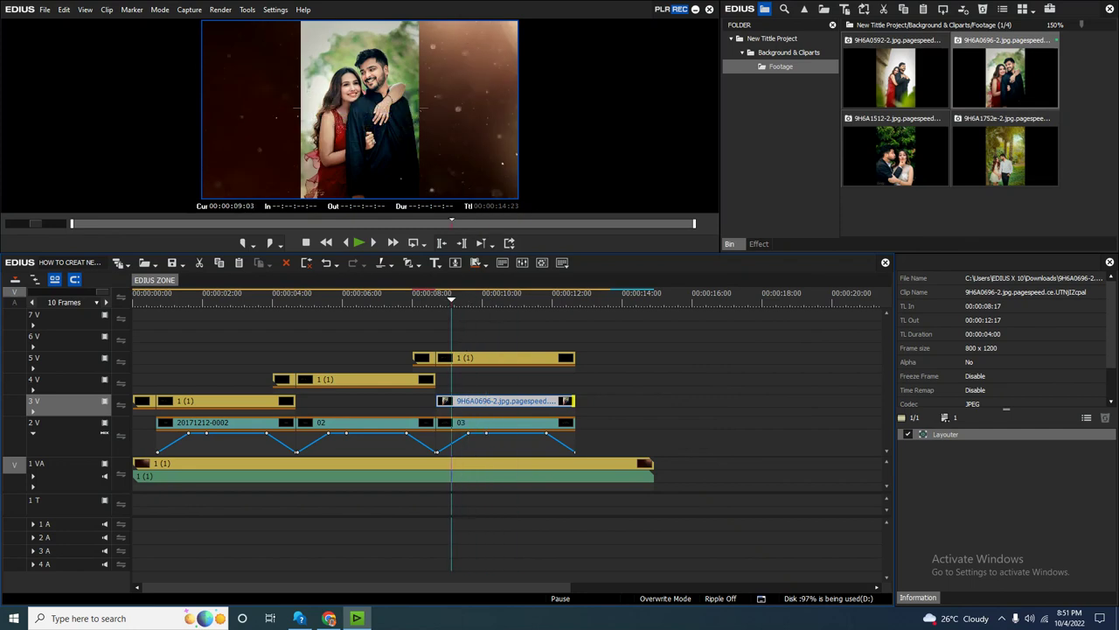
pyautogui.press('space')
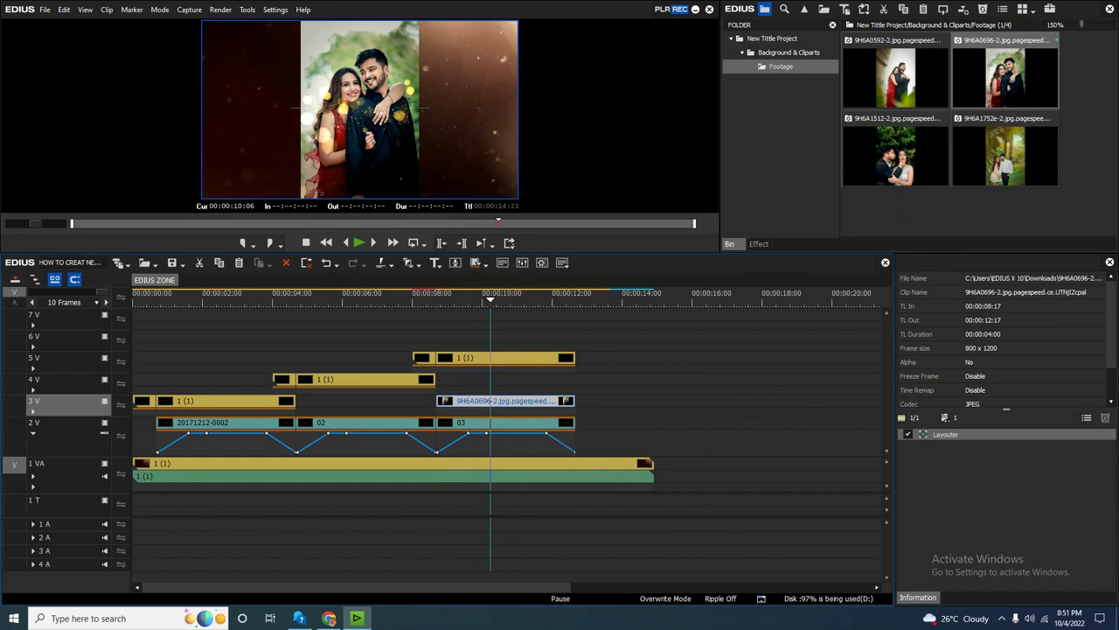
pyautogui.press('Escape')
pyautogui.press('Right')
pyautogui.press('Right')
pyautogui.press('Right')
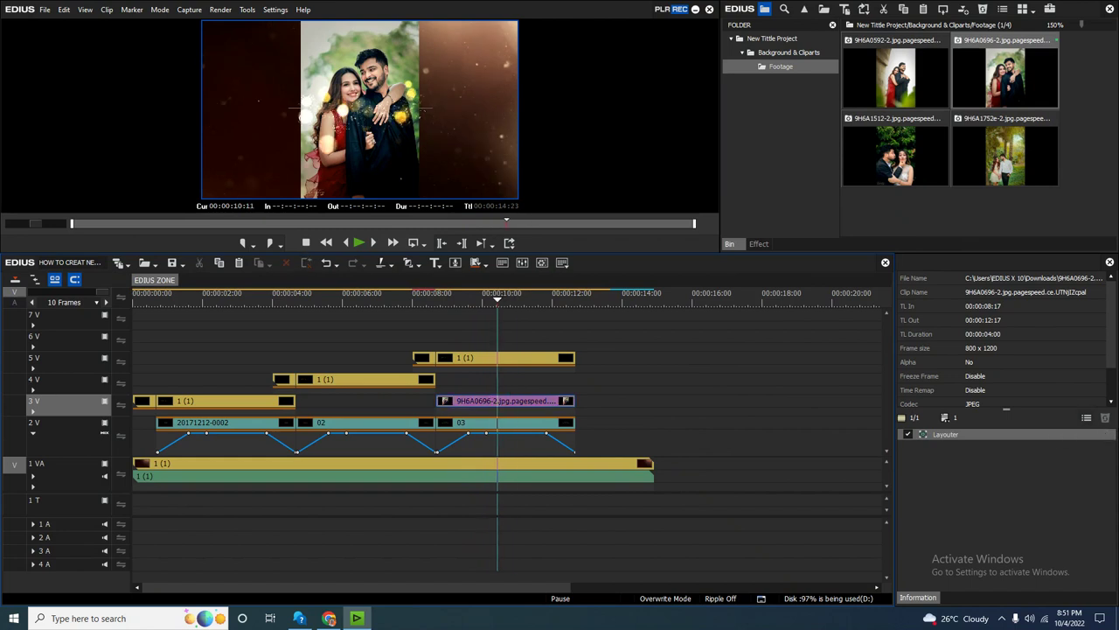
pyautogui.click(505, 400)
# Feather the couple photo's edges into the background in Layouter.
pyautogui.press('F7')
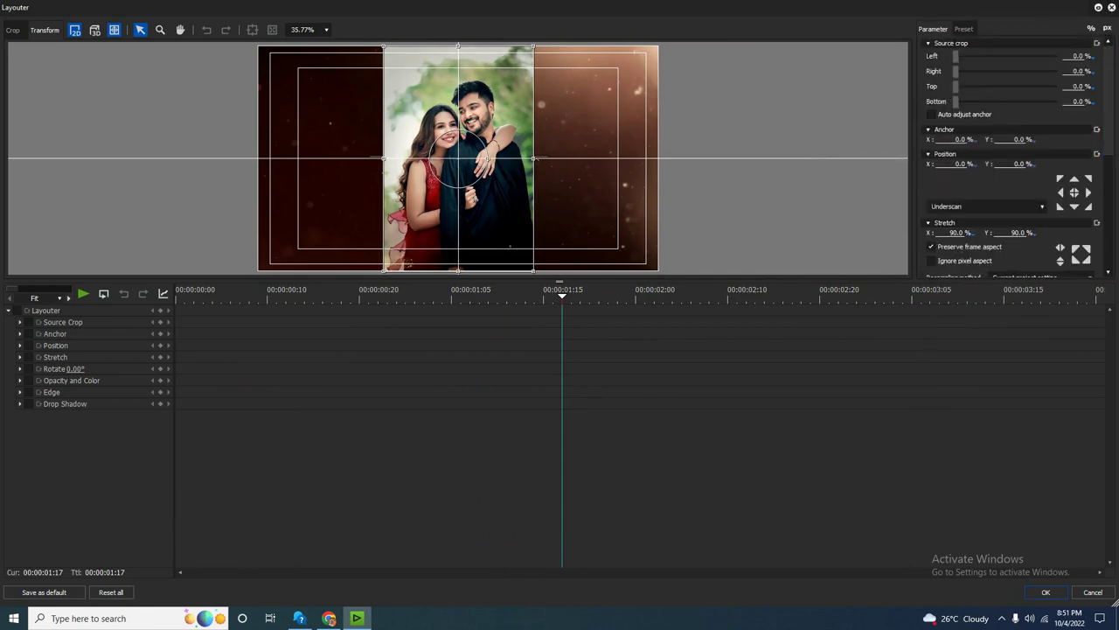
pyautogui.scroll(-5, 1010, 157)
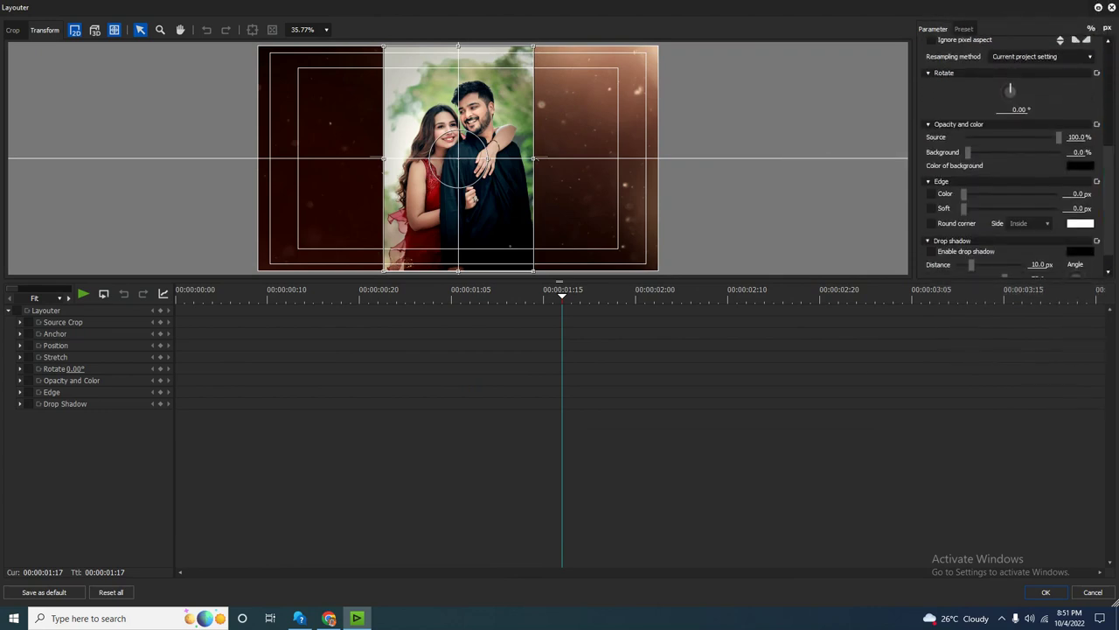
pyautogui.moveTo(963, 208); pyautogui.dragTo(1043, 208)
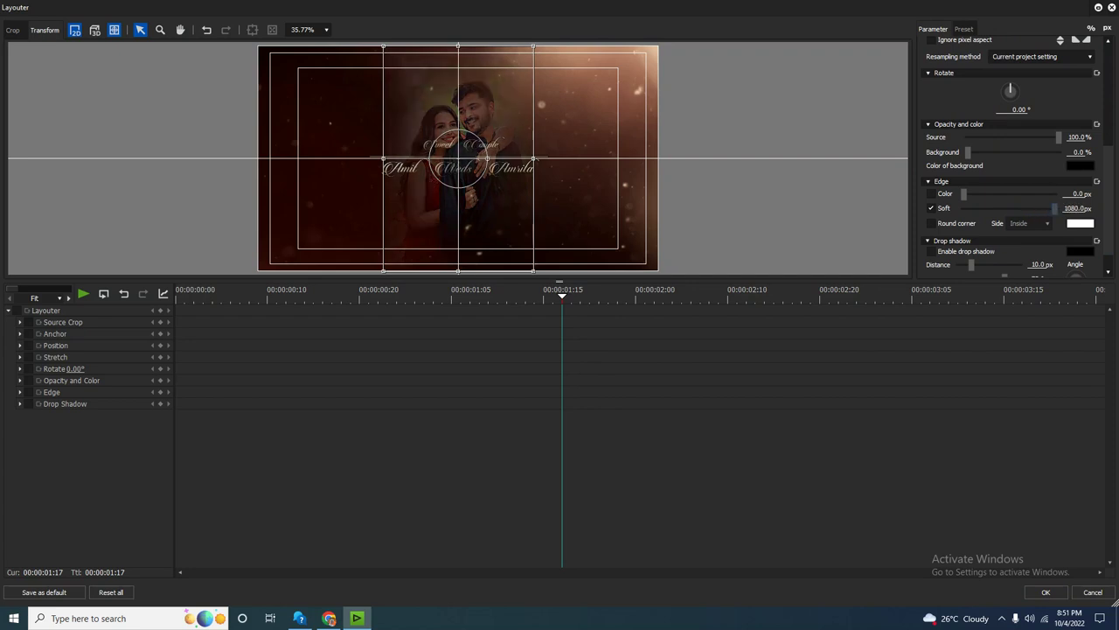
# Crop the photo to Left 5.3%, Right 2.3%, Top 11.80%, Bottom 5.9%, then preview it.
pyautogui.click(12, 30)
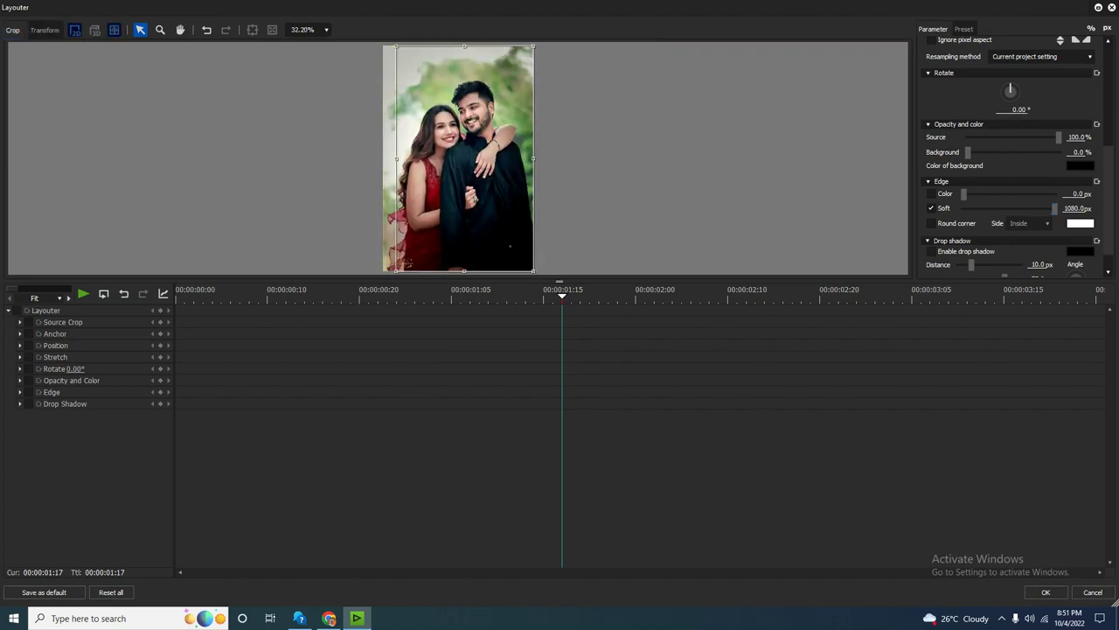
pyautogui.moveTo(534, 158); pyautogui.dragTo(531, 158)
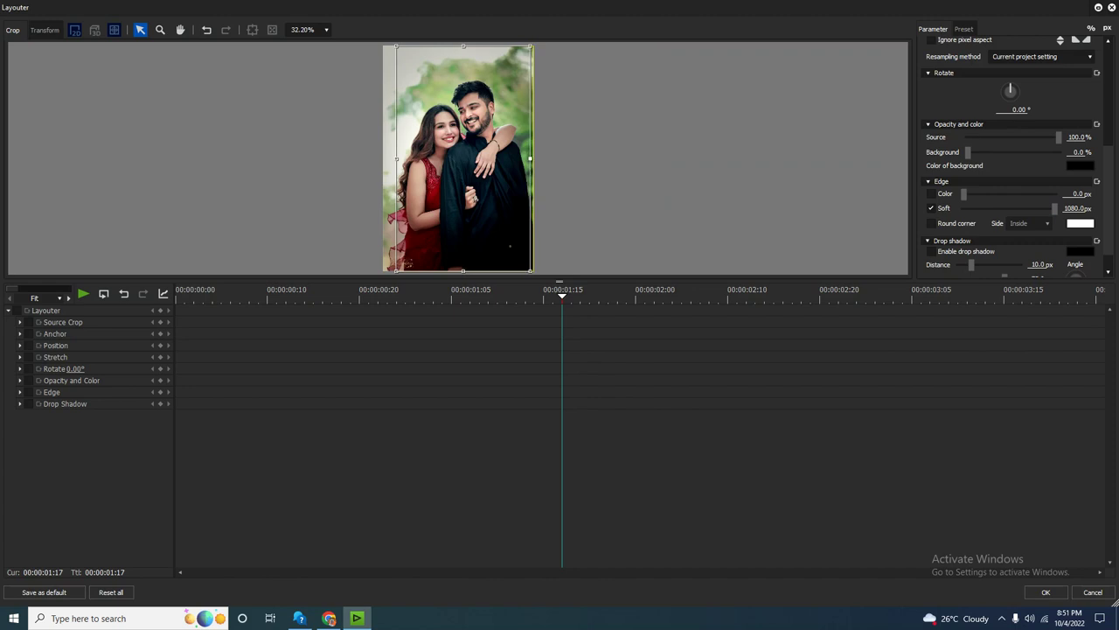
pyautogui.moveTo(397, 158); pyautogui.dragTo(392, 158)
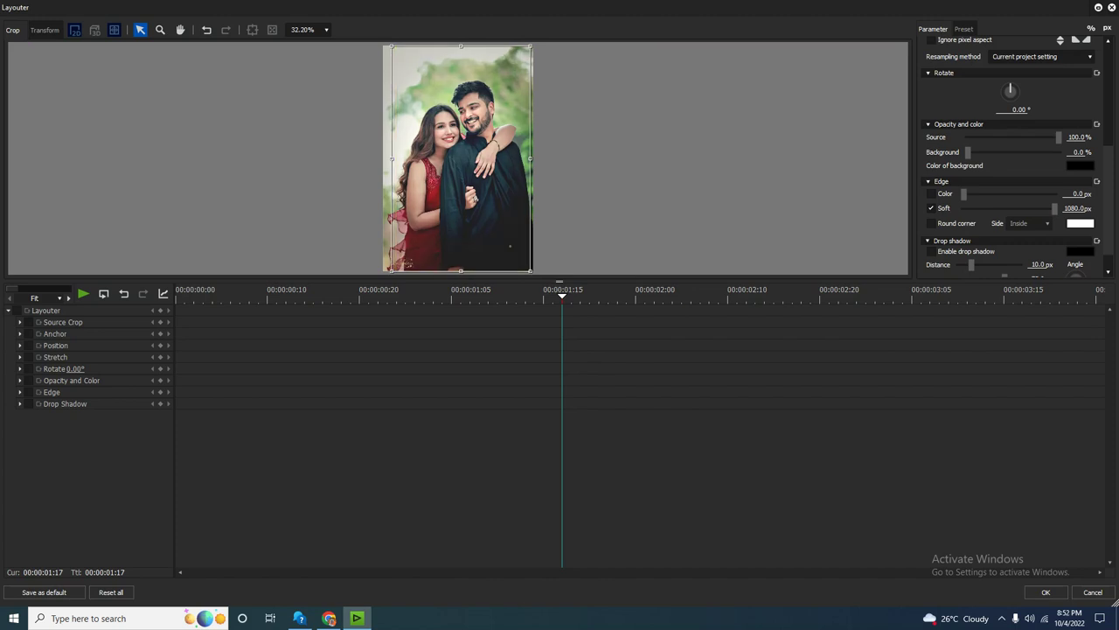
pyautogui.moveTo(461, 46); pyautogui.dragTo(460, 55)
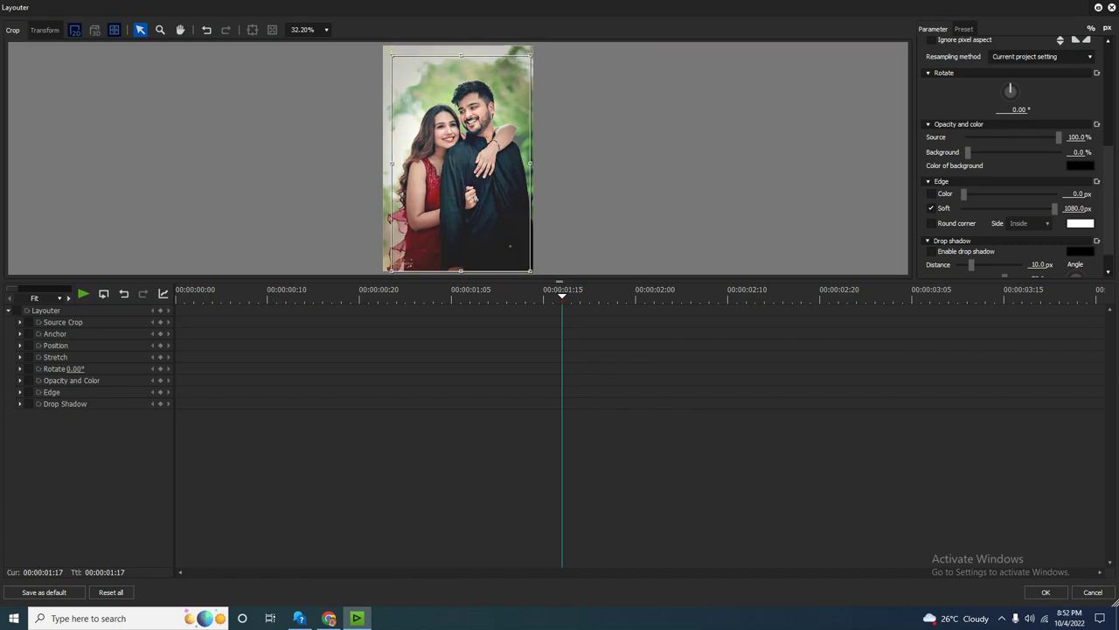
pyautogui.moveTo(461, 271); pyautogui.dragTo(461, 258)
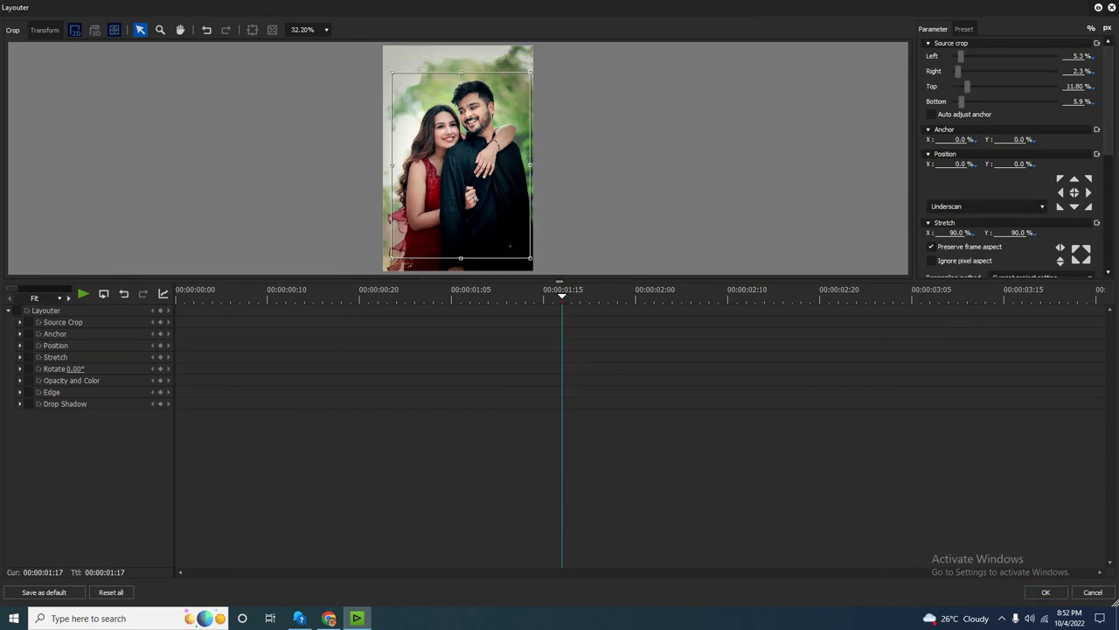
pyautogui.scroll(-2, 1010, 274)
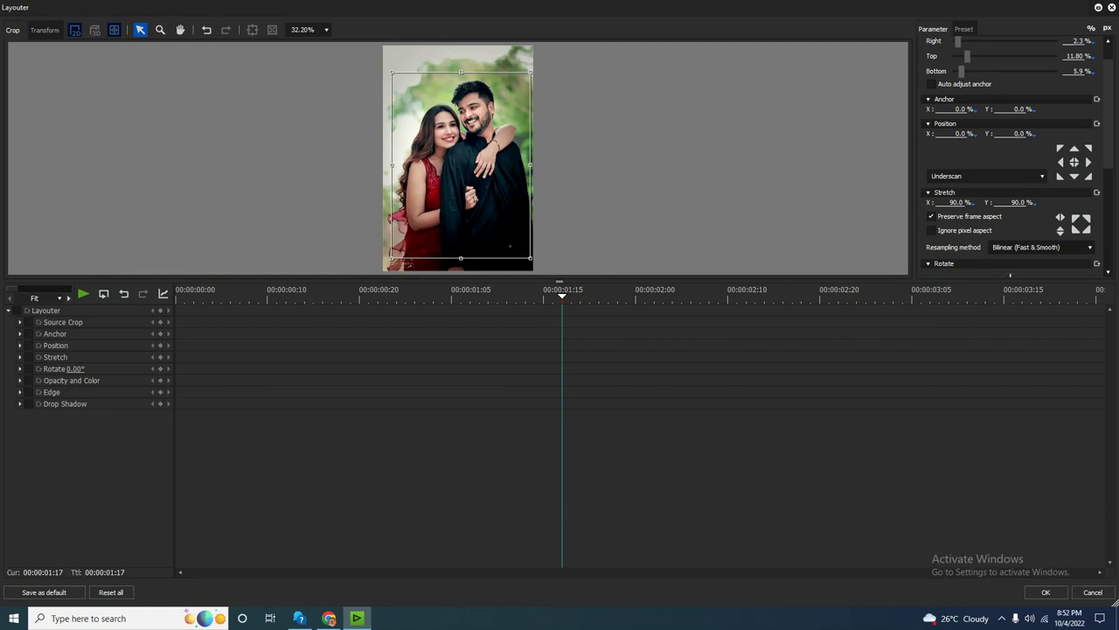
pyautogui.moveTo(1109, 113); pyautogui.dragTo(1109, 210)
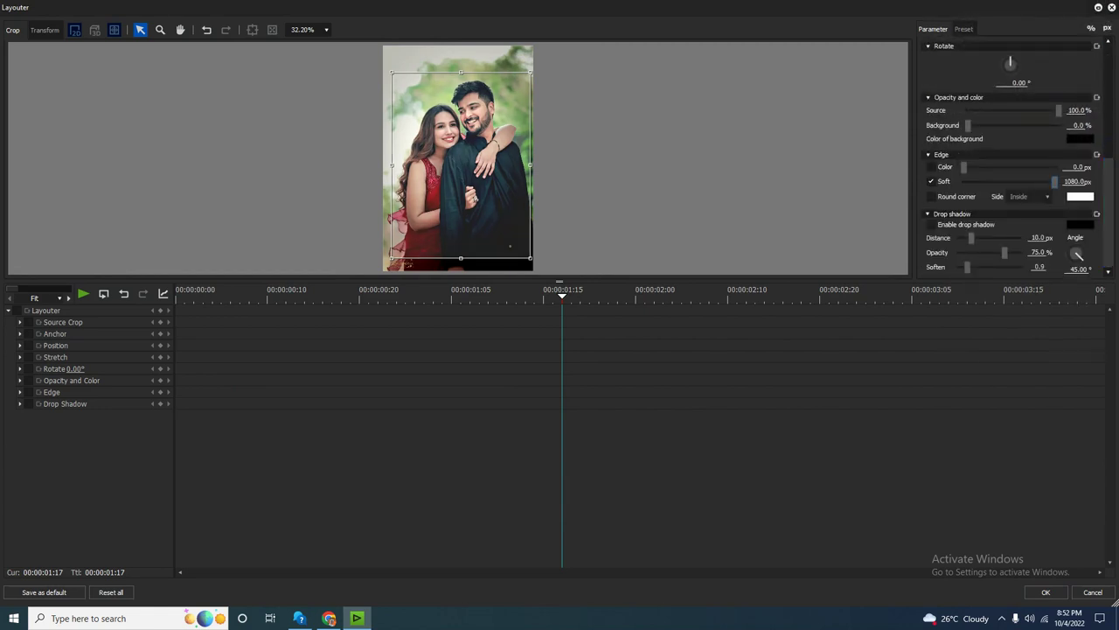
pyautogui.moveTo(461, 259); pyautogui.dragTo(461, 254)
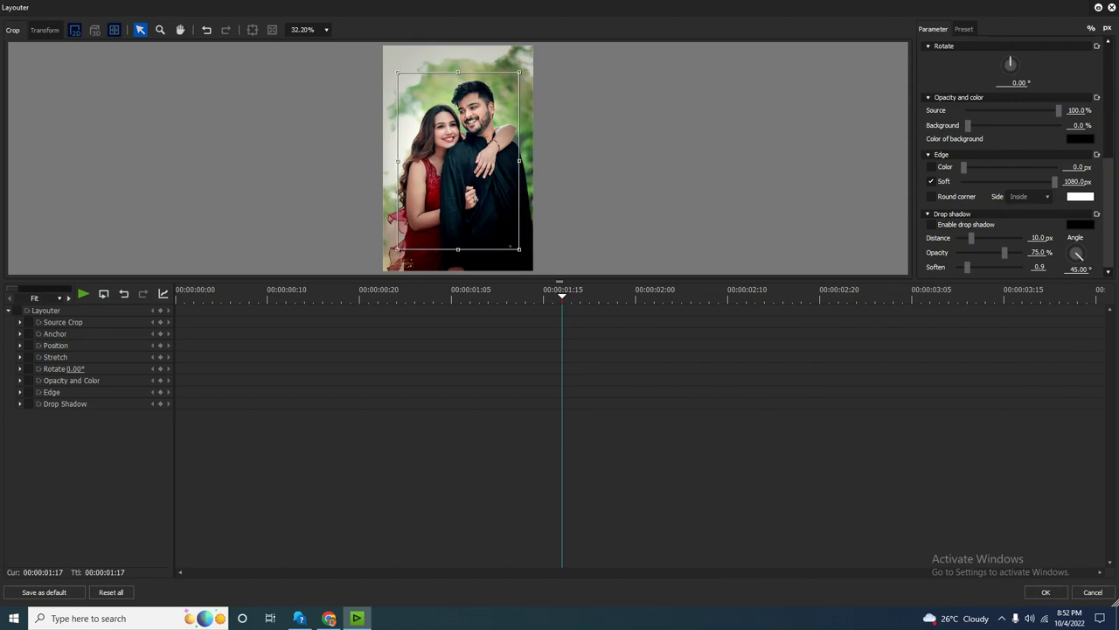
pyautogui.press('Return')
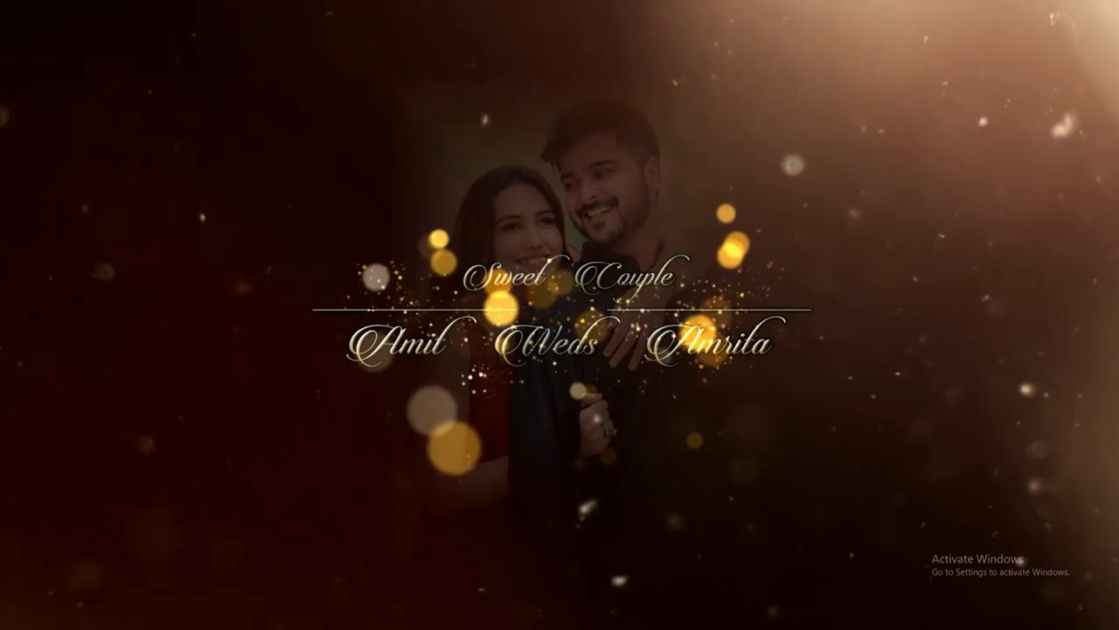
# Move title clip 03 up to 3V and the couple photo down to 2V beneath it.
pyautogui.press('Escape')
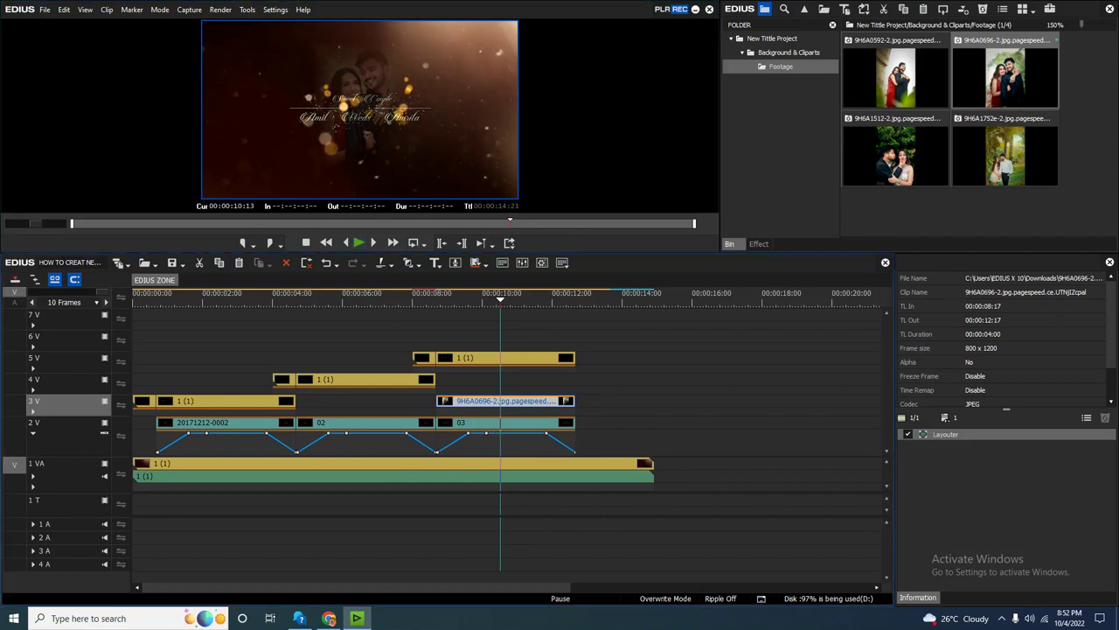
pyautogui.click(507, 422)
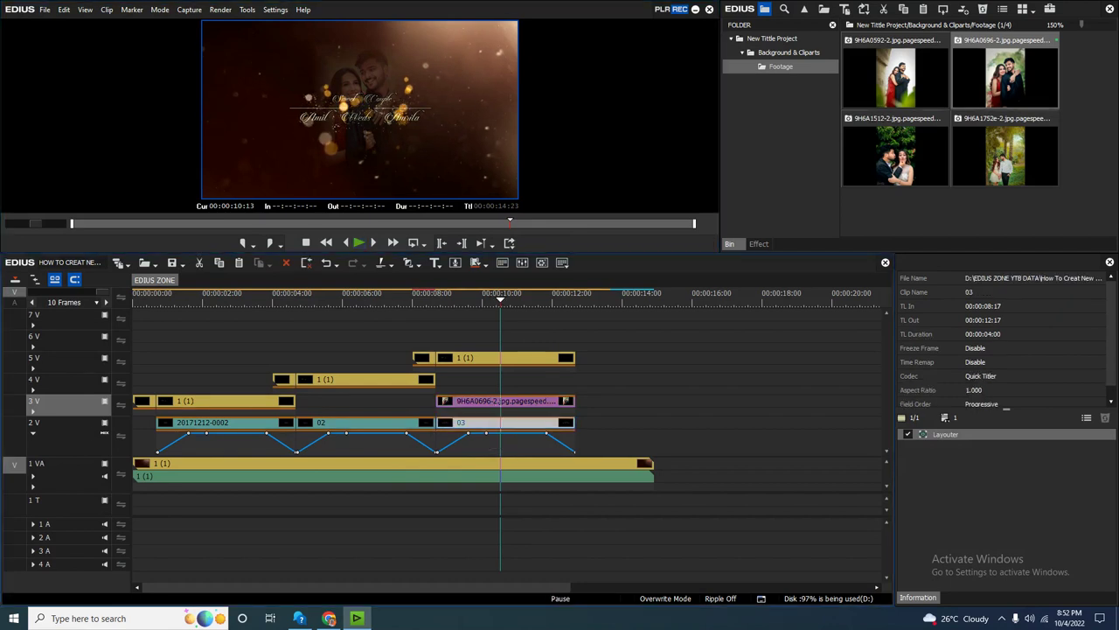
pyautogui.moveTo(507, 422); pyautogui.dragTo(586, 379)
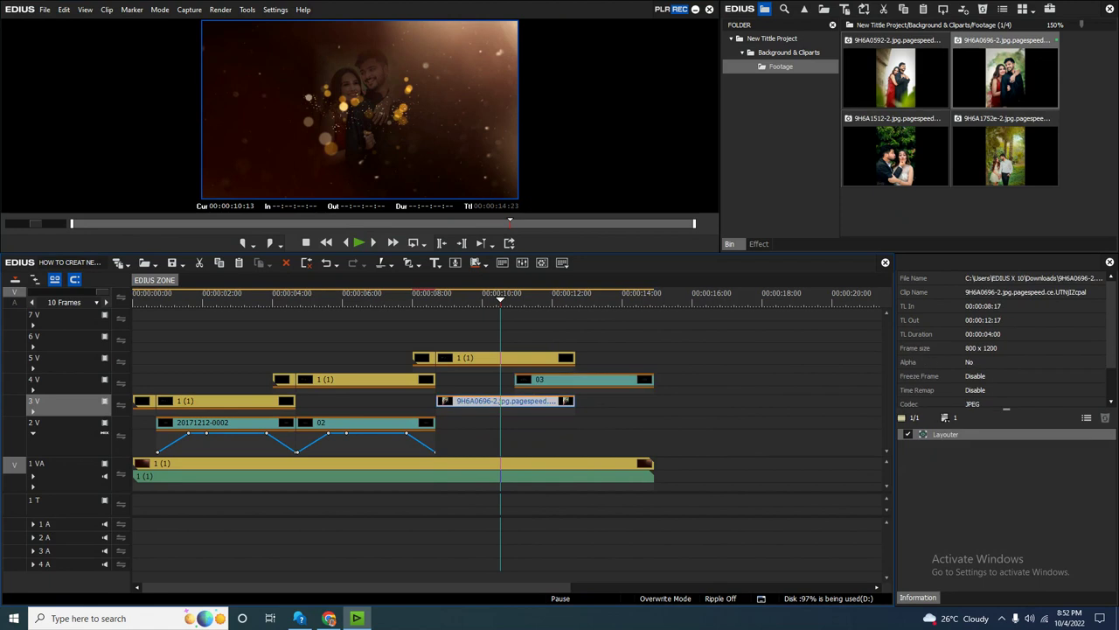
pyautogui.moveTo(438, 404); pyautogui.dragTo(436, 428)
pyautogui.press('F7')
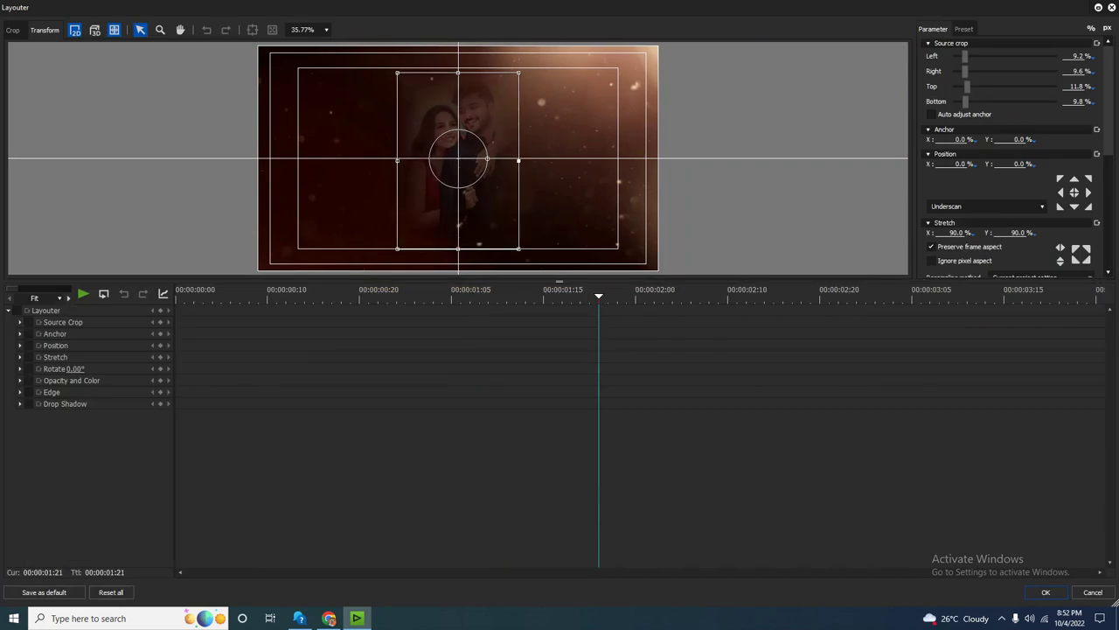
# Enlarge the photo and keyframe a -15° tilt at the clip's start.
pyautogui.moveTo(518, 160); pyautogui.dragTo(407, 158)
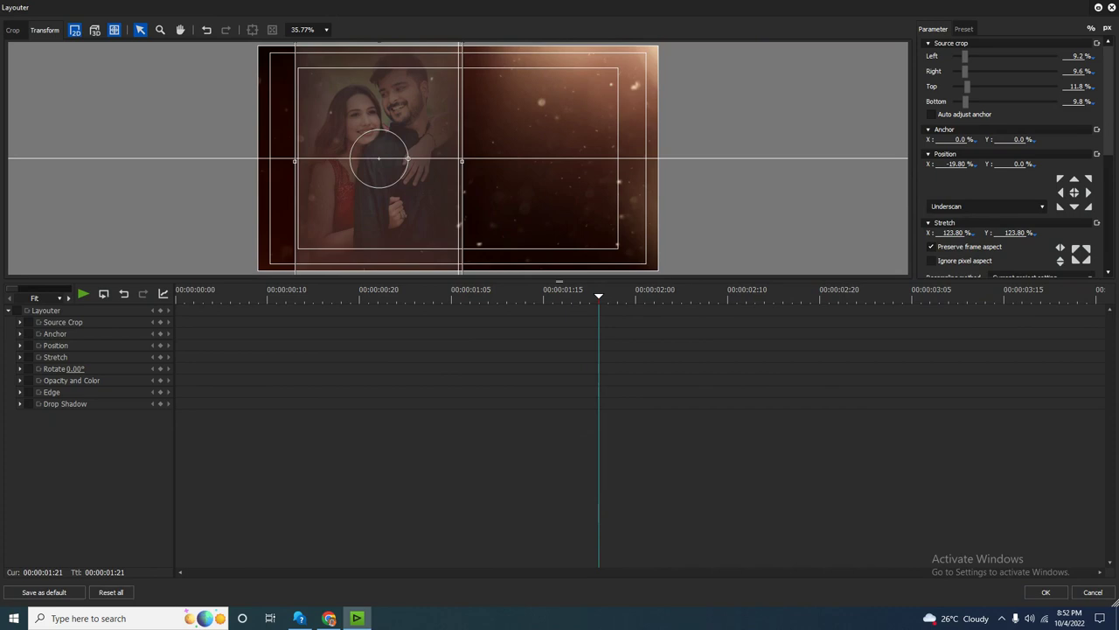
pyautogui.press('Home')
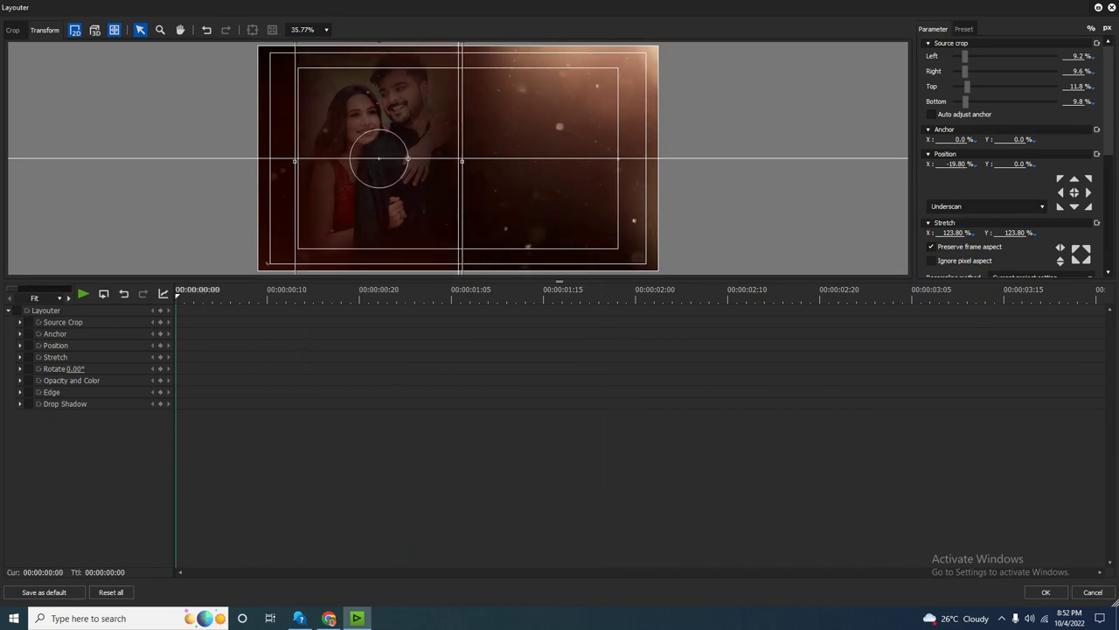
pyautogui.moveTo(407, 158); pyautogui.dragTo(378, 161)
pyautogui.scroll(5, 379, 161)
pyautogui.scroll(-3, 378, 161)
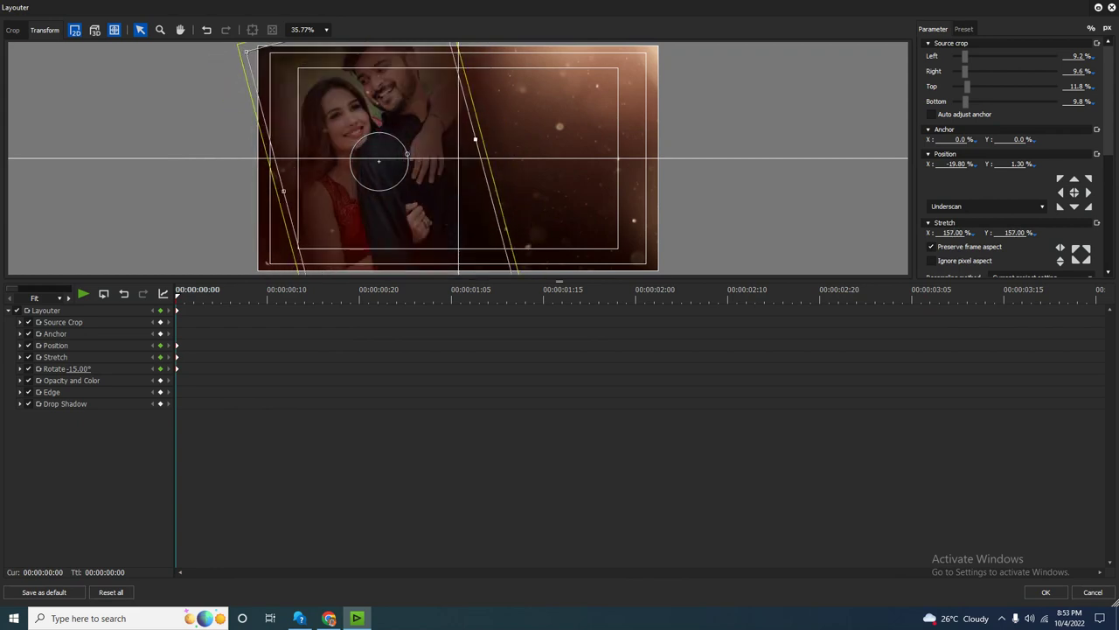
pyautogui.scroll(-1, 379, 161)
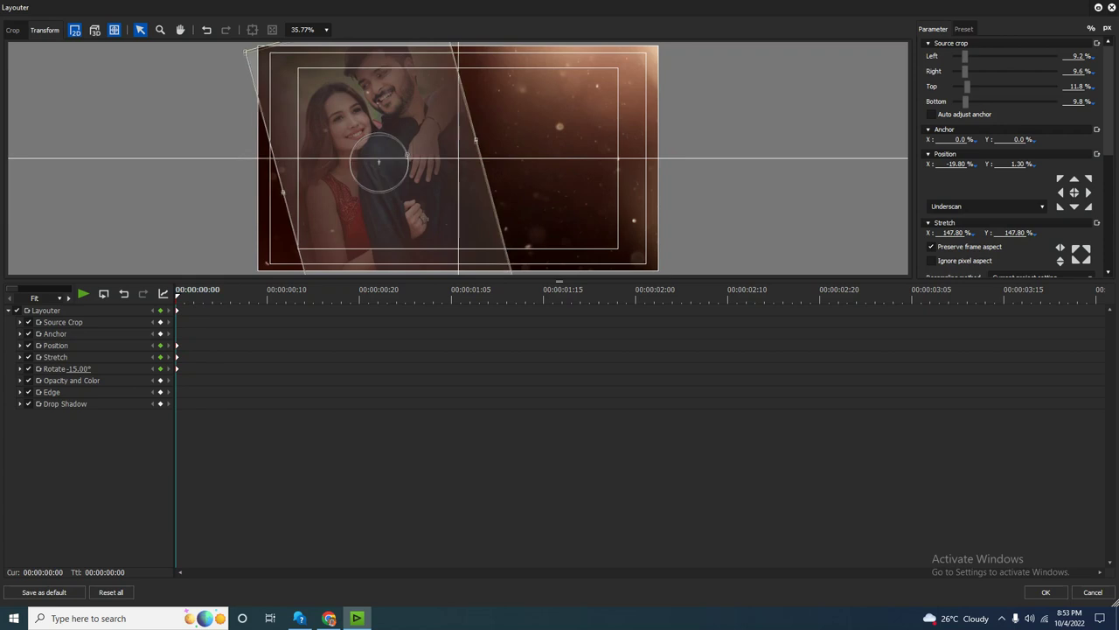
pyautogui.press('Down')
pyautogui.press('Down')
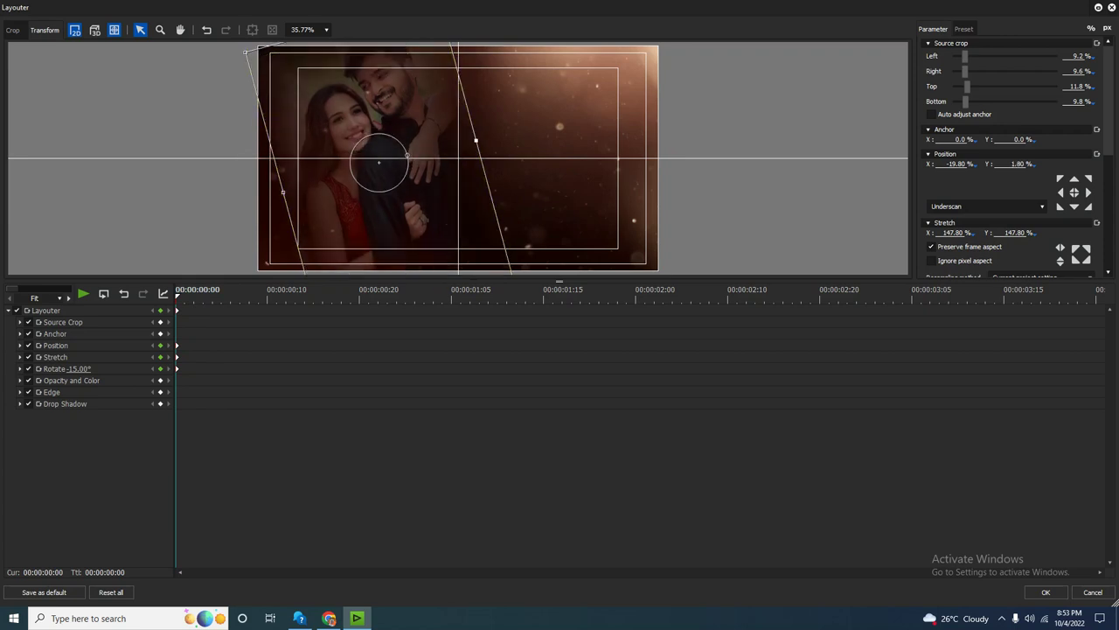
pyautogui.scroll(-1, 379, 161)
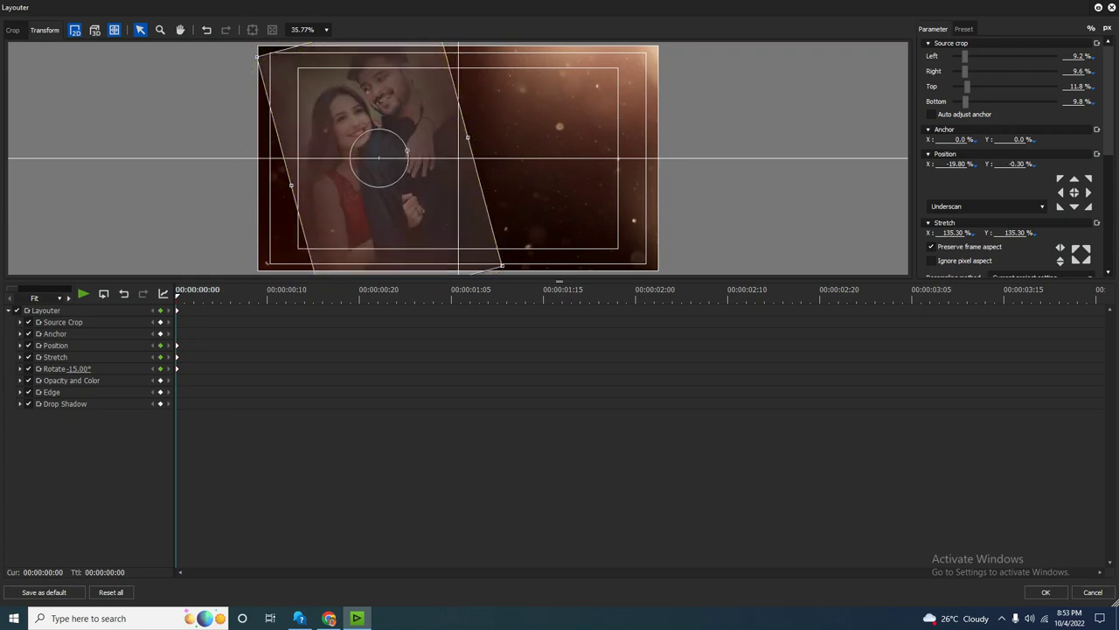
pyautogui.press('space')
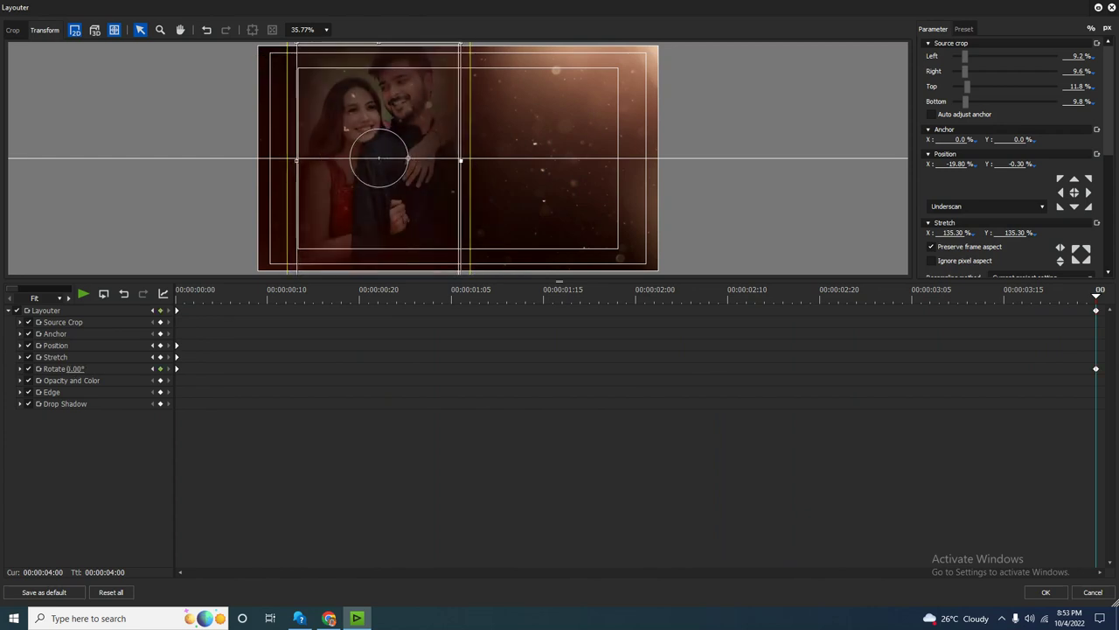
# Set the photo's end pose upright at 121.20% stretch and play the sequence.
pyautogui.moveTo(1097, 295)
pyautogui.mouseDown()
pyautogui.moveTo(175, 295)
pyautogui.moveTo(1097, 296)
pyautogui.mouseUp()
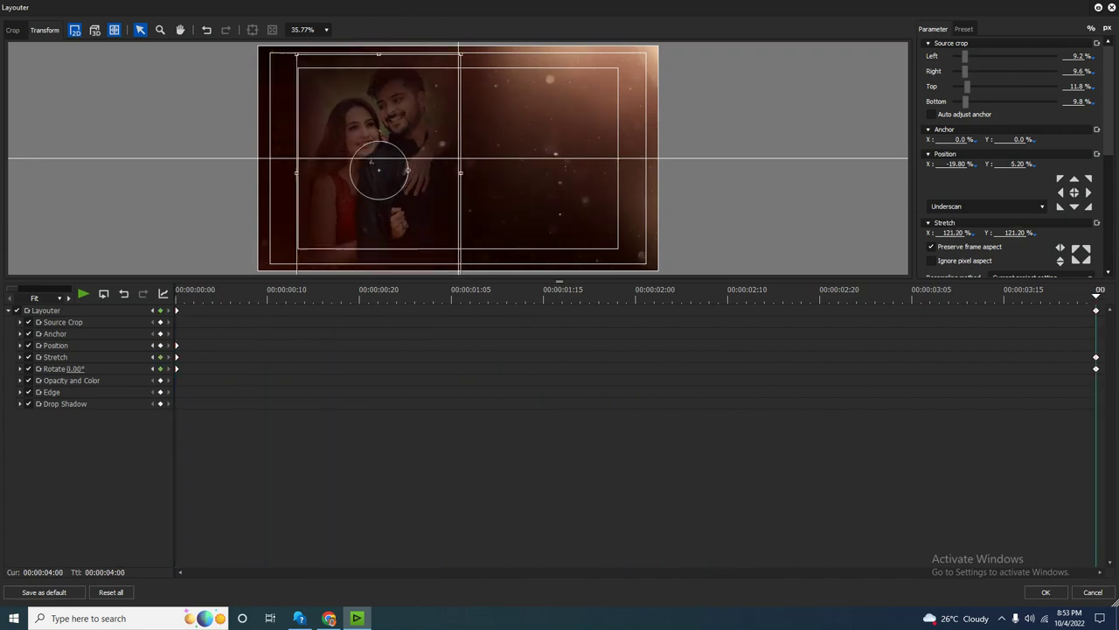
pyautogui.press('Return')
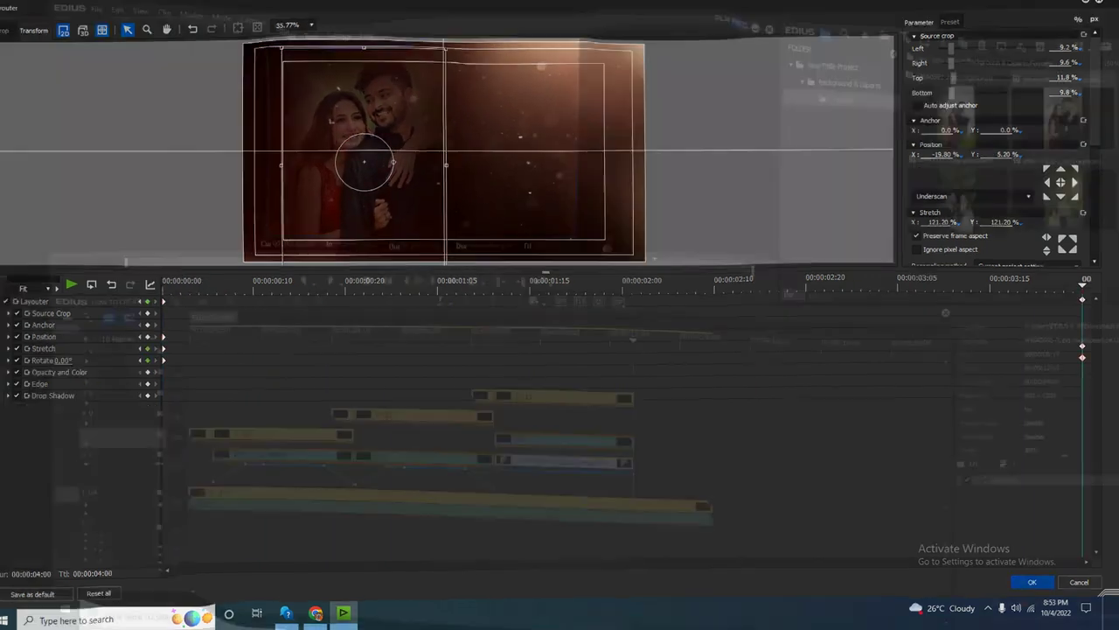
pyautogui.press('pageup')
pyautogui.press('space')
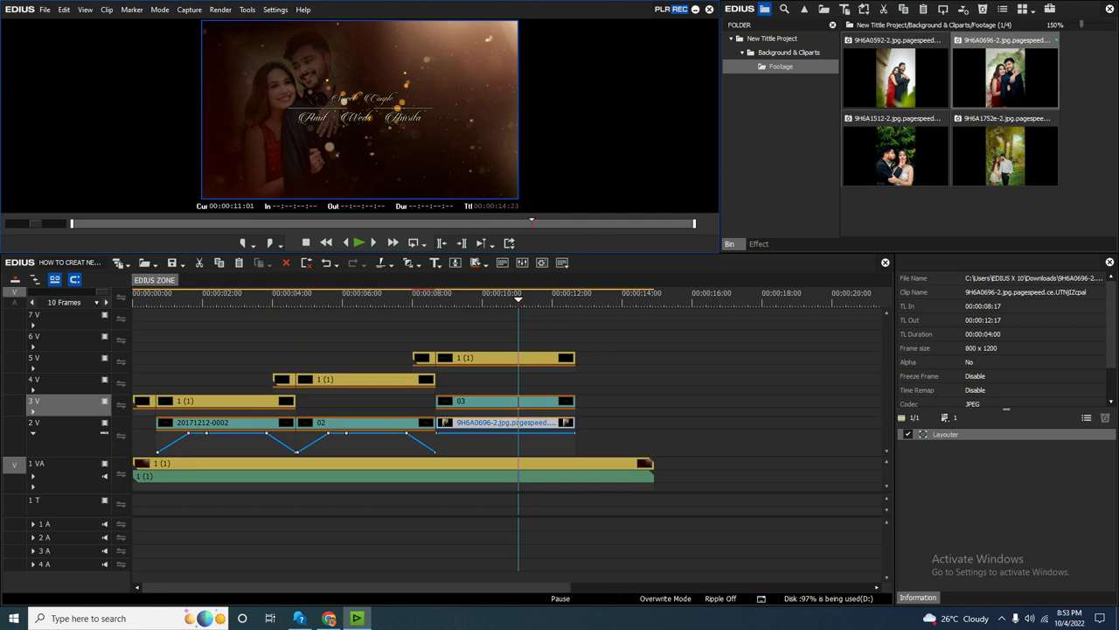
pyautogui.press('pageup')
pyautogui.press('space')
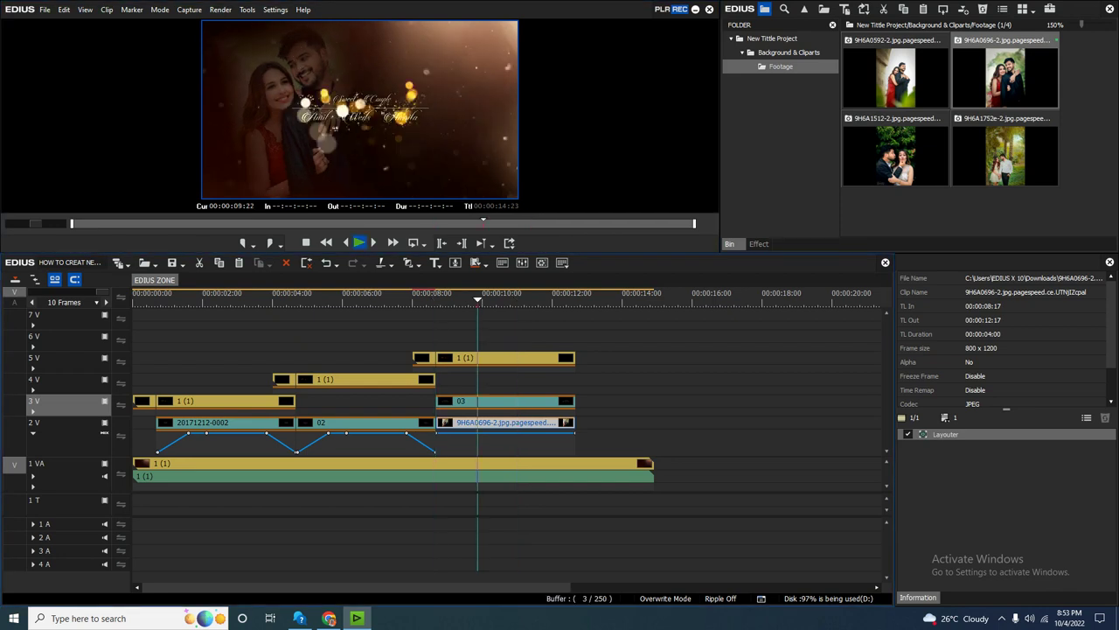
pyautogui.click(507, 400)
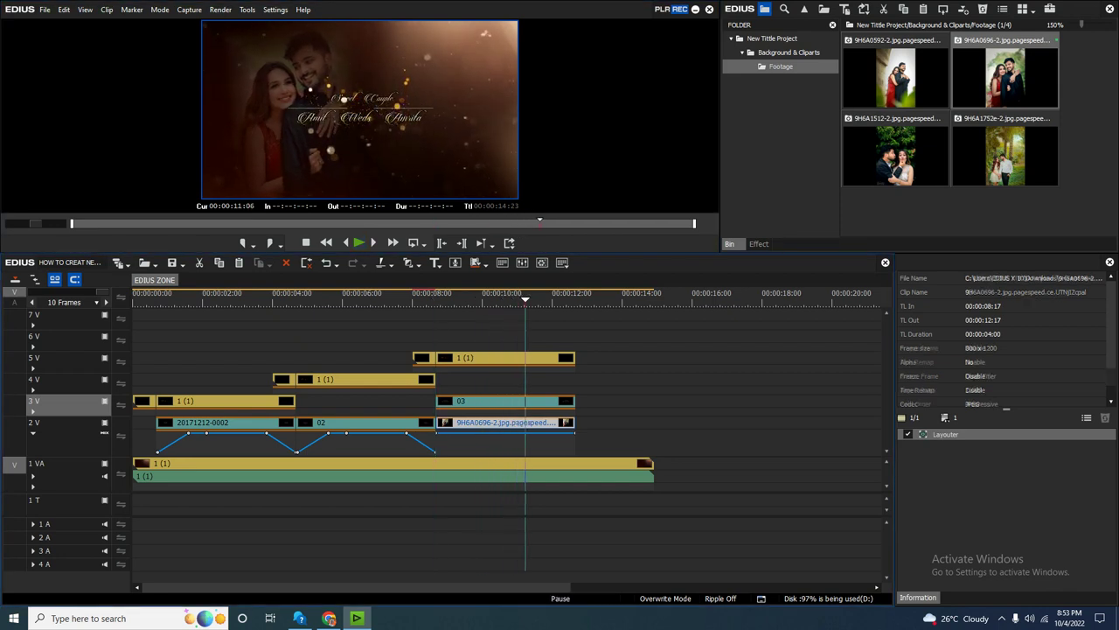
pyautogui.doubleClick(507, 400)
# Scale all title objects down together, move them to the lower right, and save.
pyautogui.click(481, 301)
pyautogui.hotkey('ctrl', 'a')
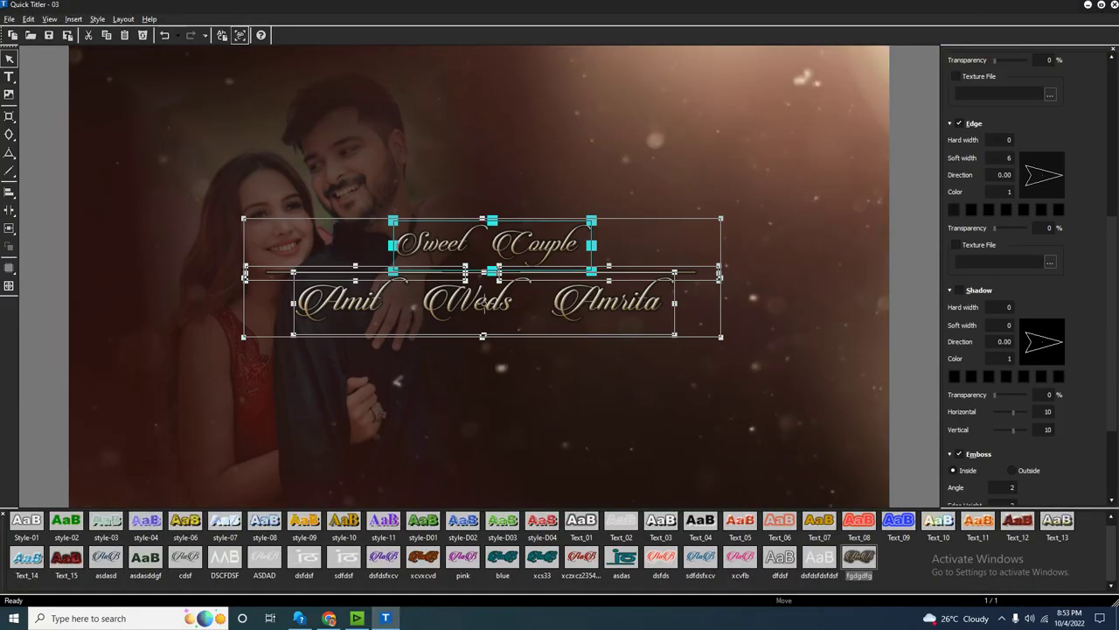
pyautogui.moveTo(721, 335); pyautogui.dragTo(566, 307)
pyautogui.moveTo(470, 280); pyautogui.dragTo(730, 455)
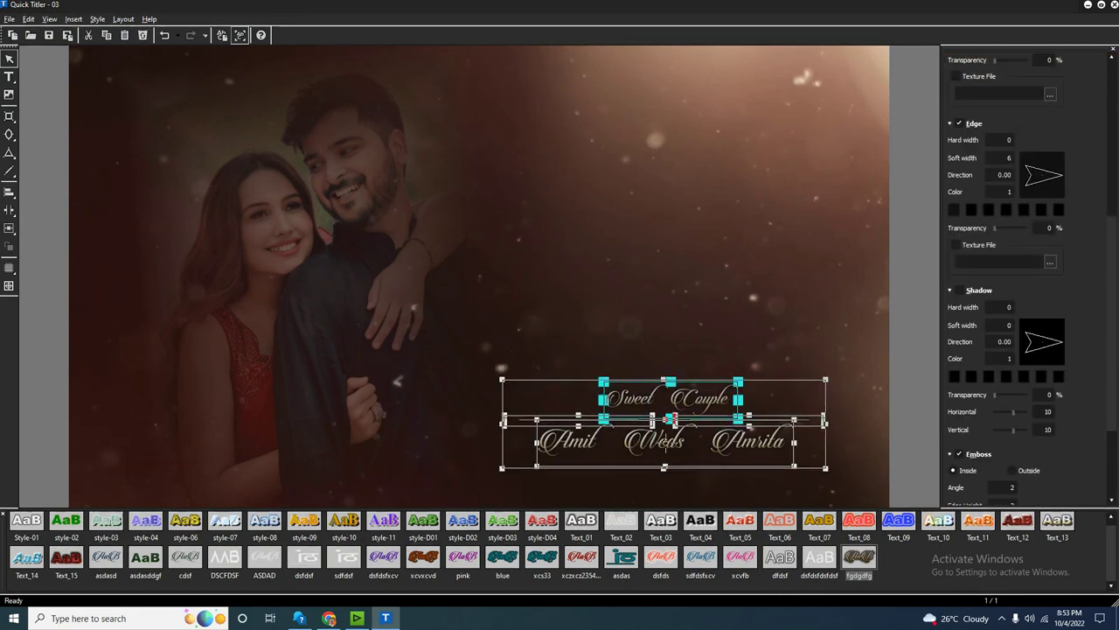
pyautogui.hotkey('ctrl', 's')
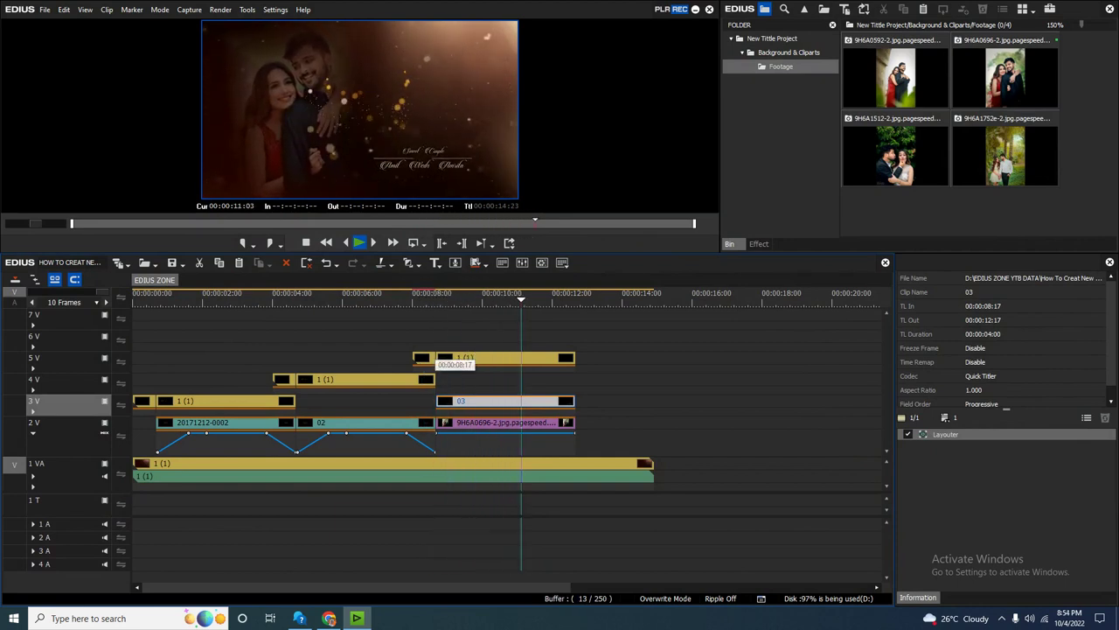
# Stop playback, check the title's placement, and open Layouter for bokeh clip 1 (1).
pyautogui.click(443, 358)
pyautogui.moveTo(442, 297); pyautogui.dragTo(469, 297)
pyautogui.click(516, 358)
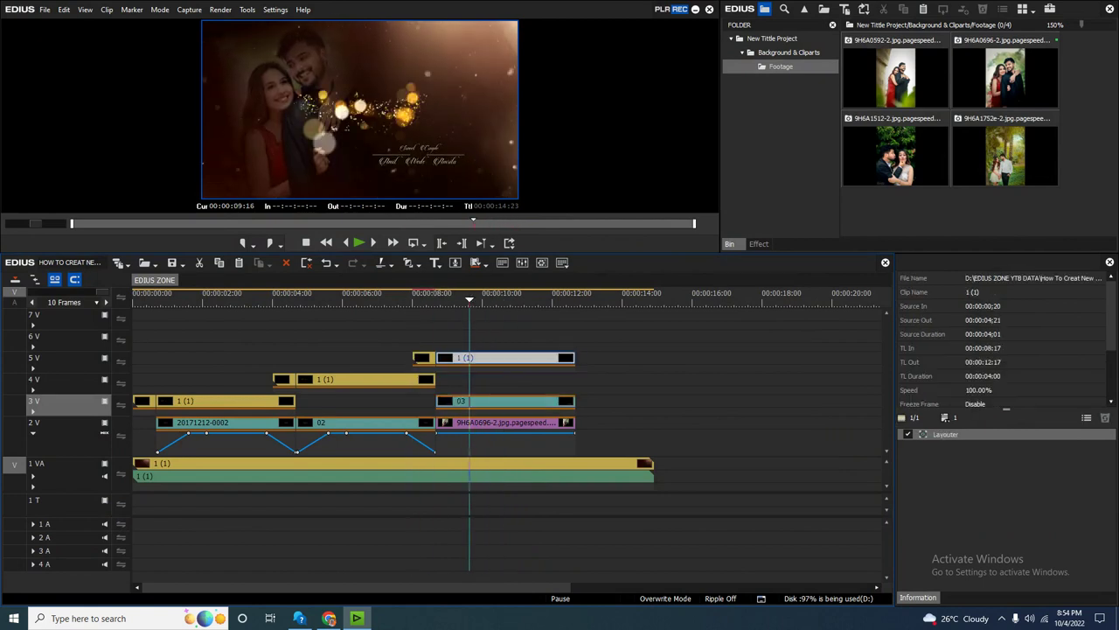
pyautogui.doubleClick(944, 434)
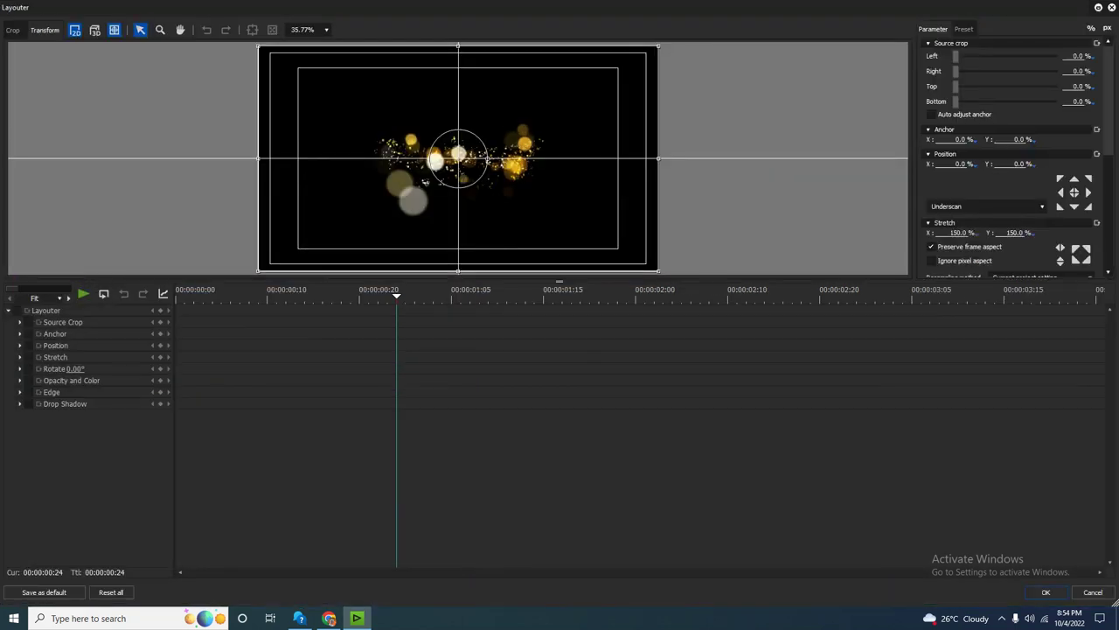
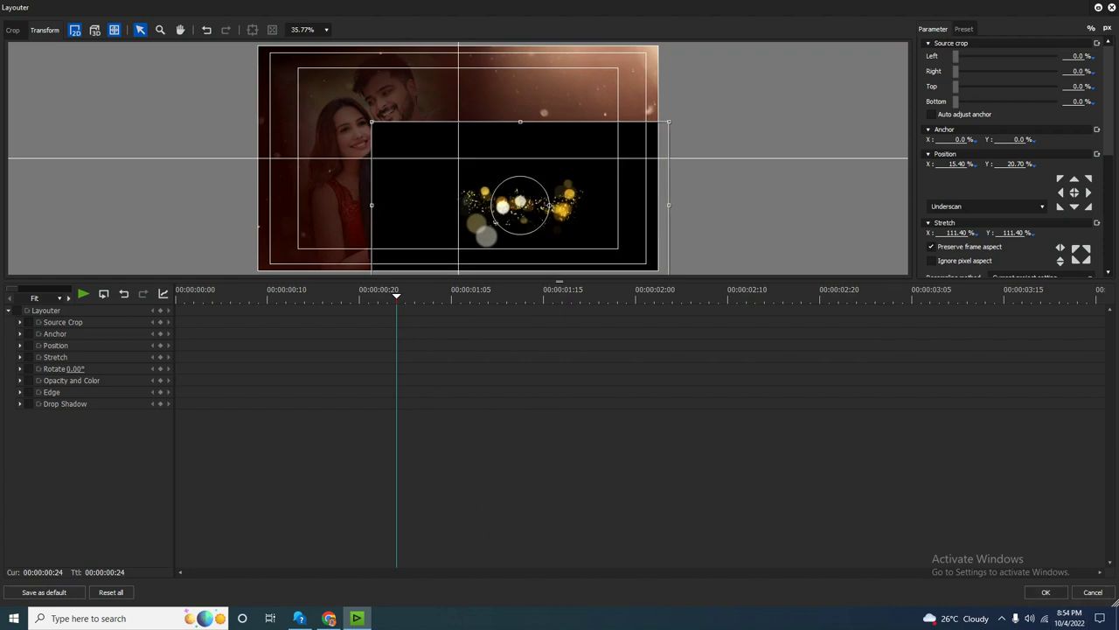
# Apply the layout changes and play the title animation from the start of the 5V clip.
pyautogui.click(1046, 592)
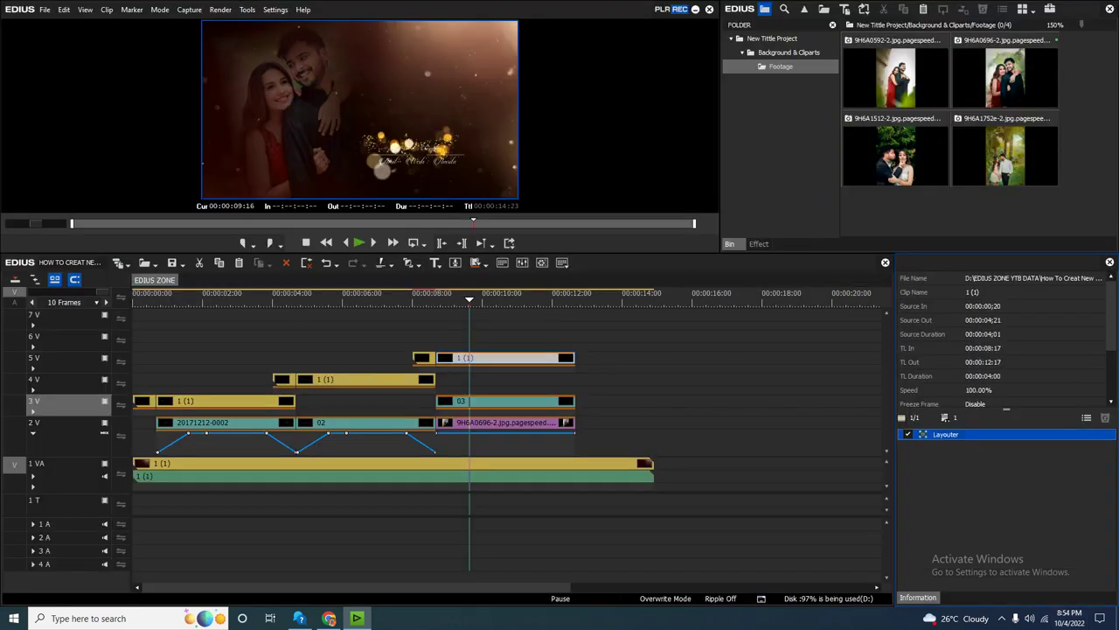
pyautogui.click(422, 358)
pyautogui.press('pageup')
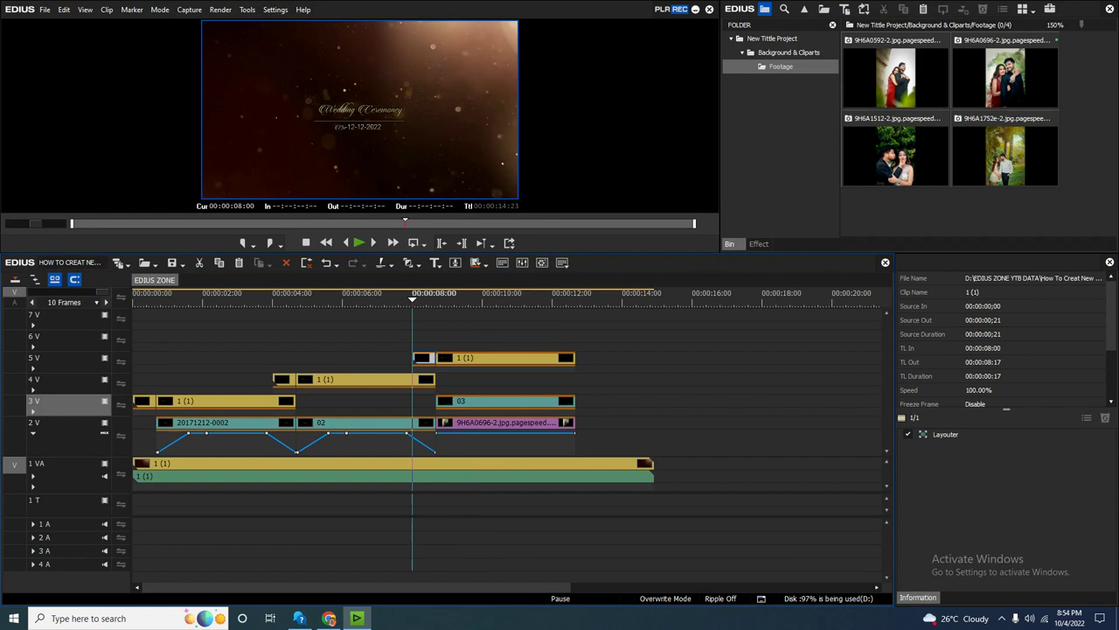
pyautogui.press('space')
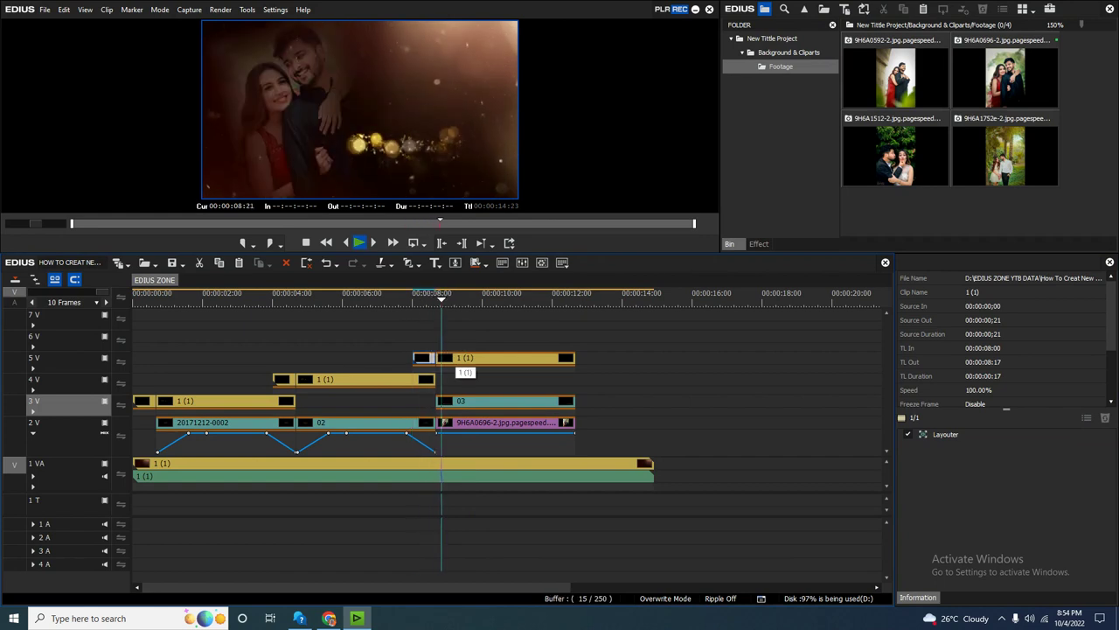
# Nudge the 5V sparkle overlay's Position X from 15.4% to 16% in Layouter.
pyautogui.click(507, 358)
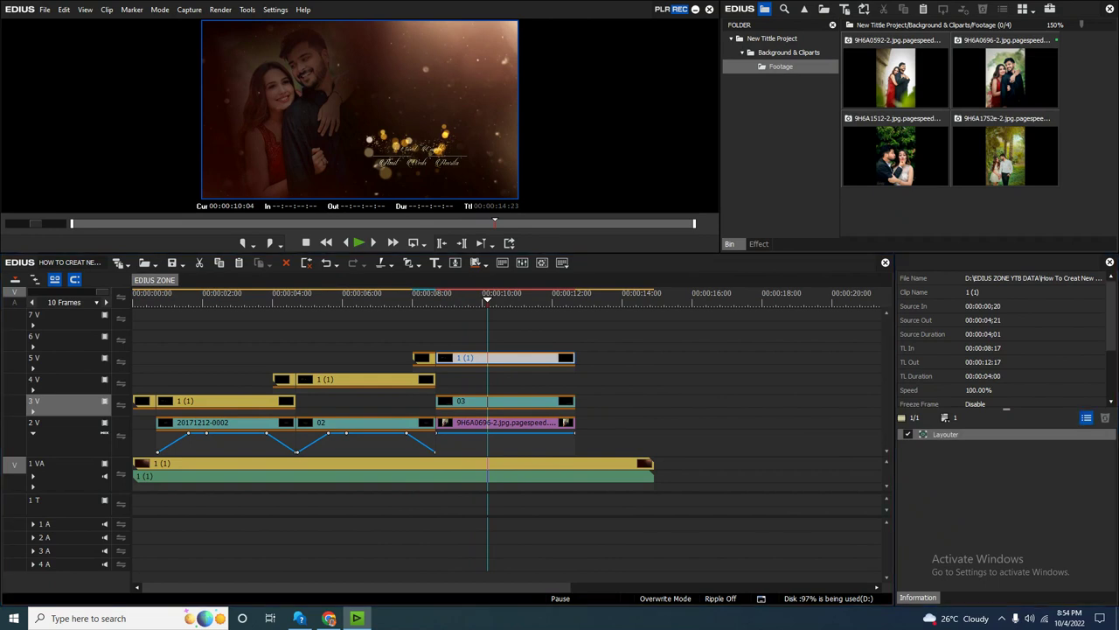
pyautogui.press('F7')
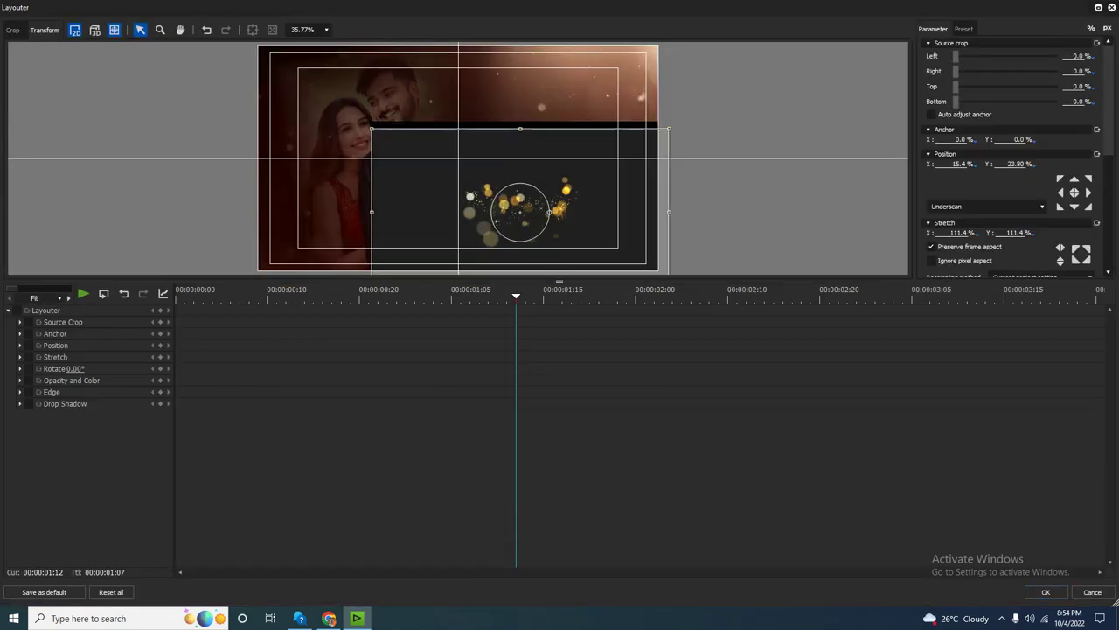
pyautogui.press('Right')
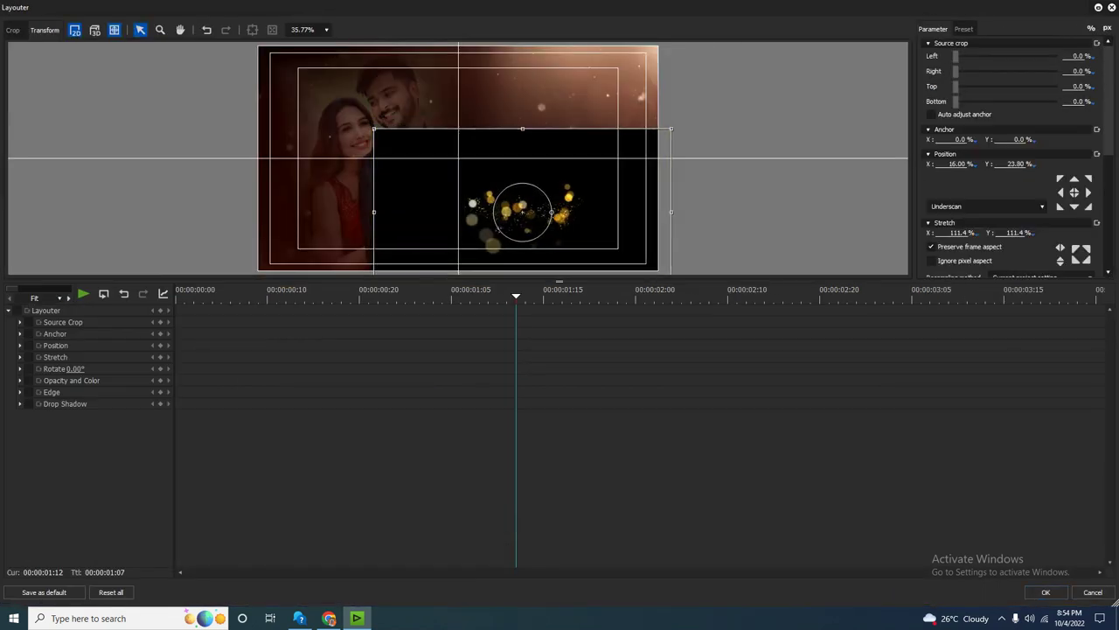
pyautogui.press('Return')
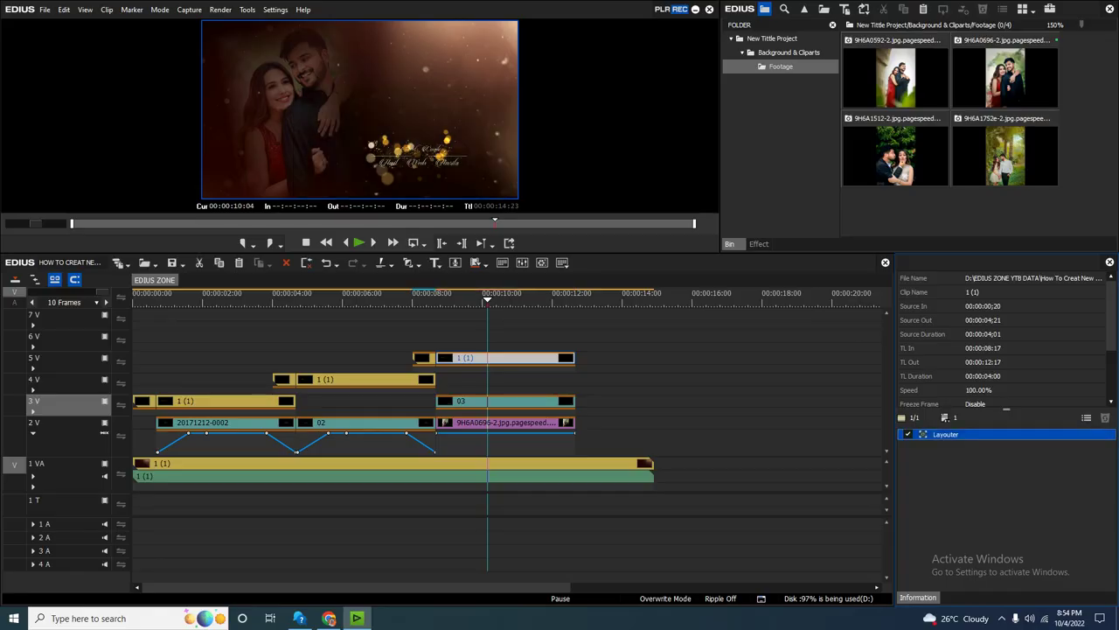
# Replay the title section to review the shifted sparkle overlay.
pyautogui.press('pageup')
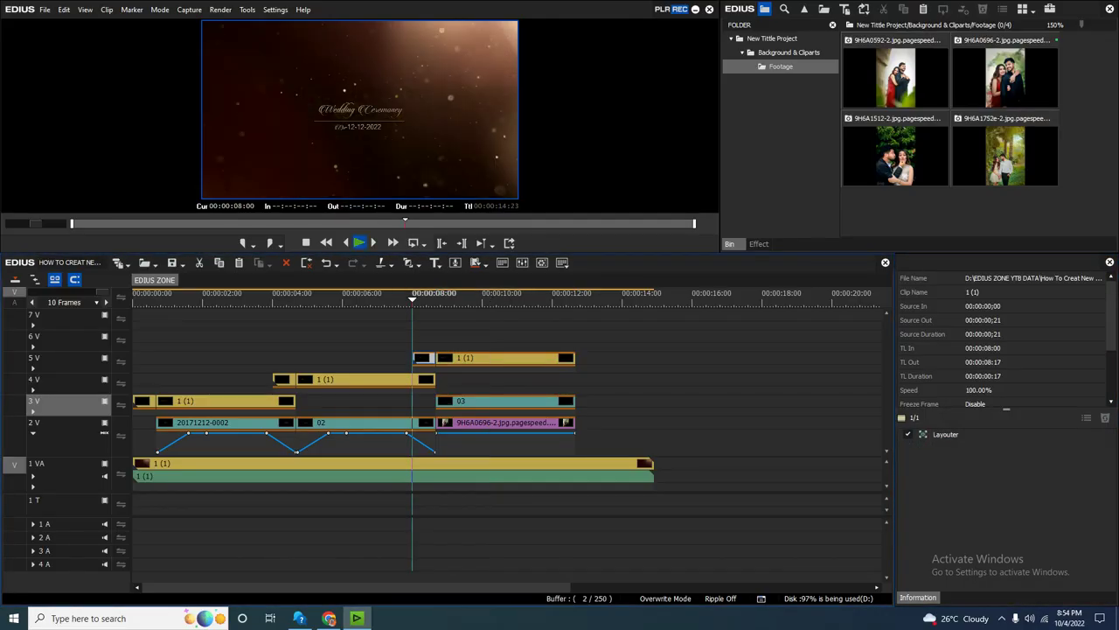
pyautogui.press('space')
pyautogui.press('space')
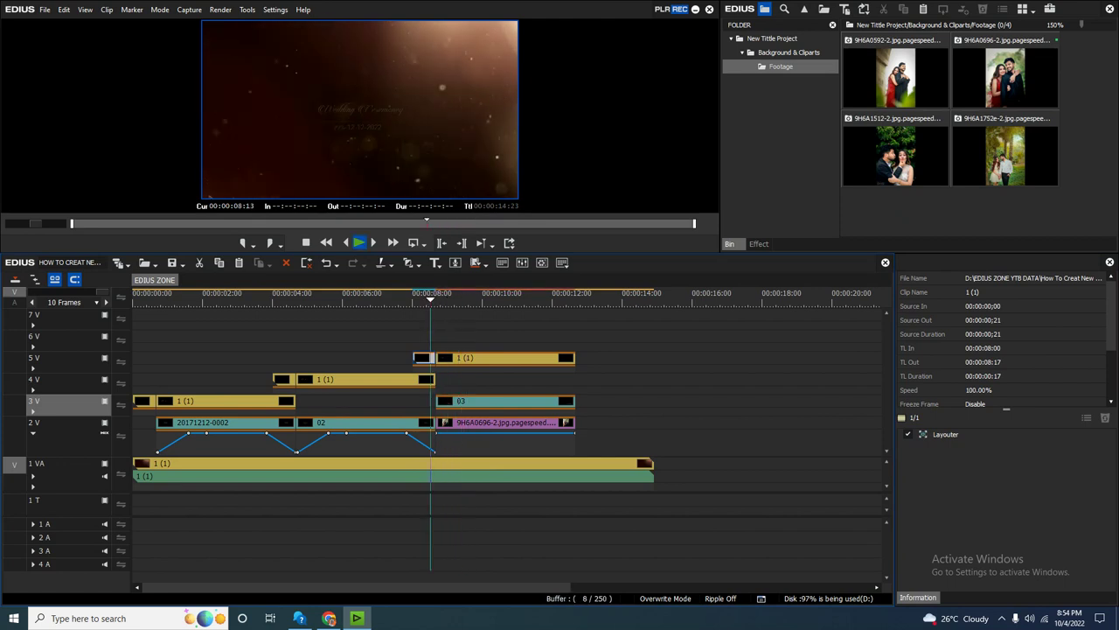
pyautogui.press('space')
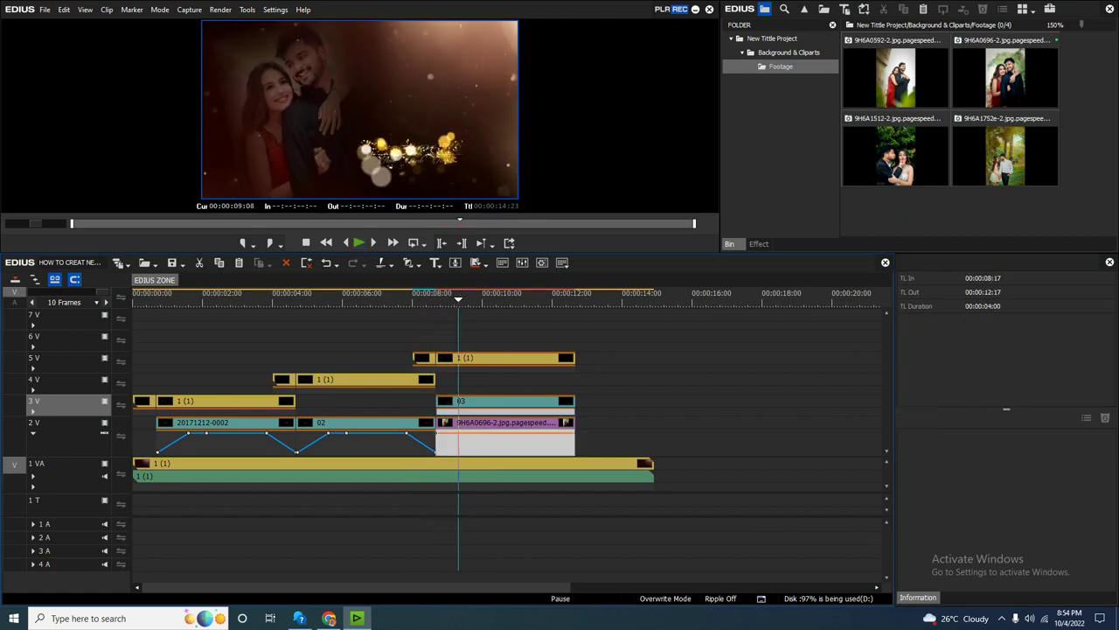
# Fade out the end of the couple photo and replay the title change.
pyautogui.moveTo(469, 452); pyautogui.dragTo(469, 434)
pyautogui.hotkey('ctrl', 'space')
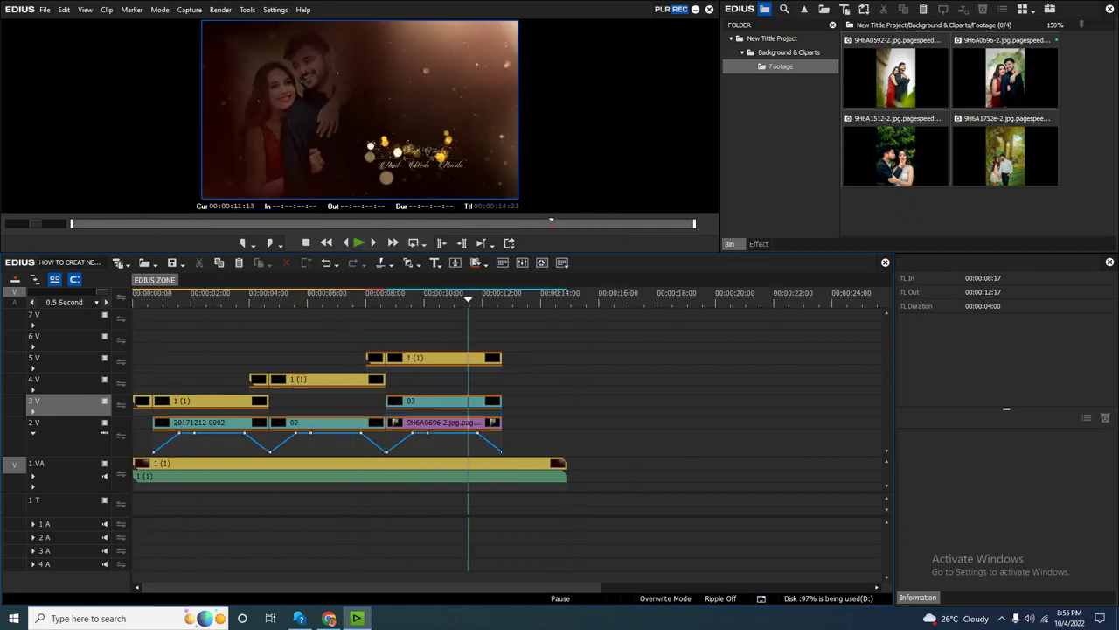
pyautogui.click(564, 477)
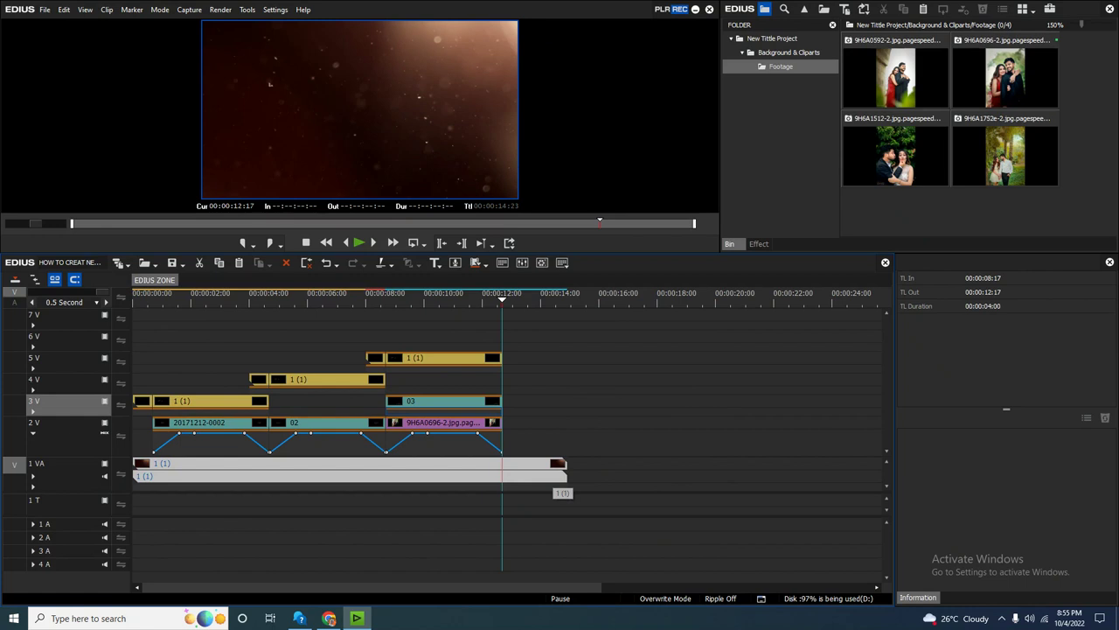
pyautogui.press('Escape')
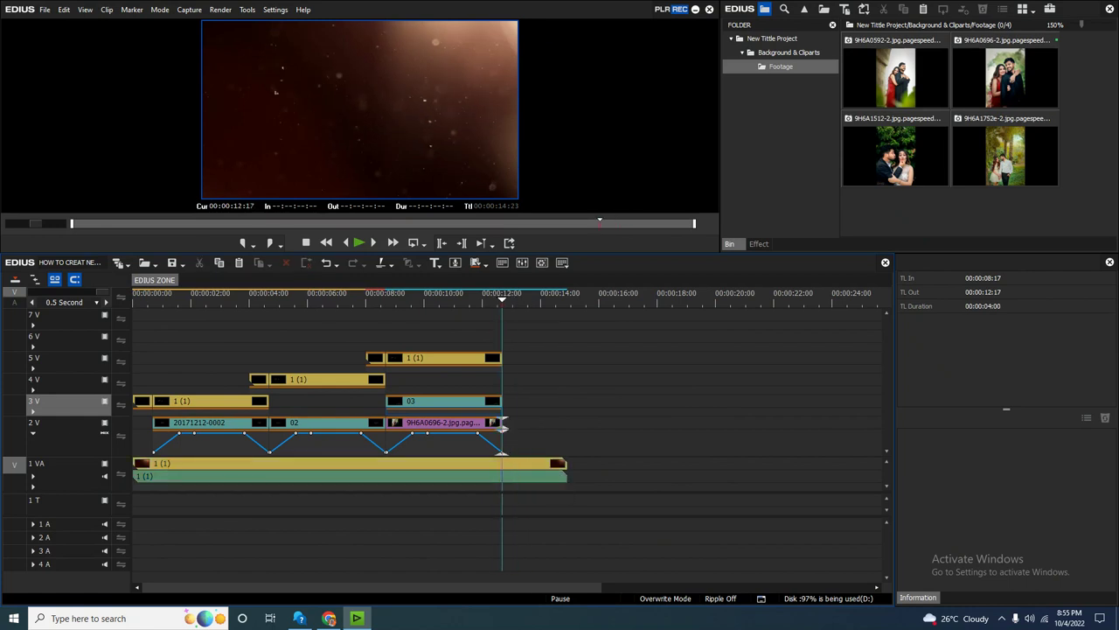
# Ctrl-drag a copy of title clip 02 on track 2V to 00:00:12:17.
pyautogui.rightClick(530, 266)
pyautogui.moveTo(569, 271)
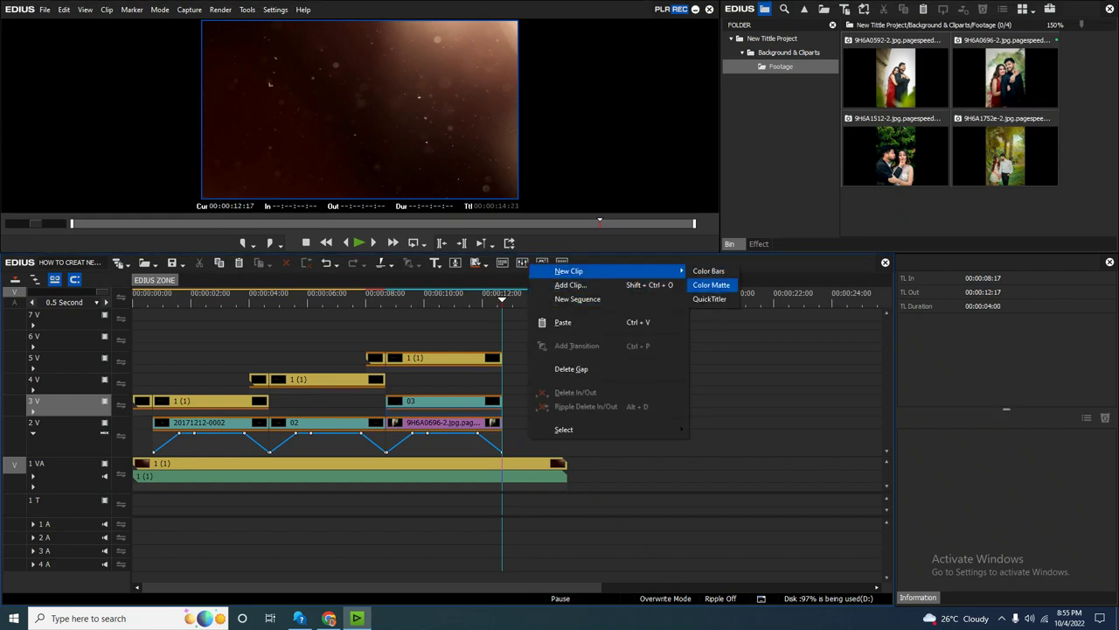
pyautogui.press('Escape')
pyautogui.click(328, 423)
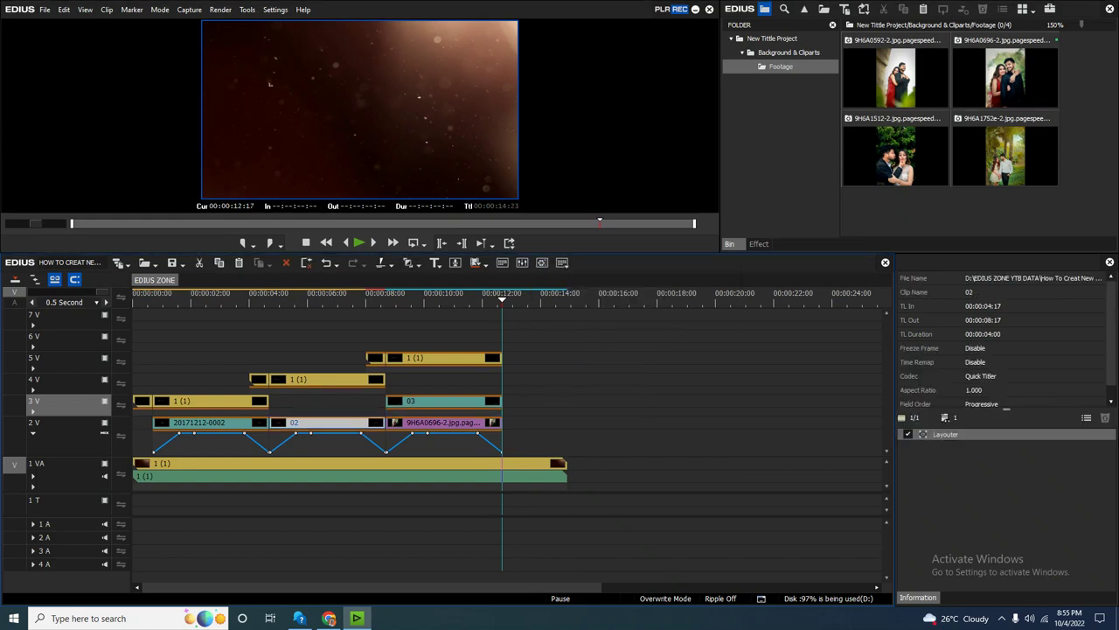
pyautogui.moveTo(350, 431); pyautogui.dragTo(582, 422)
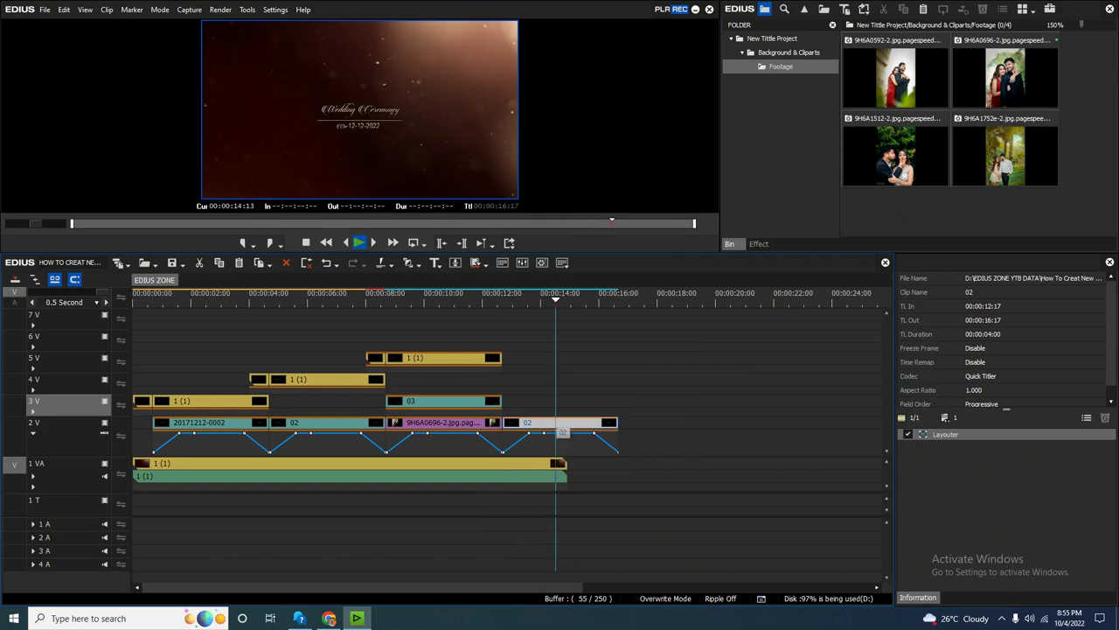
# In Quick Titler, duplicate the Wedding Ceremony text higher up and retype it as 'Groom Side'.
pyautogui.doubleClick(582, 422)
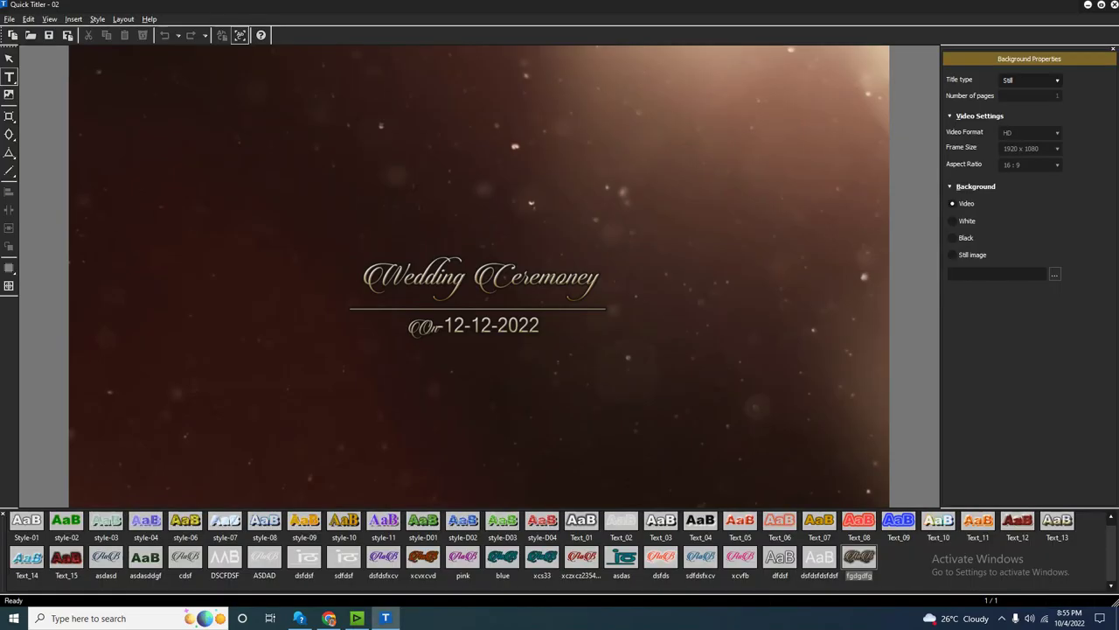
pyautogui.click(479, 278)
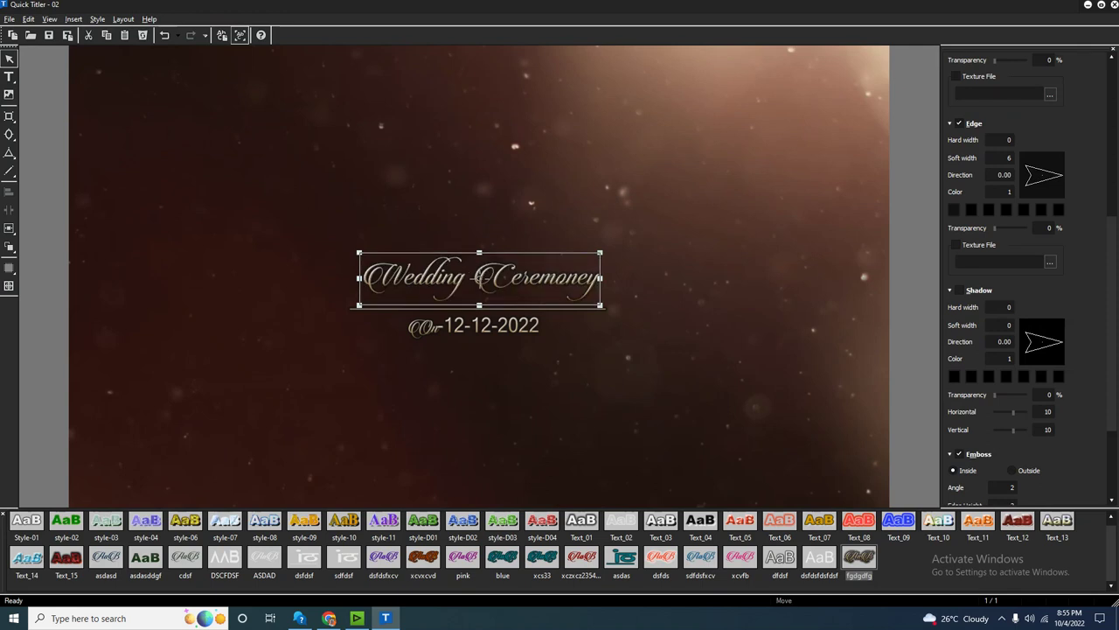
pyautogui.moveTo(479, 278); pyautogui.dragTo(466, 194)
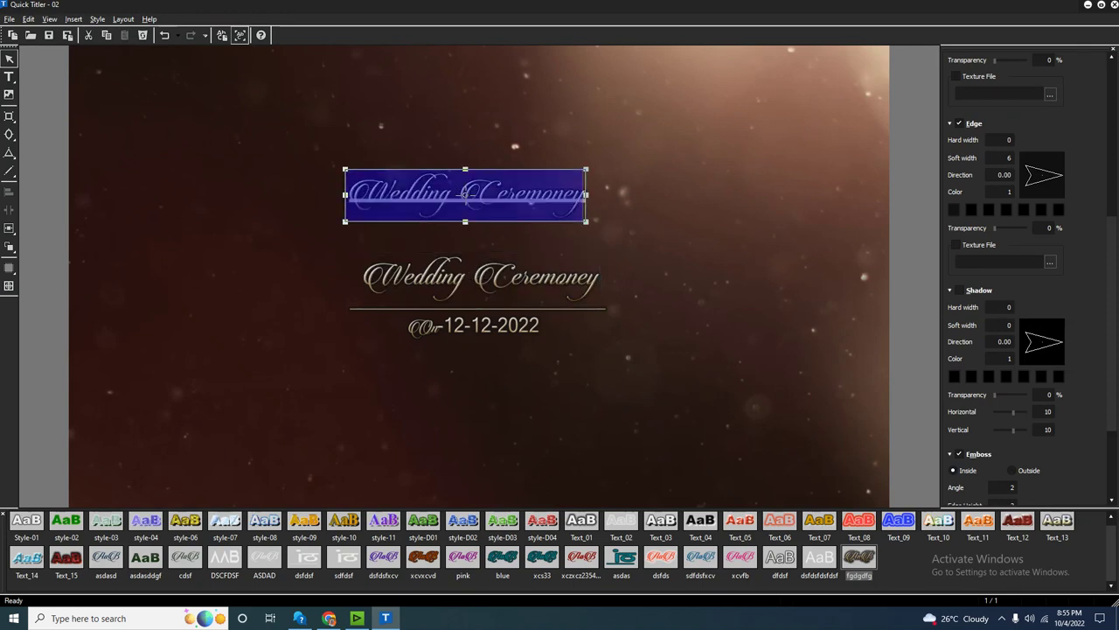
pyautogui.write('Groom Side')
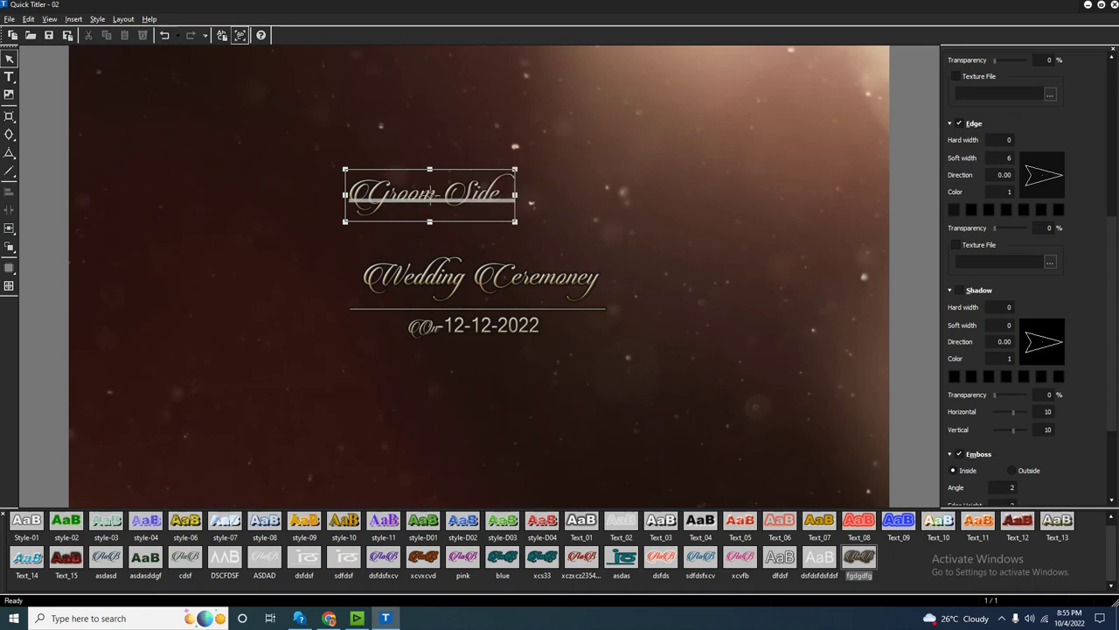
pyautogui.press('Escape')
# Rewrite the original Wedding Ceremony text as 'Father Mother' and move it under Groom Side.
pyautogui.click(479, 278)
pyautogui.doubleClick(479, 278)
pyautogui.write('Father')
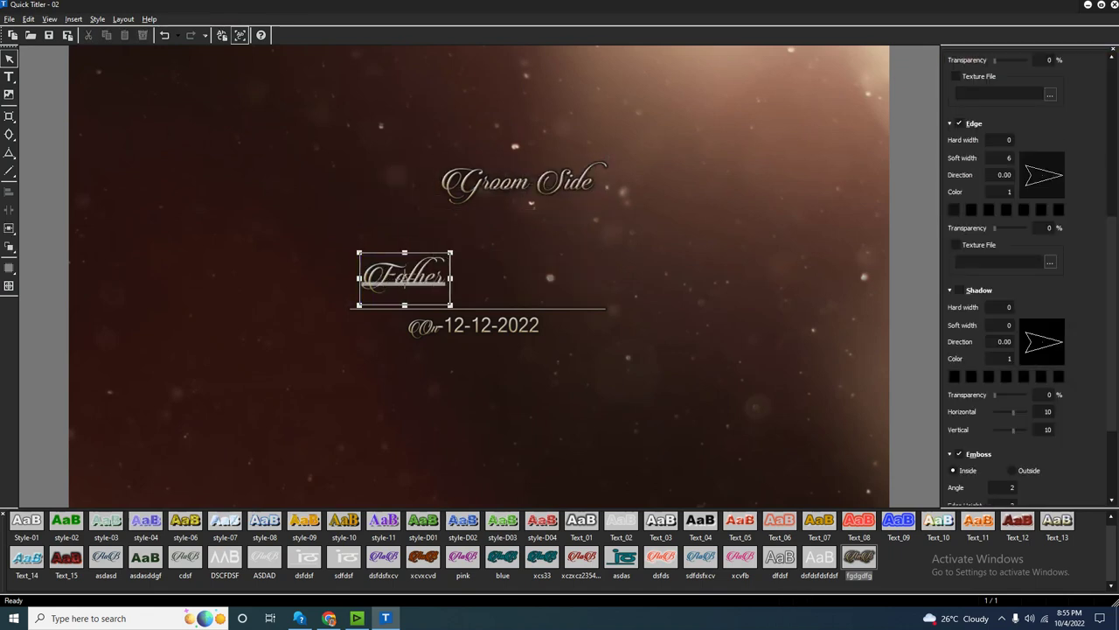
pyautogui.write(' Mother')
pyautogui.press('Escape')
pyautogui.moveTo(454, 276); pyautogui.dragTo(523, 233)
# Shrink the Groom Side heading and reposition both name lines together.
pyautogui.click(522, 183)
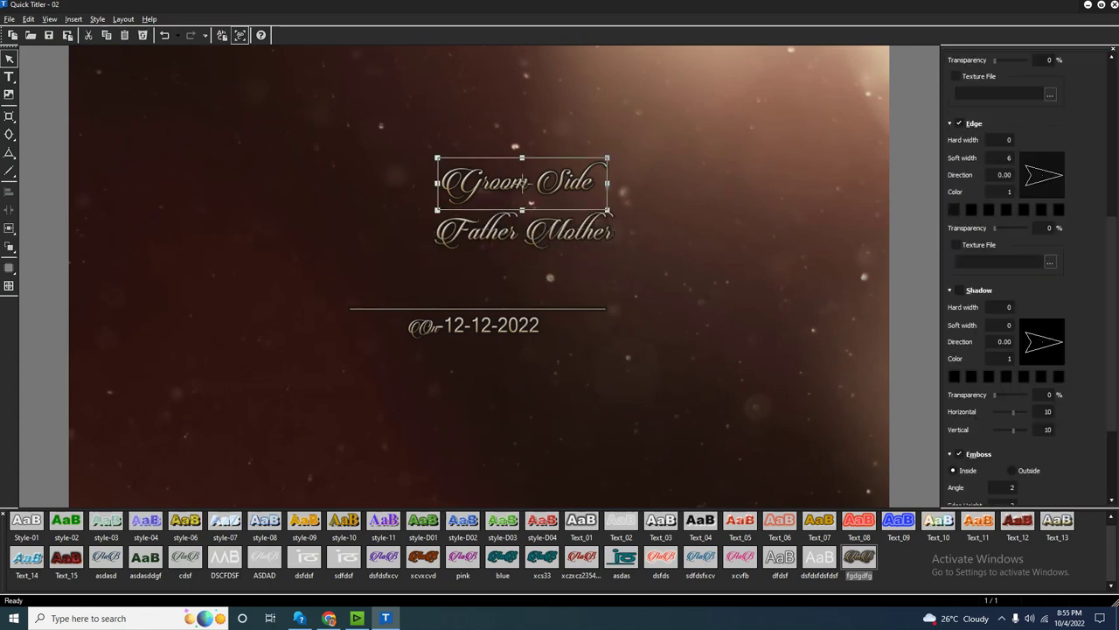
pyautogui.moveTo(522, 183); pyautogui.dragTo(522, 173)
pyautogui.moveTo(608, 210); pyautogui.dragTo(556, 188)
pyautogui.click(682, 289)
pyautogui.moveTo(411, 154); pyautogui.dragTo(629, 267)
pyautogui.moveTo(560, 198); pyautogui.dragTo(511, 170)
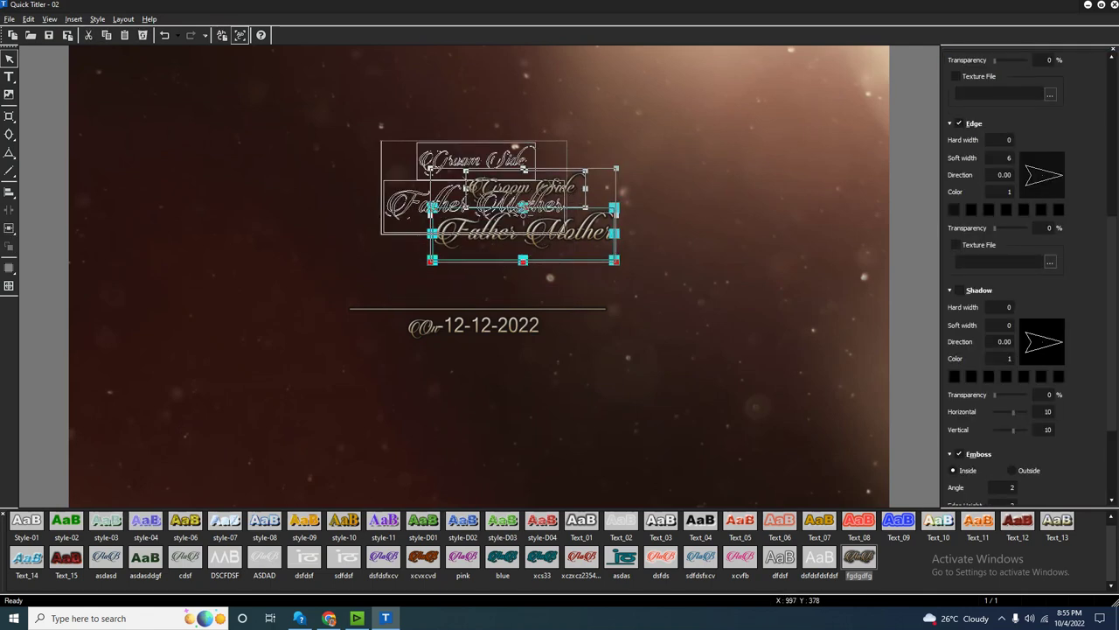
pyautogui.click(665, 263)
# Move the ornament line up and resize it to sit under Father Mother.
pyautogui.click(476, 308)
pyautogui.moveTo(477, 308); pyautogui.dragTo(475, 243)
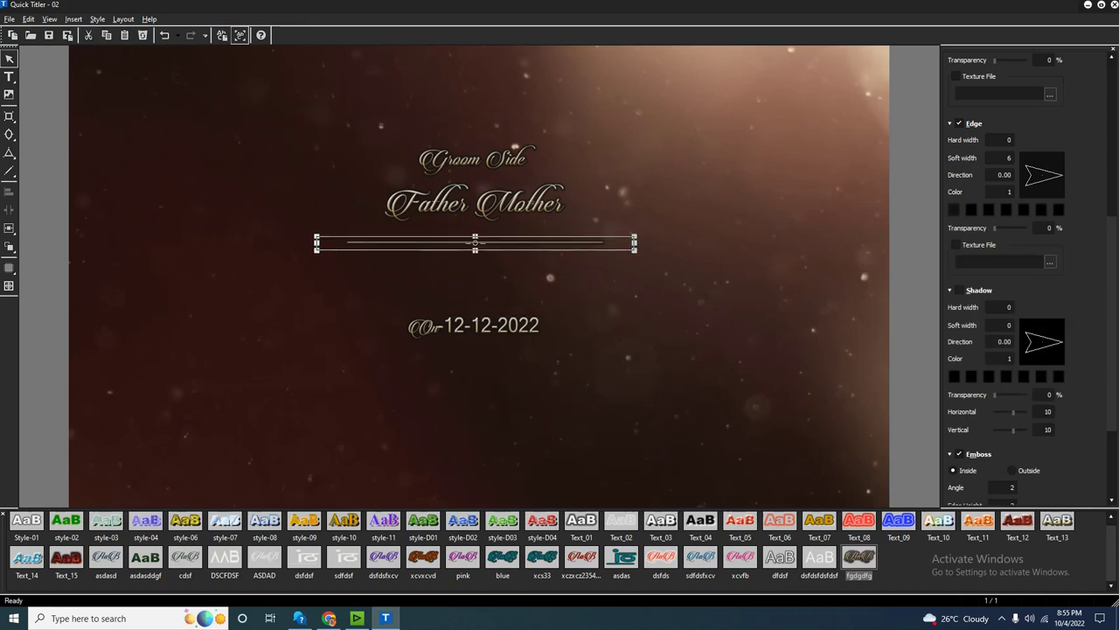
pyautogui.moveTo(583, 244); pyautogui.dragTo(560, 229)
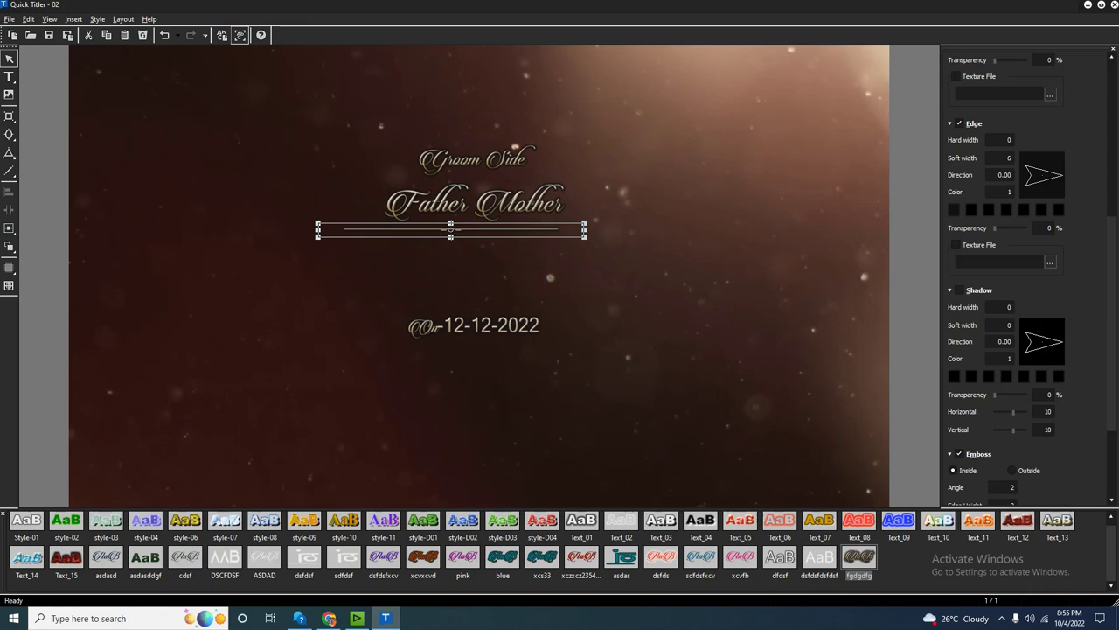
pyautogui.moveTo(623, 229); pyautogui.dragTo(630, 229)
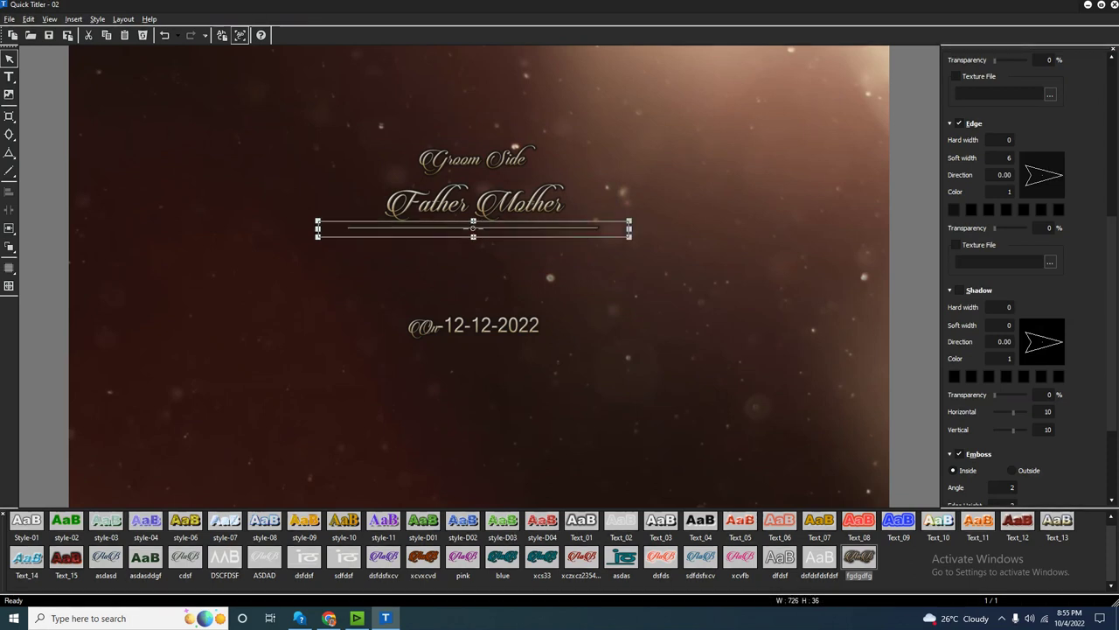
pyautogui.moveTo(473, 227); pyautogui.dragTo(474, 225)
# Nudge the Groom Side heading into place above the names.
pyautogui.click(515, 146)
pyautogui.moveTo(475, 159); pyautogui.dragTo(475, 163)
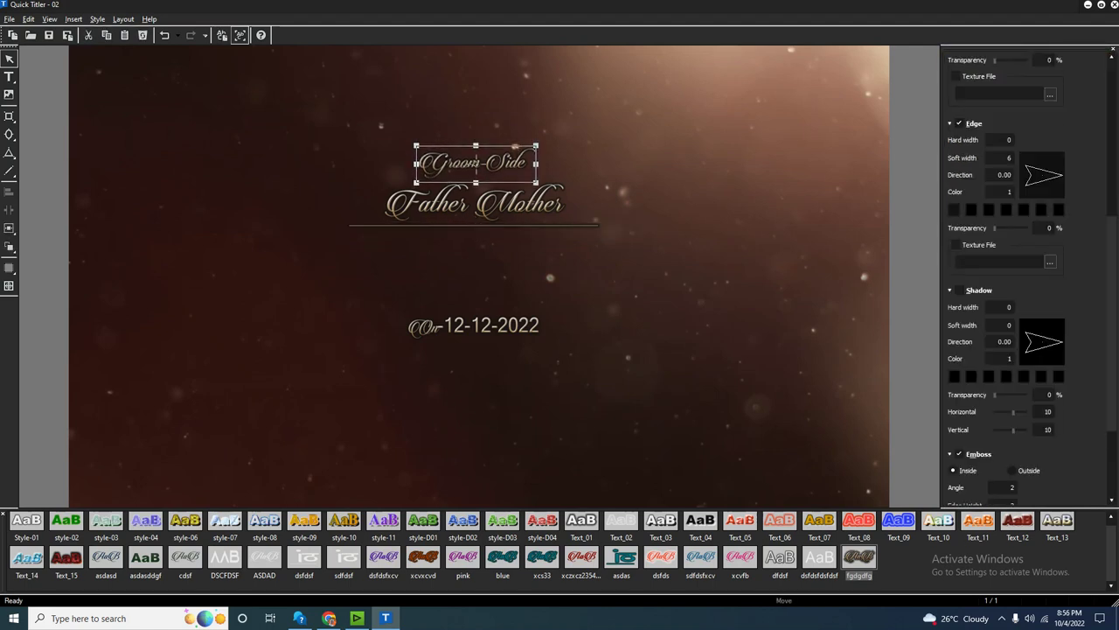
pyautogui.moveTo(484, 103); pyautogui.dragTo(475, 185)
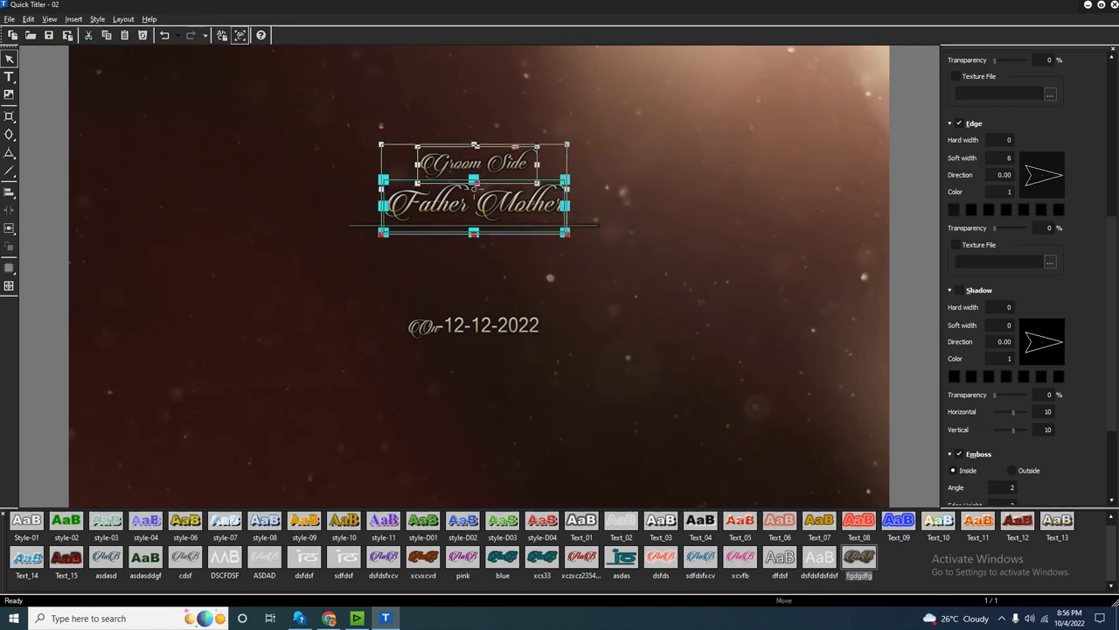
pyautogui.press('Escape')
# Move the date text up and rewrite it as the father's and mother's names on two lines.
pyautogui.moveTo(474, 328); pyautogui.dragTo(449, 277)
pyautogui.doubleClick(450, 277)
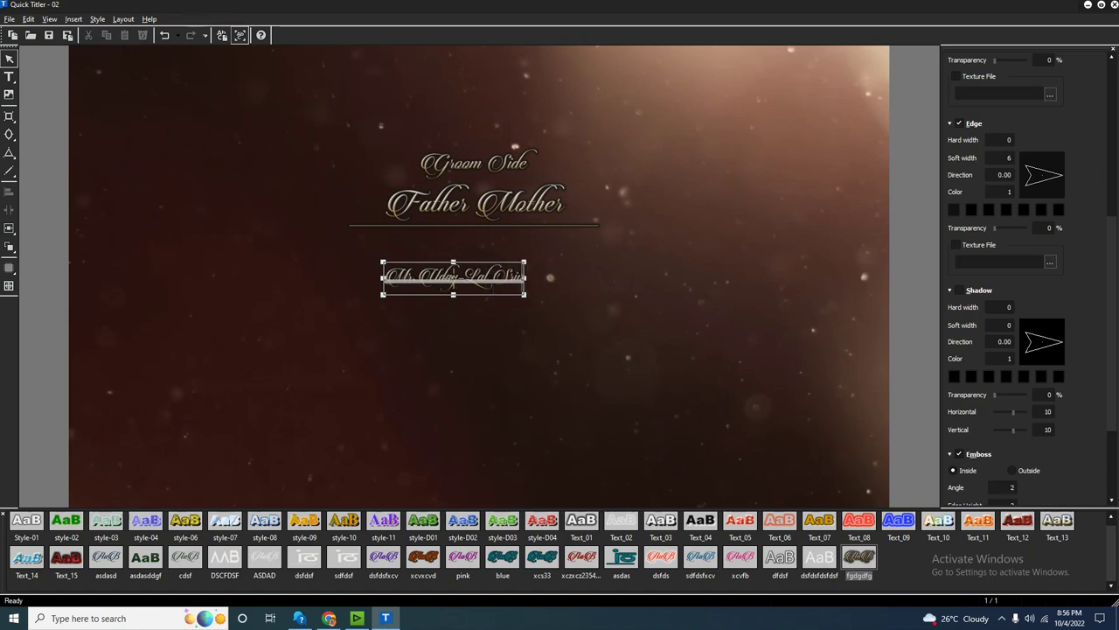
pyautogui.press('Return')
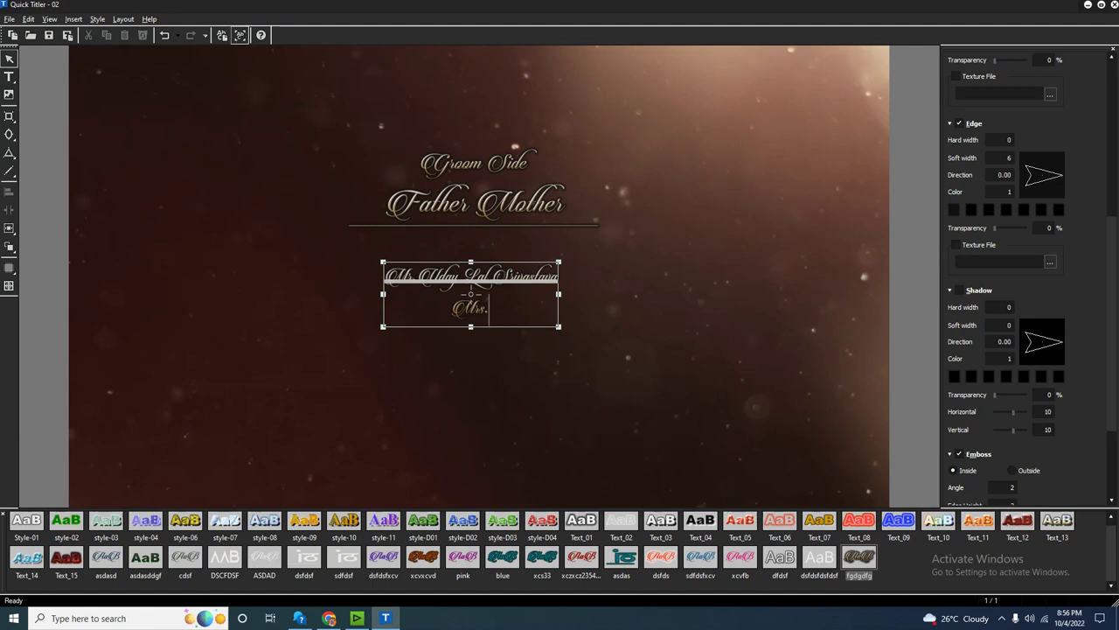
pyautogui.press('Escape')
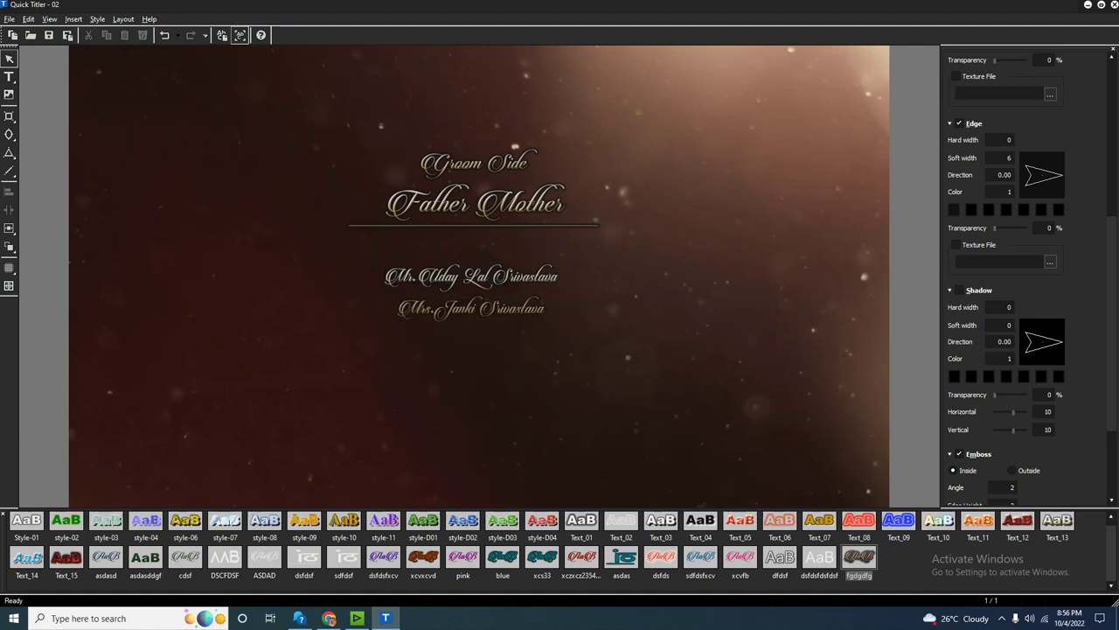
# Enlarge the two-line names text and move the whole title group lower.
pyautogui.click(472, 293)
pyautogui.moveTo(558, 326); pyautogui.dragTo(627, 359)
pyautogui.moveTo(409, 332); pyautogui.dragTo(382, 304)
pyautogui.press('Escape')
pyautogui.hotkey('ctrl', 'a')
pyautogui.moveTo(565, 278); pyautogui.dragTo(565, 323)
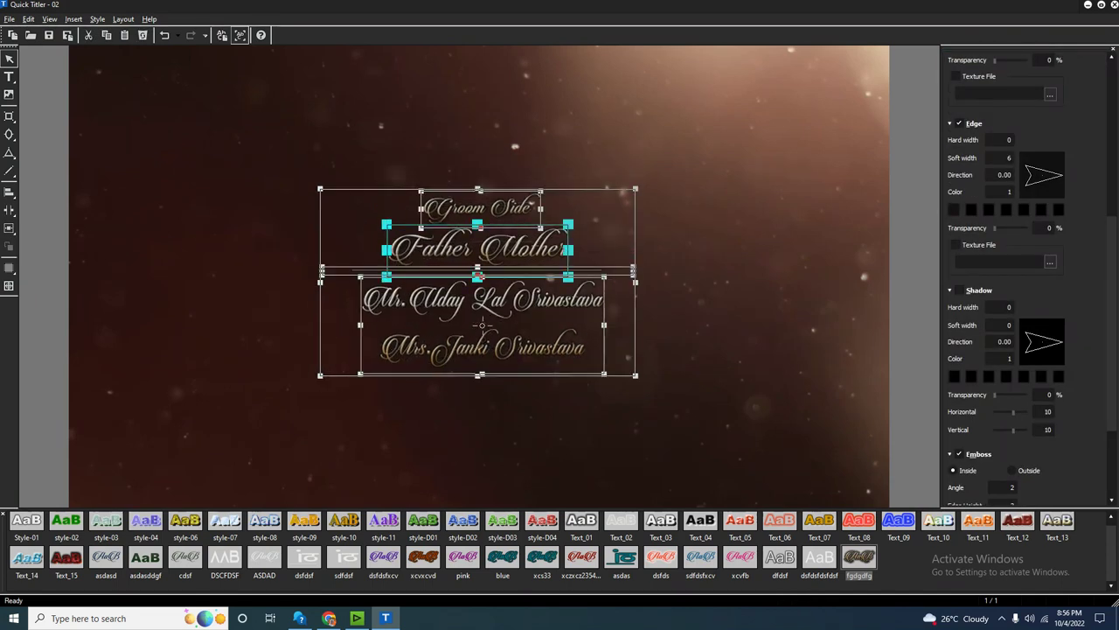
pyautogui.press('Escape')
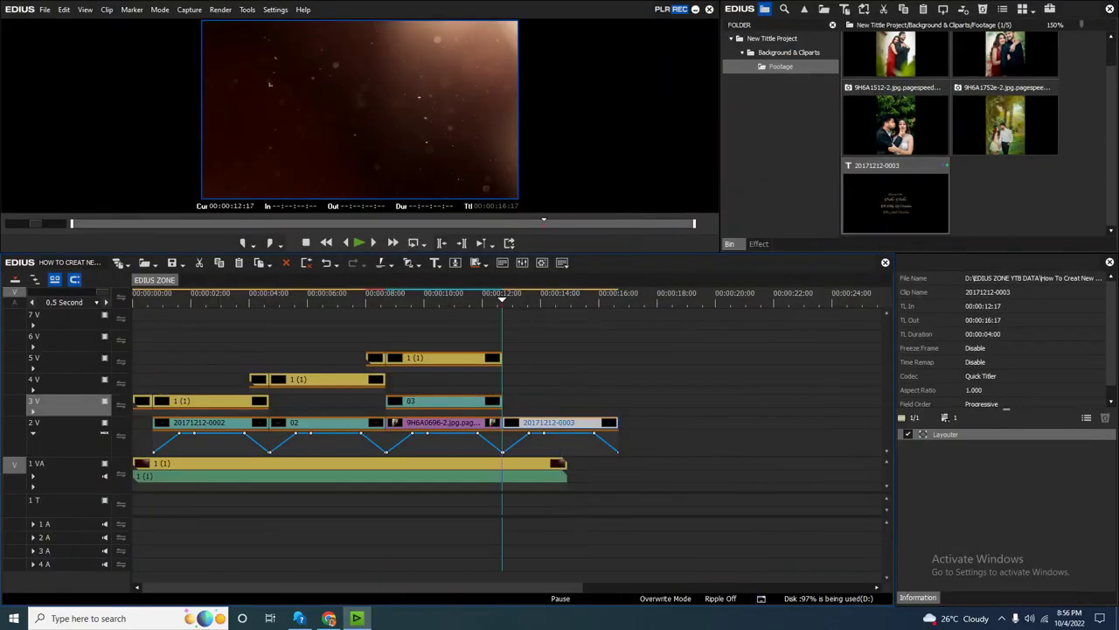
# Paste a copy of the 1 VA bokeh background after the original, running 00:00:14:23 to 00:00:29:21.
pyautogui.click(789, 53)
pyautogui.moveTo(502, 453); pyautogui.dragTo(568, 475)
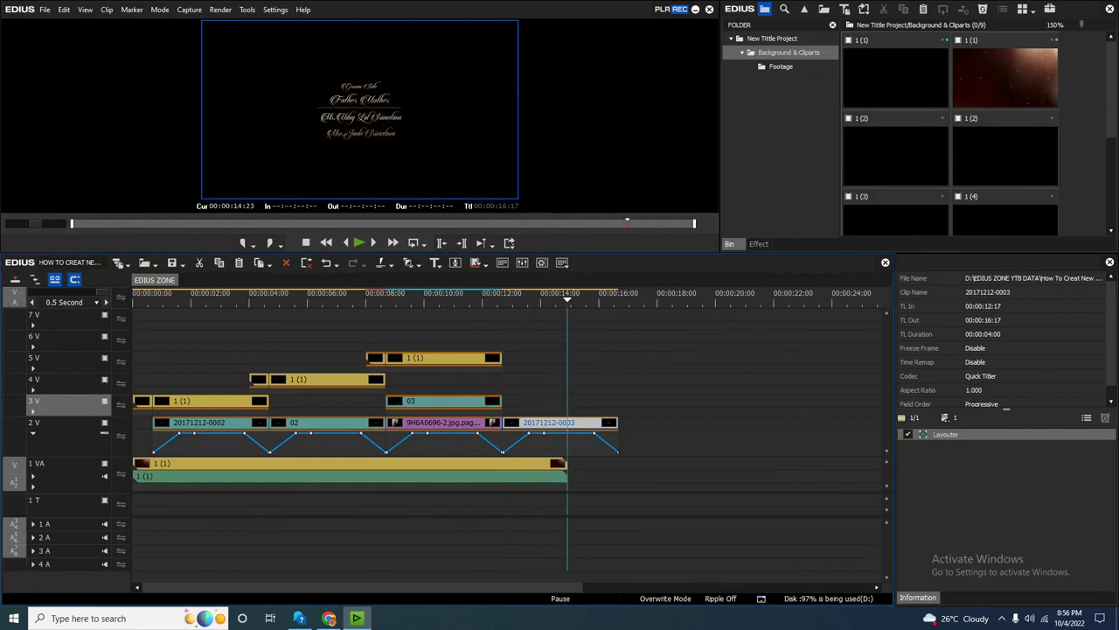
pyautogui.click(560, 469)
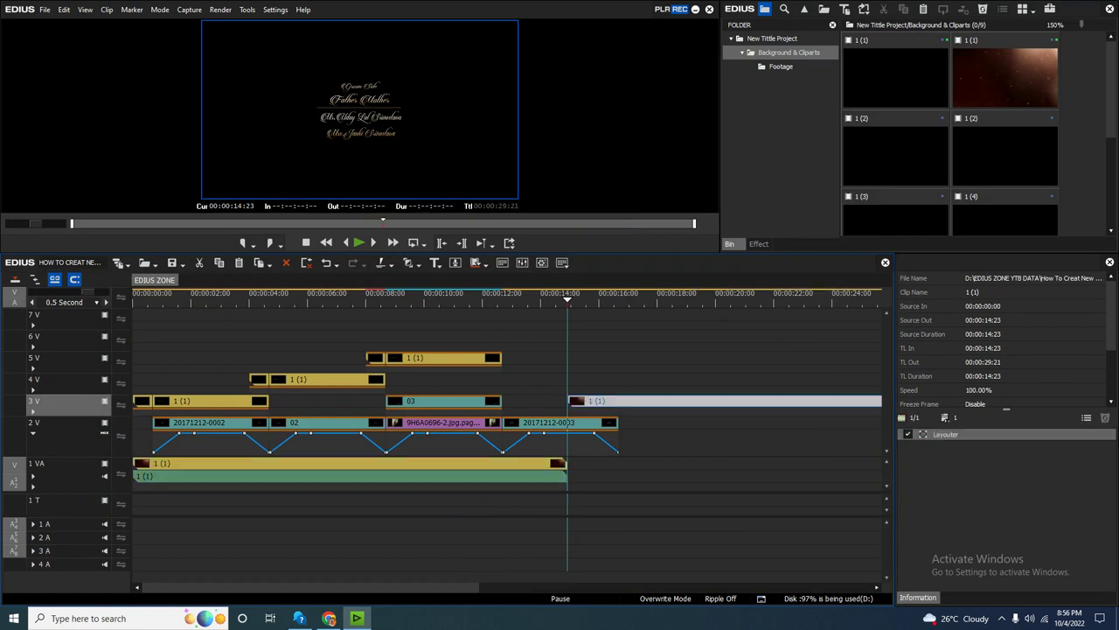
pyautogui.hotkey('ctrl', 'v')
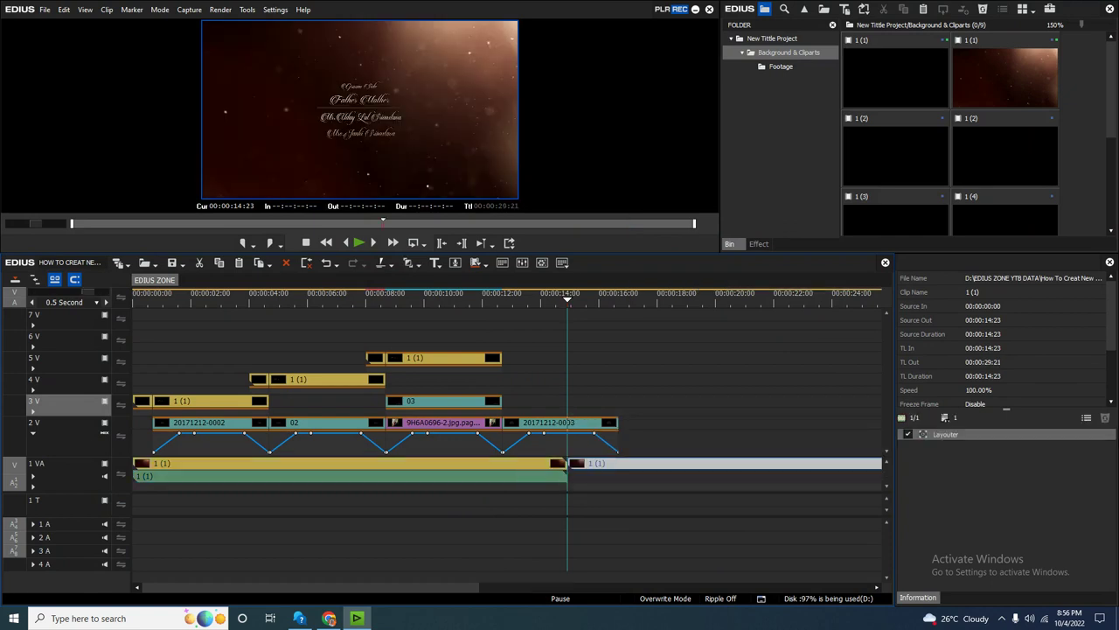
pyautogui.press('space')
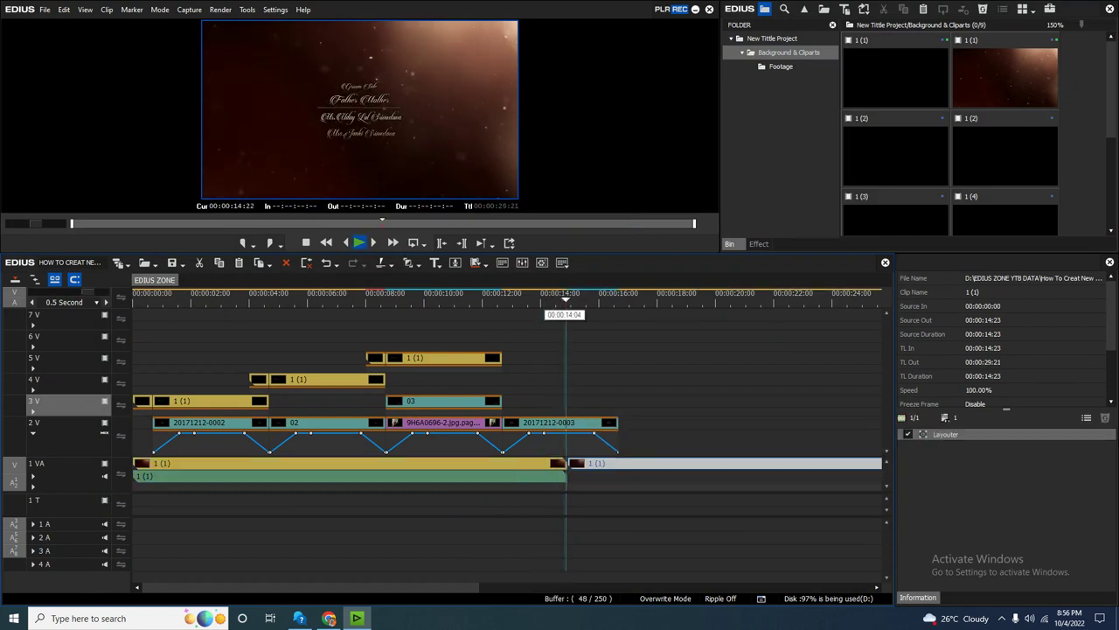
# Reverse the pasted background clip at -100% speed and play back the join.
pyautogui.press('space')
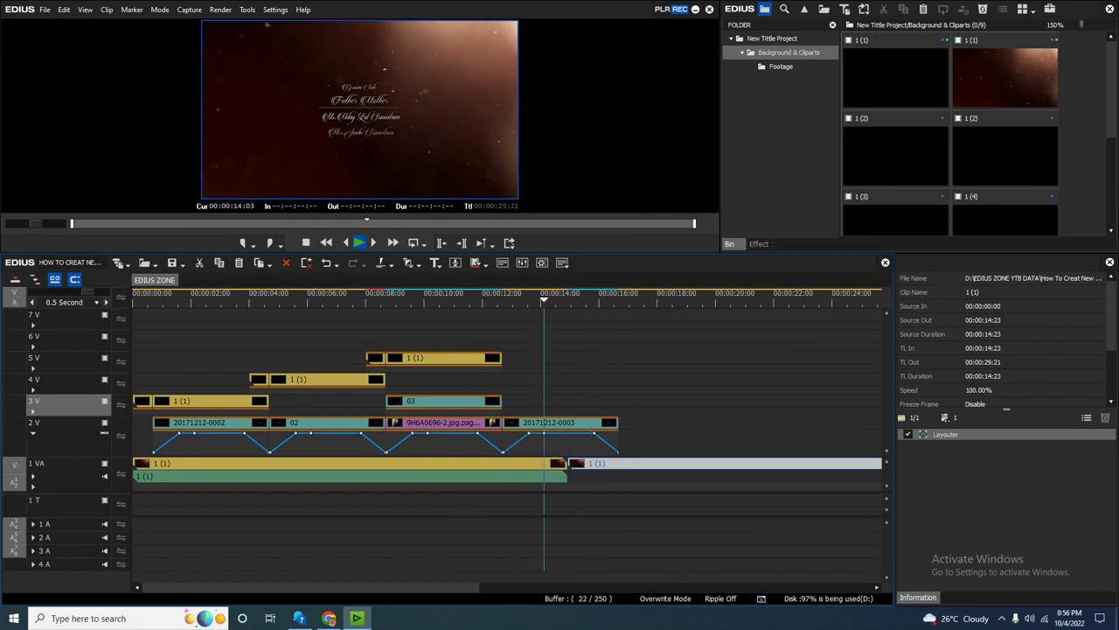
pyautogui.press('space')
pyautogui.hotkey('alt', 'e')
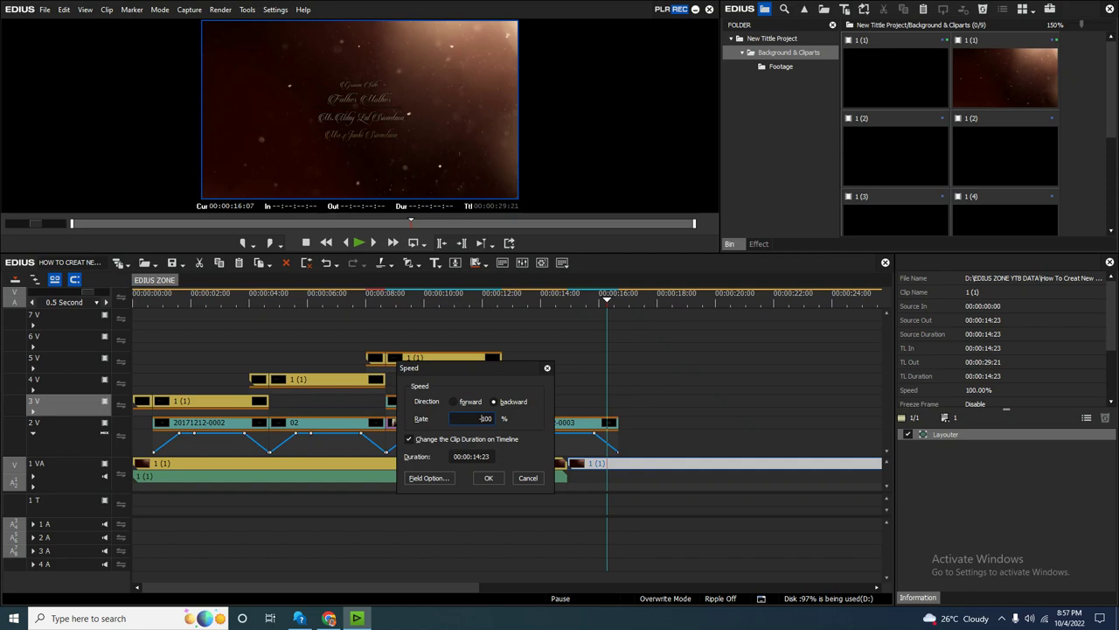
pyautogui.press('Return')
pyautogui.press('space')
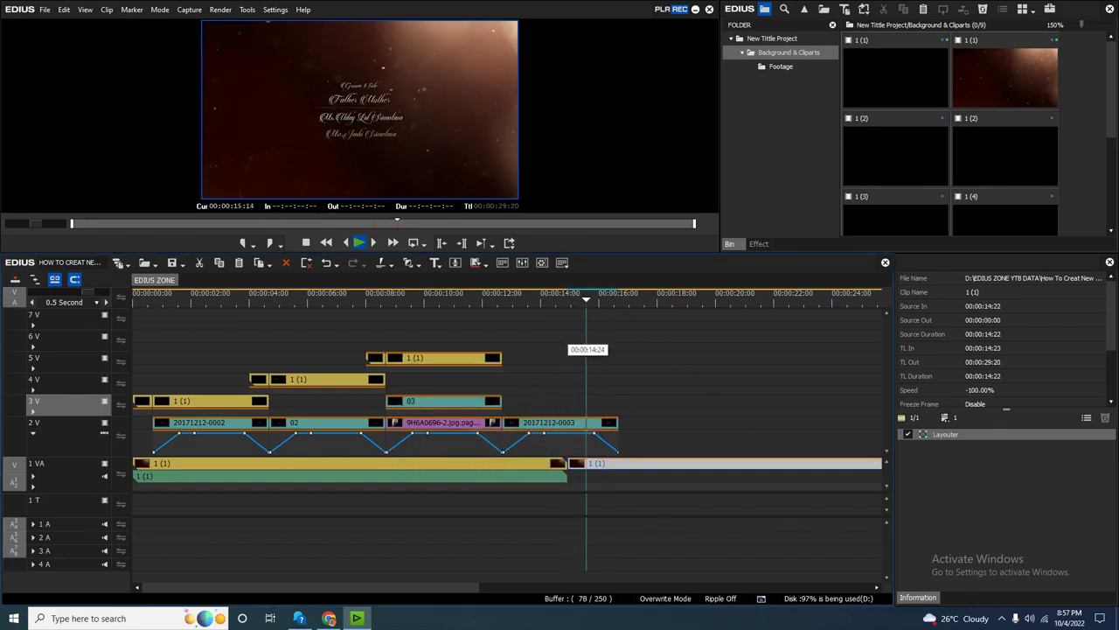
pyautogui.press('space')
pyautogui.press('space')
# Replay the photo-to-title transition around 12 seconds.
pyautogui.click(489, 296)
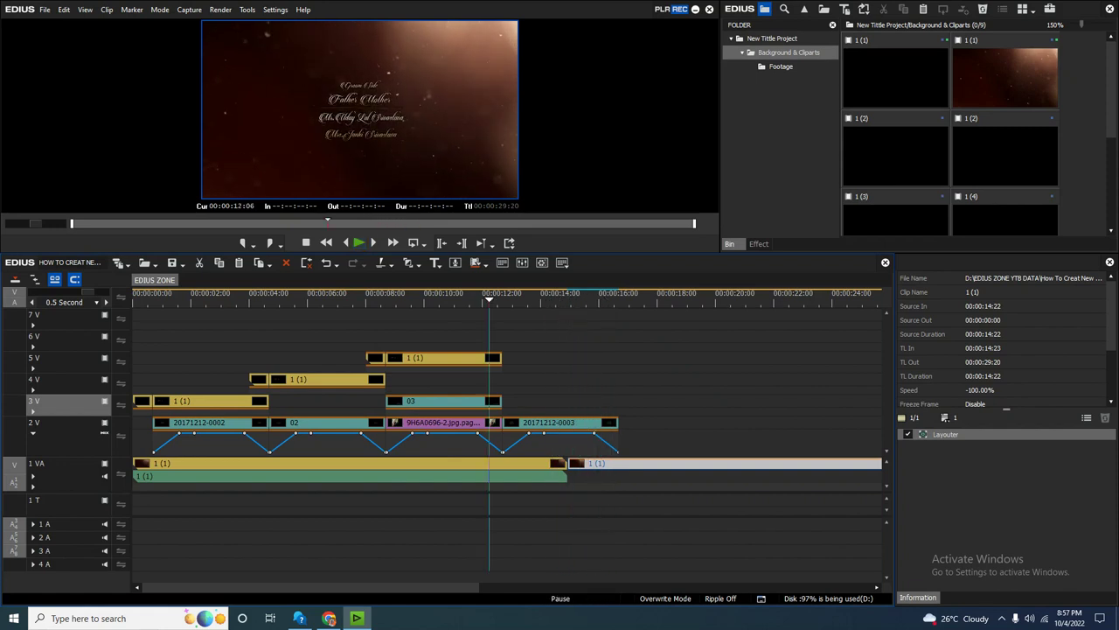
pyautogui.scroll(2, 489, 296)
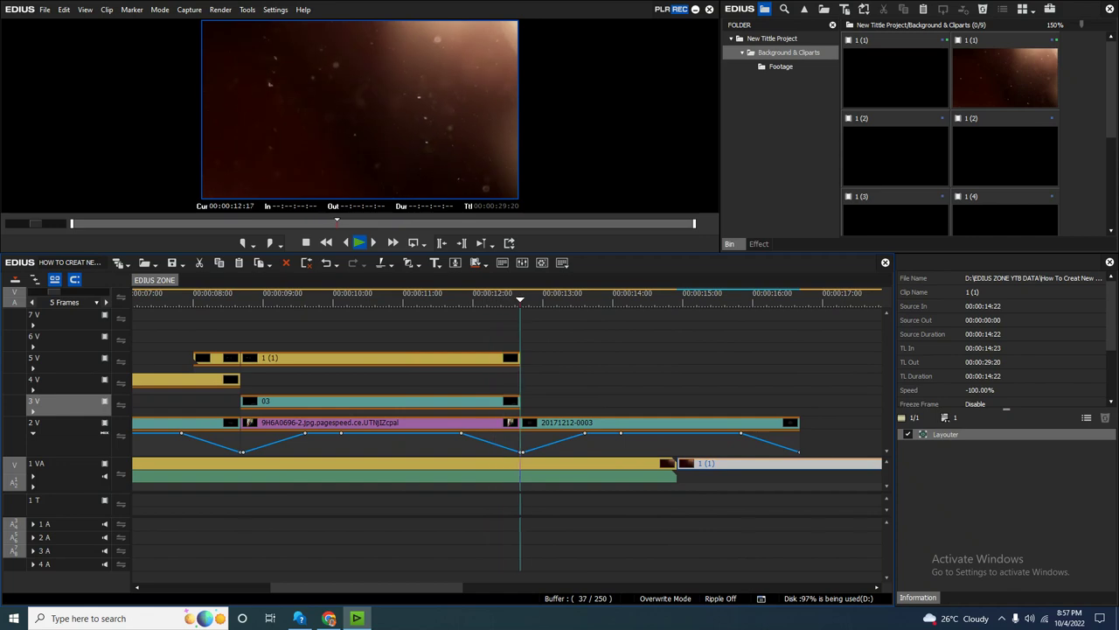
pyautogui.press('space')
pyautogui.press('space')
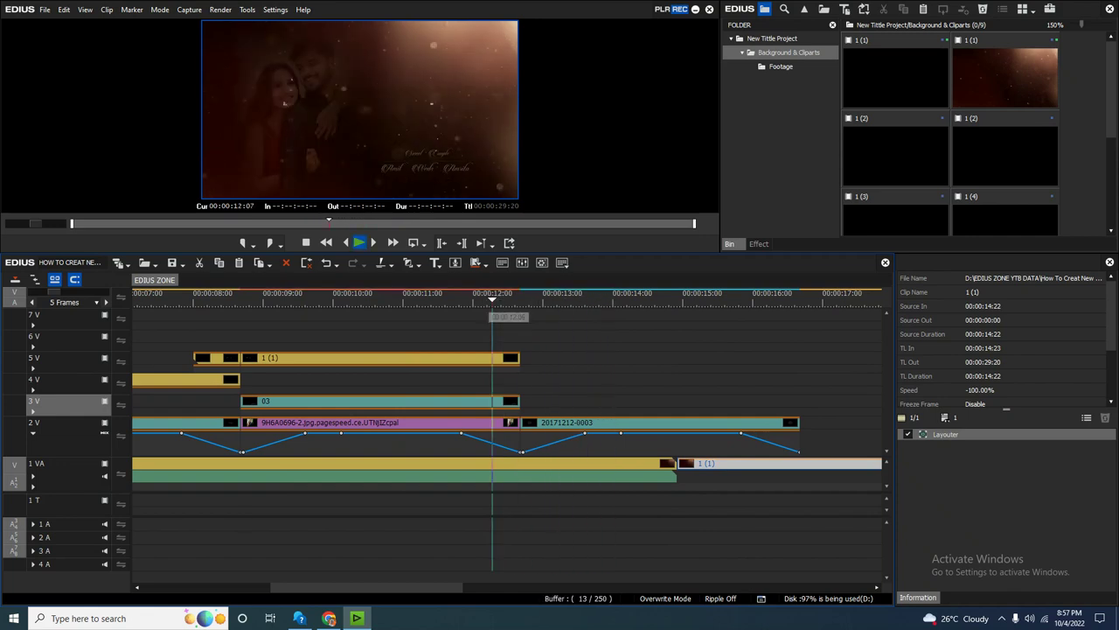
pyautogui.press('space')
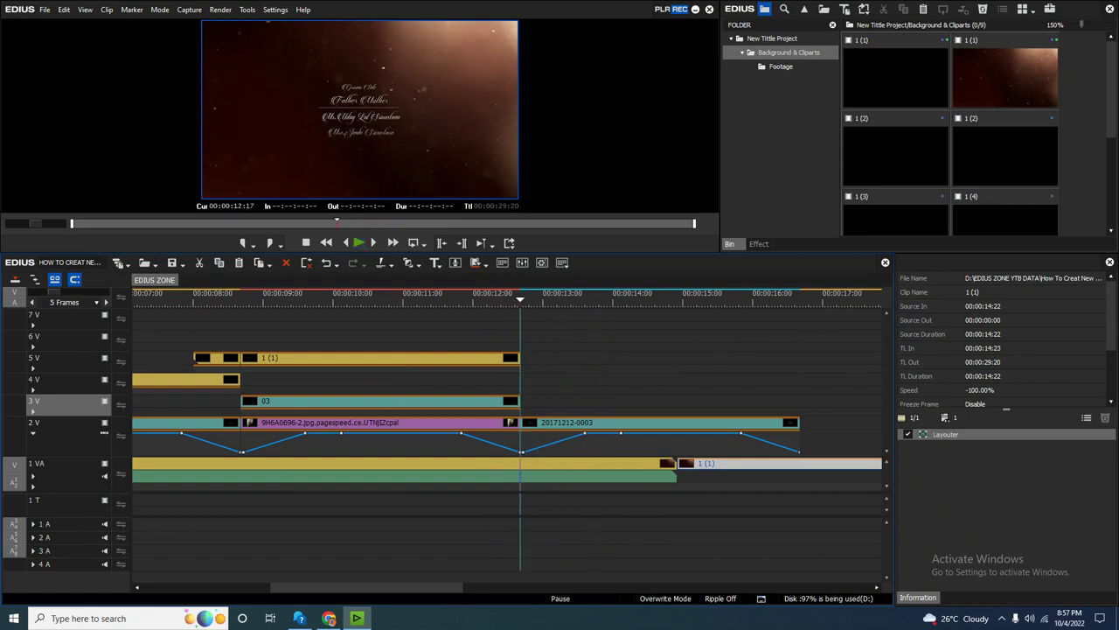
pyautogui.press('space')
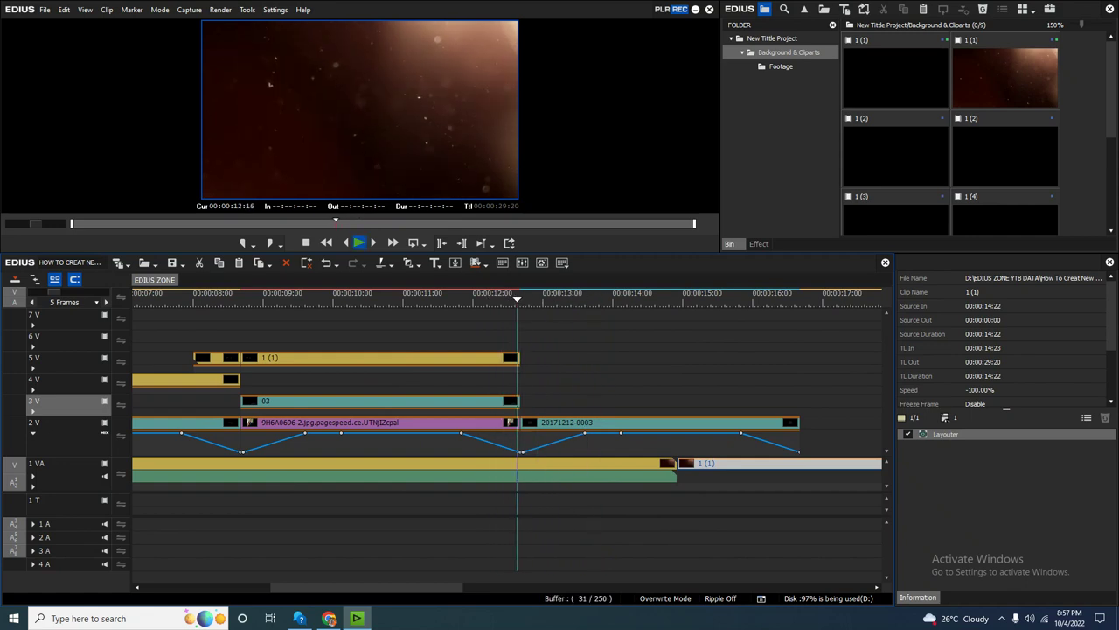
pyautogui.press('space')
# Preview bin clips 1 (2), 1 (4) and 1 (3) in the player.
pyautogui.doubleClick(895, 153)
pyautogui.press('Down')
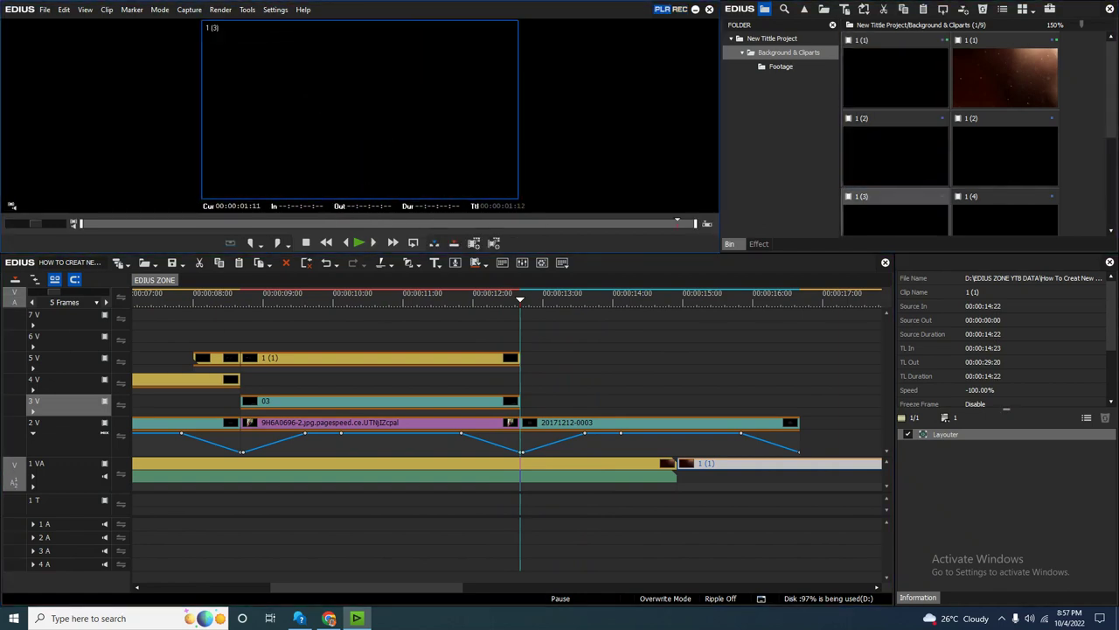
pyautogui.press('Right')
pyautogui.press('space')
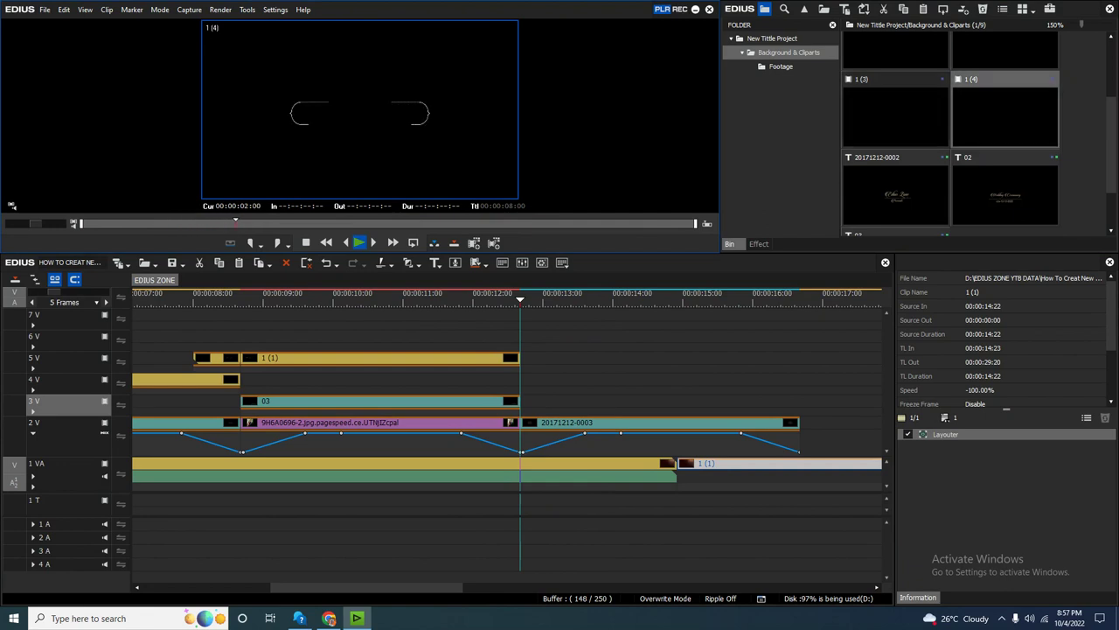
pyautogui.press('Left')
pyautogui.press('space')
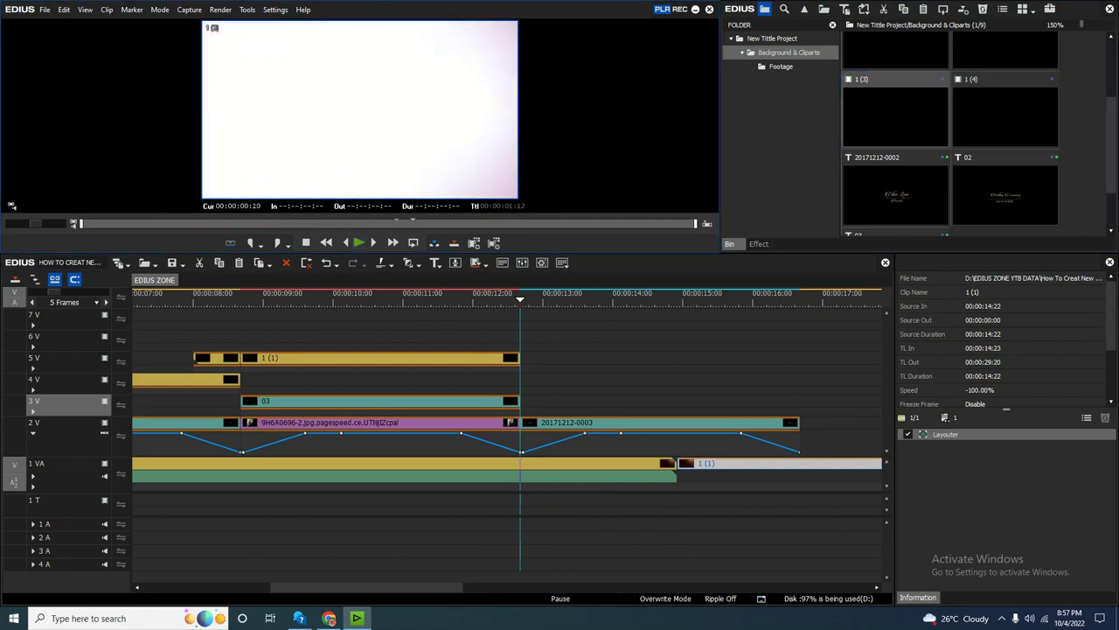
# Place flash clip 1 (3) on track 6V at 00:00:12:00.
pyautogui.moveTo(896, 112); pyautogui.dragTo(584, 453)
pyautogui.moveTo(541, 339); pyautogui.dragTo(524, 336)
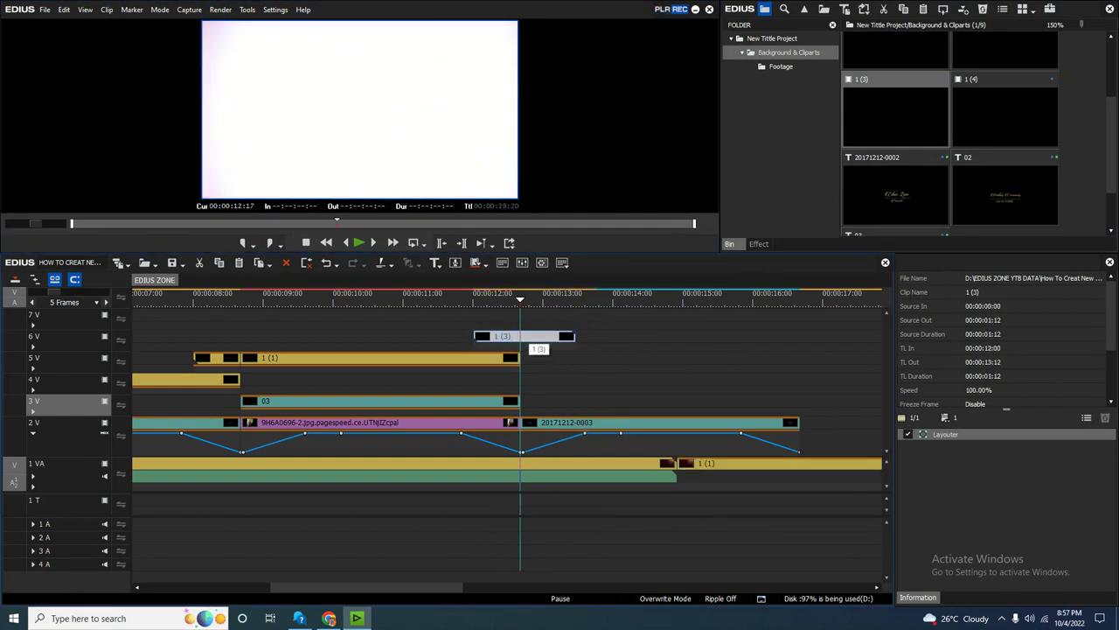
pyautogui.press('h')
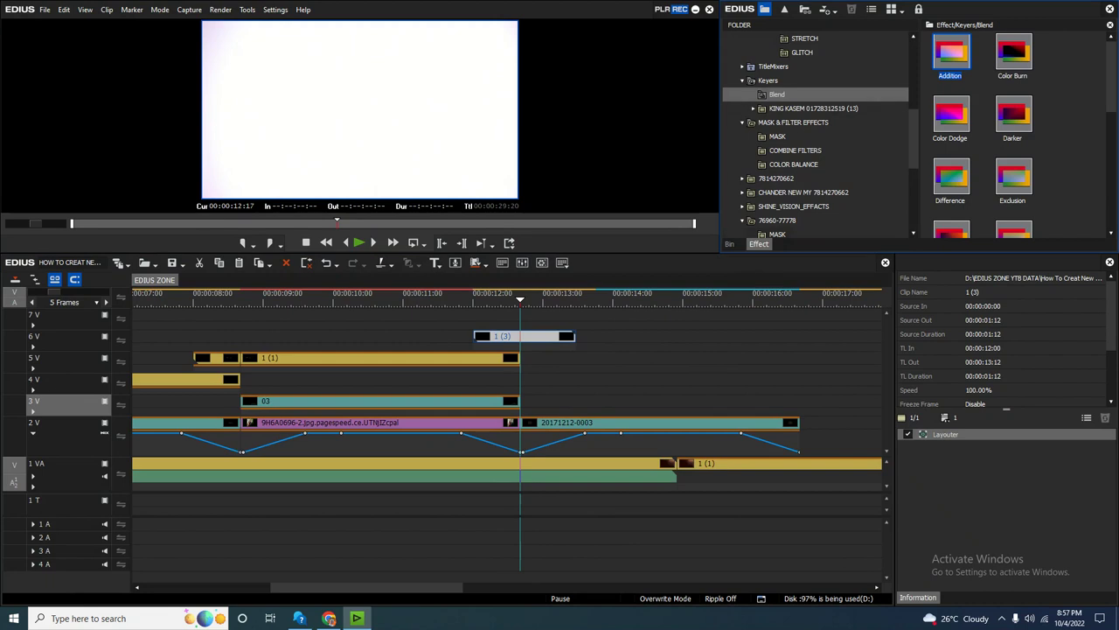
# Apply the Screen blend to flash clip 1 (3) and play it over the transition.
pyautogui.press('pageup')
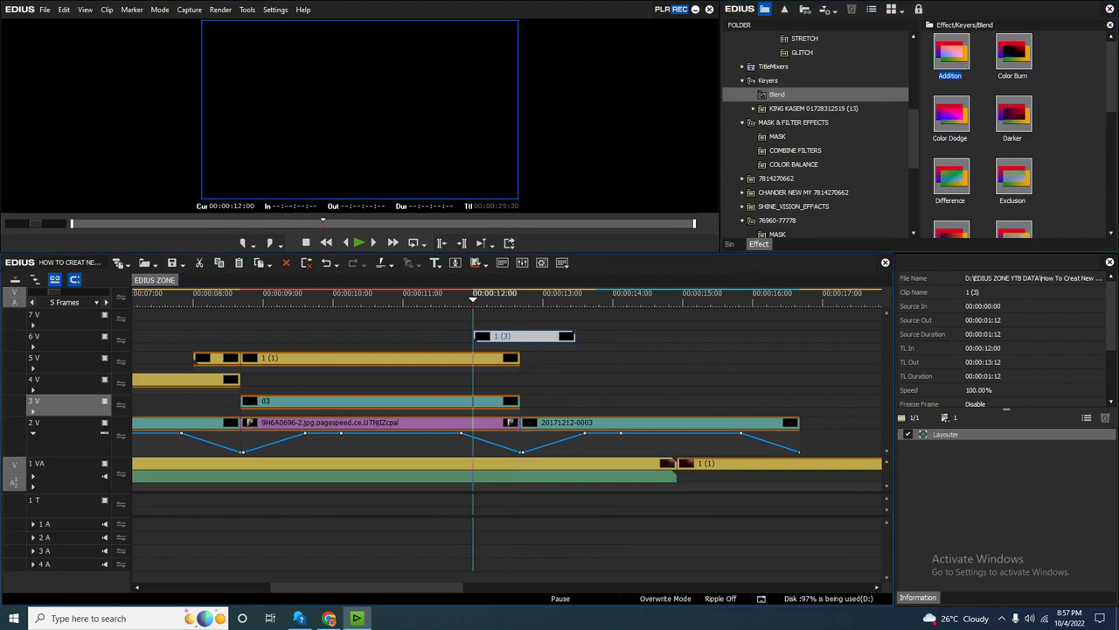
pyautogui.press('space')
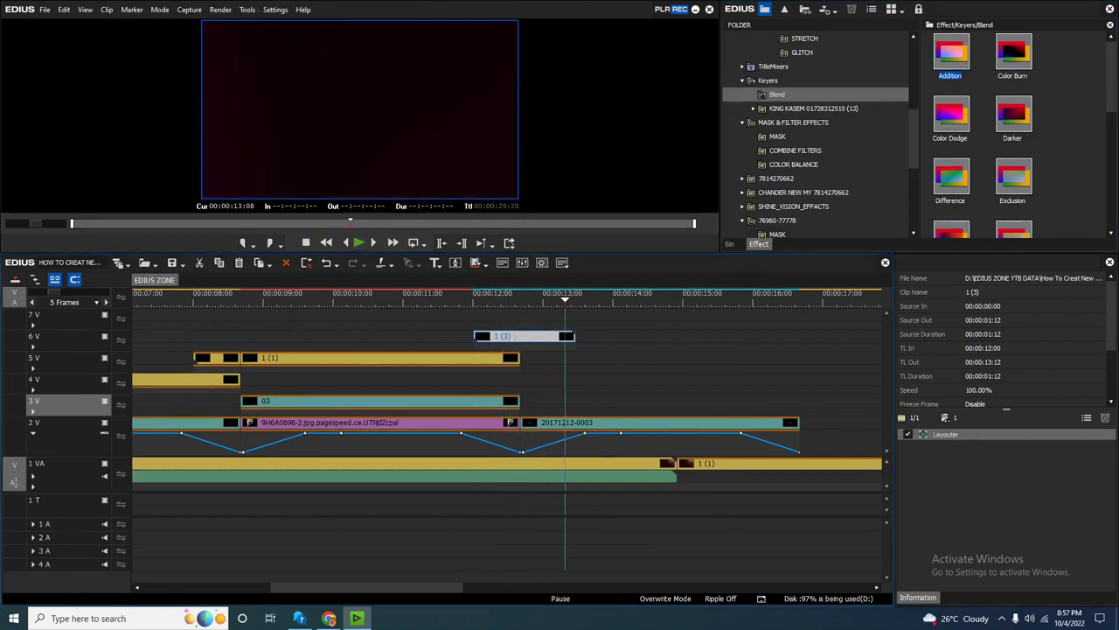
pyautogui.scroll(-5, 1014, 131)
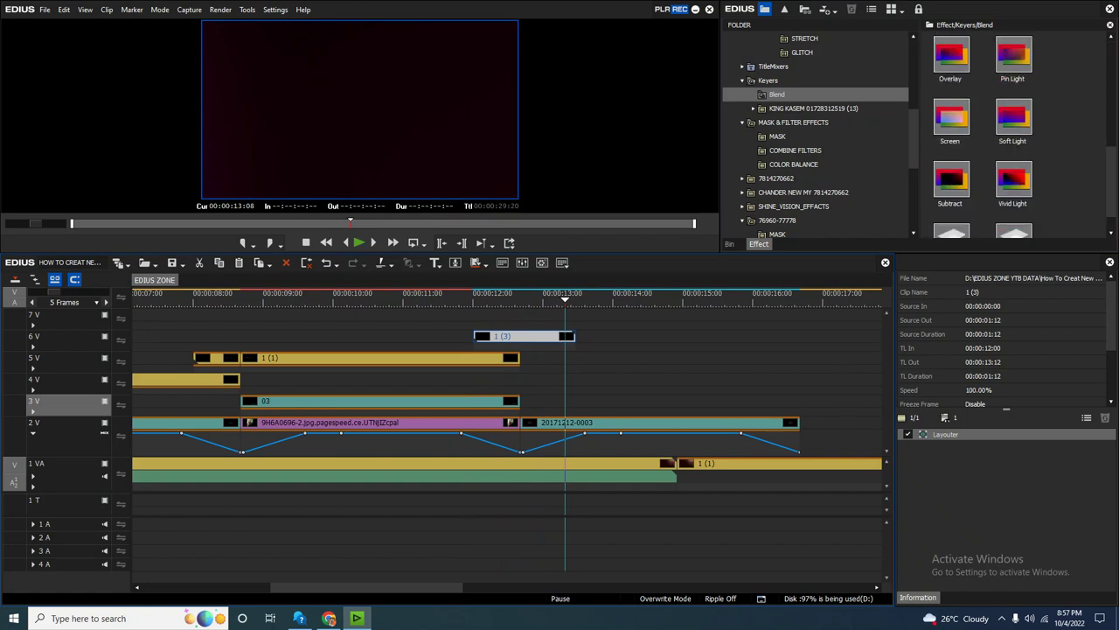
pyautogui.moveTo(951, 118); pyautogui.dragTo(524, 343)
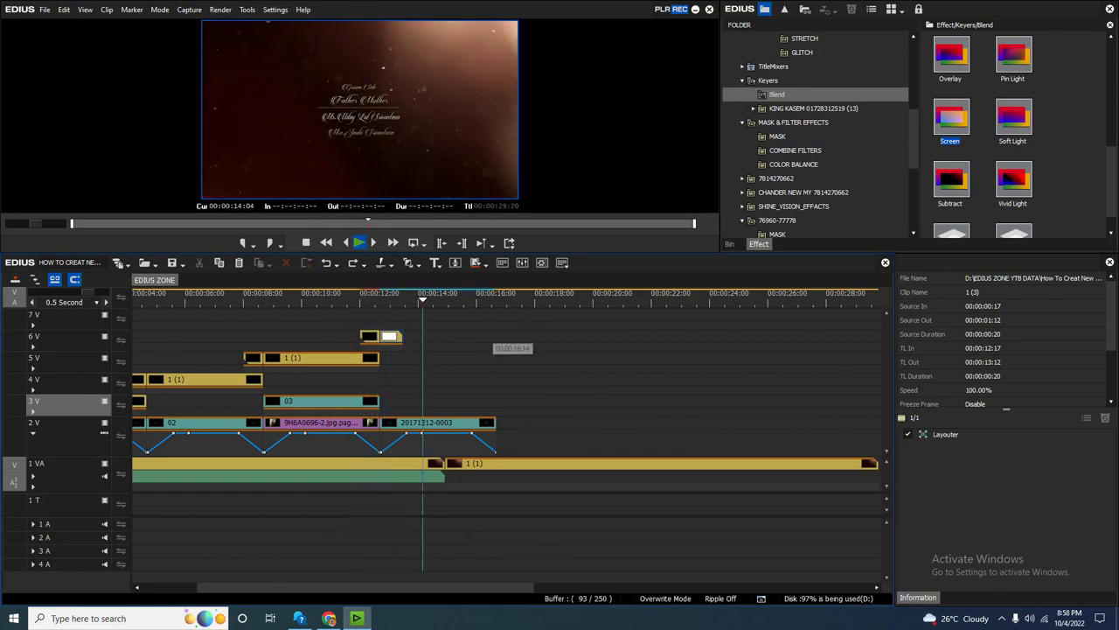
pyautogui.press('space')
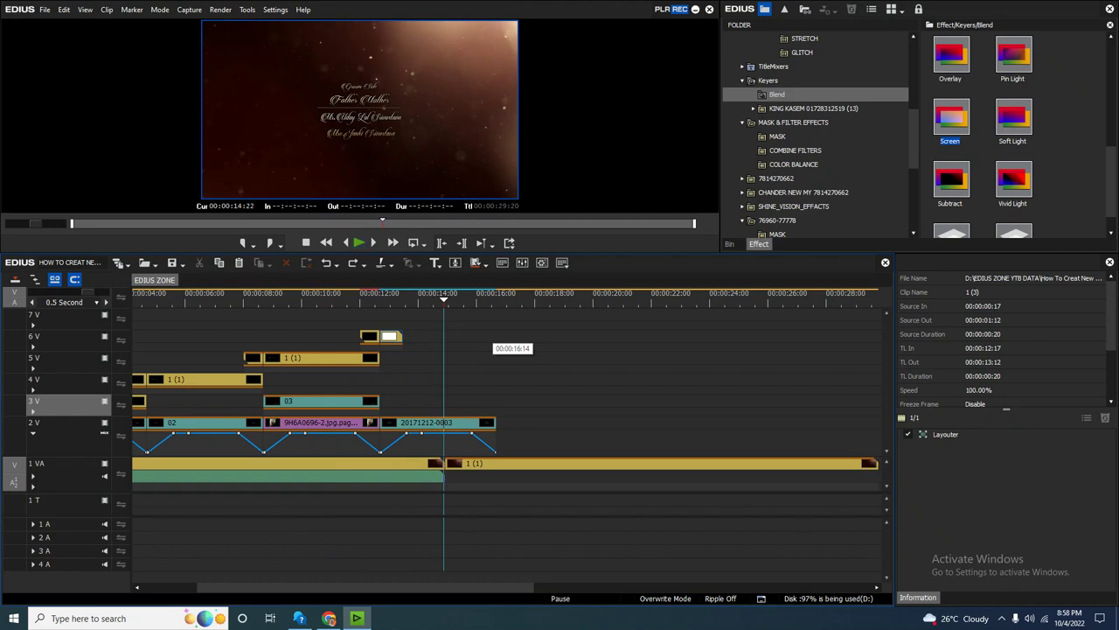
# Scrub to the title's end near 16 seconds and fit the whole sequence in the timeline.
pyautogui.click(473, 299)
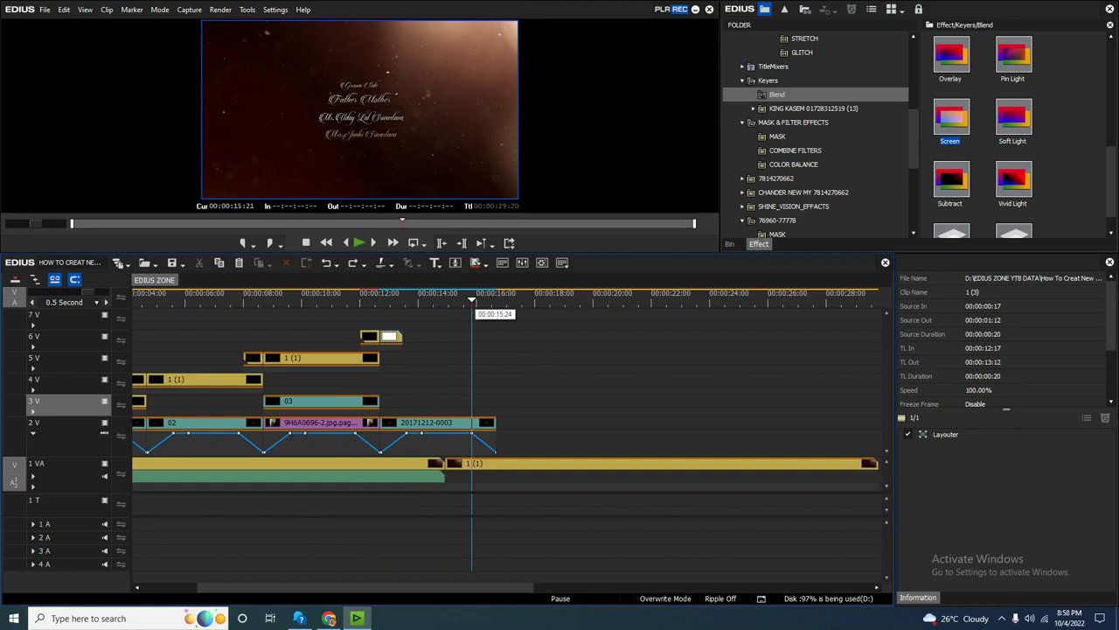
pyautogui.moveTo(473, 299); pyautogui.dragTo(496, 299)
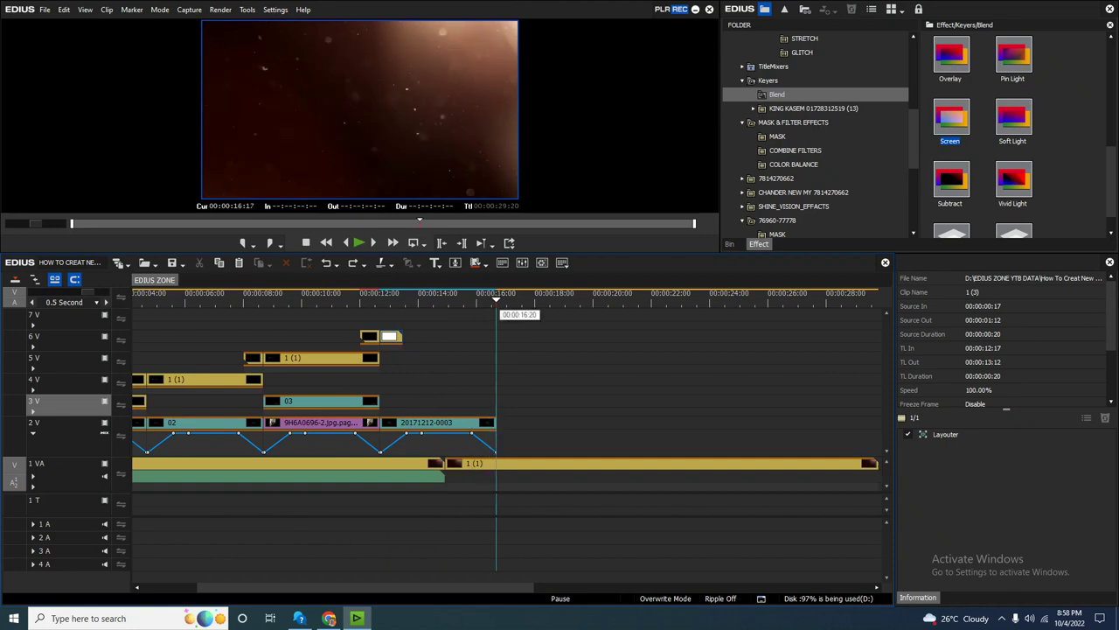
pyautogui.hotkey('ctrl', '0')
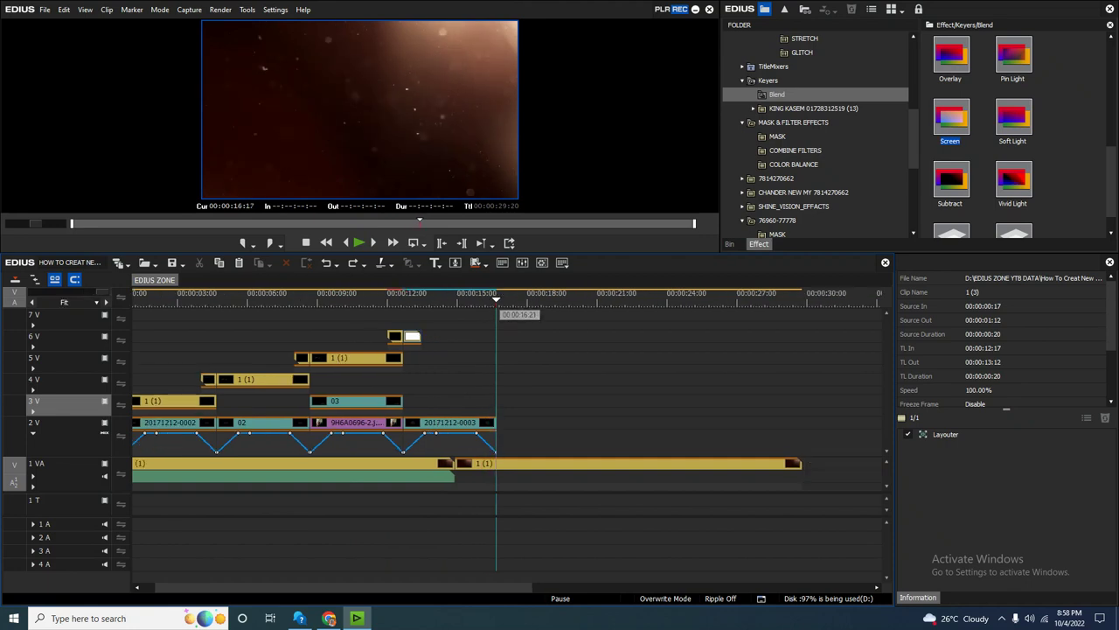
pyautogui.click(481, 416)
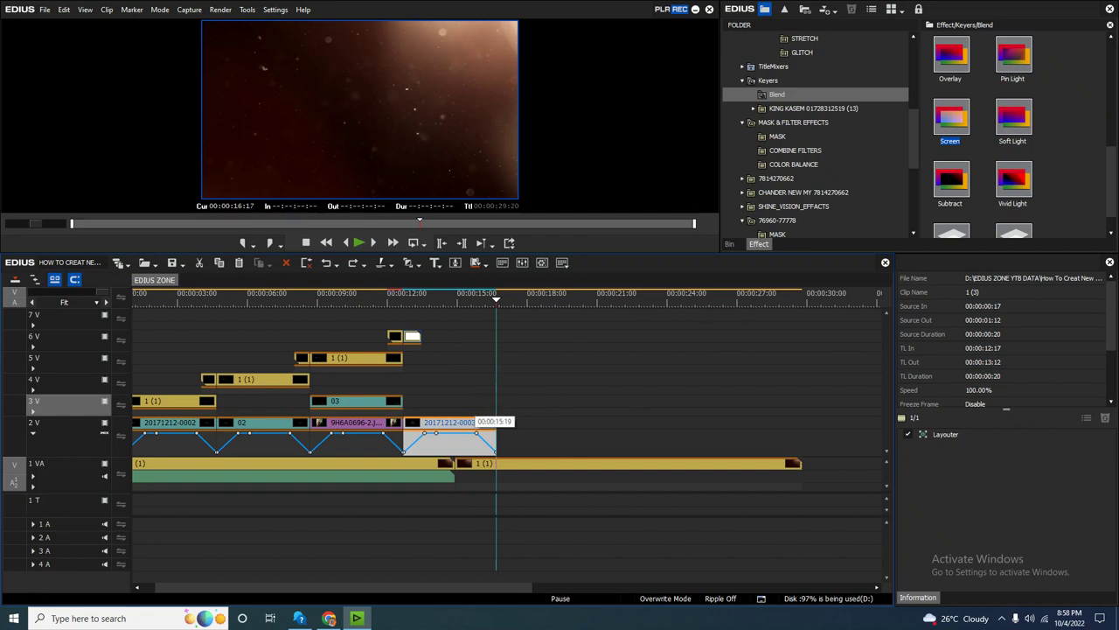
pyautogui.hotkey('ctrl', 'v')
pyautogui.hotkey('ctrl', 'z')
pyautogui.press('Down')
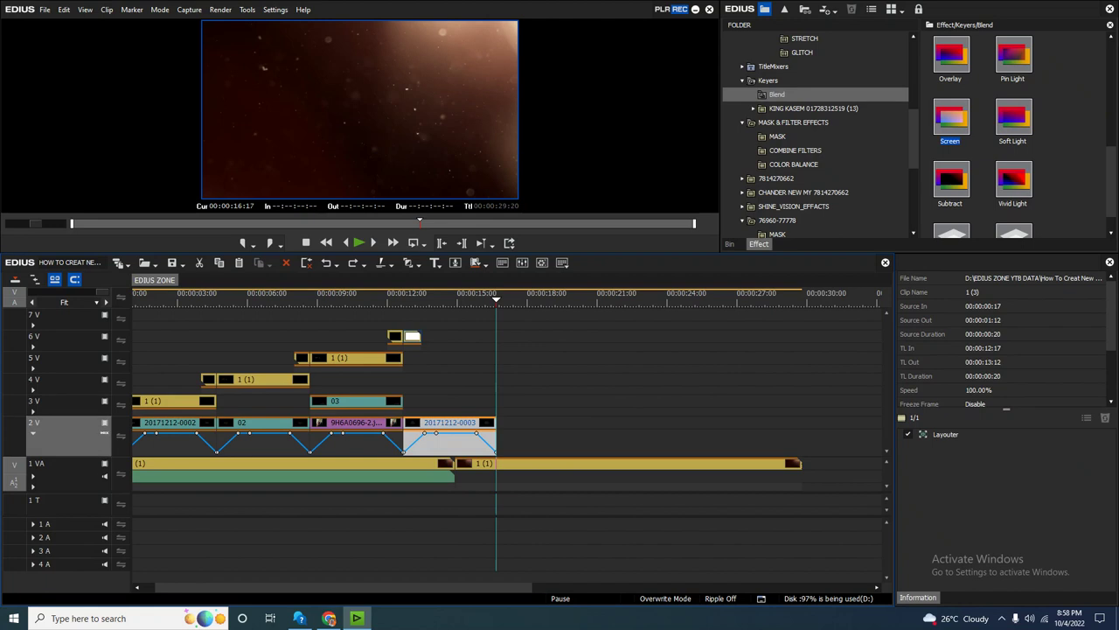
pyautogui.hotkey('ctrl', 'v')
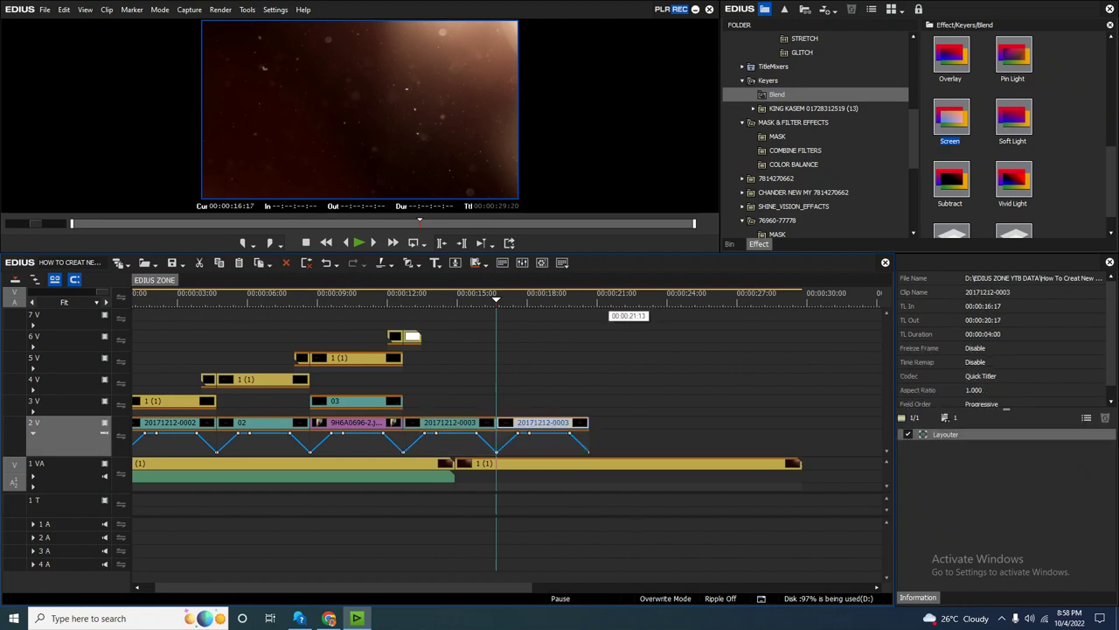
pyautogui.click(590, 422)
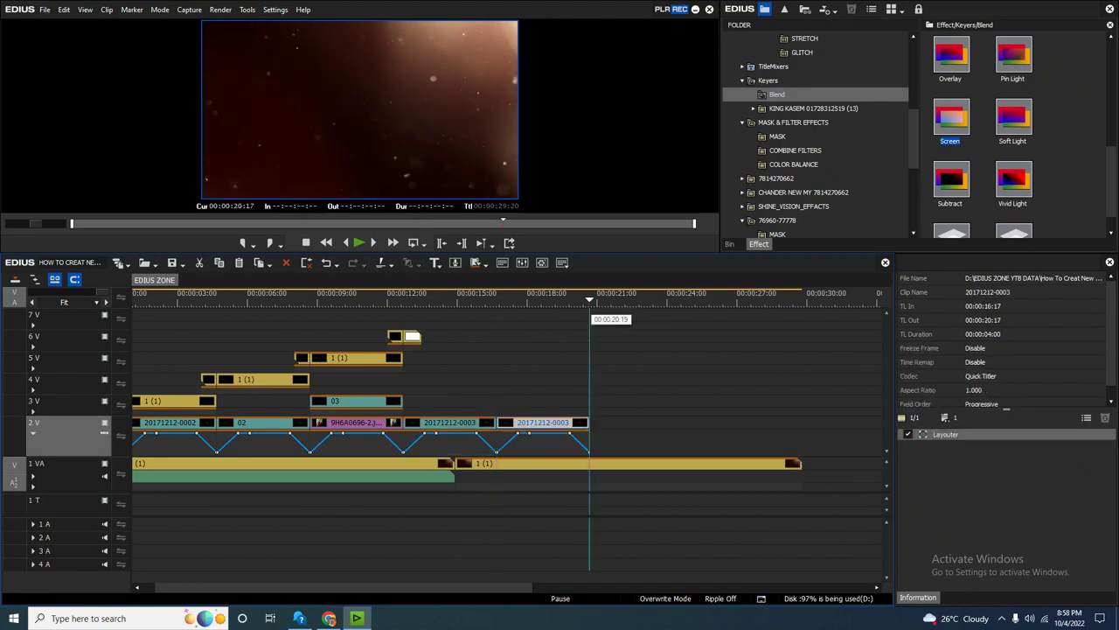
# Paste more back-to-back copies of the title clip through 00:00:28:17.
pyautogui.hotkey('ctrl', 'v')
pyautogui.click(683, 422)
pyautogui.hotkey('ctrl', 'v')
pyautogui.click(776, 423)
pyautogui.hotkey('ctrl', 'v')
pyautogui.scroll(-2, 776, 325)
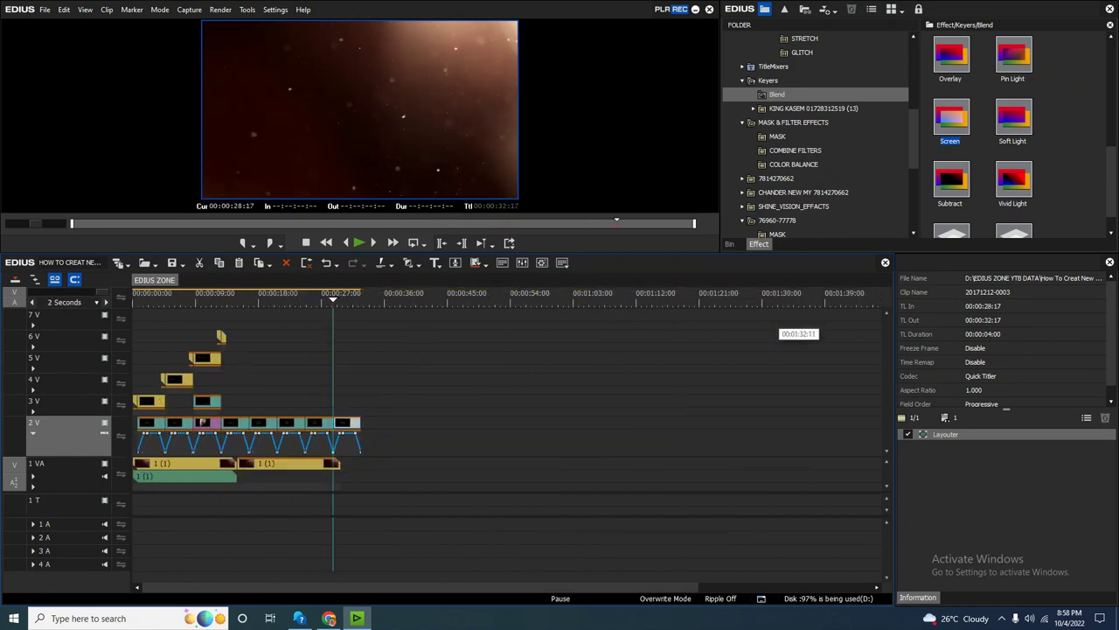
pyautogui.hotkey('ctrl', 'v')
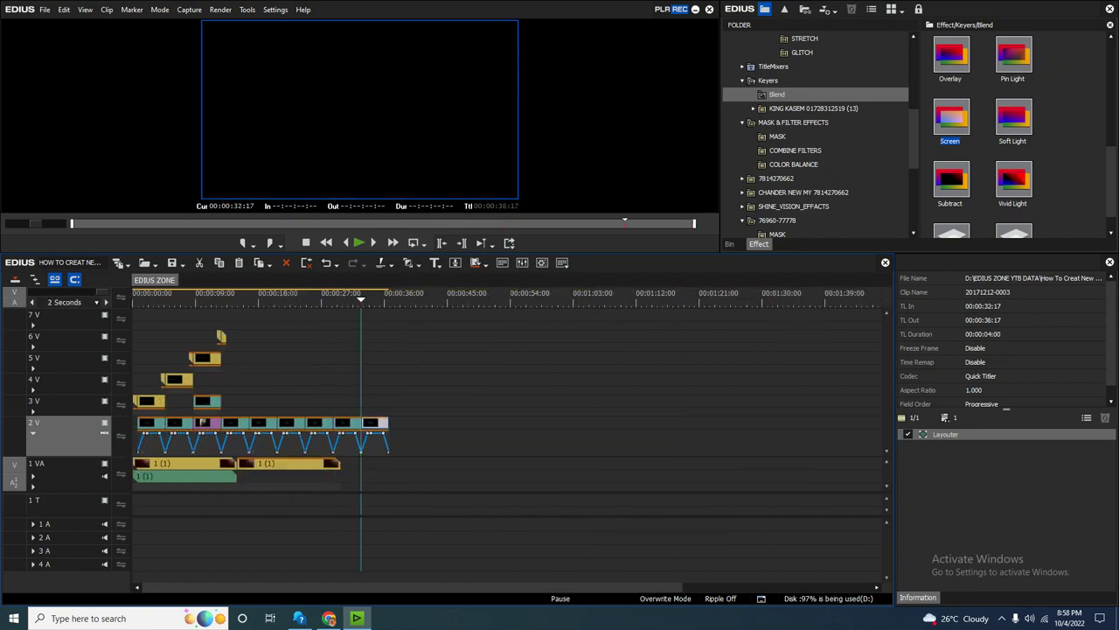
# Paste further 4-second copies from 36:17 until track 2V reaches 00:00:56:17.
pyautogui.press('End')
pyautogui.hotkey('ctrl', 'v')
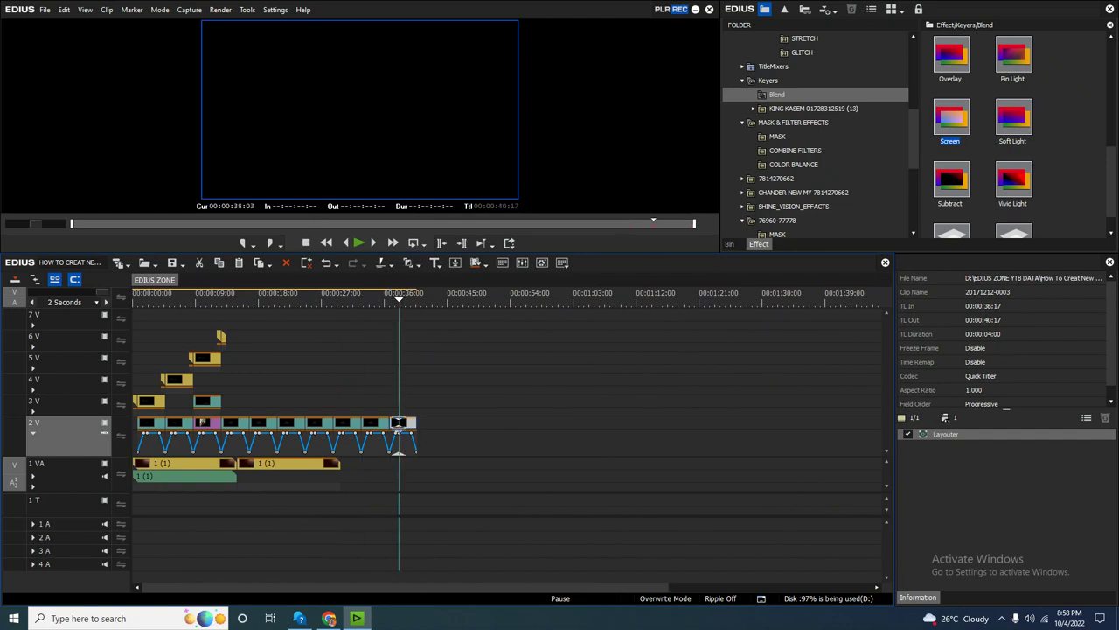
pyautogui.hotkey('ctrl', 'v')
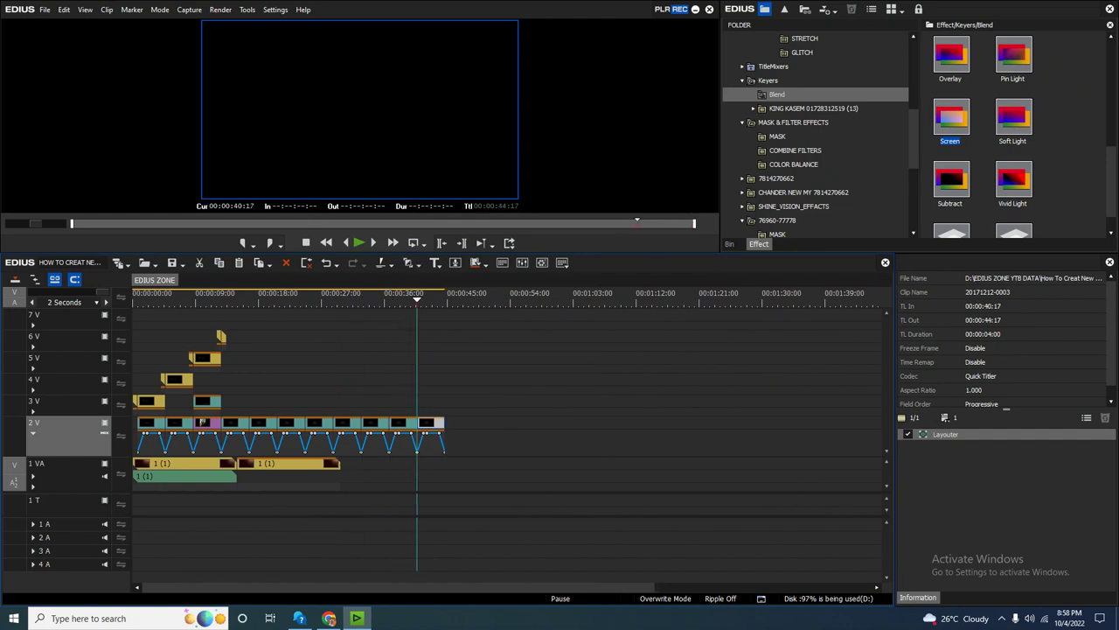
pyautogui.hotkey('ctrl', 'v')
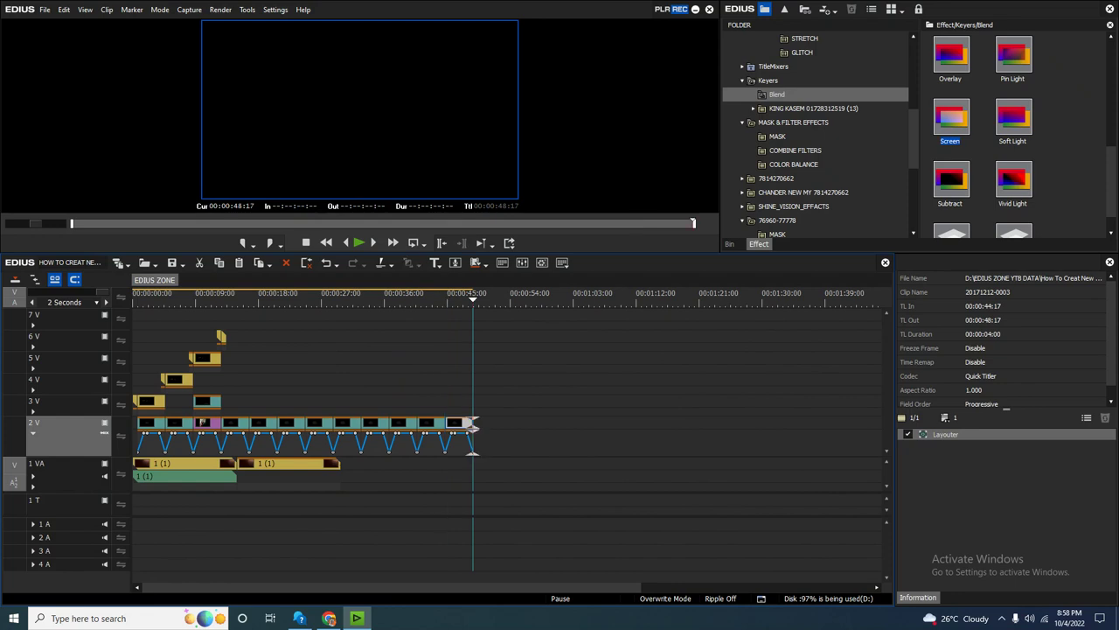
pyautogui.hotkey('ctrl', 'v')
pyautogui.hotkey('ctrl', 'v')
# Copy both 1 VA background clips and paste them onto track 1 VA at the playhead.
pyautogui.moveTo(314, 300); pyautogui.dragTo(371, 299)
pyautogui.scroll(2, 336, 299)
pyautogui.scroll(-2, 372, 302)
pyautogui.moveTo(364, 458); pyautogui.dragTo(140, 492)
pyautogui.hotkey('ctrl', 'v')
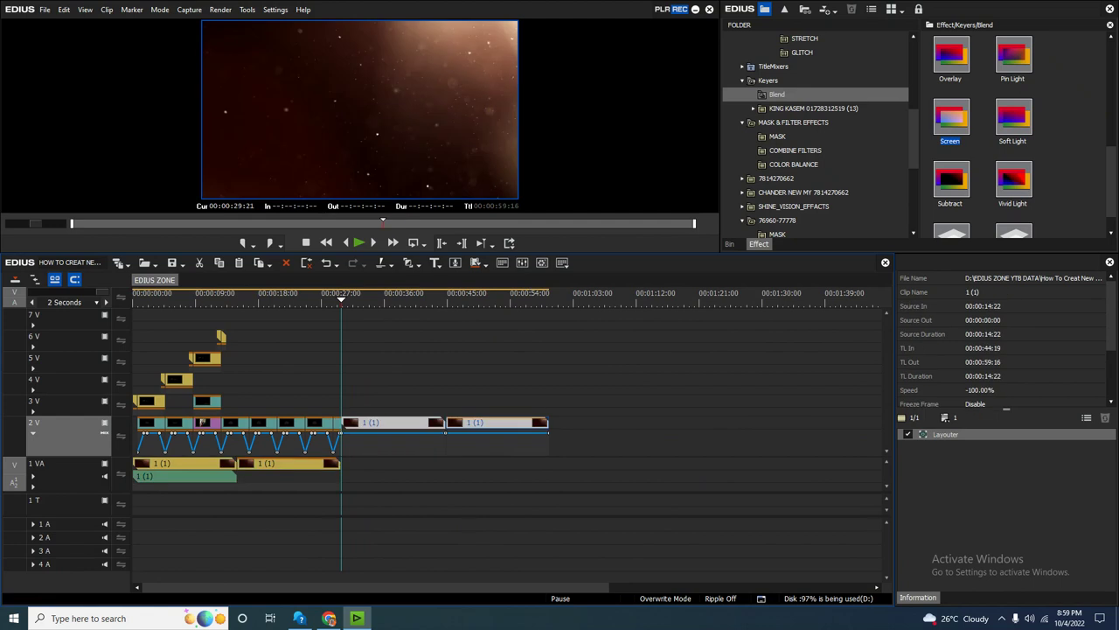
pyautogui.hotkey('ctrl', 'z')
pyautogui.click(35, 464)
pyautogui.hotkey('ctrl', 'v')
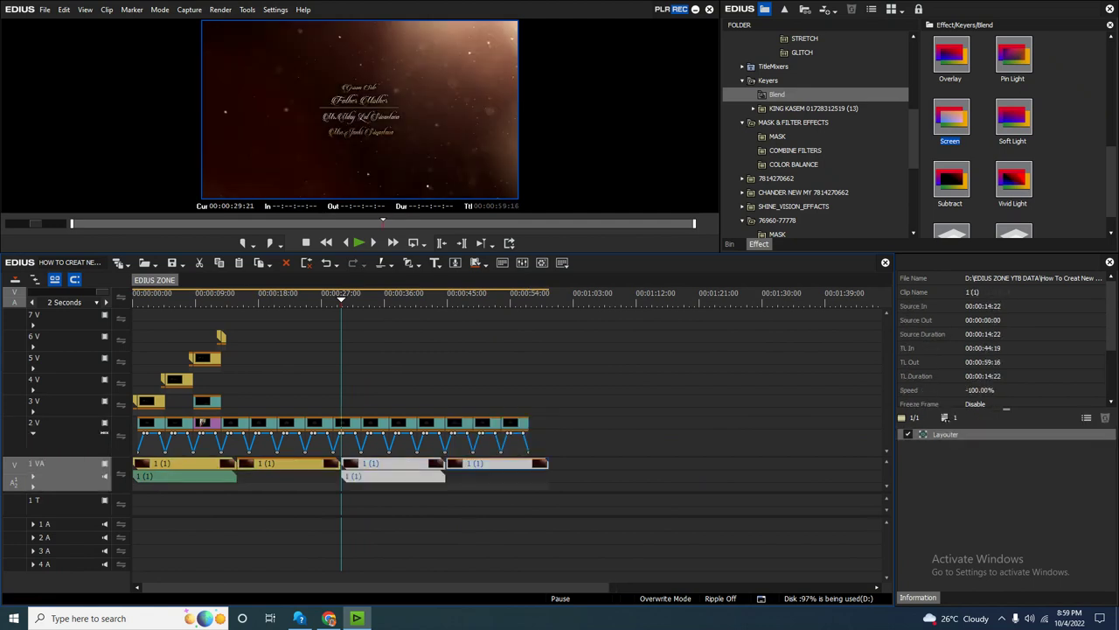
# Remove the background portion running past 00:00:56:17.
pyautogui.click(528, 299)
pyautogui.scroll(2, 529, 302)
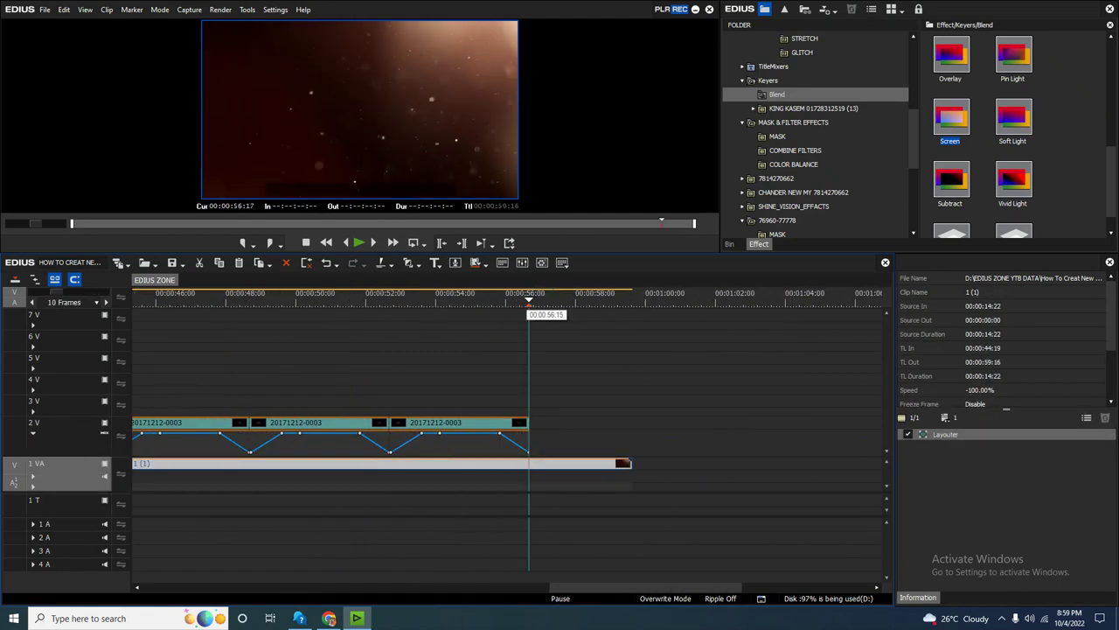
pyautogui.hotkey('ctrl', 'z')
pyautogui.scroll(-2, 529, 302)
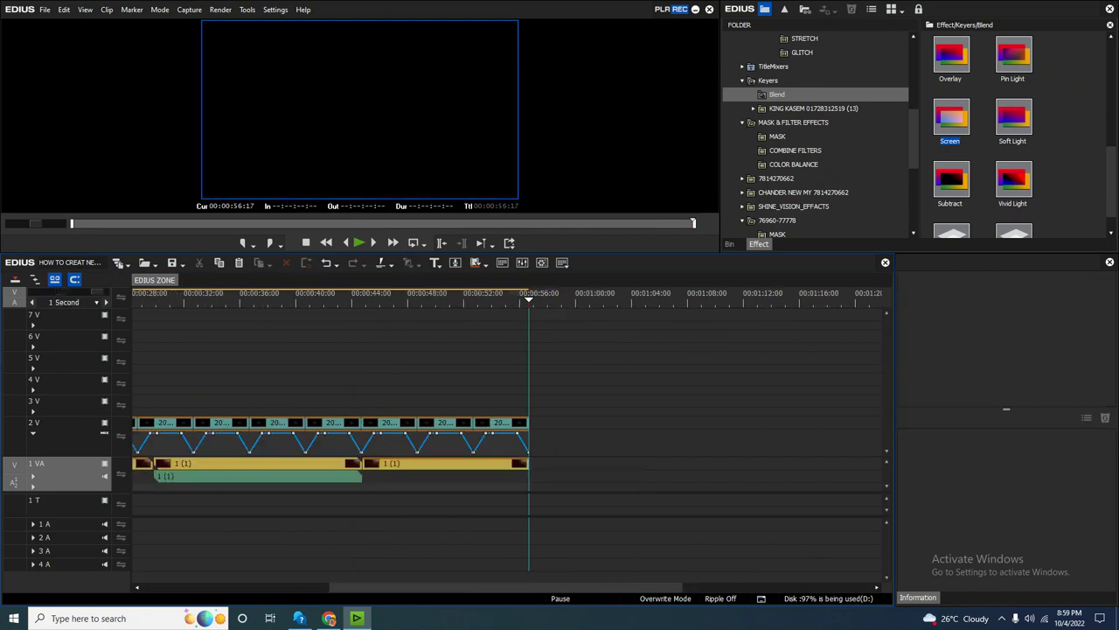
# Play the sequence from 00:00:14:03 to review the titles.
pyautogui.click(231, 299)
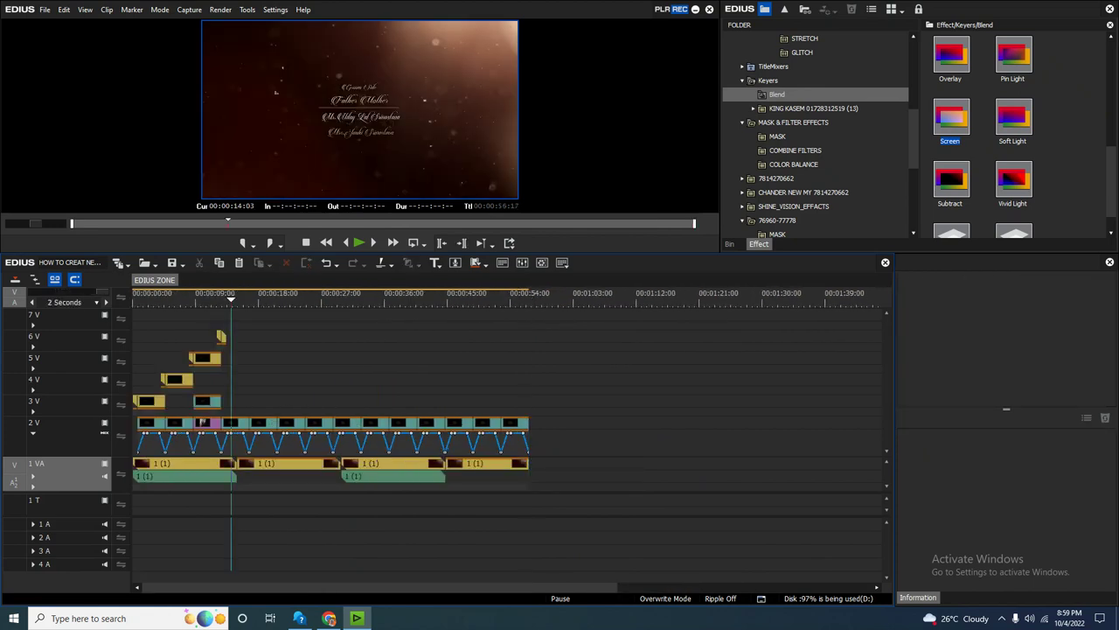
pyautogui.scroll(2, 231, 302)
pyautogui.press('space')
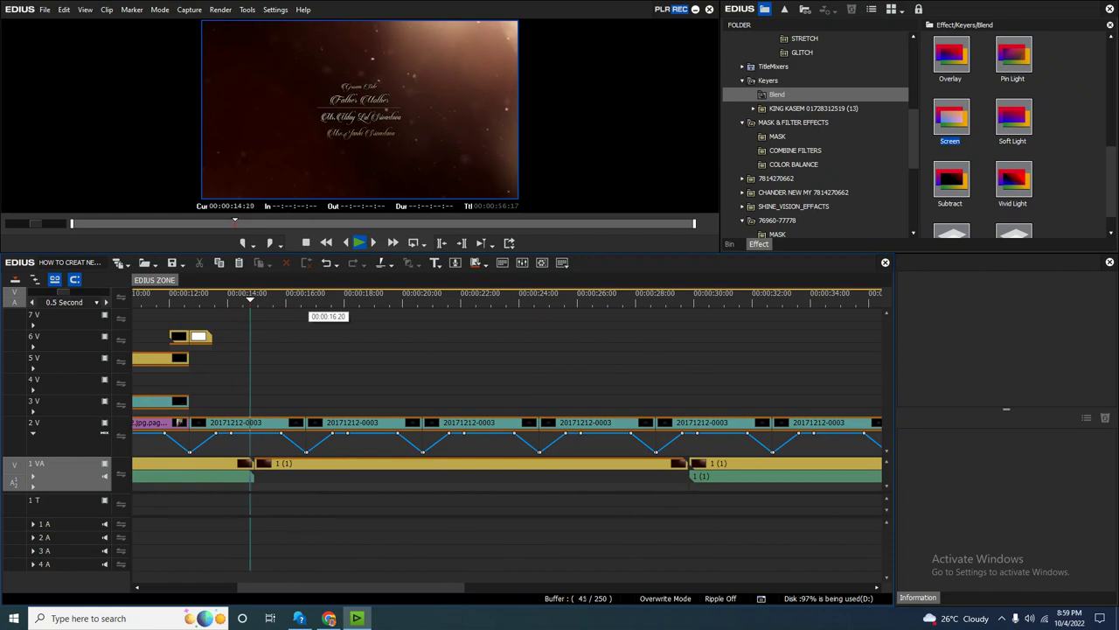
pyautogui.scroll(-2, 315, 311)
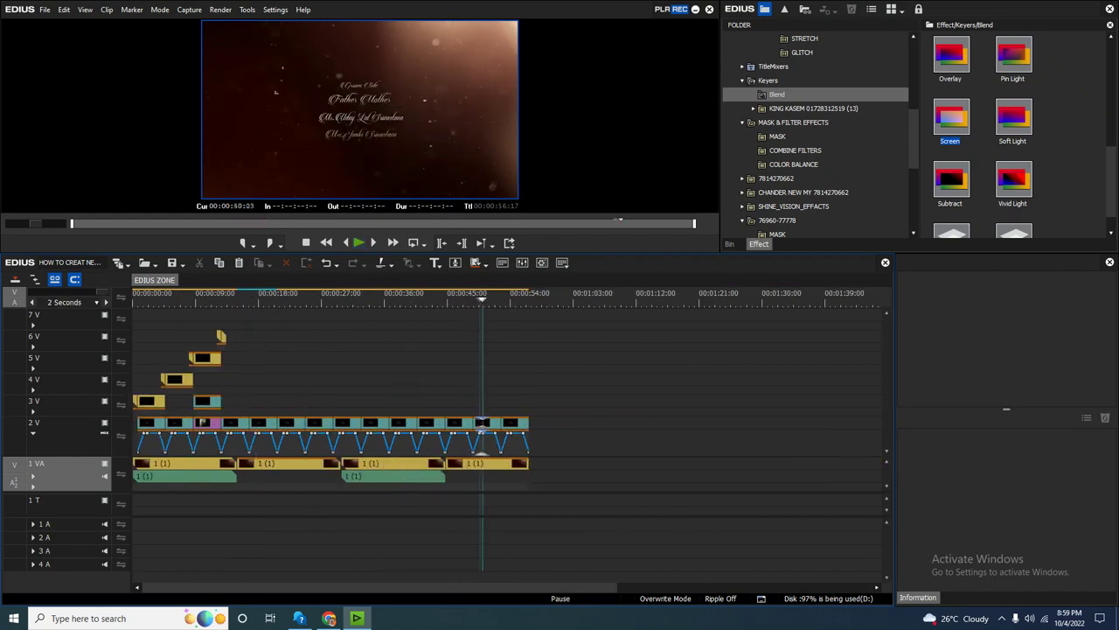
# Stop playback and select the short flash clip on track 6V near 12:00.
pyautogui.press('space')
pyautogui.click(244, 346)
pyautogui.scroll(1, 244, 345)
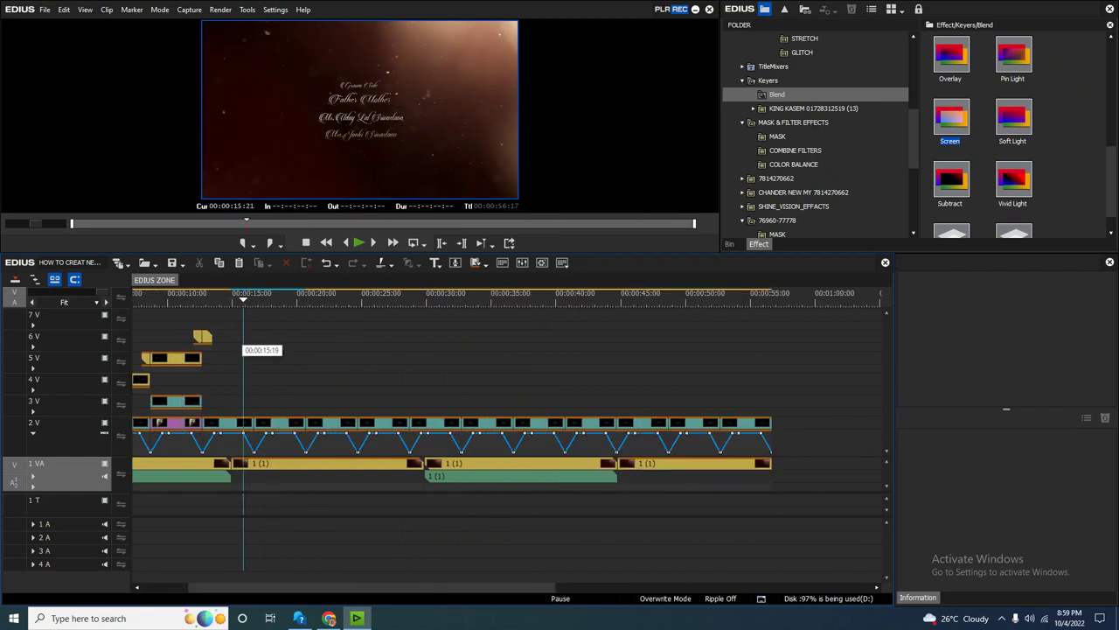
pyautogui.click(190, 308)
pyautogui.scroll(2, 189, 307)
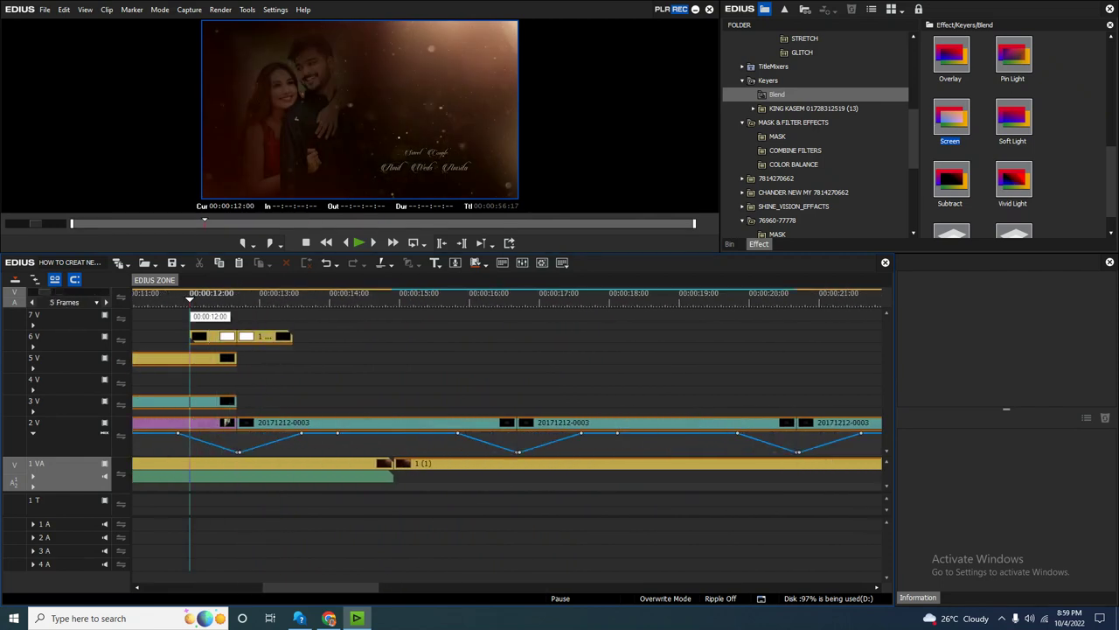
pyautogui.click(200, 336)
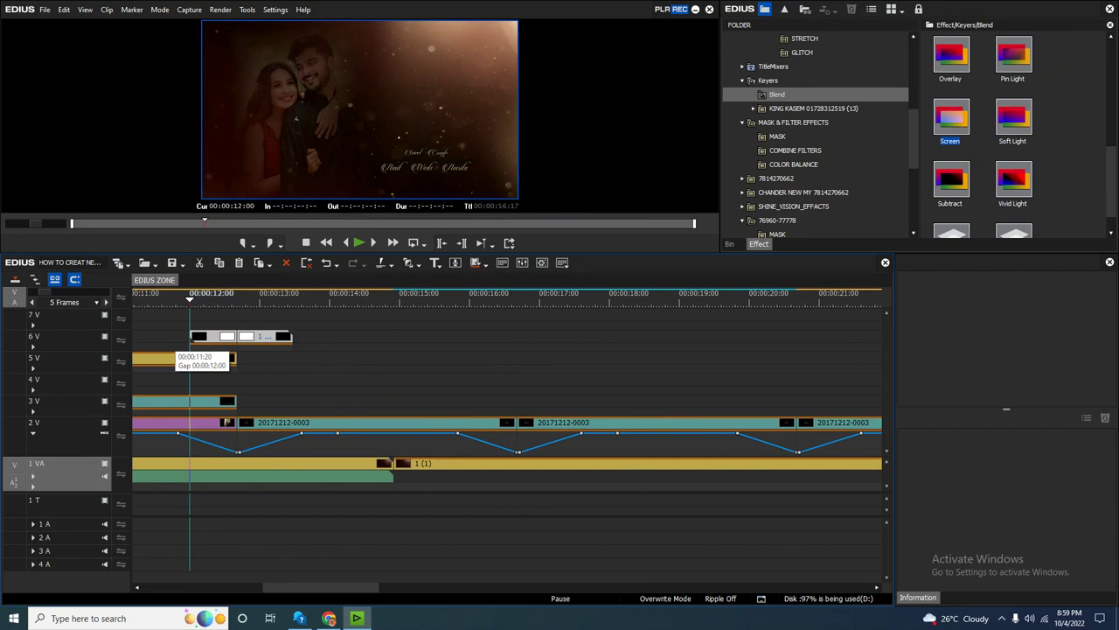
# Paste a copy of the flash clip onto track 6V at 16:17, align it, and preview.
pyautogui.moveTo(190, 363); pyautogui.dragTo(517, 452)
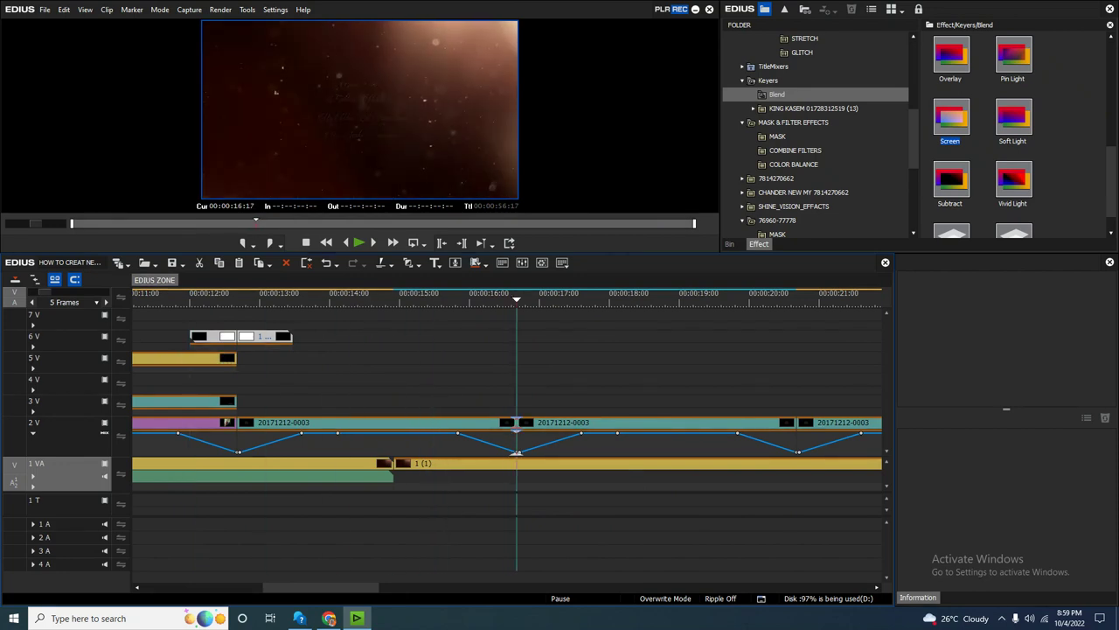
pyautogui.hotkey('ctrl', 'v')
pyautogui.hotkey('ctrl', 'z')
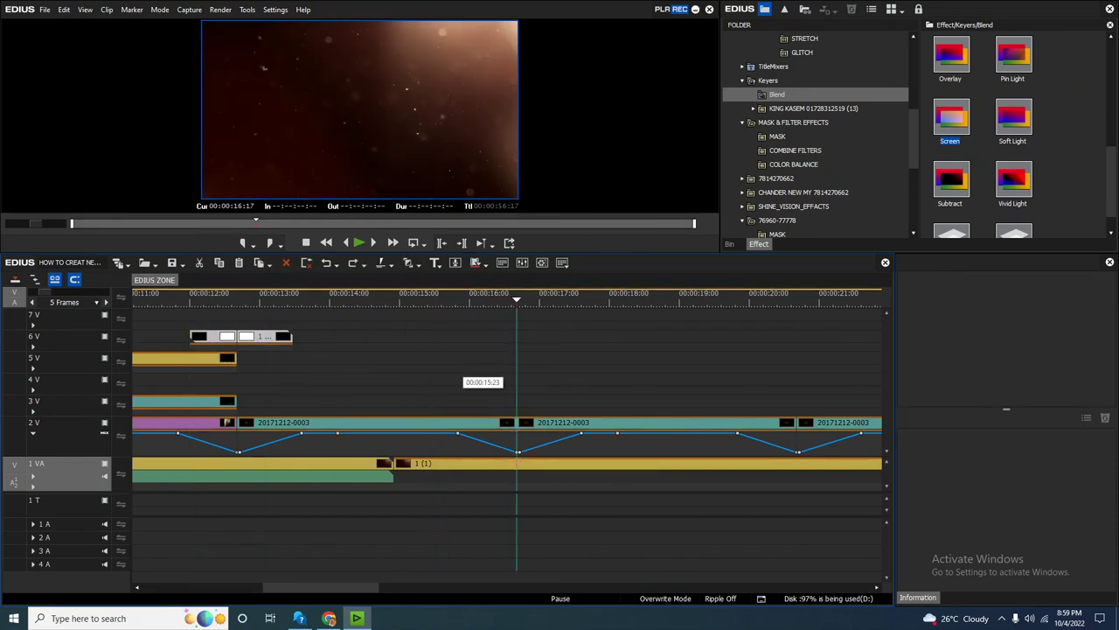
pyautogui.click(35, 336)
pyautogui.hotkey('ctrl', 'v')
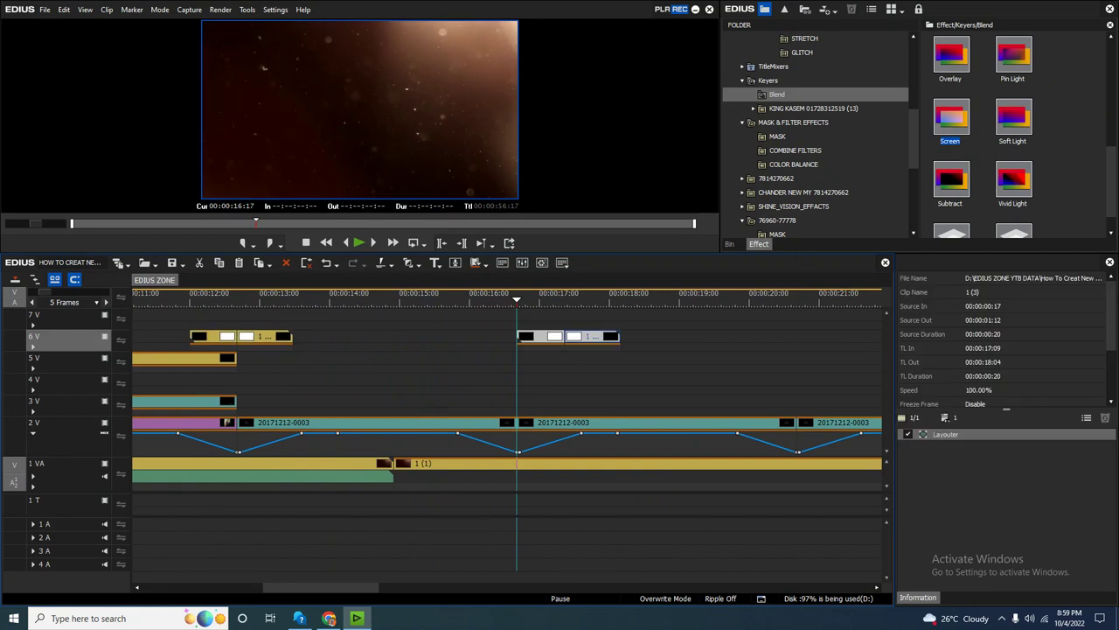
pyautogui.moveTo(577, 336); pyautogui.dragTo(516, 341)
pyautogui.press('space')
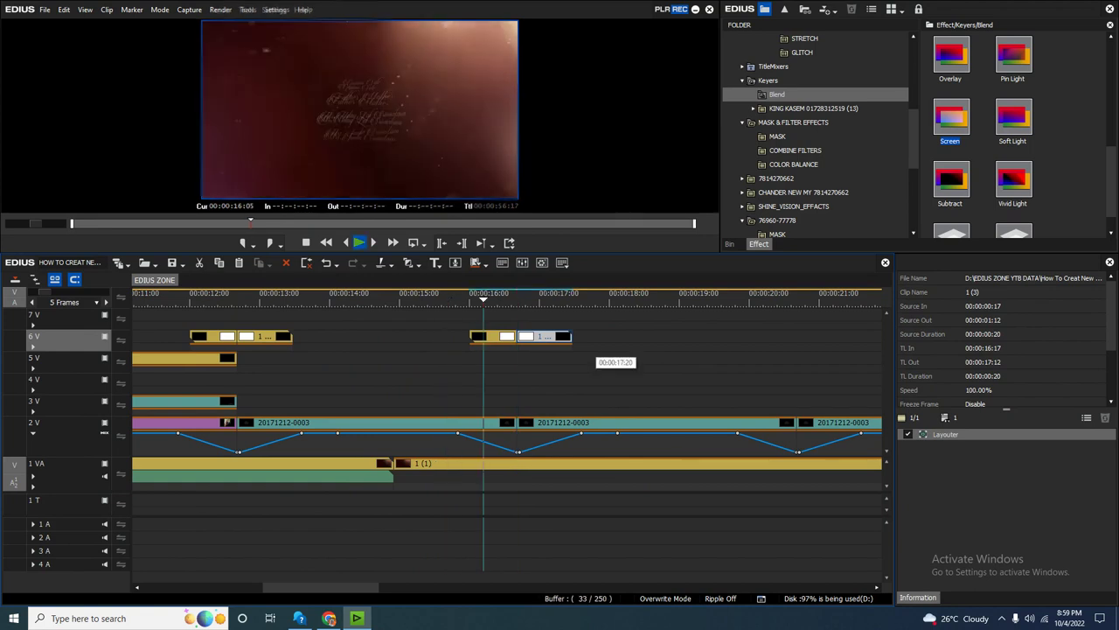
# Paste another 6V flash copy at the 20:17 transition, shifted about 9–14 frames earlier.
pyautogui.click(796, 453)
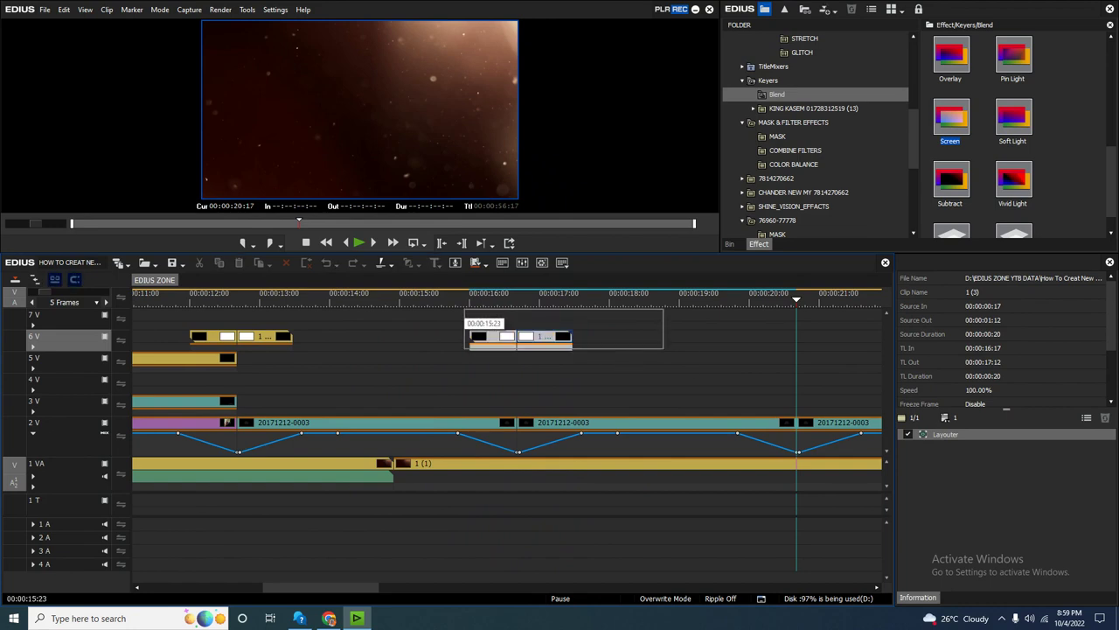
pyautogui.hotkey('ctrl', 'v')
pyautogui.moveTo(814, 337); pyautogui.dragTo(782, 339)
pyautogui.scroll(1, 791, 341)
pyautogui.scroll(-2, 778, 345)
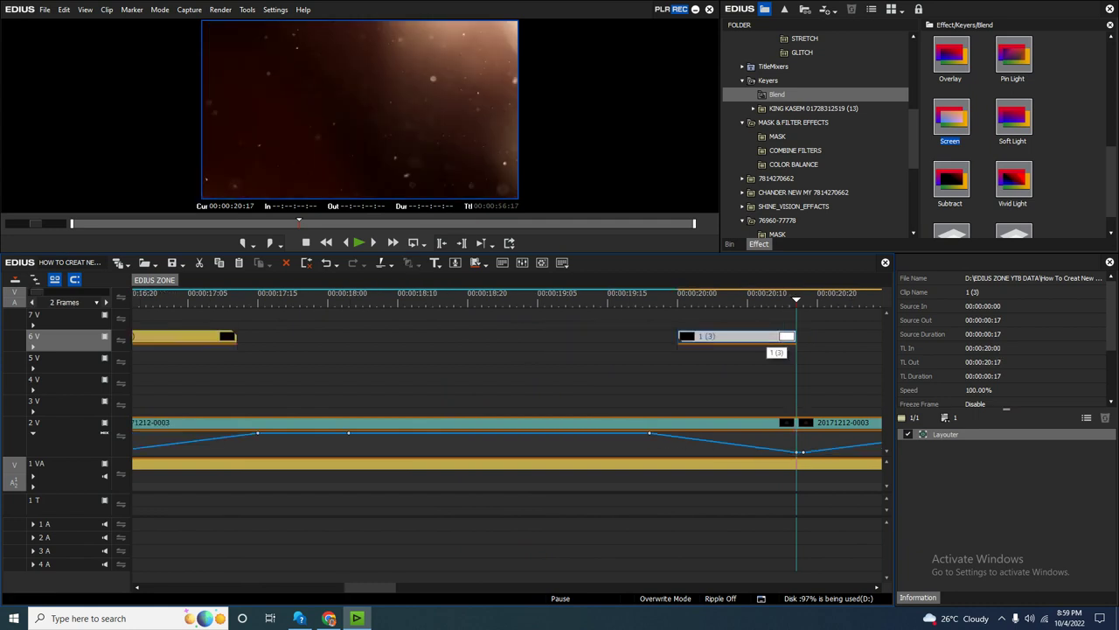
pyautogui.scroll(1, 860, 357)
pyautogui.moveTo(860, 342); pyautogui.dragTo(826, 339)
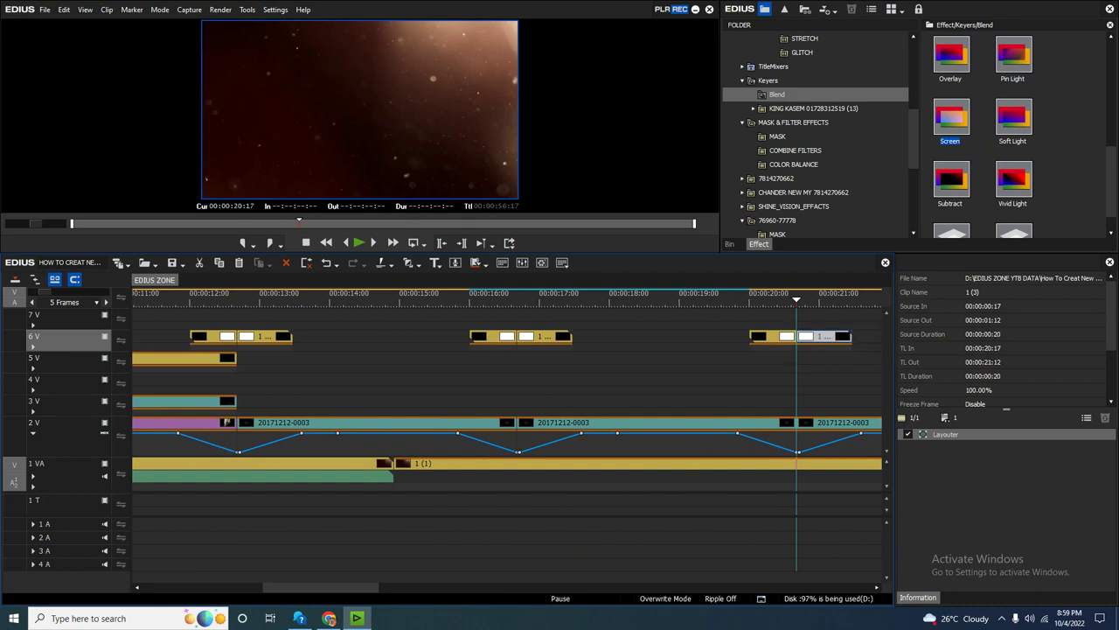
pyautogui.scroll(-3, 826, 340)
# Zoom in to nudge the 6V copy 6 frames earlier, then select the 6V clip near 28:00.
pyautogui.press('ctrl+KP_Add')
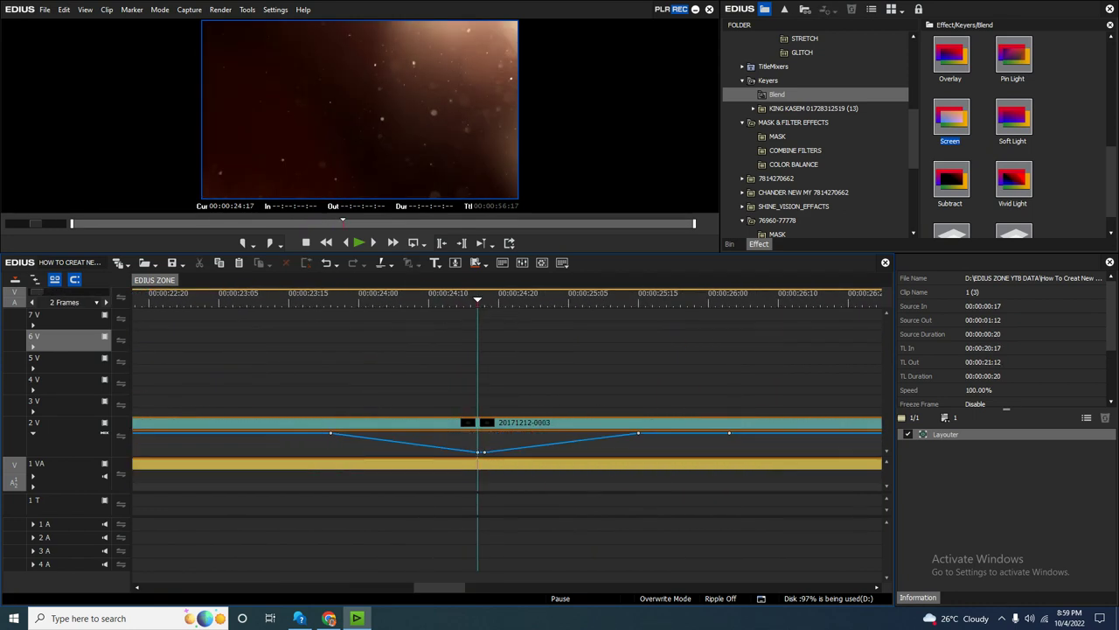
pyautogui.moveTo(624, 336); pyautogui.dragTo(595, 299)
pyautogui.press('ctrl+KP_Subtract')
pyautogui.hotkey('ctrl', '0')
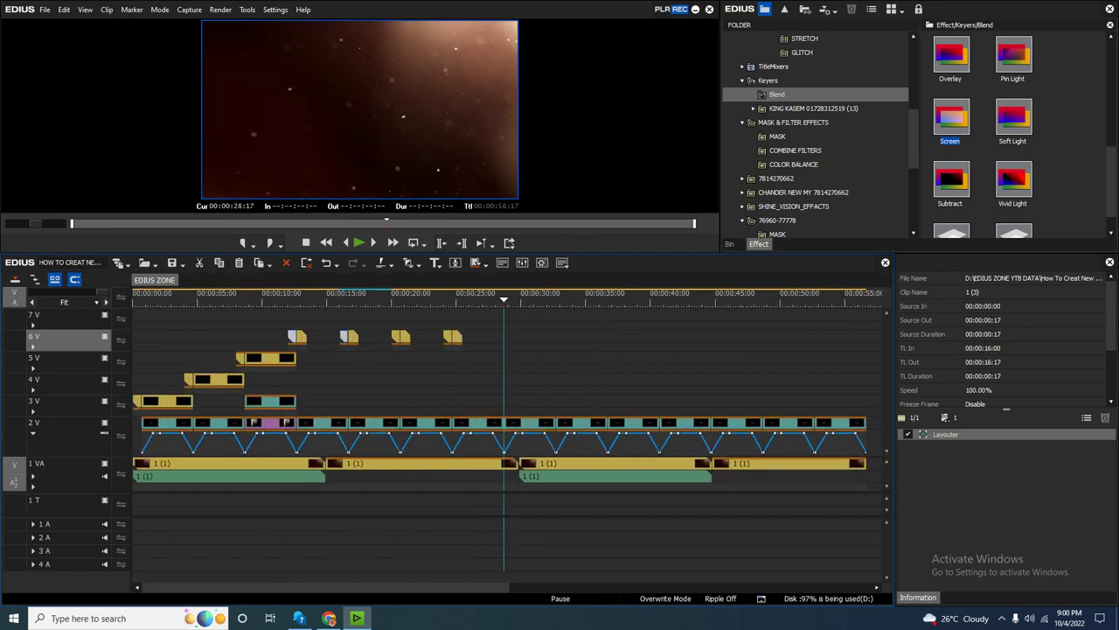
pyautogui.press('ctrl+KP_Add')
pyautogui.click(515, 338)
pyautogui.press('ctrl+KP_Subtract')
pyautogui.press('ctrl+KP_Subtract')
pyautogui.click(453, 338)
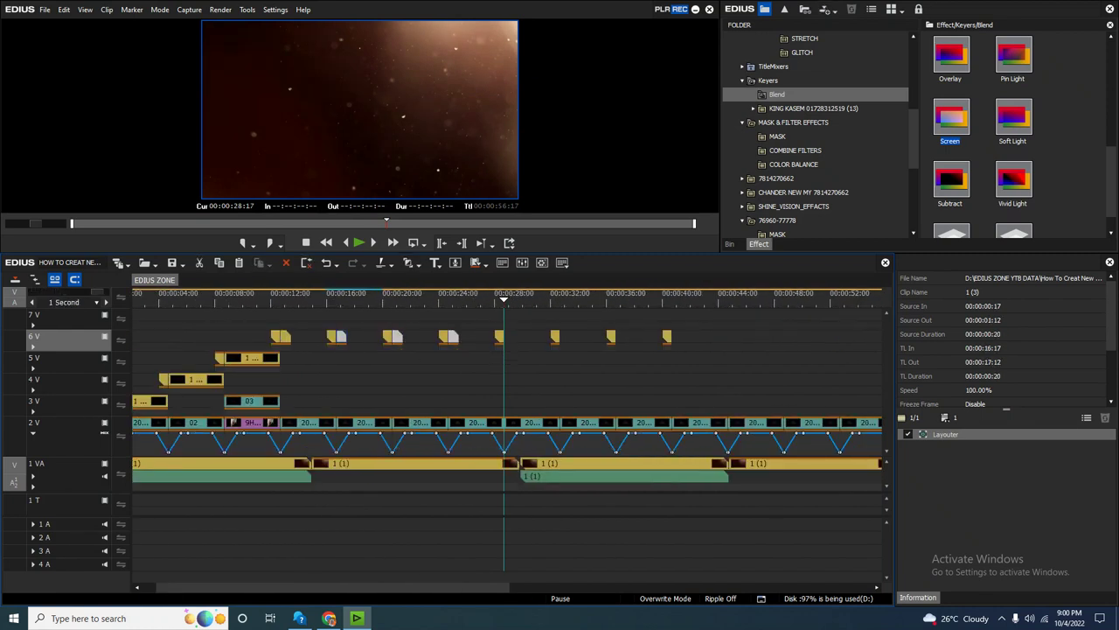
# Paste the copied overlay clips onto track 6V, select them, and preview from 40 seconds.
pyautogui.hotkey('ctrl', 'v')
pyautogui.click(668, 298)
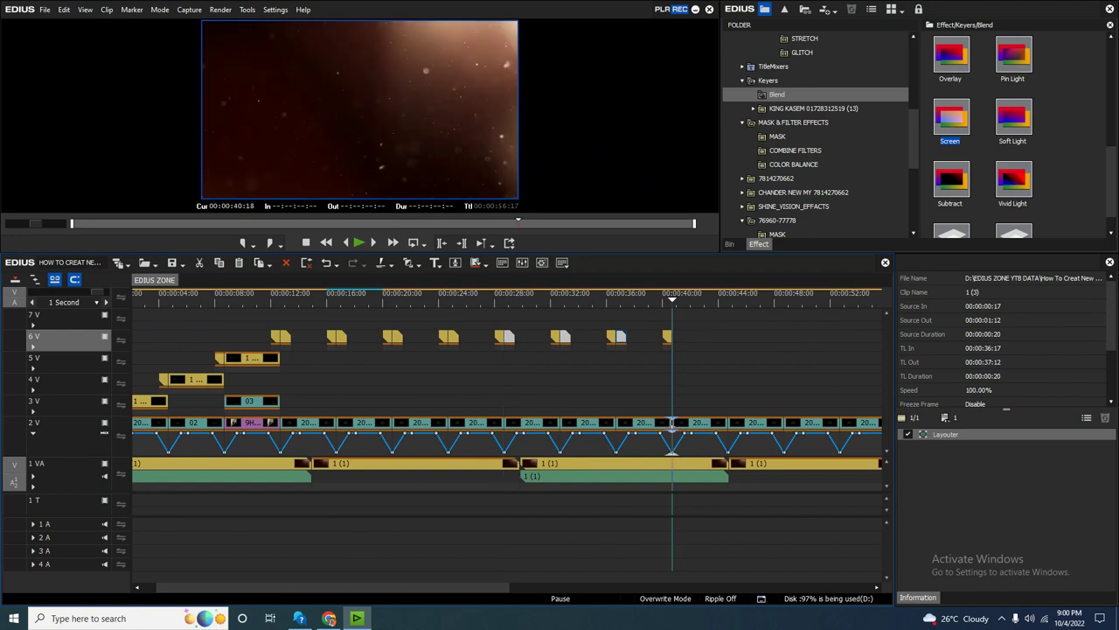
pyautogui.moveTo(673, 330); pyautogui.dragTo(263, 337)
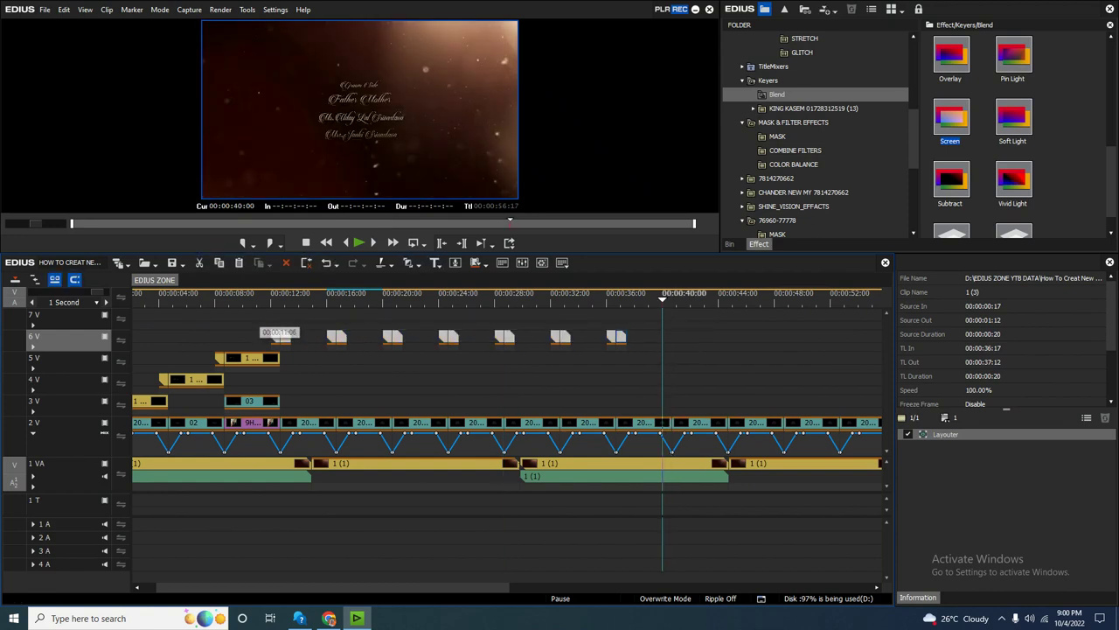
pyautogui.scroll(2, 278, 330)
pyautogui.press('space')
pyautogui.scroll(-5, 796, 323)
pyautogui.press('space')
# Switch the timeline to insert mode, adjust the view, and deselect the clips.
pyautogui.press('Insert')
pyautogui.scroll(-2, 796, 323)
pyautogui.moveTo(490, 587); pyautogui.dragTo(350, 587)
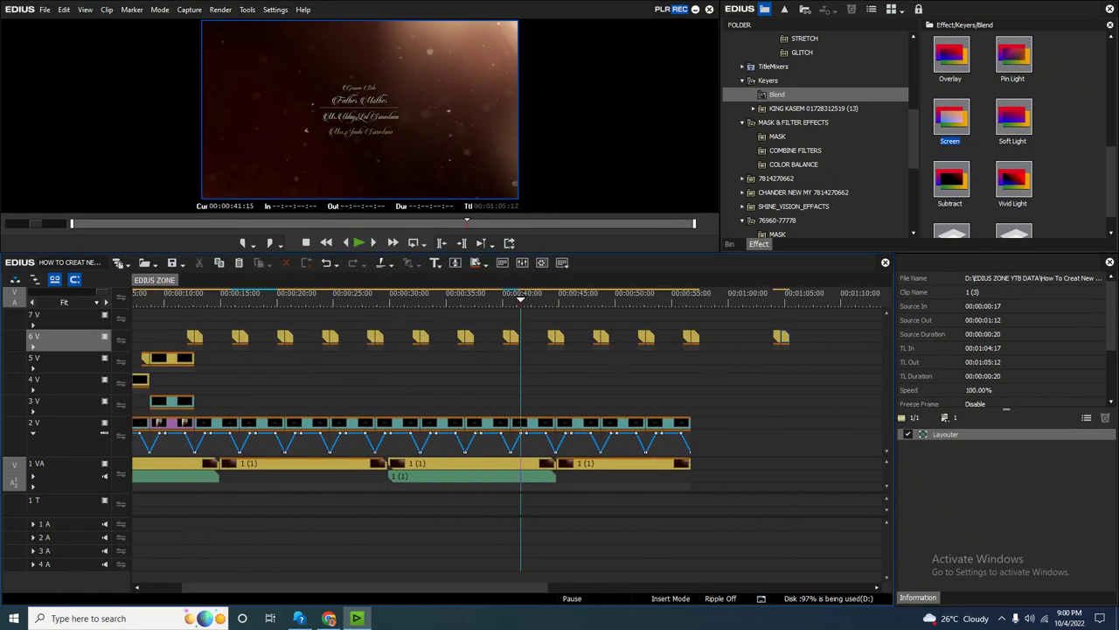
pyautogui.click(780, 354)
pyautogui.scroll(1, 778, 331)
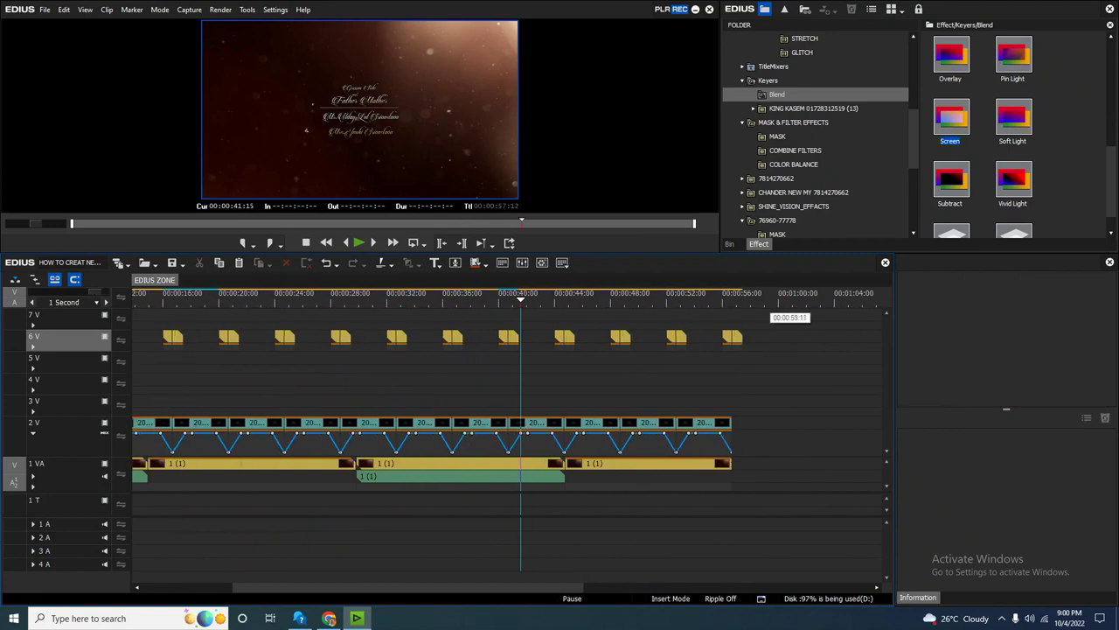
pyautogui.scroll(-1, 779, 331)
# Move the playhead to 00:00:18:03 and select the title clip on track 2V.
pyautogui.click(178, 293)
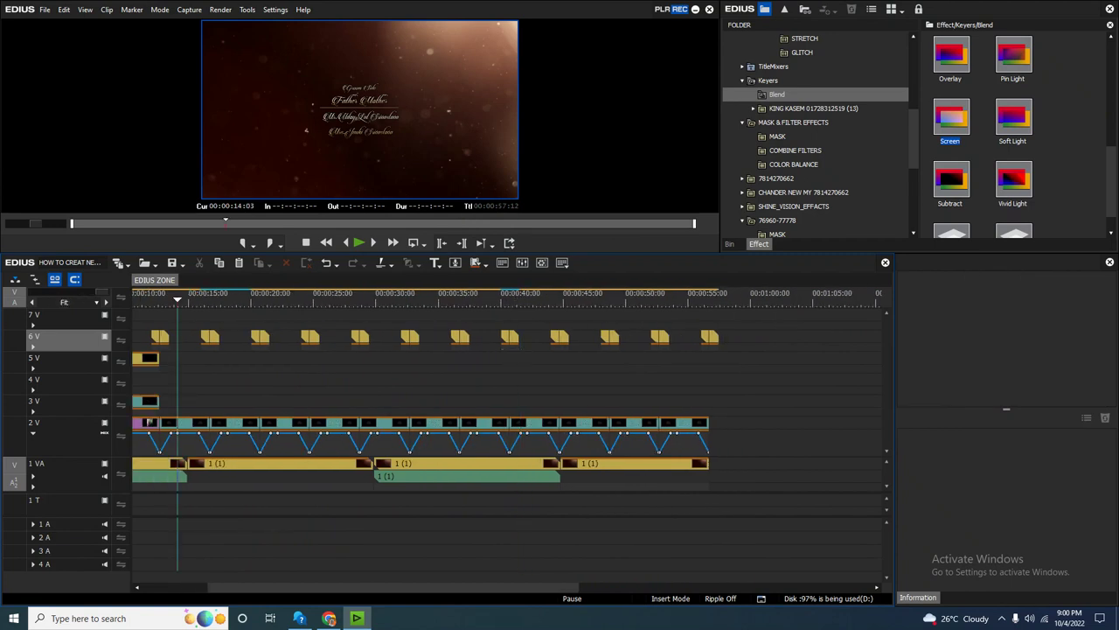
pyautogui.scroll(1, 178, 330)
pyautogui.click(234, 294)
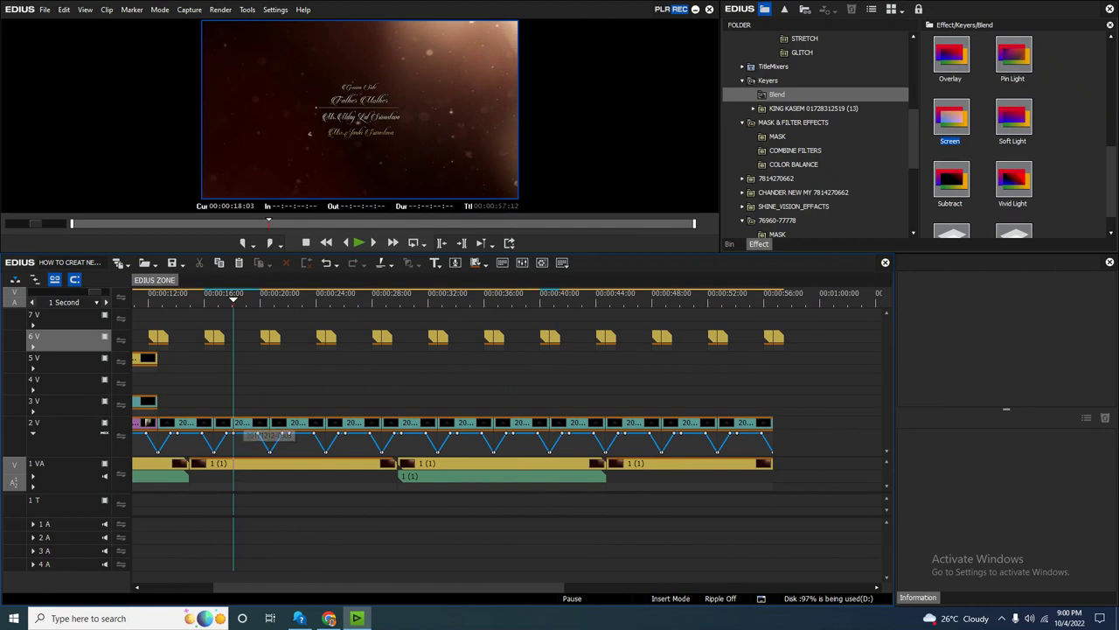
pyautogui.click(245, 425)
# Open the track 2V title in Quick Titler and save it as 04, then as 05.
pyautogui.doubleClick(244, 425)
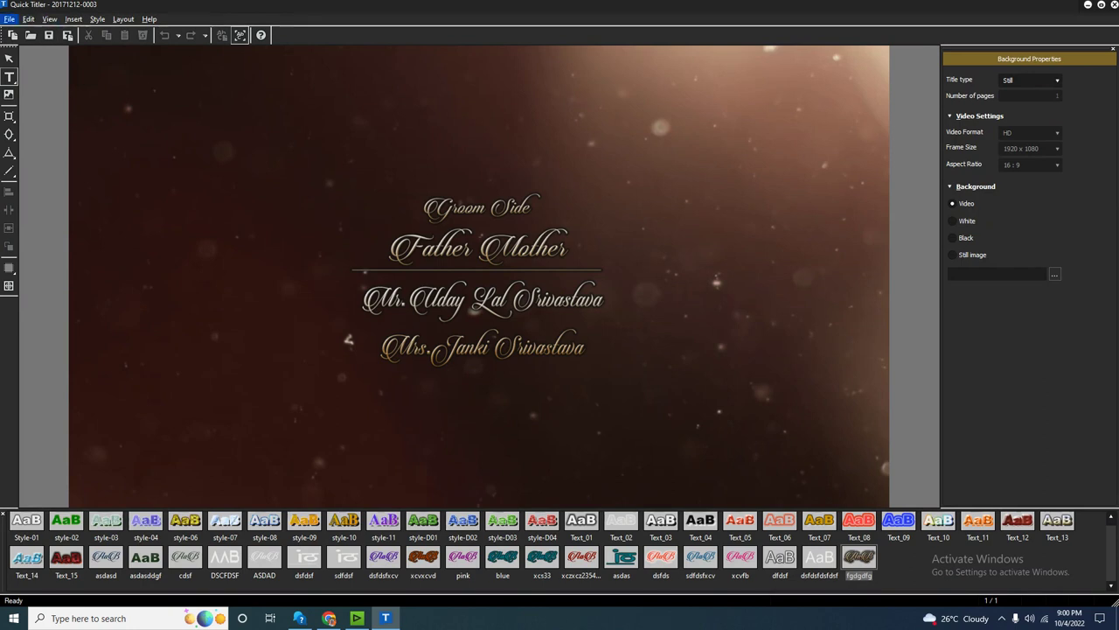
pyautogui.click(9, 18)
pyautogui.click(8, 75)
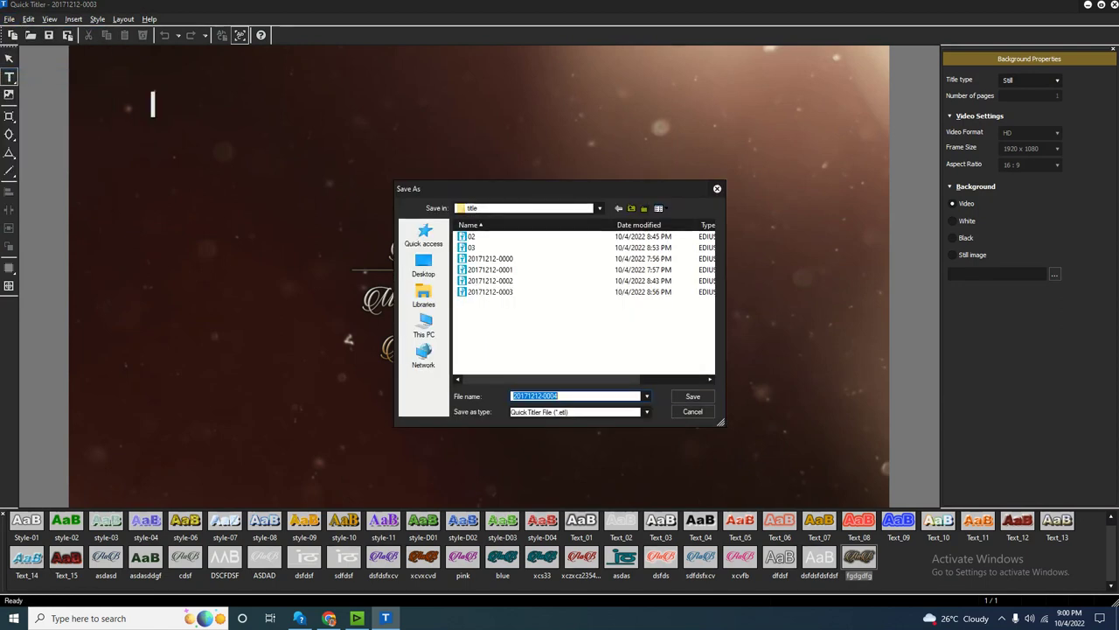
pyautogui.write('04')
pyautogui.press('Return')
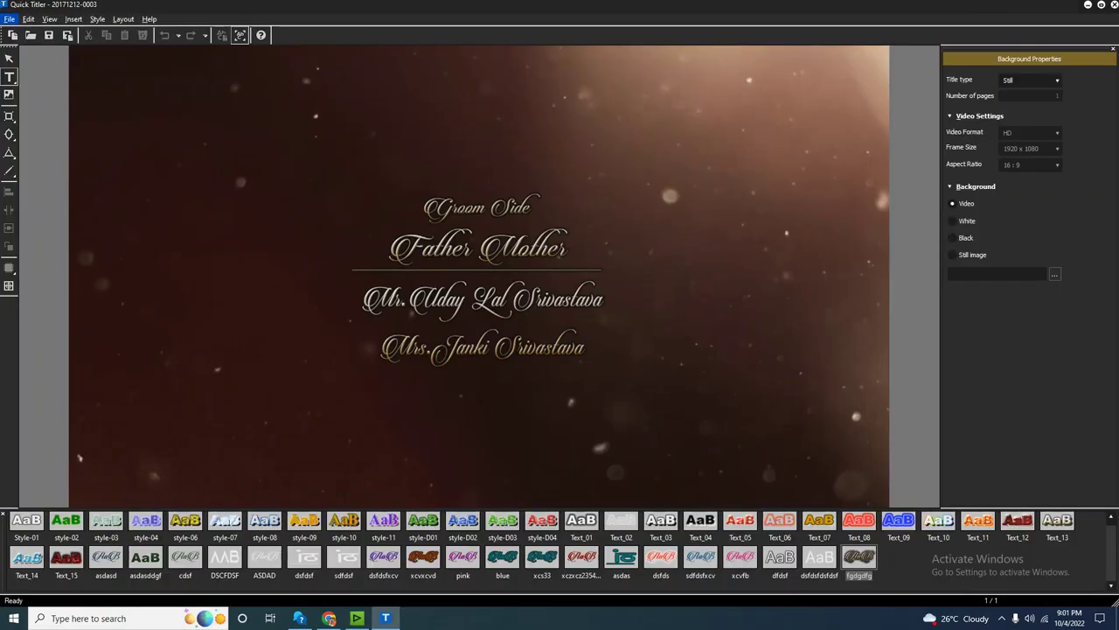
pyautogui.click(8, 19)
pyautogui.click(26, 77)
pyautogui.write('05')
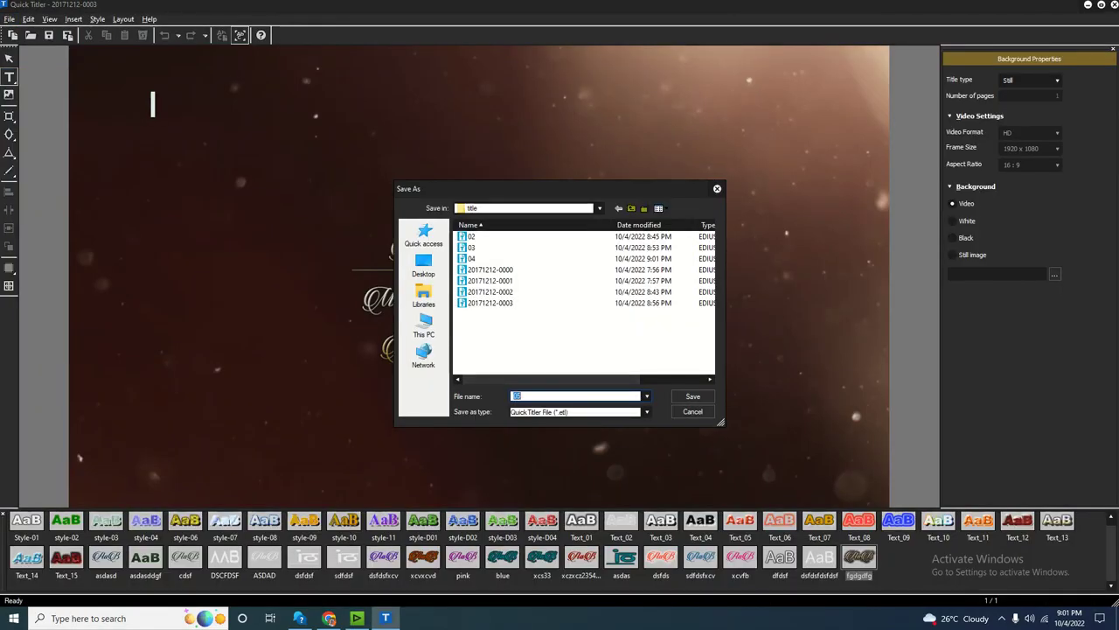
pyautogui.press('Return')
# Save the next title clip on track 2V as 06.
pyautogui.click(349, 422)
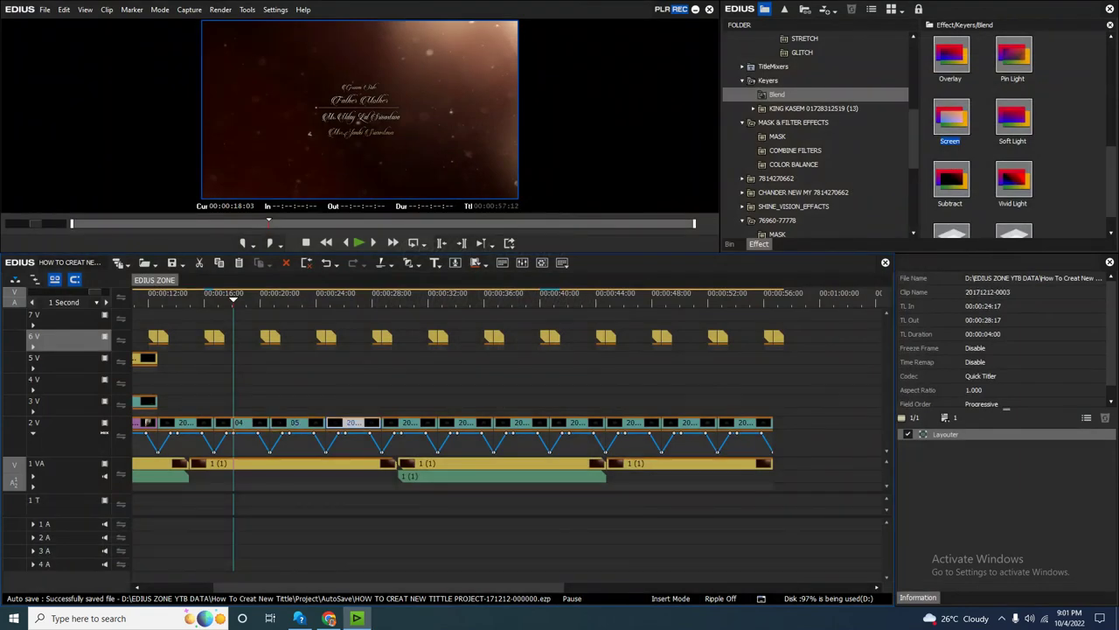
pyautogui.doubleClick(350, 422)
pyautogui.click(8, 18)
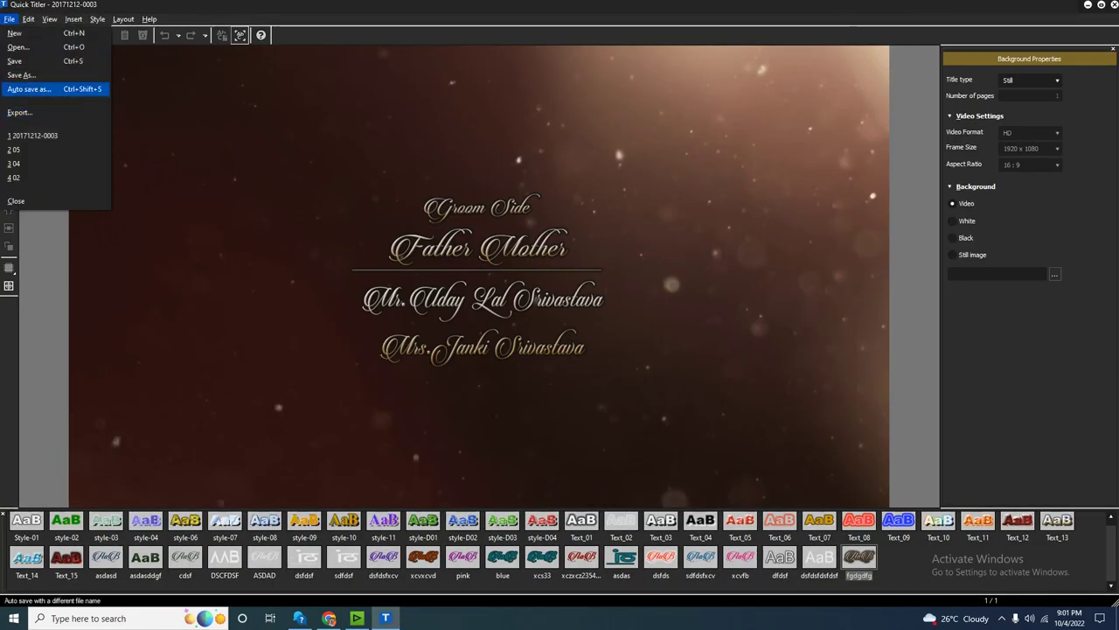
pyautogui.click(27, 77)
pyautogui.write('06')
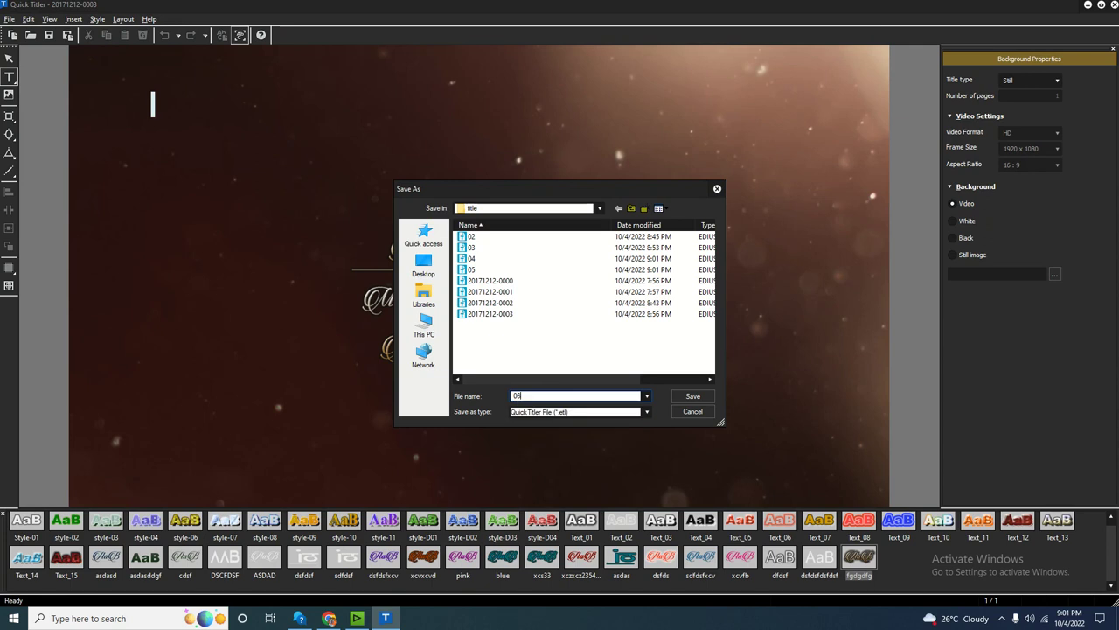
pyautogui.press('Return')
# Save the following title clip as 07 and close Quick Titler.
pyautogui.click(410, 423)
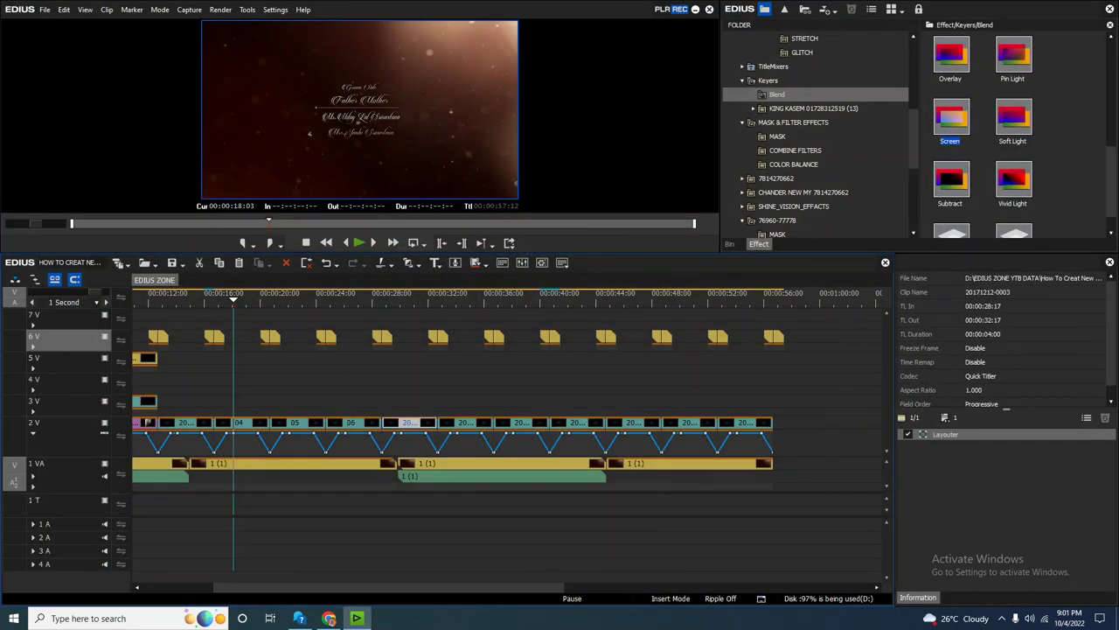
pyautogui.doubleClick(410, 423)
pyautogui.click(9, 18)
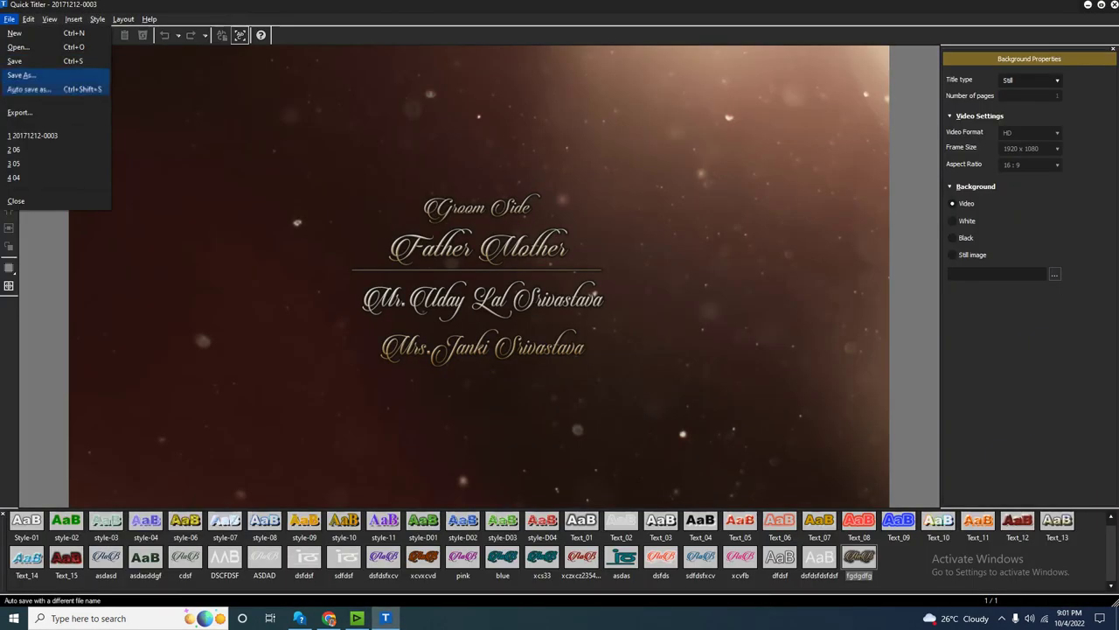
pyautogui.click(26, 76)
pyautogui.write('07')
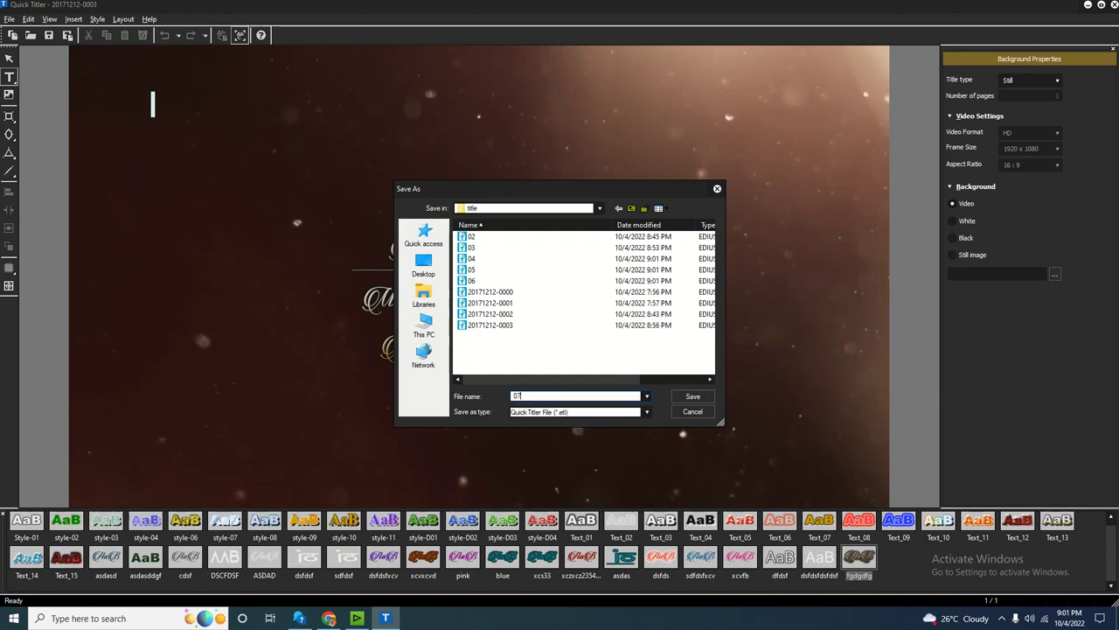
pyautogui.press('Return')
pyautogui.hotkey('alt', 'F4')
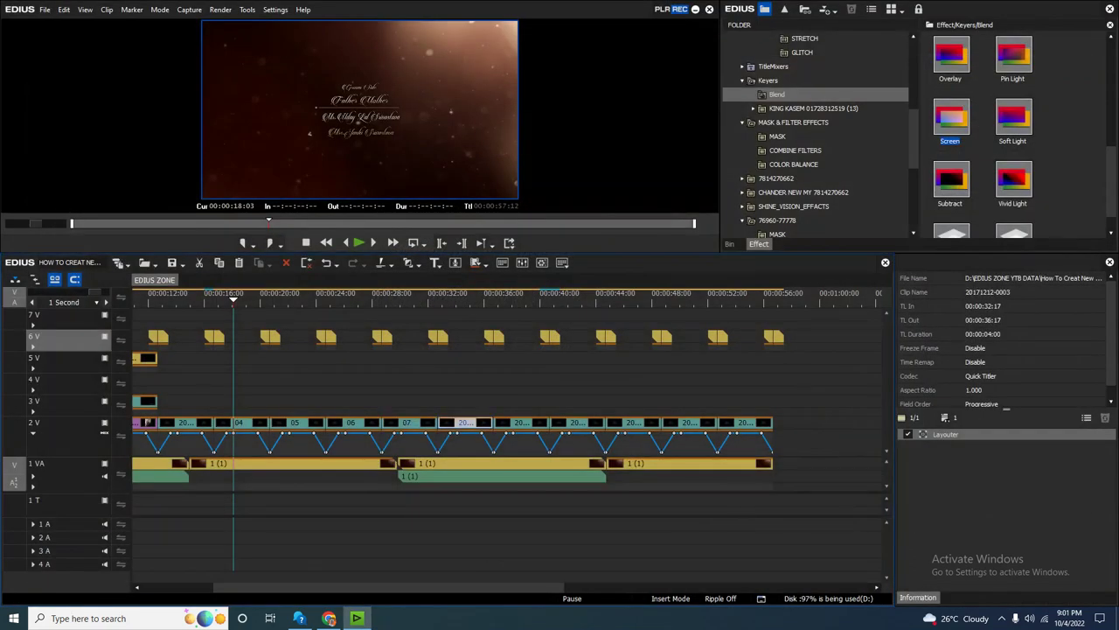
# Save the next title clip as 08 and close Quick Titler.
pyautogui.doubleClick(465, 423)
pyautogui.click(9, 19)
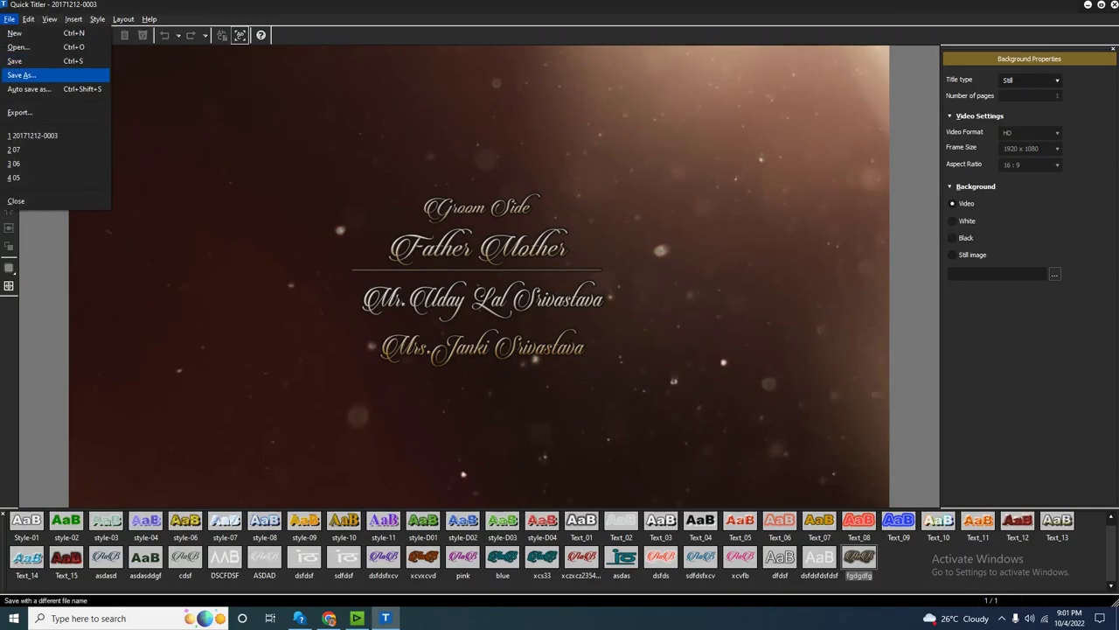
pyautogui.click(26, 77)
pyautogui.write('08')
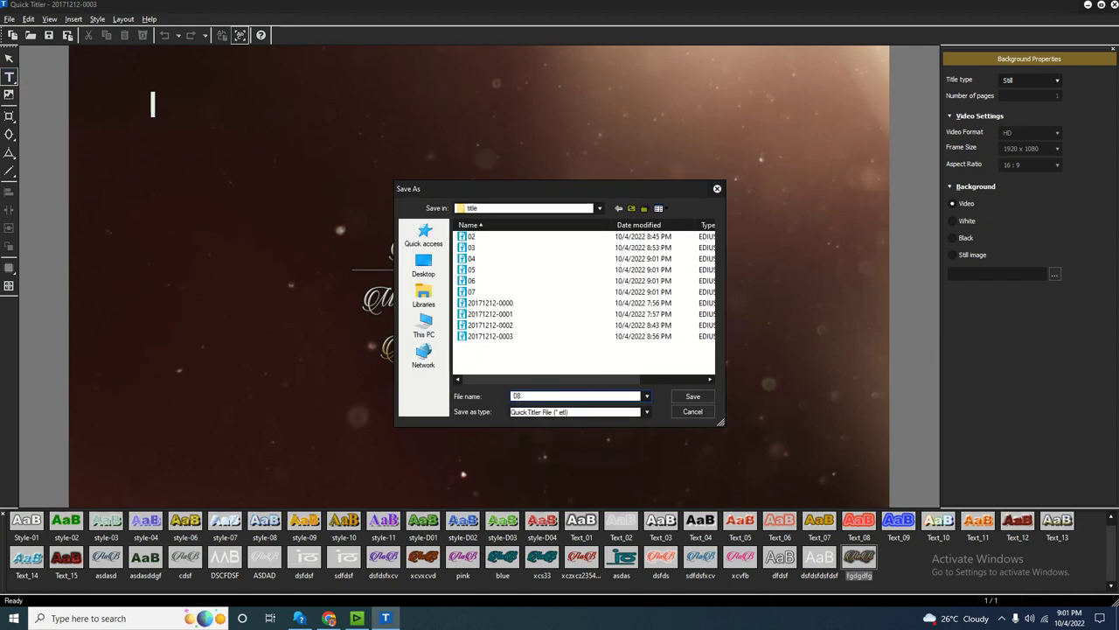
pyautogui.press('Return')
pyautogui.hotkey('alt', 'F4')
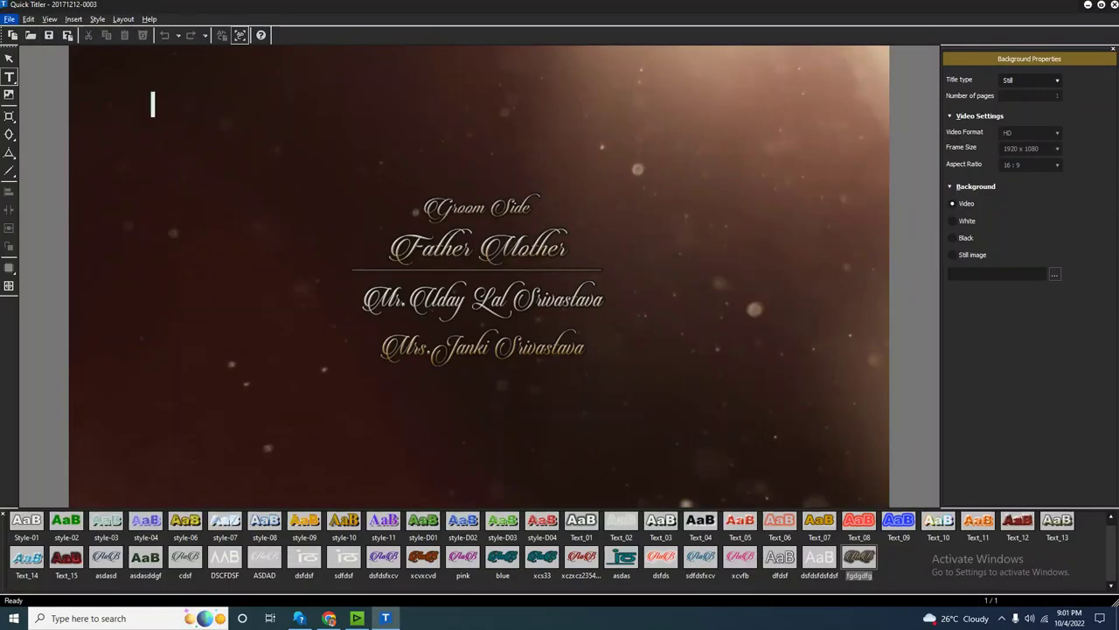
# Save the title as 09 through the File menu and close Quick Titler.
pyautogui.hotkey('alt', 'f')
pyautogui.press('Down')
pyautogui.press('Down')
pyautogui.press('Down')
pyautogui.press('Return')
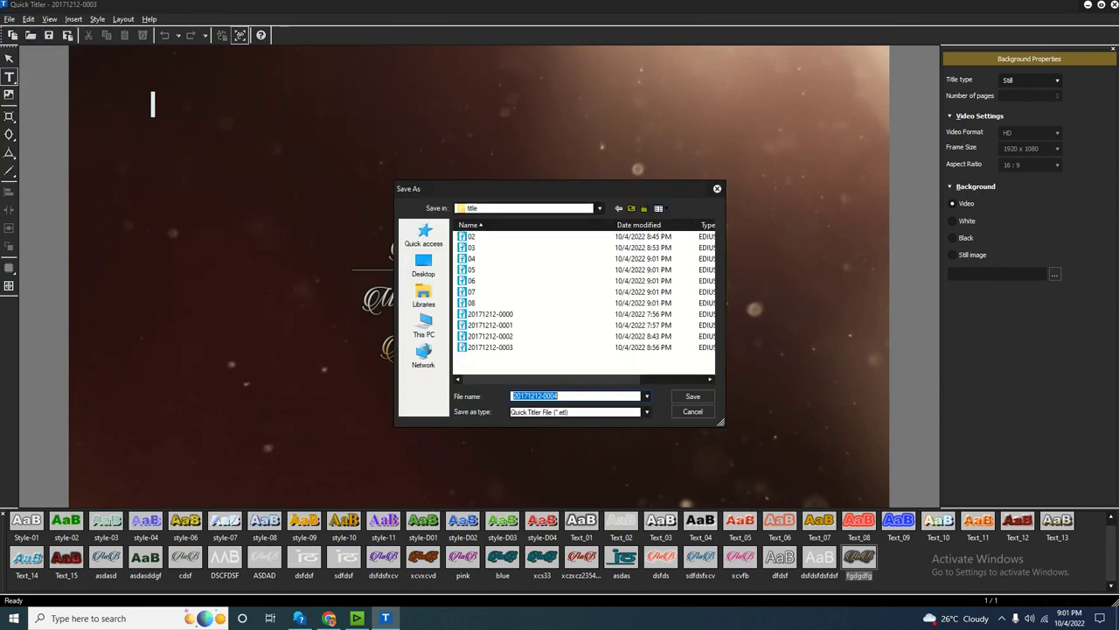
pyautogui.write('09')
pyautogui.press('Return')
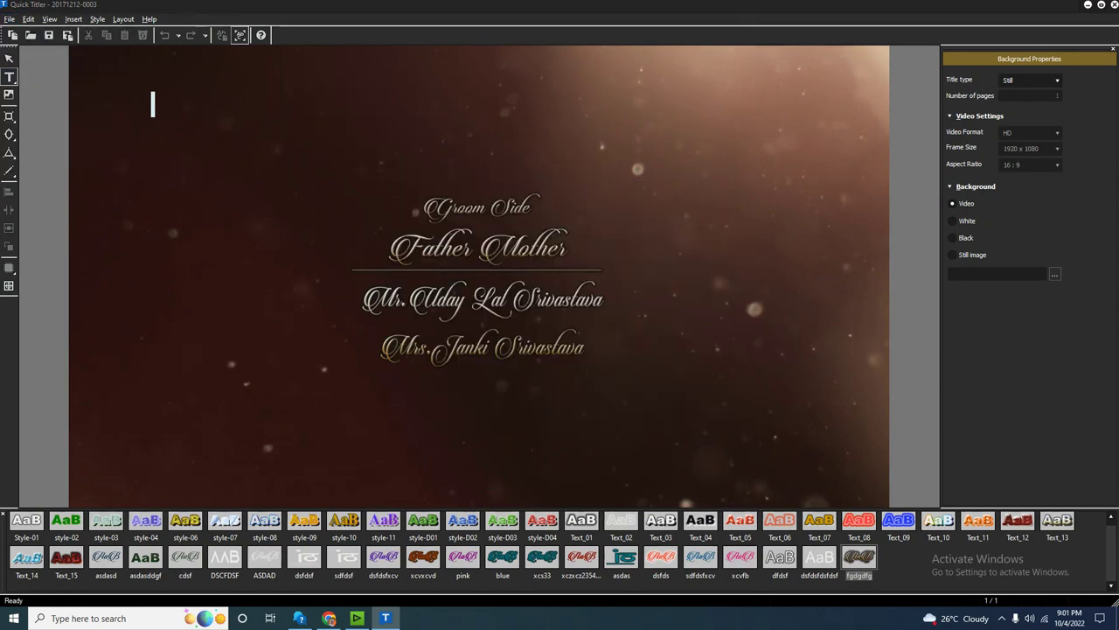
pyautogui.hotkey('alt', 'F4')
# Save the next title clip on track 2V as 10.
pyautogui.click(576, 423)
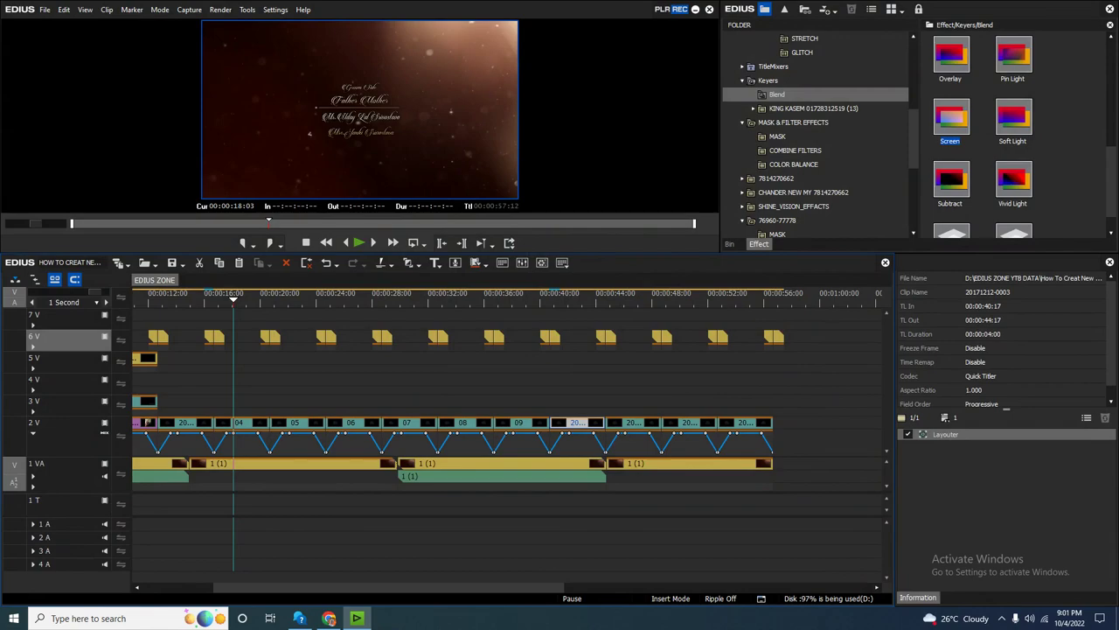
pyautogui.doubleClick(576, 422)
pyautogui.hotkey('alt', 'f')
pyautogui.press('Down')
pyautogui.press('Down')
pyautogui.press('Down')
pyautogui.press('Return')
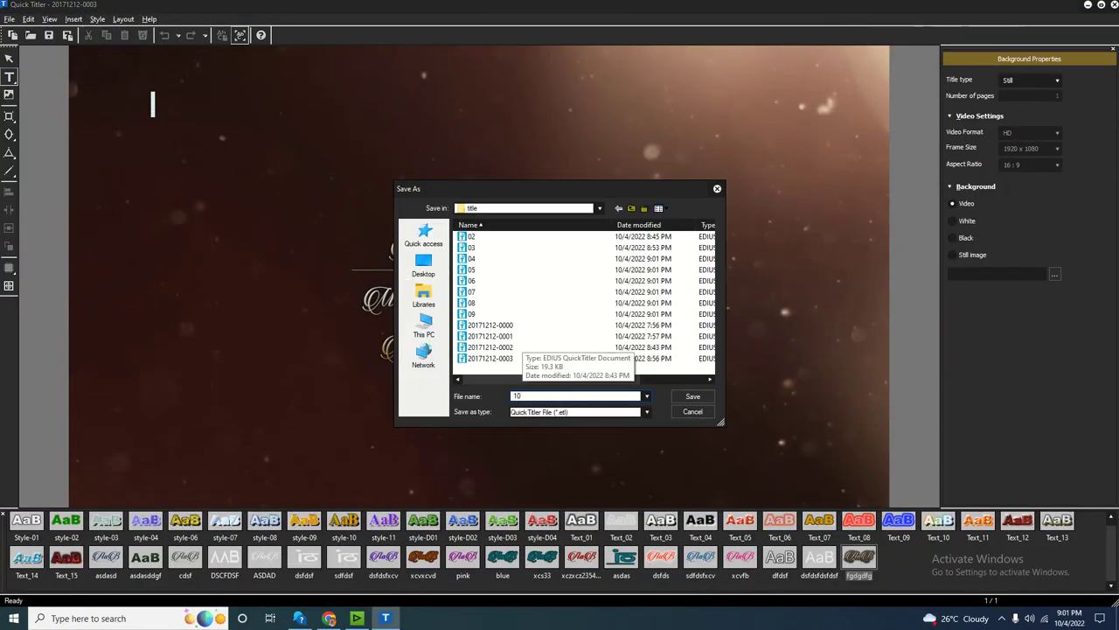
pyautogui.press('Return')
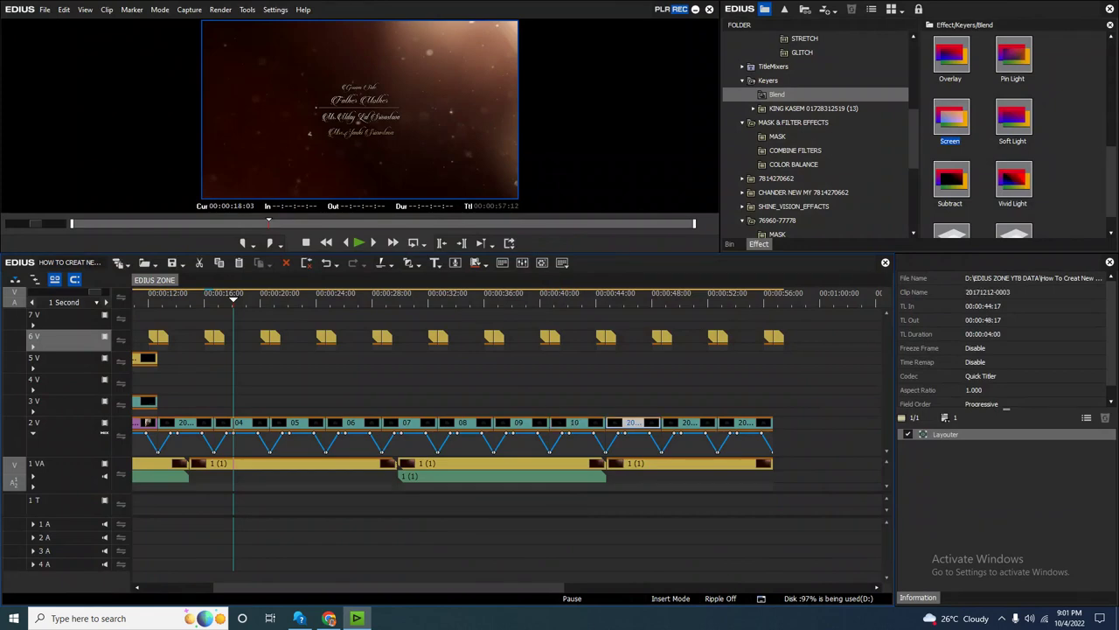
# Open the following title and save it as 11.
pyautogui.press('Return')
pyautogui.hotkey('alt', 'f')
pyautogui.press('Down')
pyautogui.press('Down')
pyautogui.press('Down')
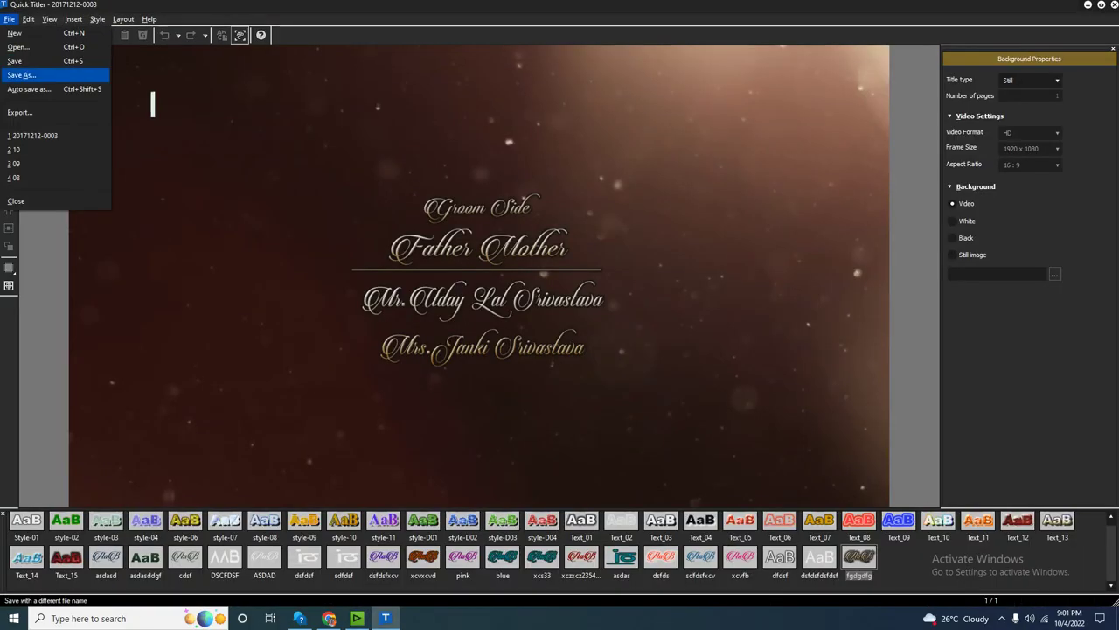
pyautogui.press('Return')
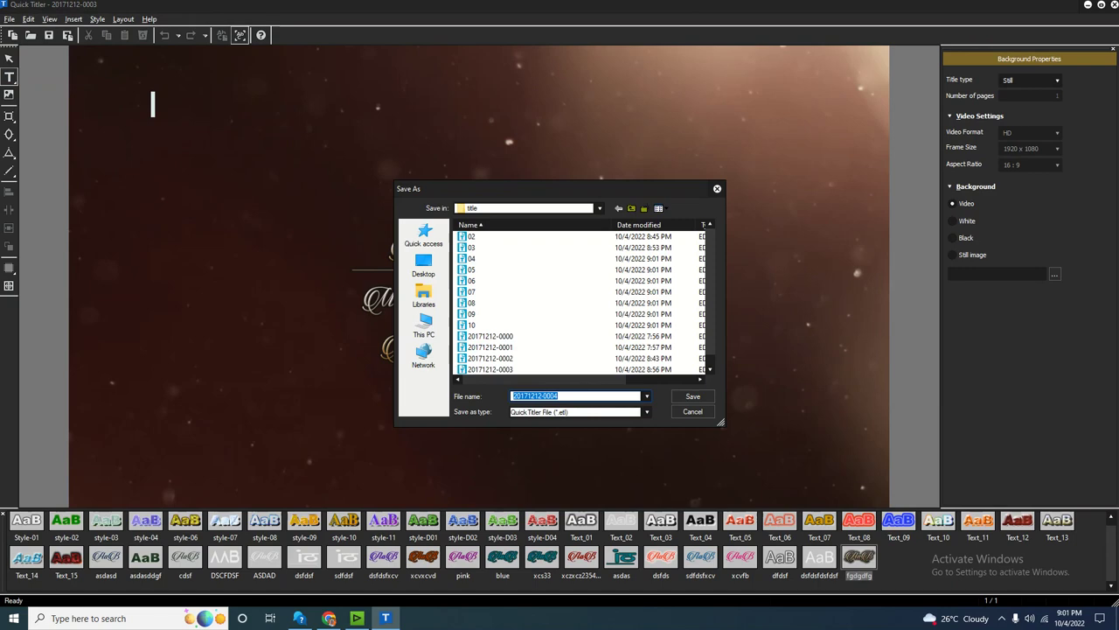
pyautogui.write('11')
pyautogui.press('Return')
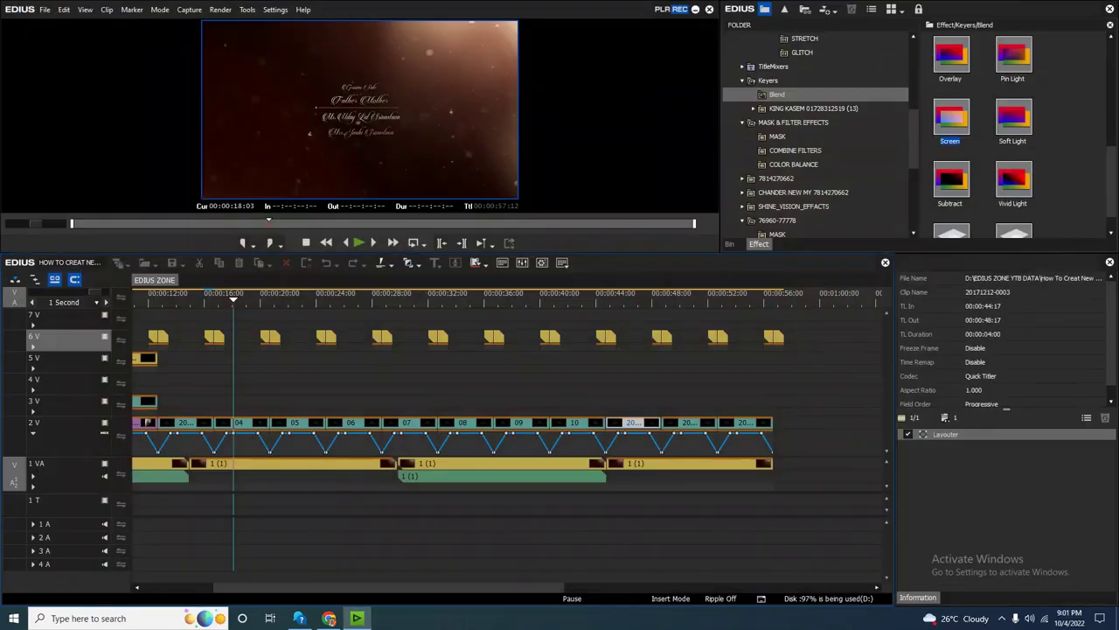
# Save the title clip at the next 2V position as 12.
pyautogui.click(689, 422)
pyautogui.doubleClick(689, 422)
pyautogui.hotkey('alt', 'f')
pyautogui.press('Down')
pyautogui.press('Down')
pyautogui.press('Down')
pyautogui.press('Return')
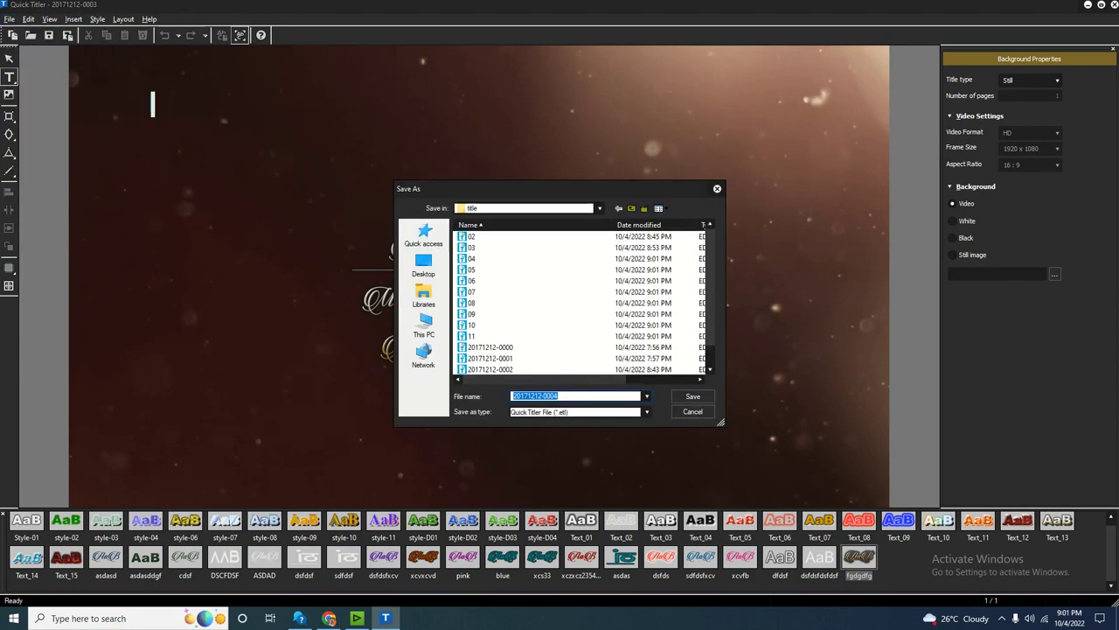
pyautogui.write('12')
pyautogui.press('Return')
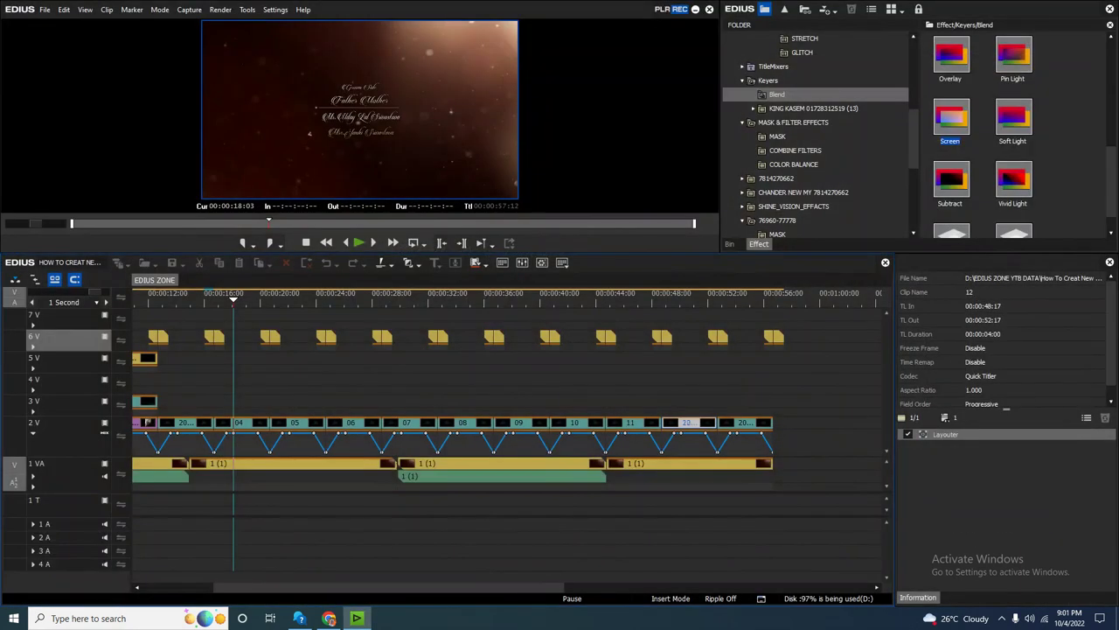
# Save the last date-named title as 13, then select title clip 06.
pyautogui.click(744, 423)
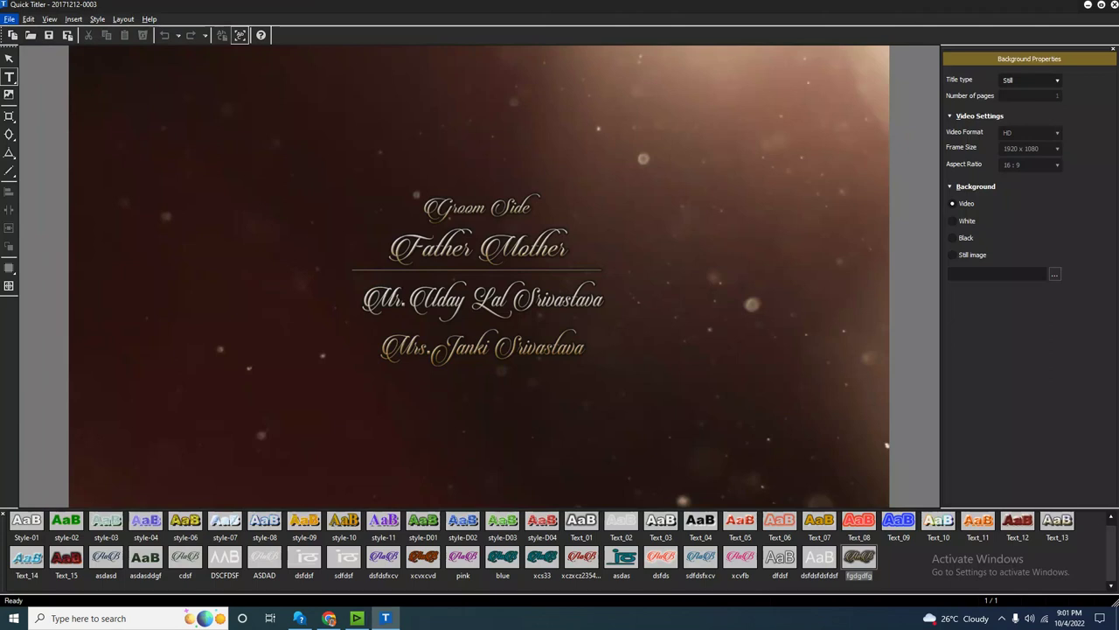
pyautogui.click(9, 19)
pyautogui.click(26, 76)
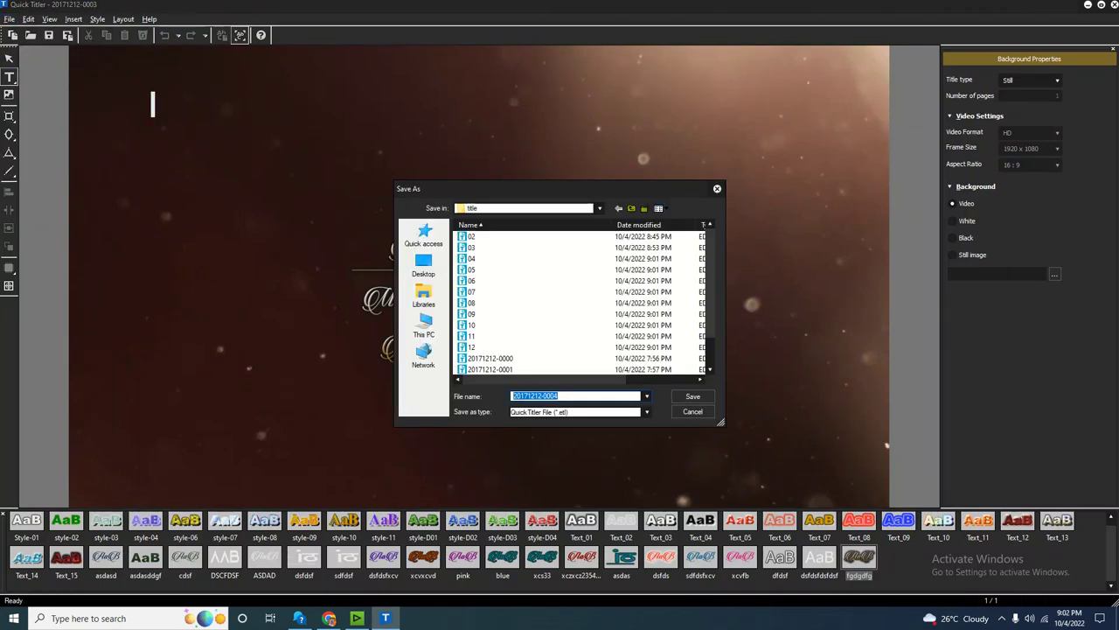
pyautogui.write('13')
pyautogui.press('Return')
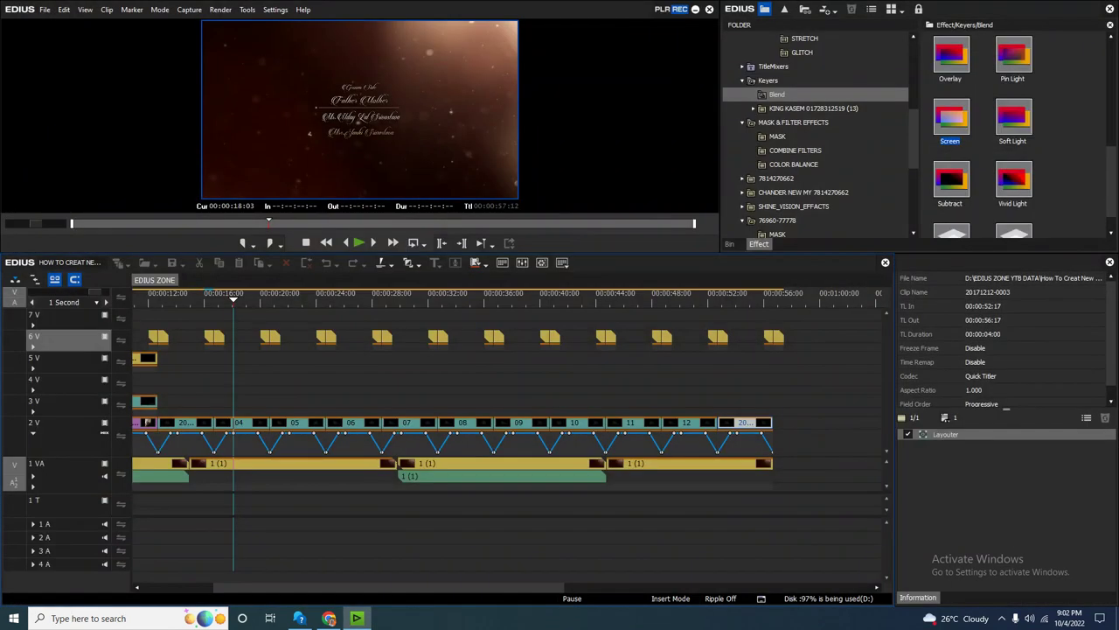
pyautogui.click(346, 422)
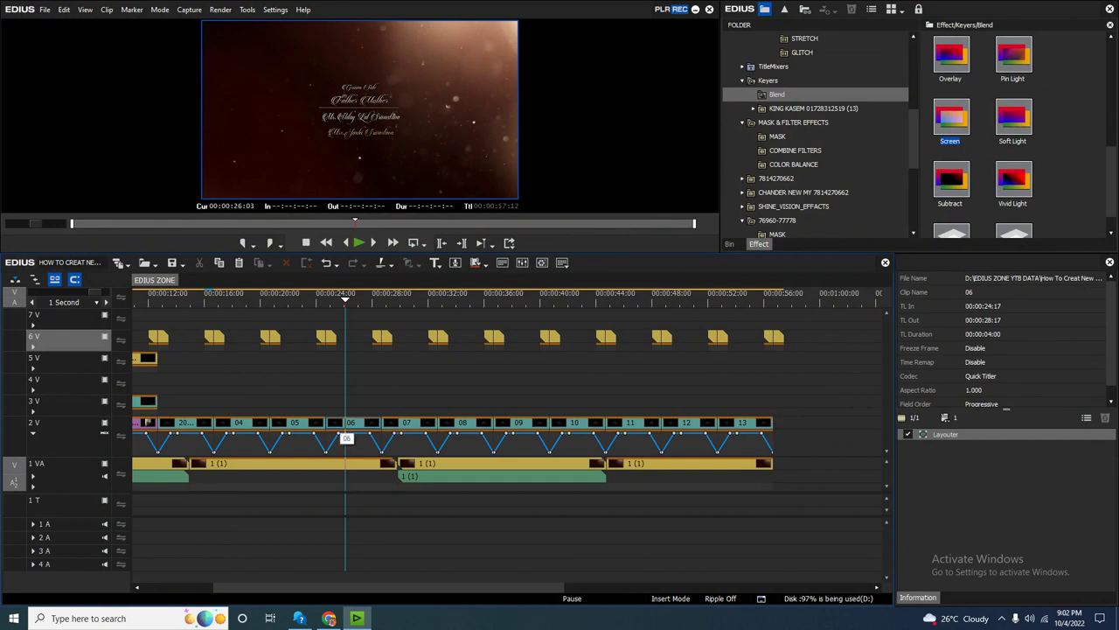
# In title 04, delete the Groom Side line and change the heading to 'Unclew Aunty'.
pyautogui.moveTo(346, 299); pyautogui.dragTo(225, 299)
pyautogui.click(240, 422)
pyautogui.doubleClick(238, 423)
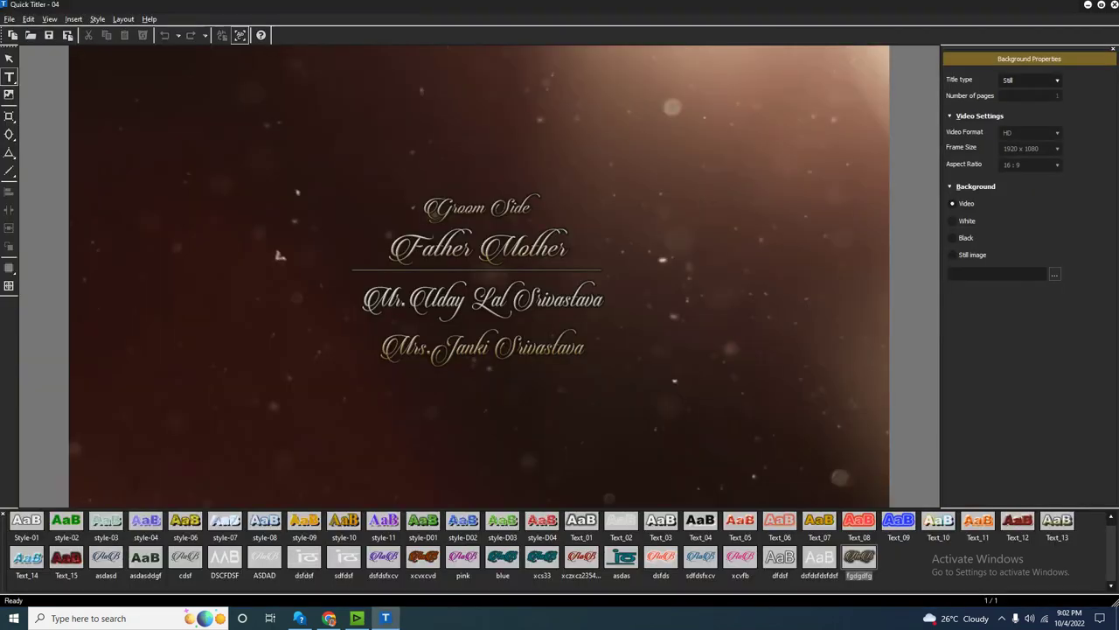
pyautogui.click(477, 207)
pyautogui.press('Delete')
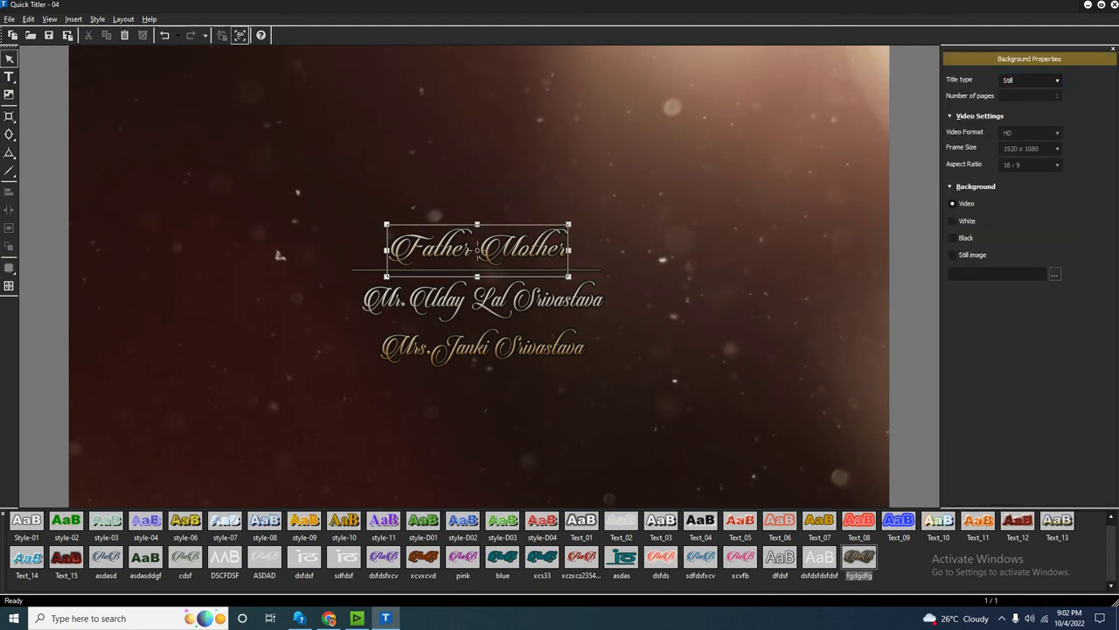
pyautogui.click(477, 250)
pyautogui.doubleClick(477, 250)
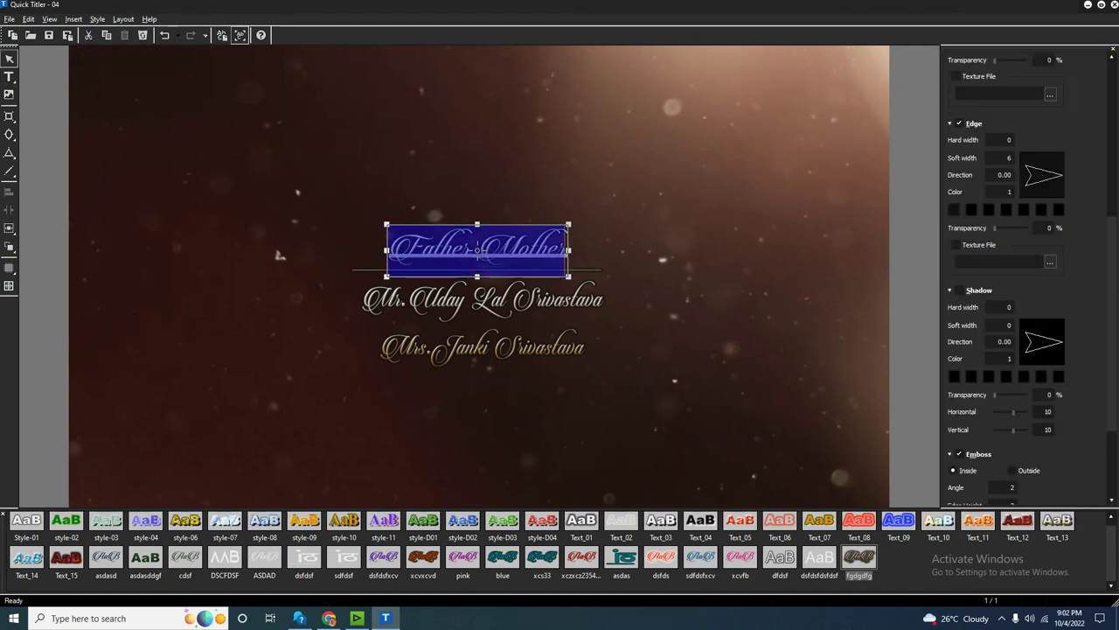
pyautogui.write('Unclew')
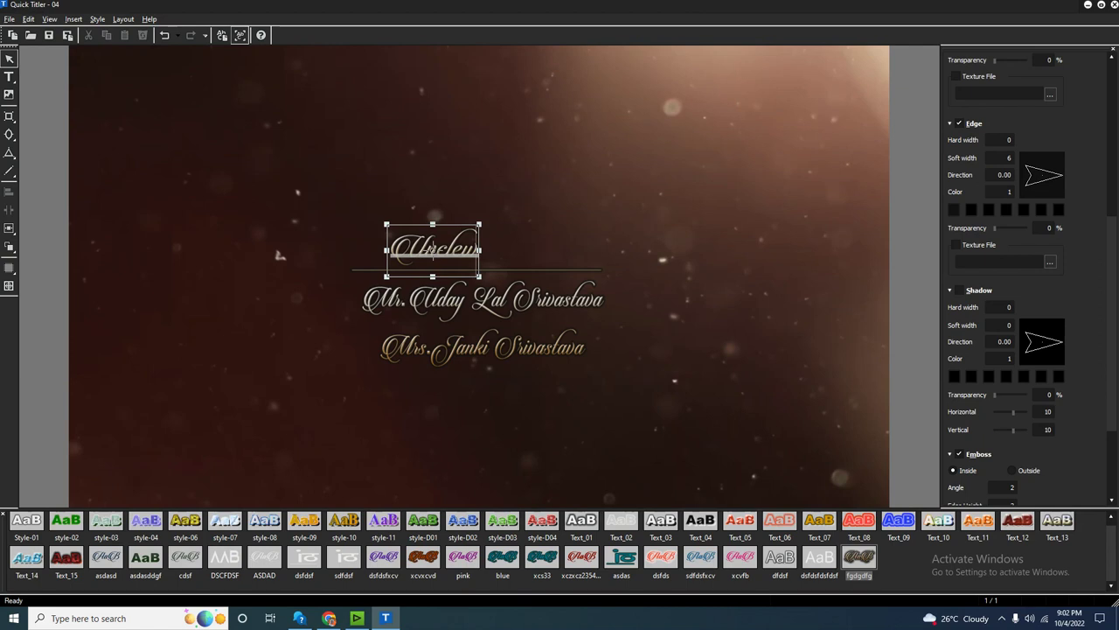
pyautogui.press('BackSpace')
pyautogui.write(' Aunty')
pyautogui.press('Escape')
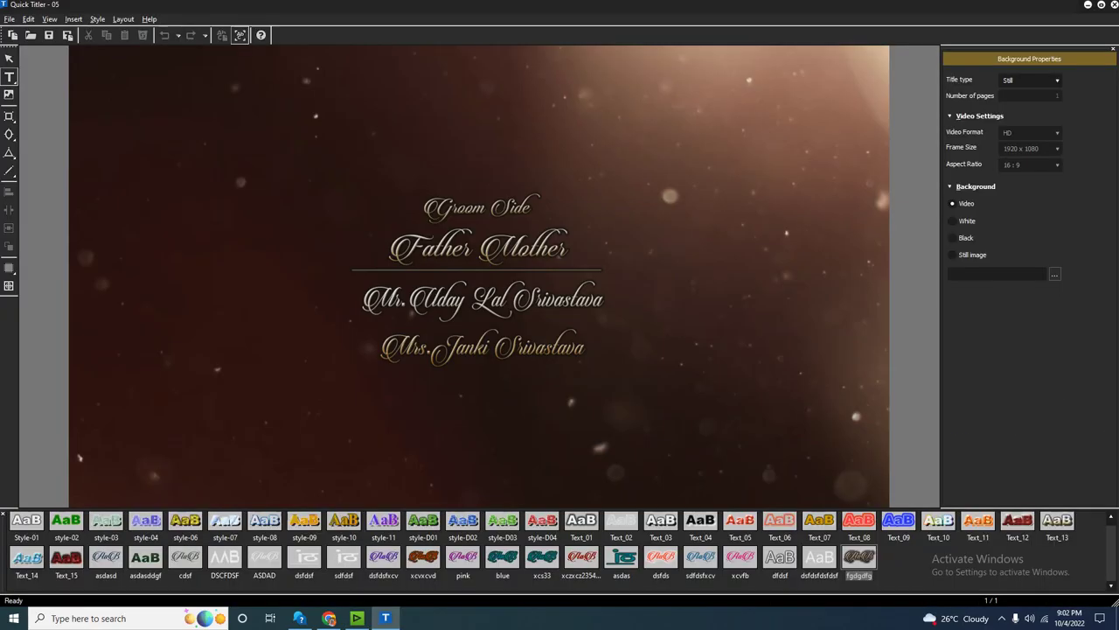
# Delete the Groom Side line on the next card and retitle its heading 'Brid Sisler'.
pyautogui.click(476, 207)
pyautogui.press('Delete')
pyautogui.click(478, 247)
pyautogui.doubleClick(479, 247)
pyautogui.write('Brid Sisler')
pyautogui.press('Escape')
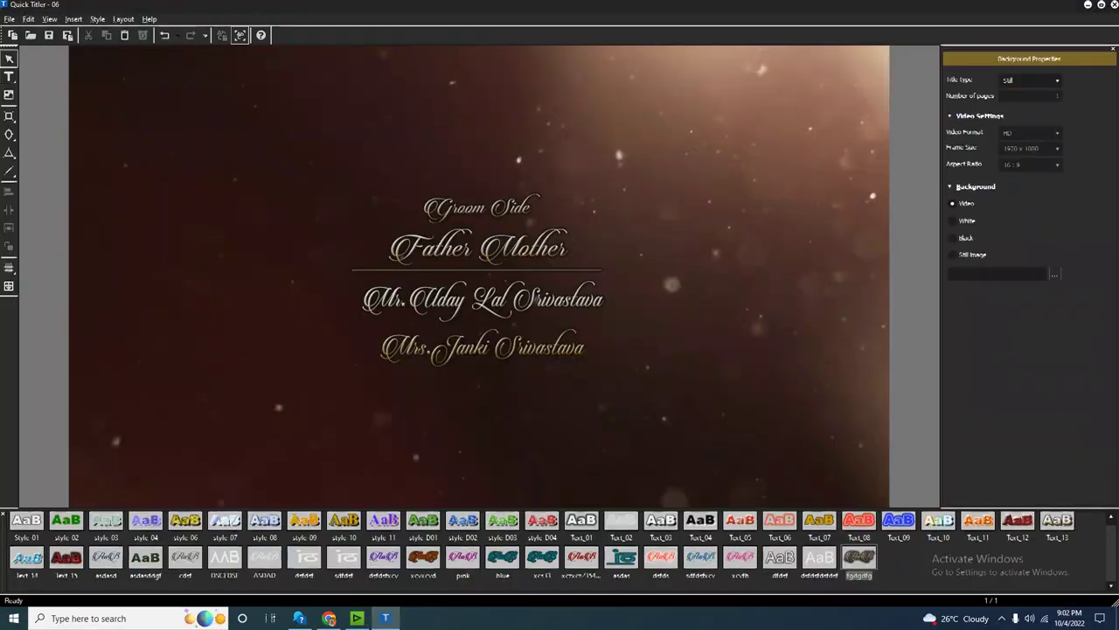
# On the next title, remove the Groom Side line and type the heading 'Mama & Mami'.
pyautogui.click(451, 194)
pyautogui.press('Delete')
pyautogui.click(478, 248)
pyautogui.doubleClick(478, 248)
pyautogui.write('Mama & Mami')
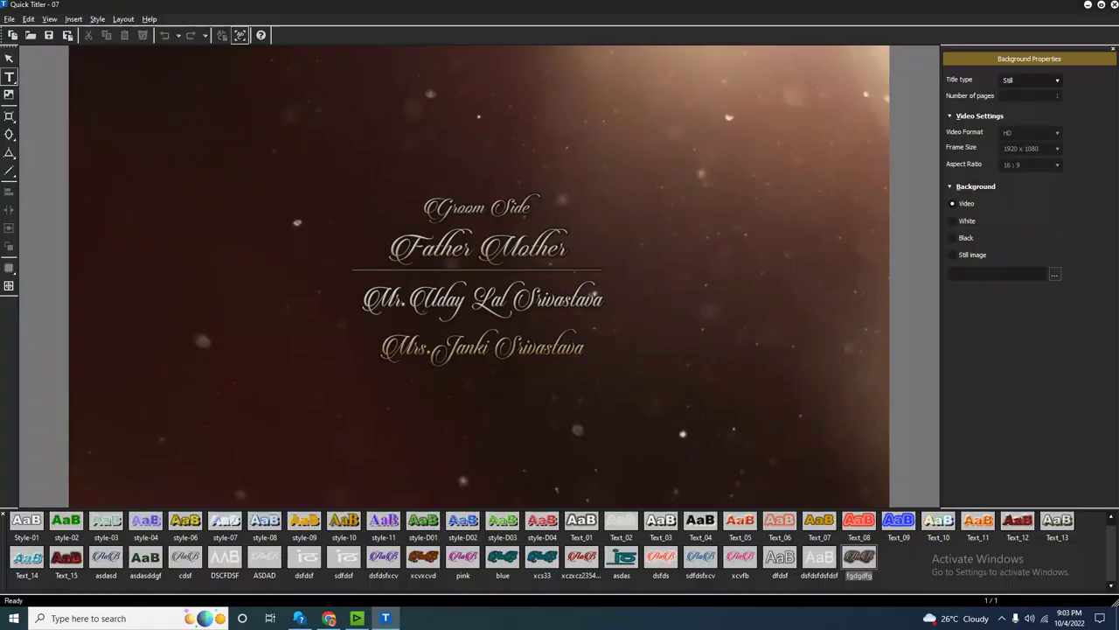
# Remove the Groom Side line, set the heading to 'Chacha & Chahi', and select the divider line.
pyautogui.click(477, 207)
pyautogui.press('Delete')
pyautogui.click(479, 248)
pyautogui.doubleClick(478, 247)
pyautogui.write('Chacha & Chahi')
pyautogui.press('Escape')
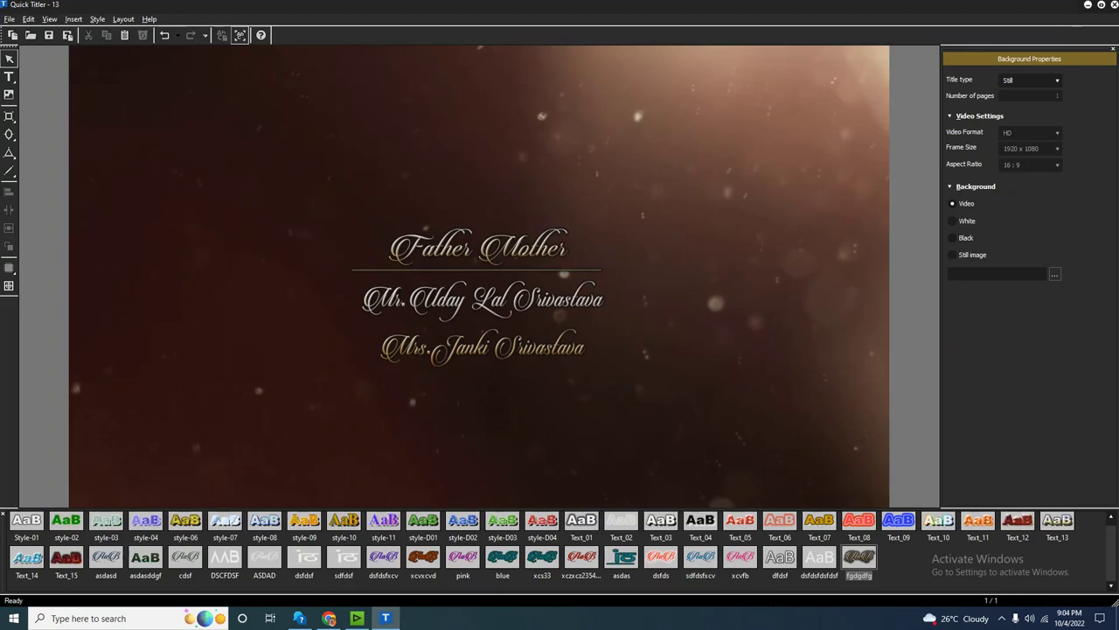
pyautogui.click(478, 270)
# Delete the divider line, rename the heading 'Edius Zone', and replace the name lines with a Call line and phone number.
pyautogui.press('Delete')
pyautogui.click(478, 250)
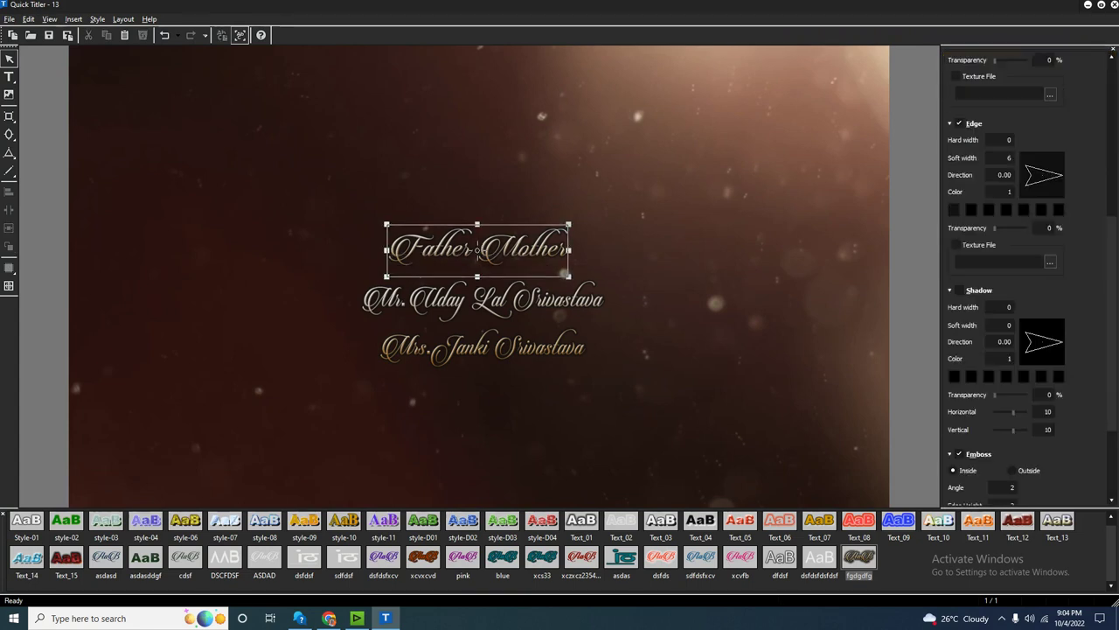
pyautogui.doubleClick(478, 250)
pyautogui.write('Ed')
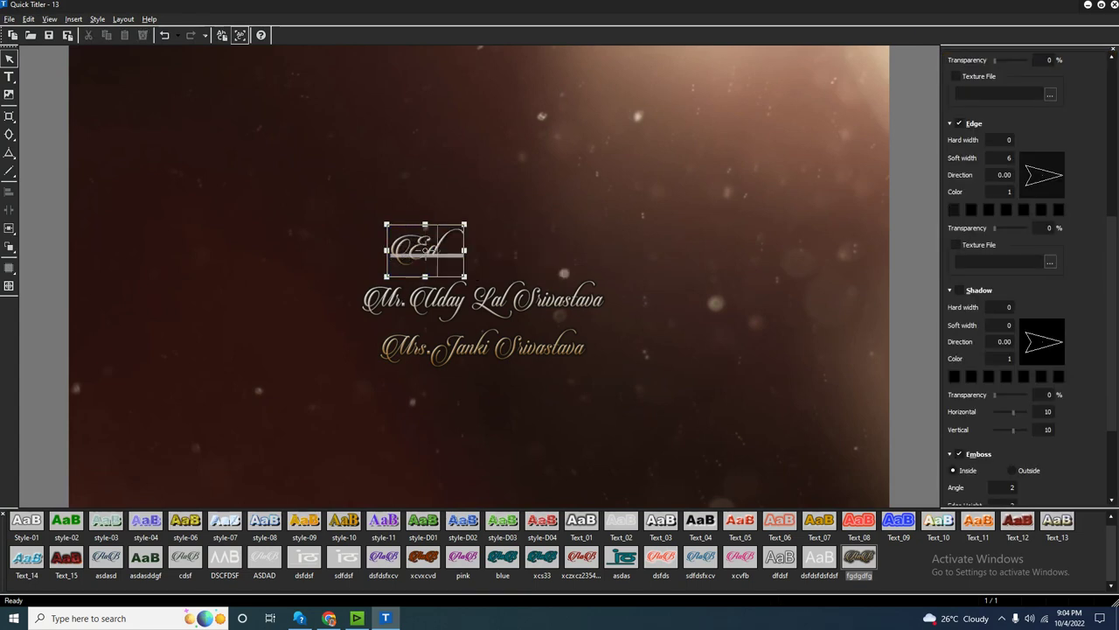
pyautogui.write('ius Zone')
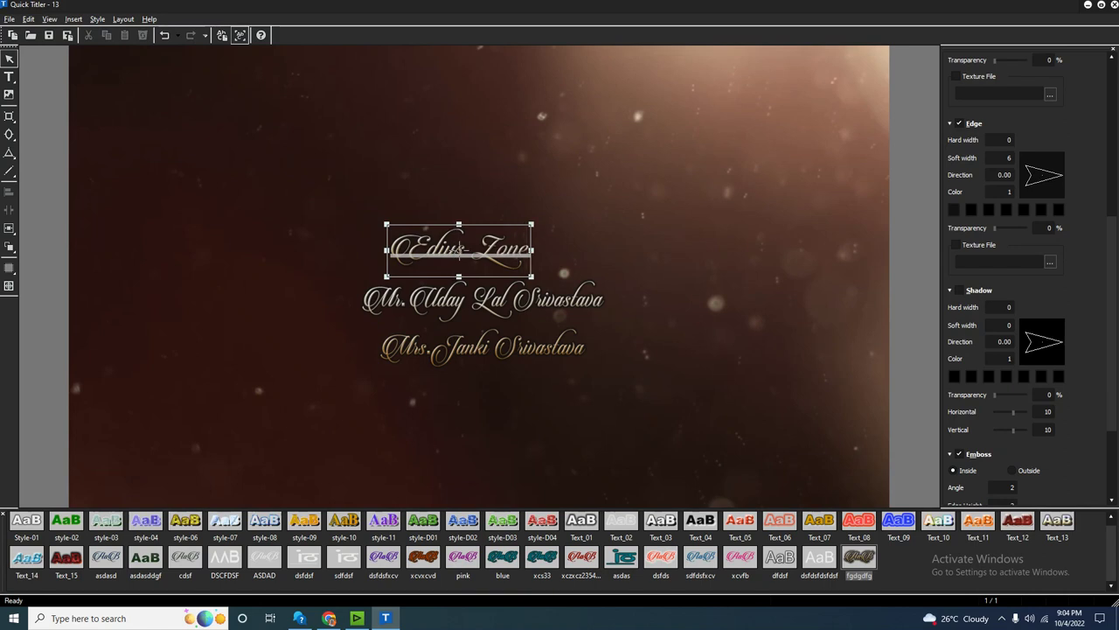
pyautogui.click(482, 324)
pyautogui.doubleClick(482, 325)
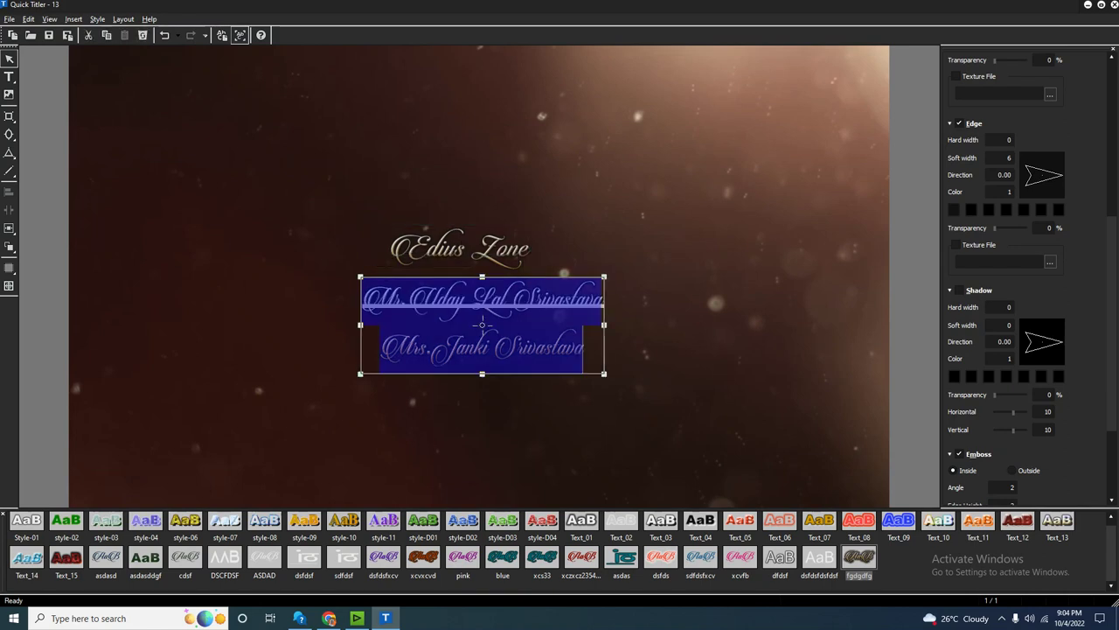
pyautogui.write('All')
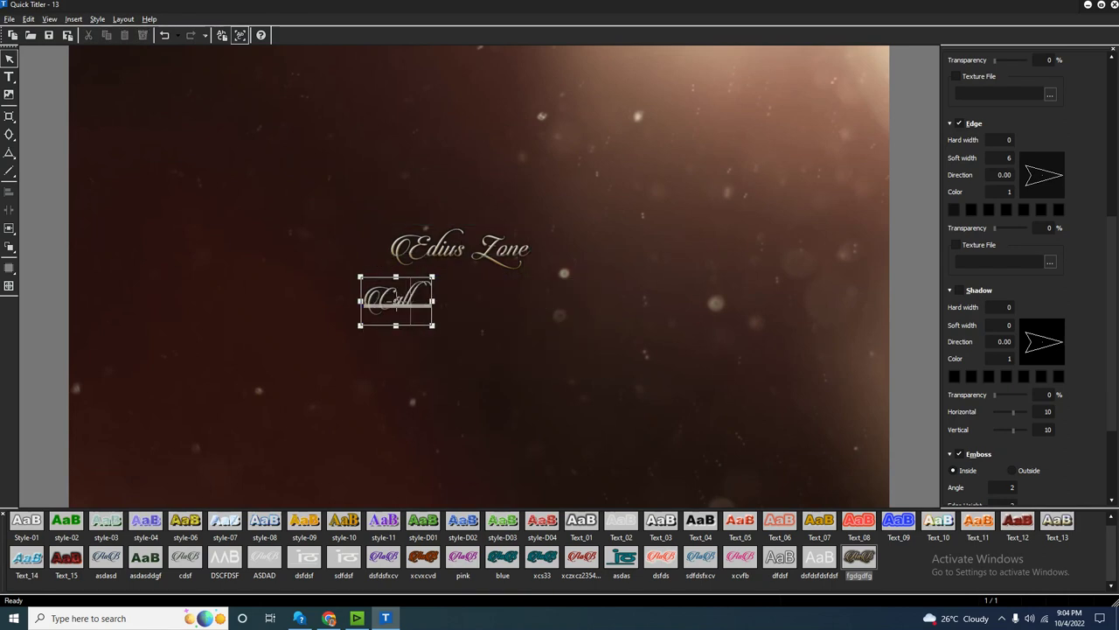
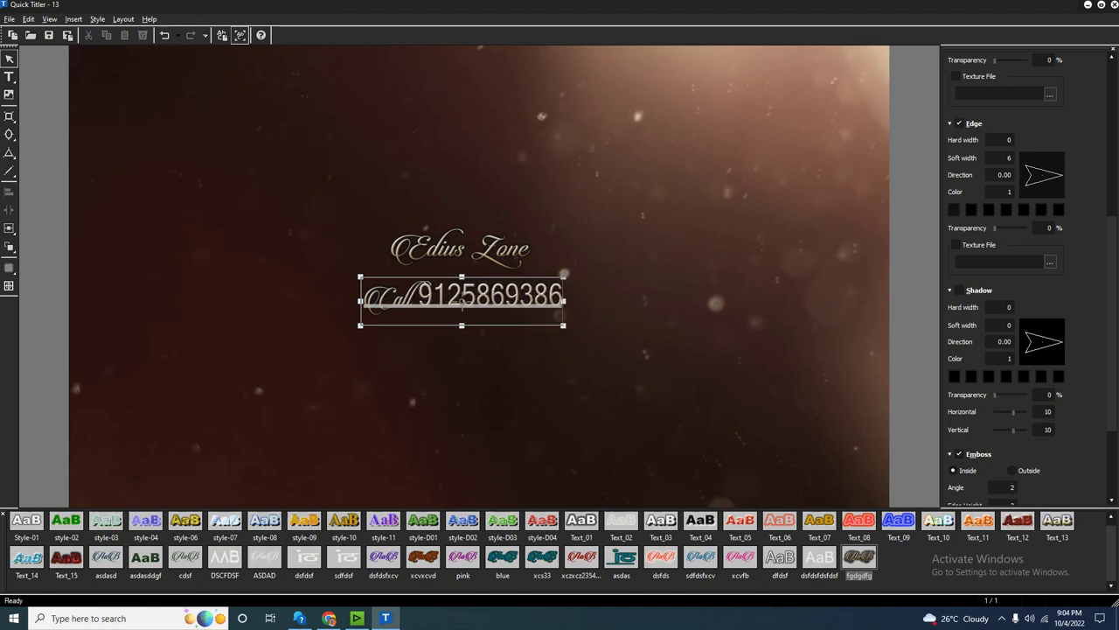
pyautogui.press('Escape')
# Change the Call line's font to Courier New CYR.
pyautogui.click(462, 302)
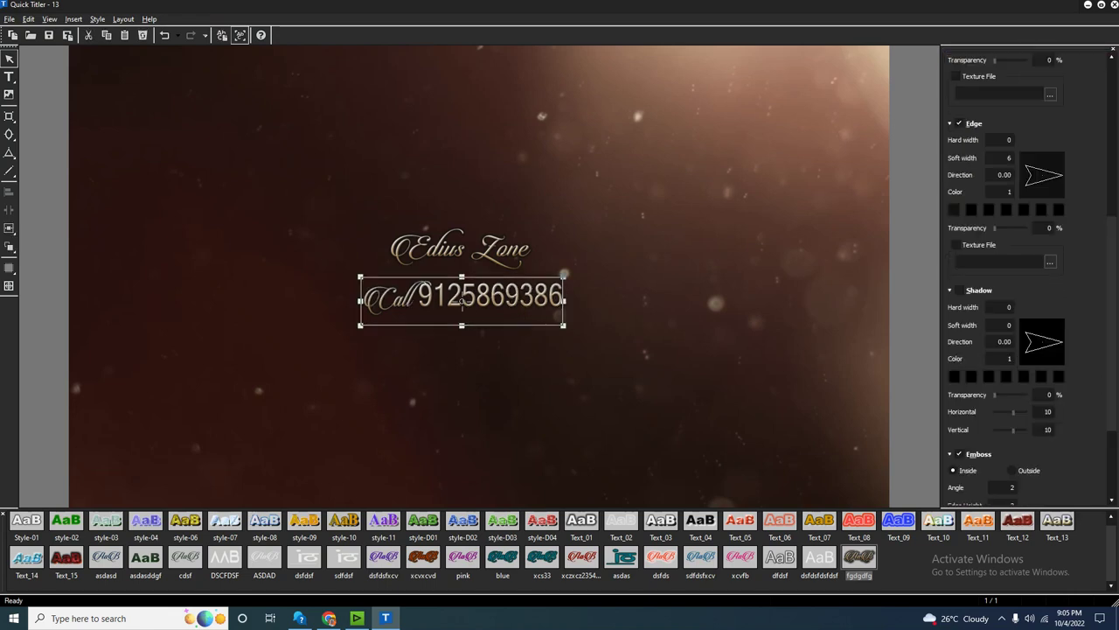
pyautogui.scroll(10, 1023, 263)
pyautogui.click(1006, 224)
pyautogui.click(1002, 267)
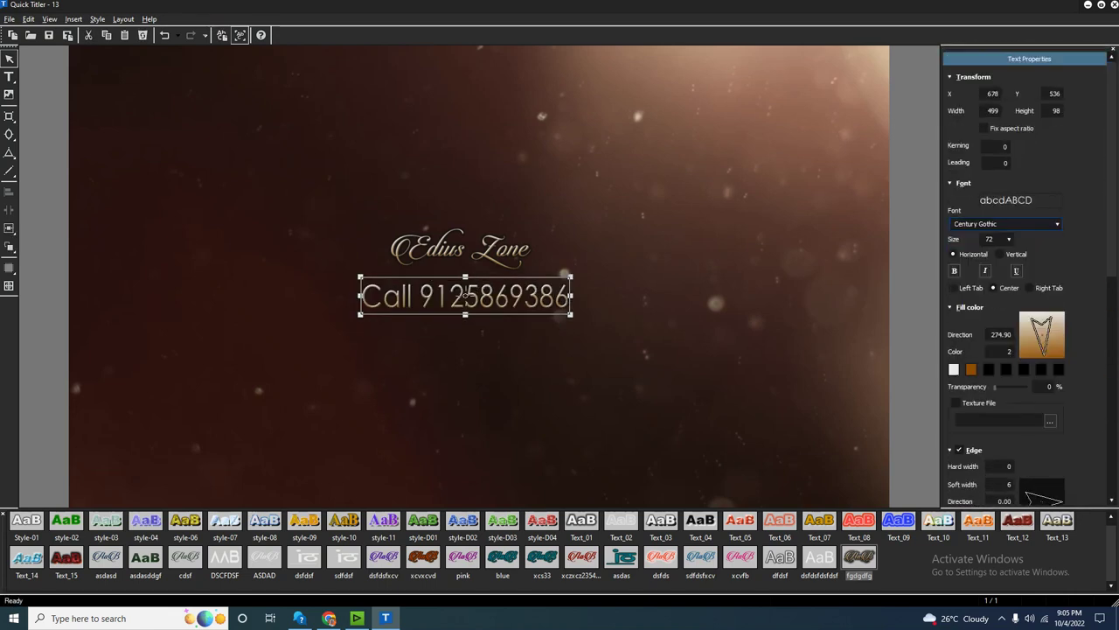
pyautogui.press('Down')
pyautogui.press('Down')
pyautogui.press('Down')
pyautogui.press('Down')
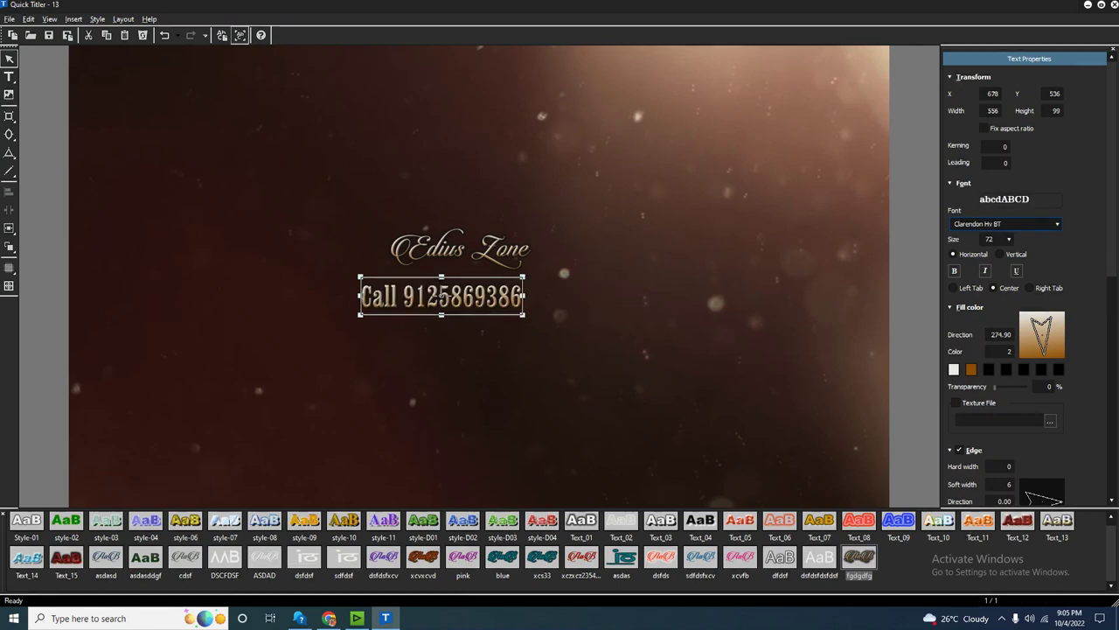
pyautogui.press('Down')
pyautogui.press('Down')
pyautogui.press('Down')
pyautogui.press('Down')
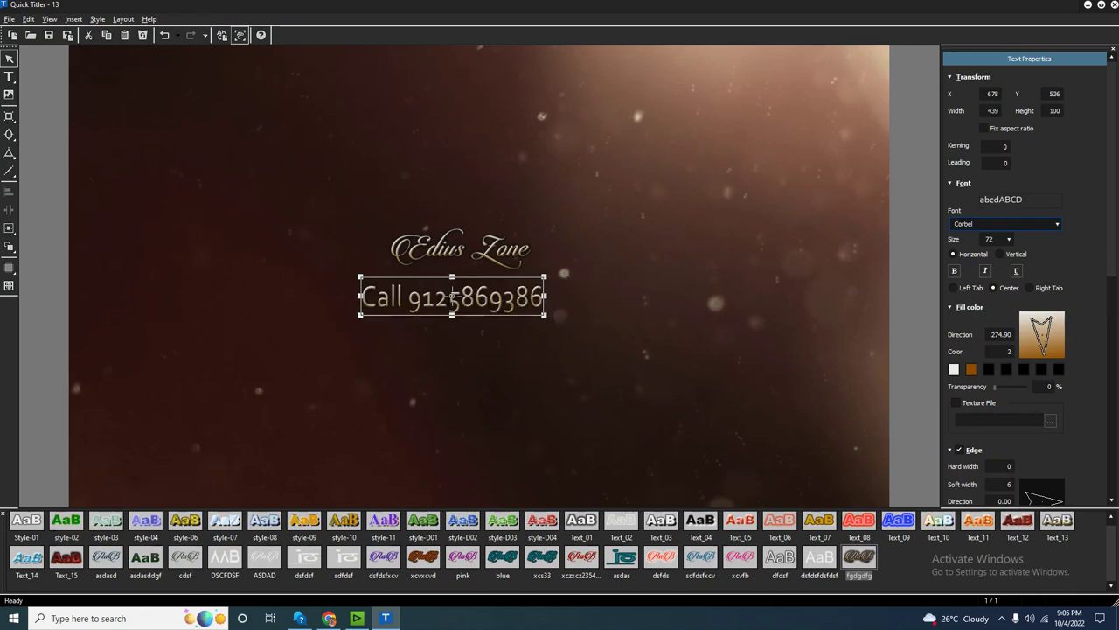
# Enlarge the Edius Zone heading, shrink the Call line beneath it, reposition both, and close the titler.
pyautogui.click(477, 271)
pyautogui.click(460, 249)
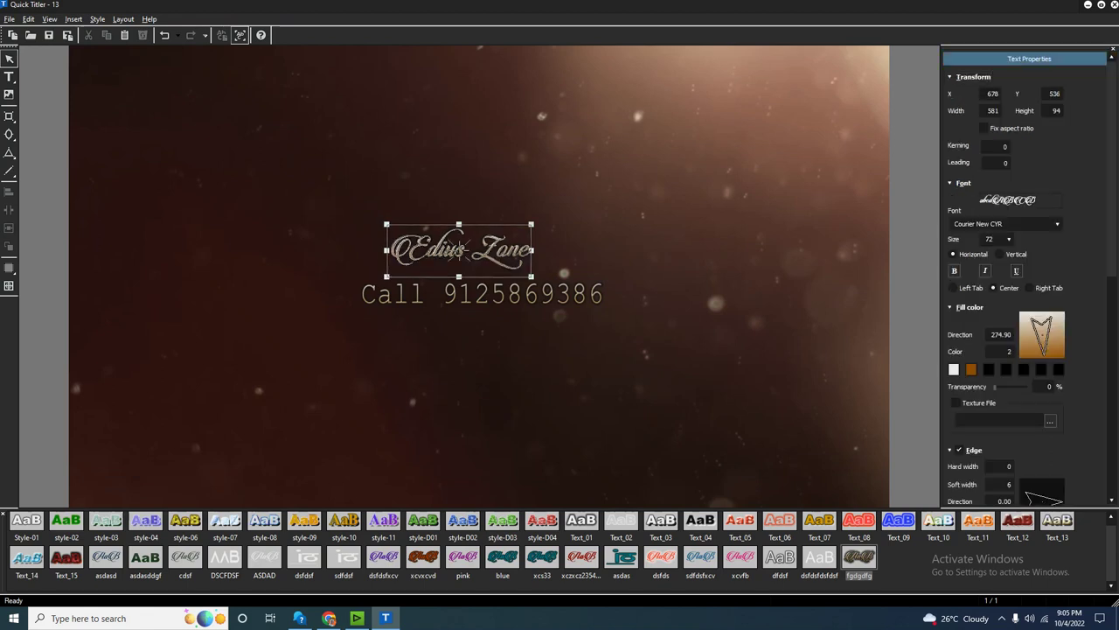
pyautogui.moveTo(460, 249); pyautogui.dragTo(427, 193)
pyautogui.moveTo(500, 219); pyautogui.dragTo(641, 269)
pyautogui.click(481, 296)
pyautogui.moveTo(605, 312); pyautogui.dragTo(351, 161)
pyautogui.moveTo(544, 239); pyautogui.dragTo(523, 306)
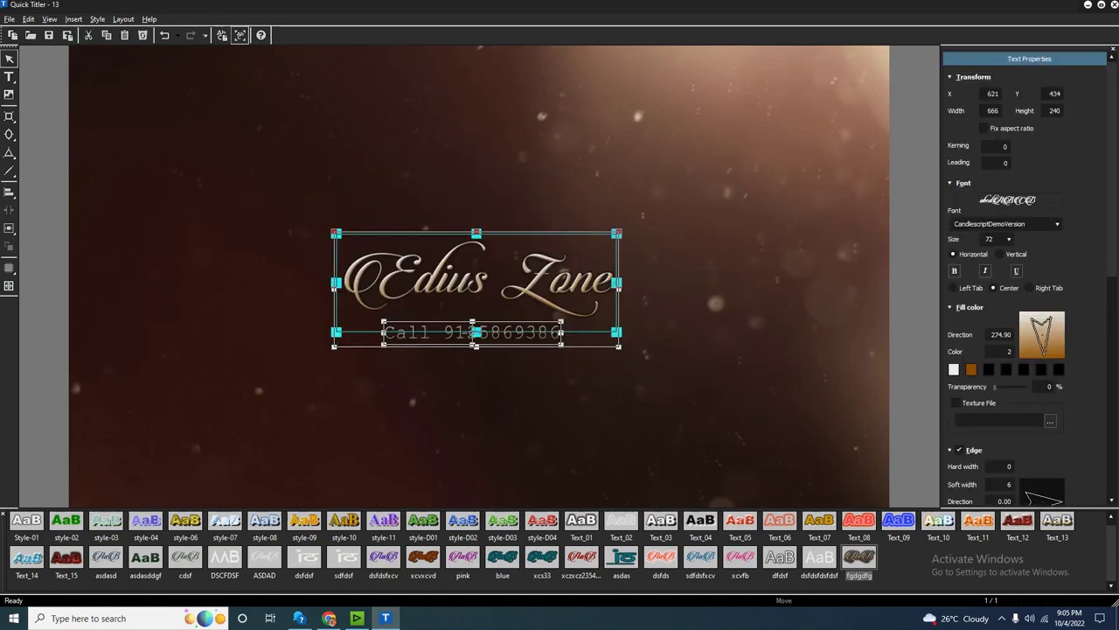
pyautogui.hotkey('alt', 'F4')
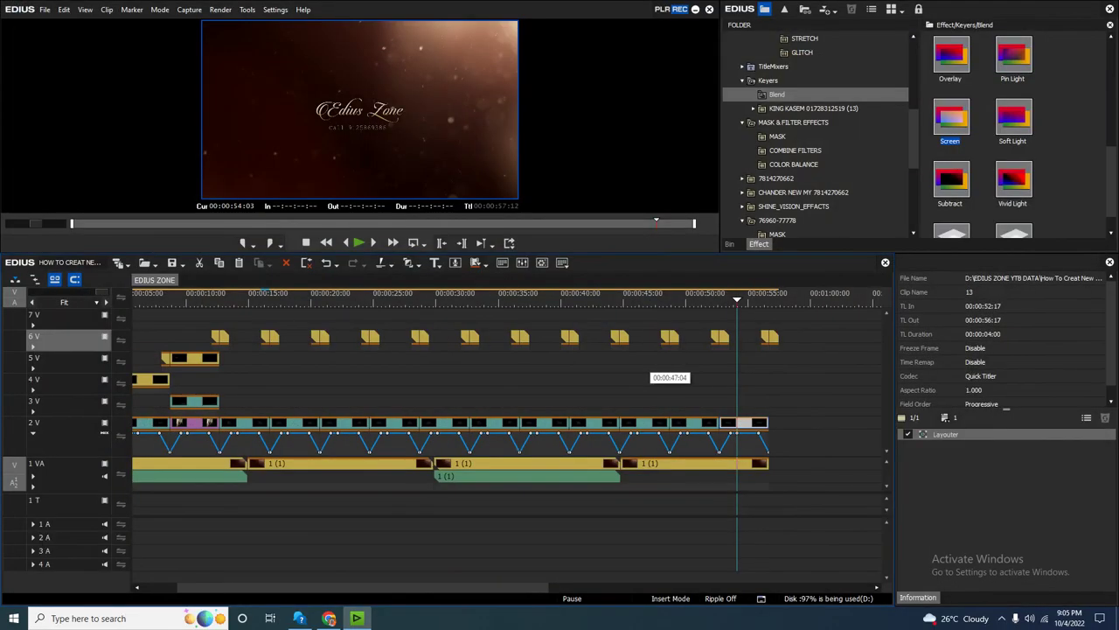
# Move the timeline cursor back near the start and play the invitation full-screen with Ctrl+F11.
pyautogui.click(669, 389)
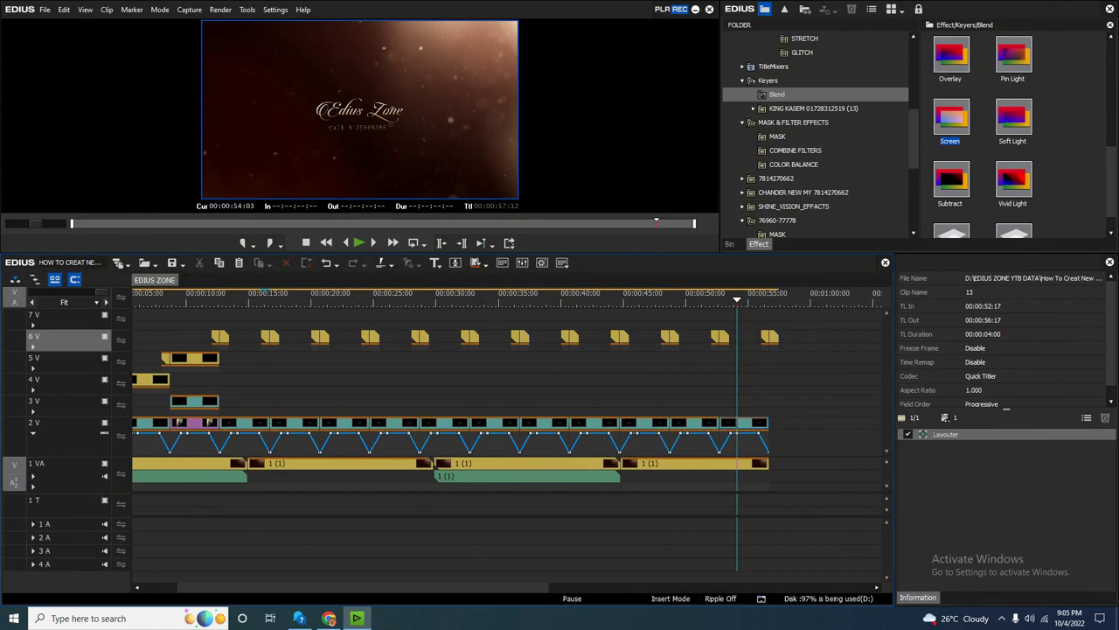
pyautogui.moveTo(350, 587); pyautogui.dragTo(317, 587)
pyautogui.moveTo(359, 299); pyautogui.dragTo(134, 299)
pyautogui.hotkey('ctrl', 'F11')
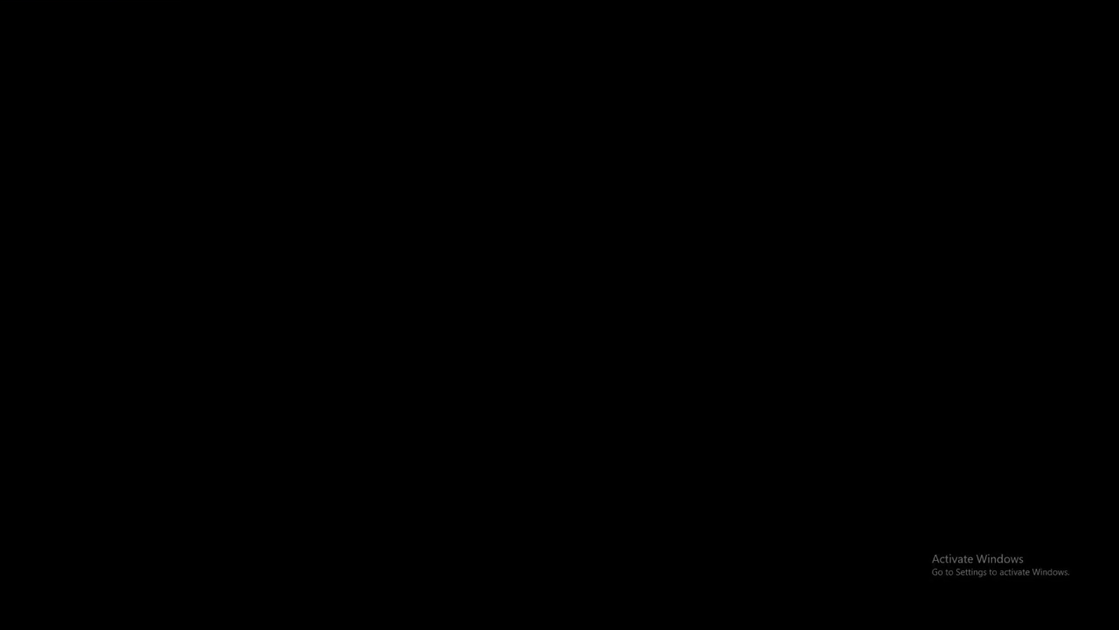